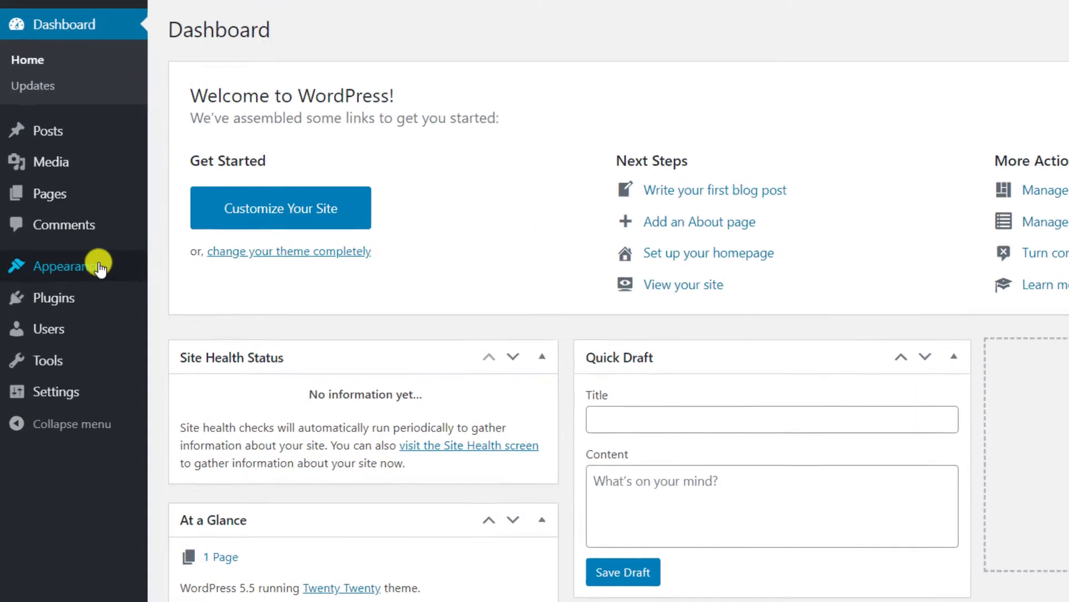
# Search the theme directory for 'astra', install the Astra theme and activate it.
pyautogui.moveTo(62, 271)
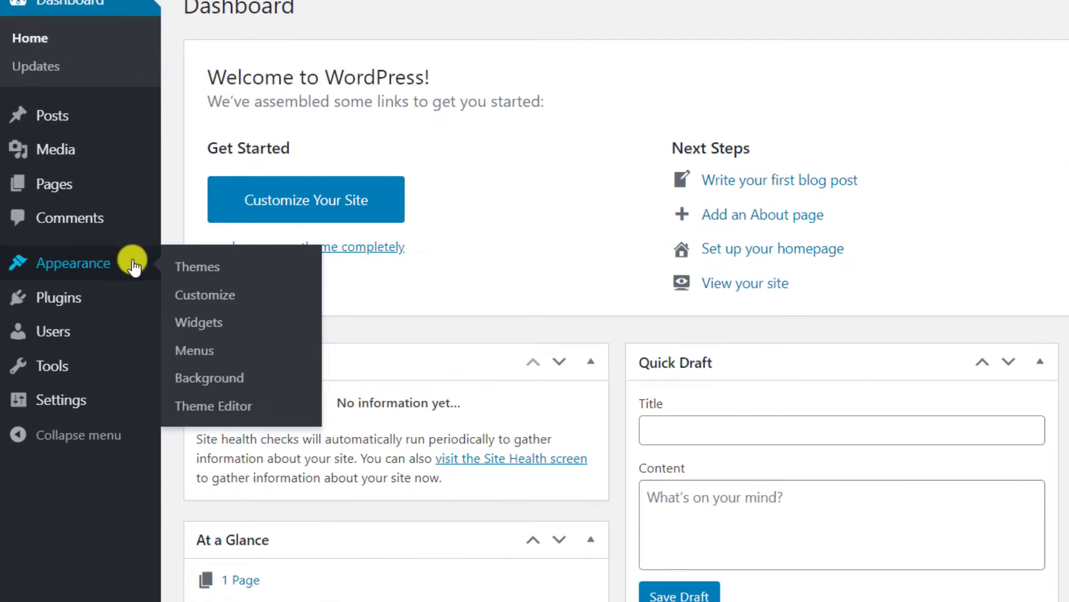
pyautogui.click(210, 272)
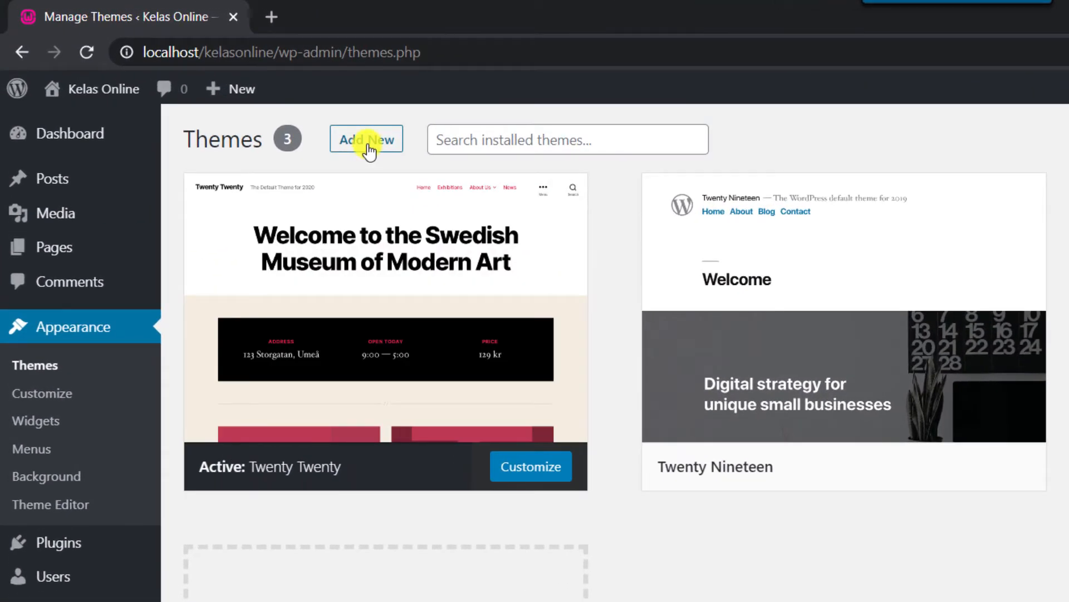
pyautogui.click(368, 146)
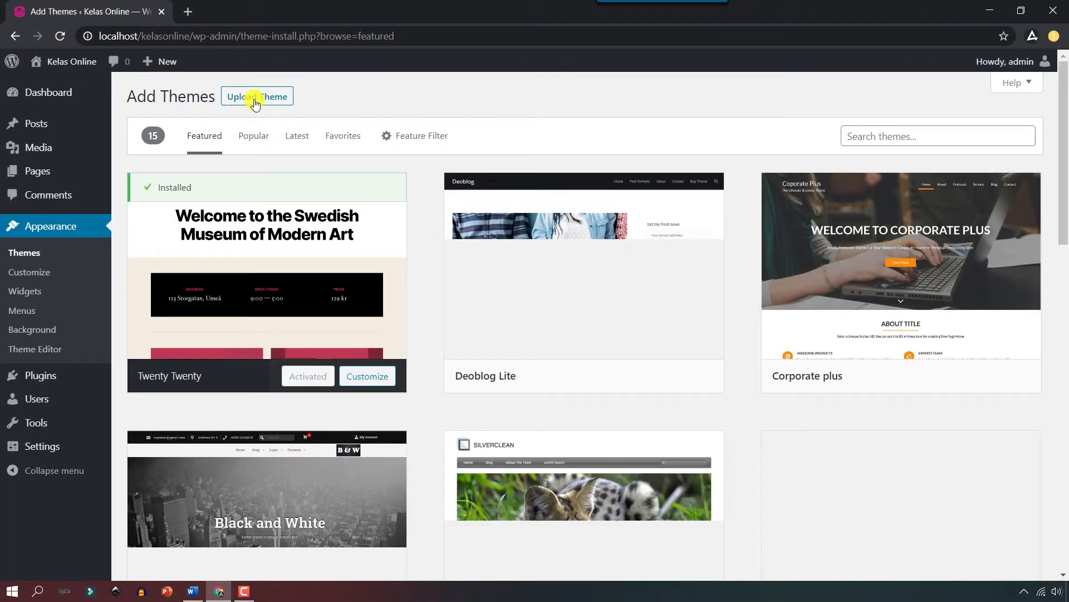
pyautogui.click(925, 137)
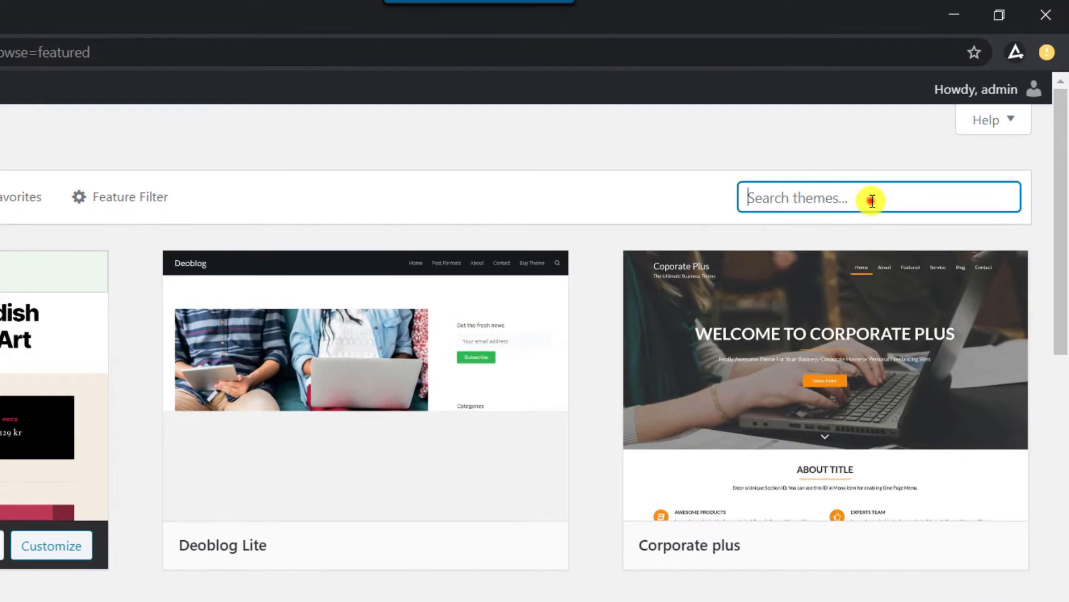
pyautogui.write('astra')
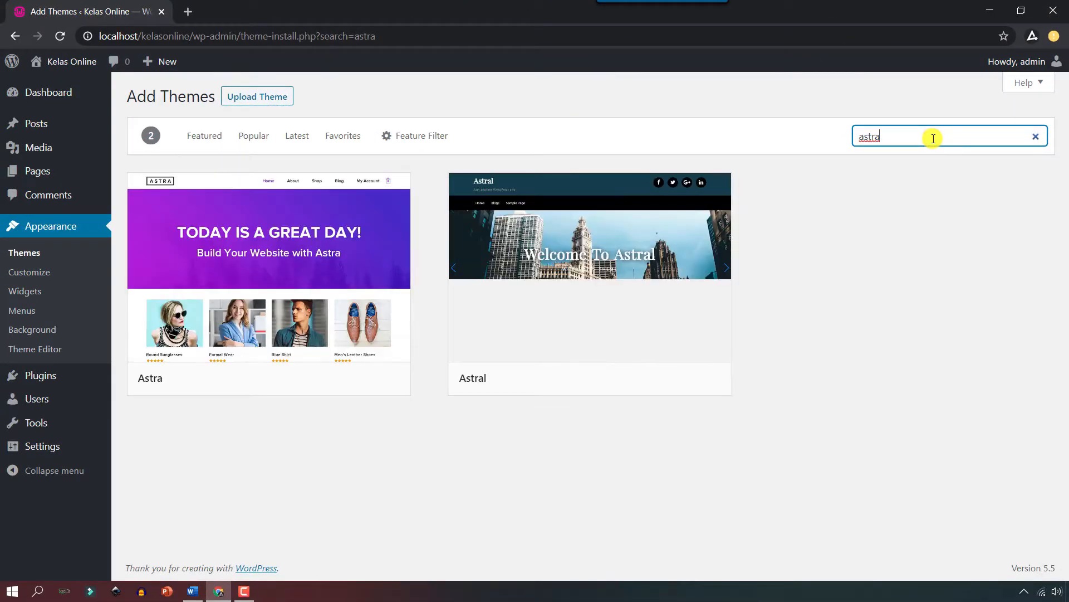
pyautogui.moveTo(343, 267)
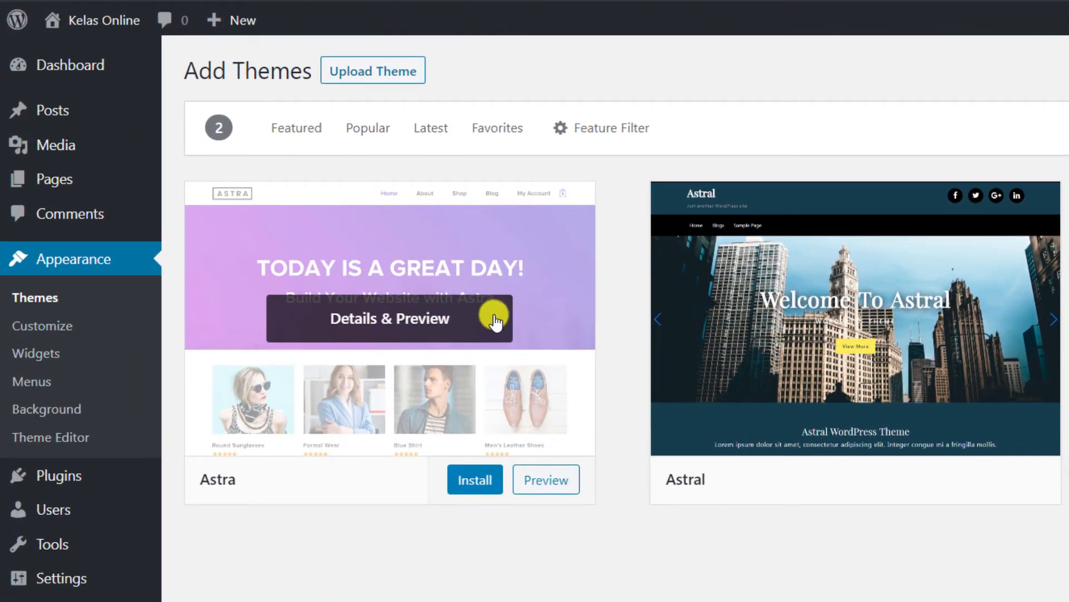
pyautogui.click(475, 479)
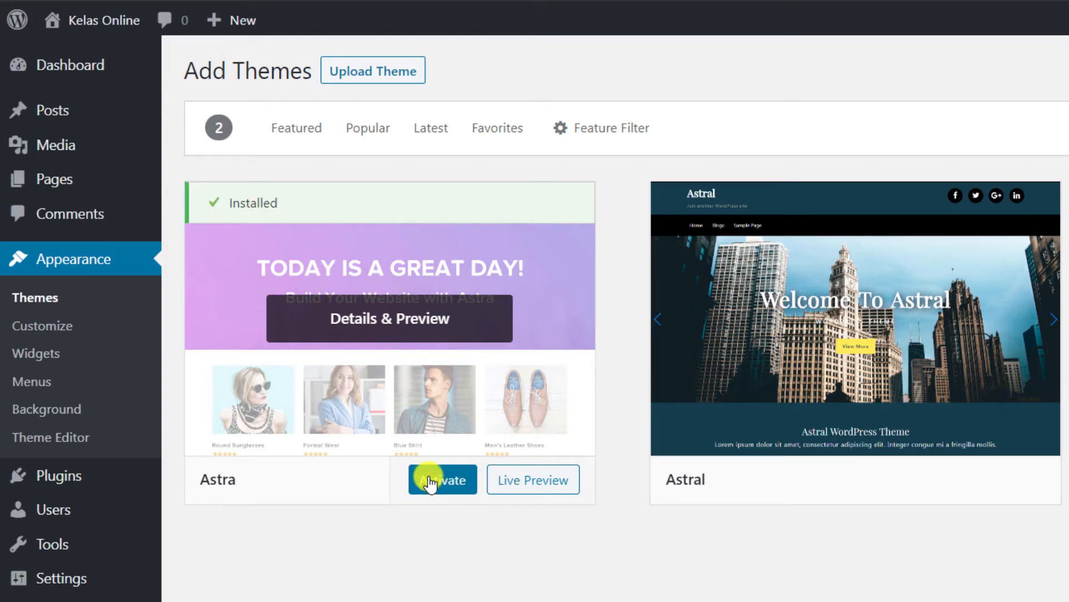
pyautogui.click(430, 482)
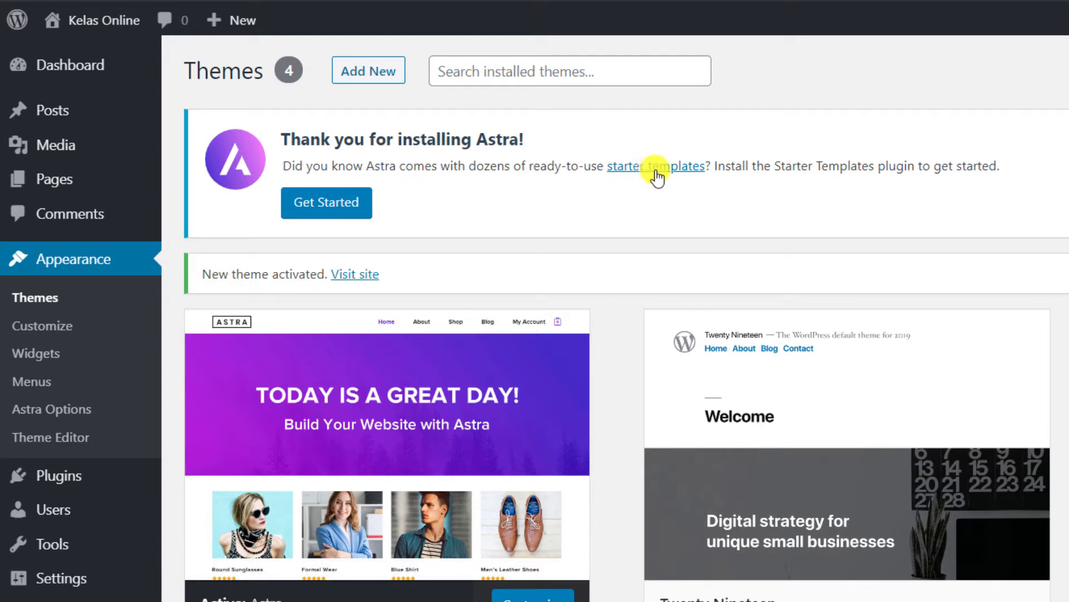
# Import the Life Coach 'Home' template with Elementor via Astra starter templates.
pyautogui.click(333, 215)
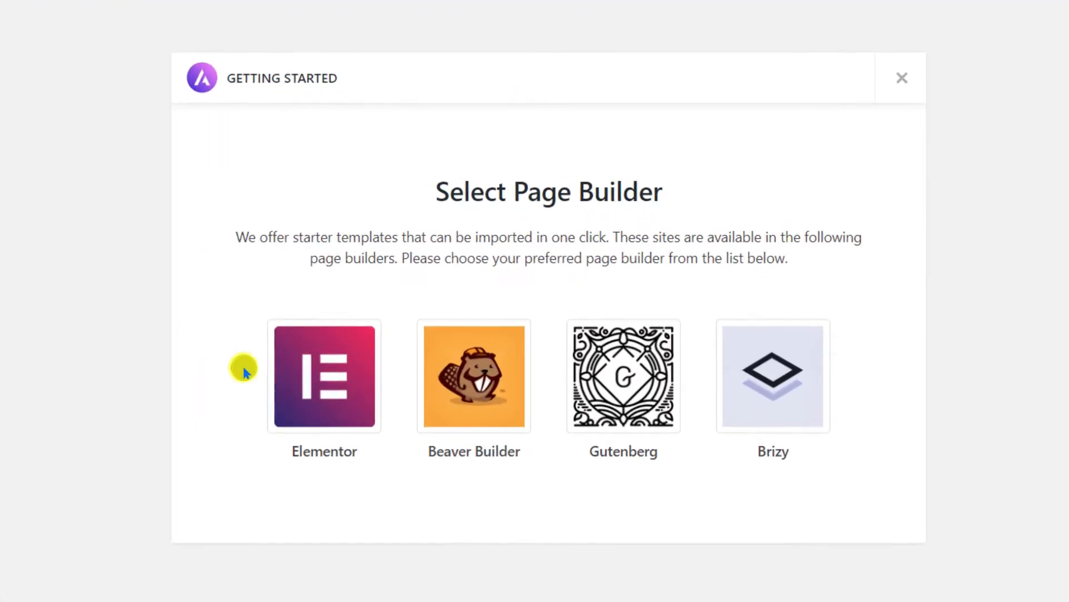
pyautogui.click(340, 393)
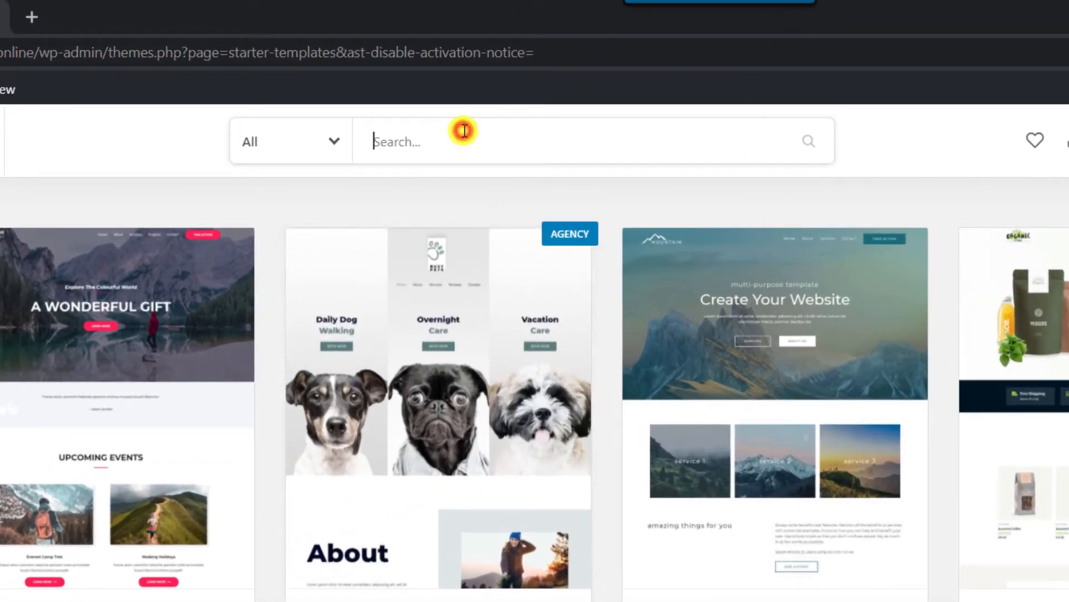
pyautogui.write('life coach')
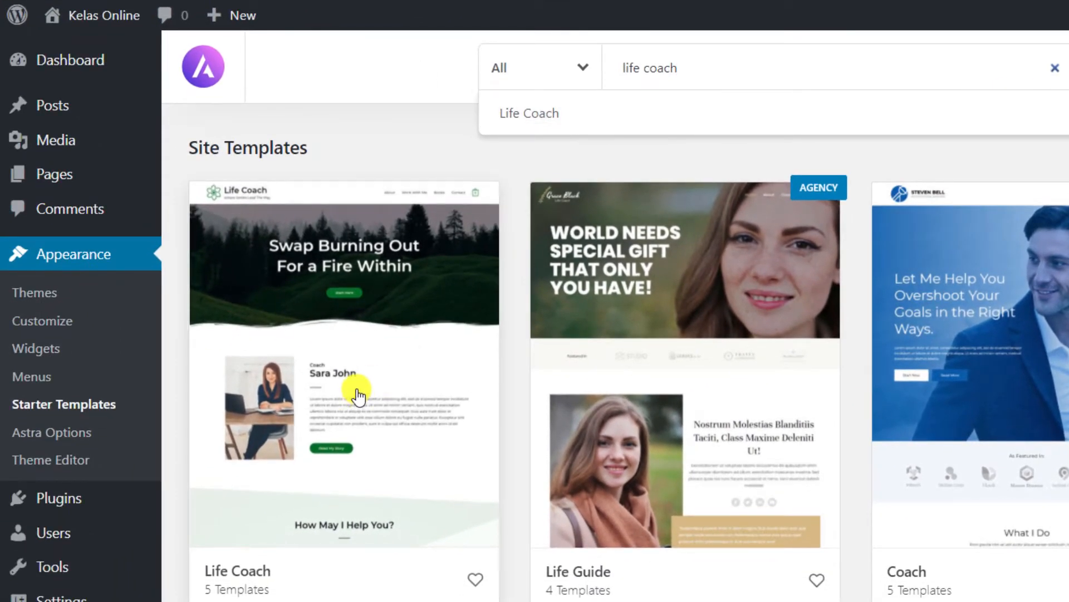
pyautogui.click(357, 395)
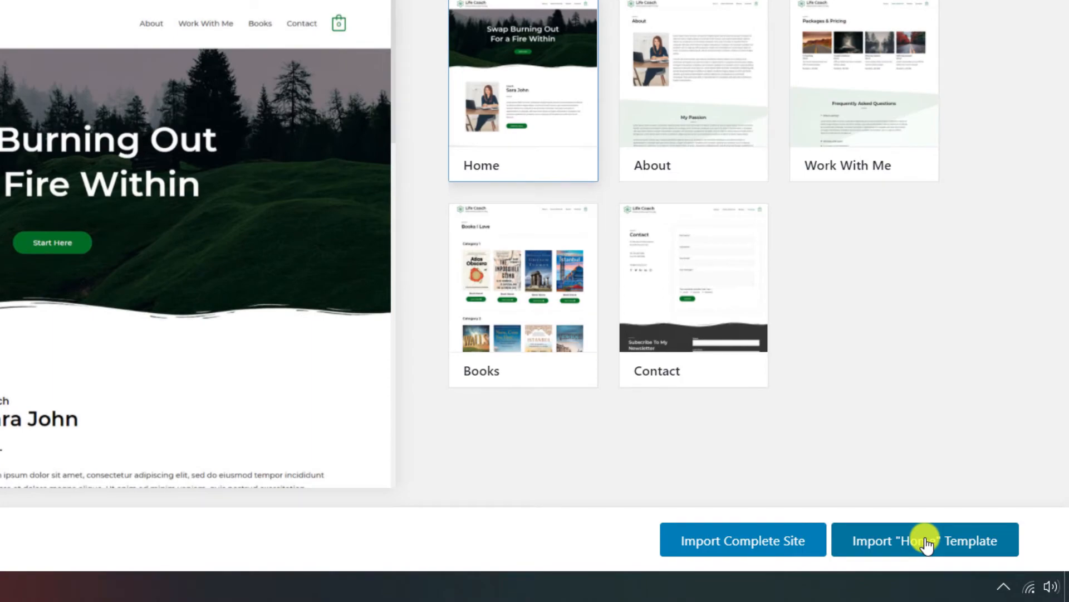
pyautogui.click(926, 543)
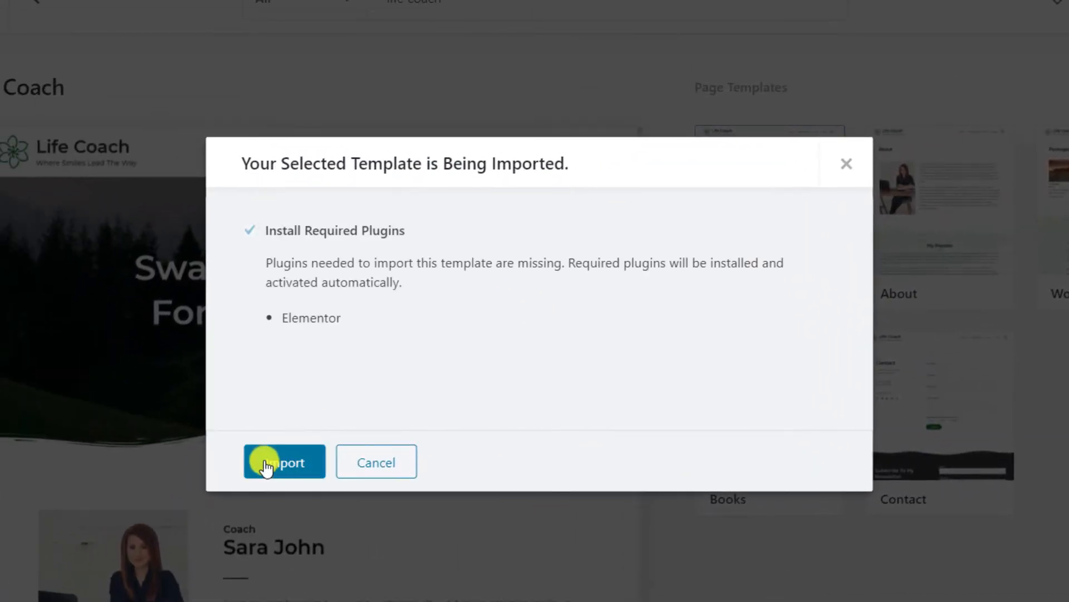
pyautogui.click(268, 464)
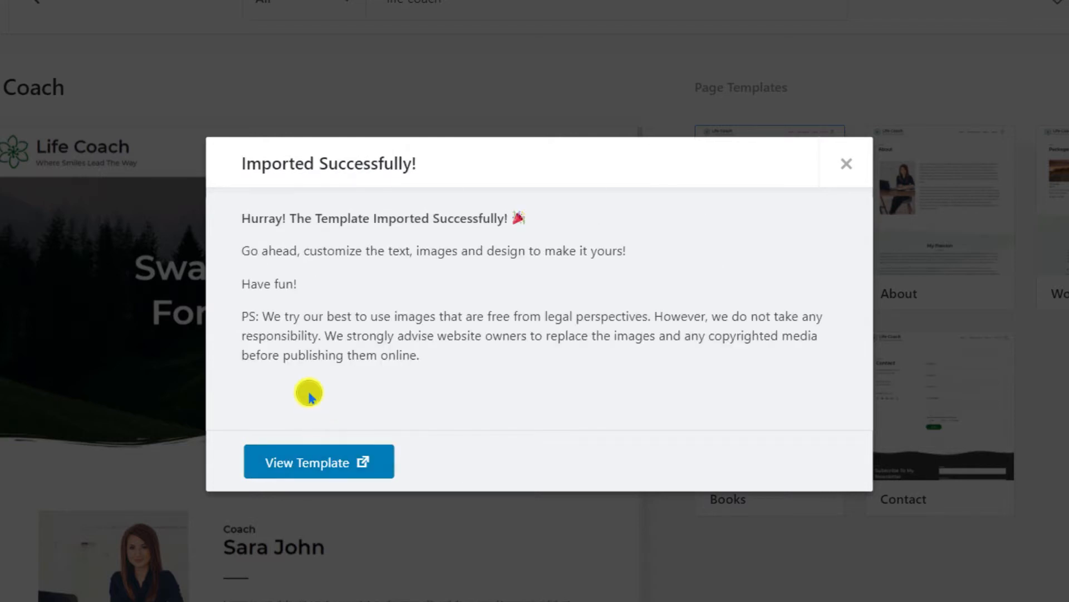
# Preview the imported Life Coach home page, then close the preview and success message.
pyautogui.click(339, 466)
pyautogui.scroll(-2, 737, 398)
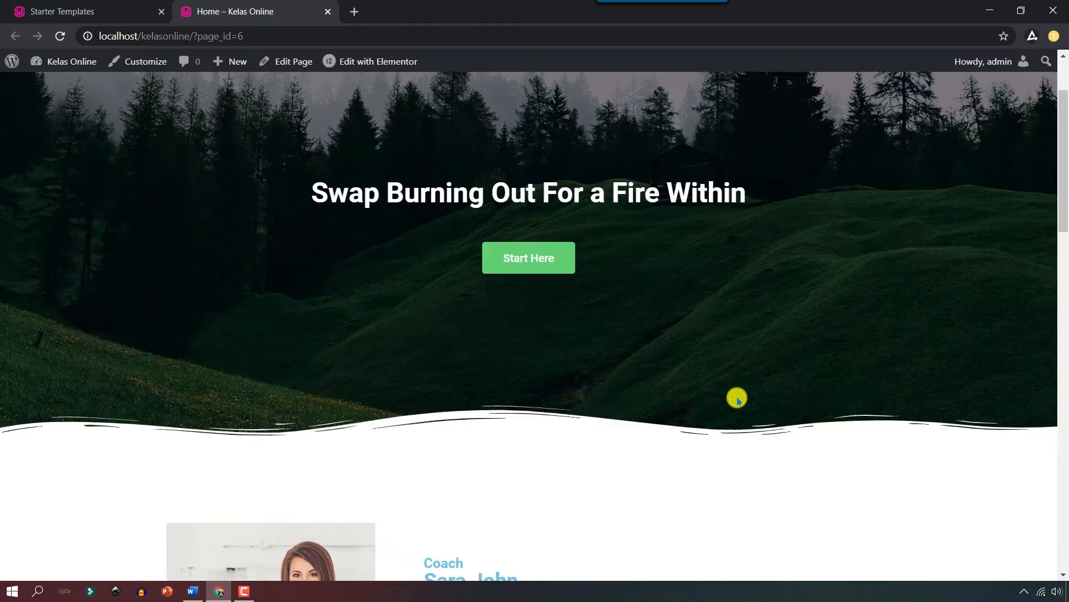
pyautogui.scroll(-20, 737, 399)
pyautogui.scroll(8, 736, 400)
pyautogui.scroll(12, 735, 399)
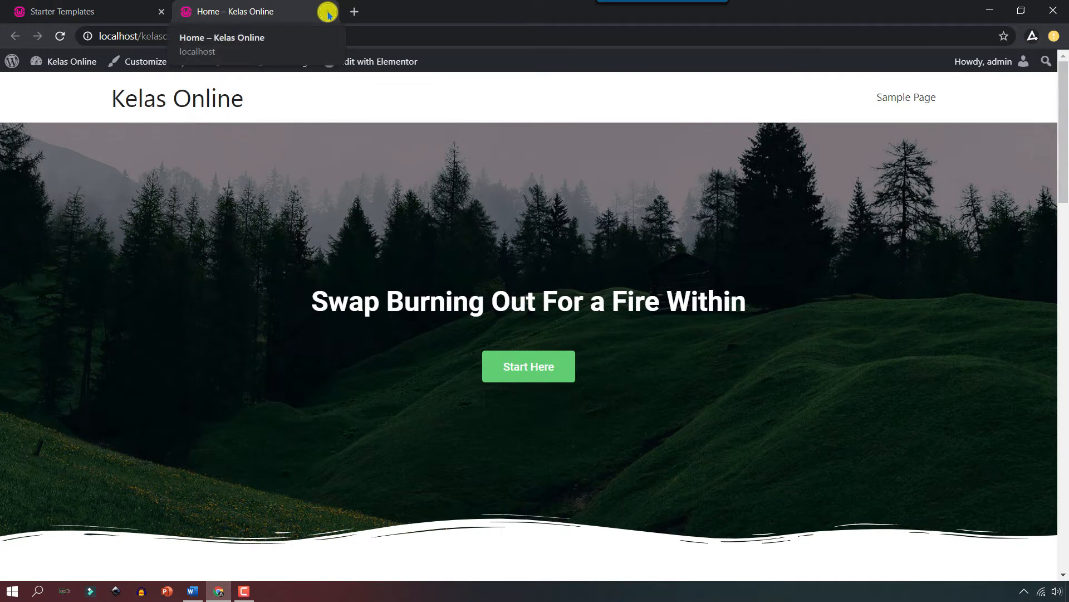
pyautogui.click(328, 12)
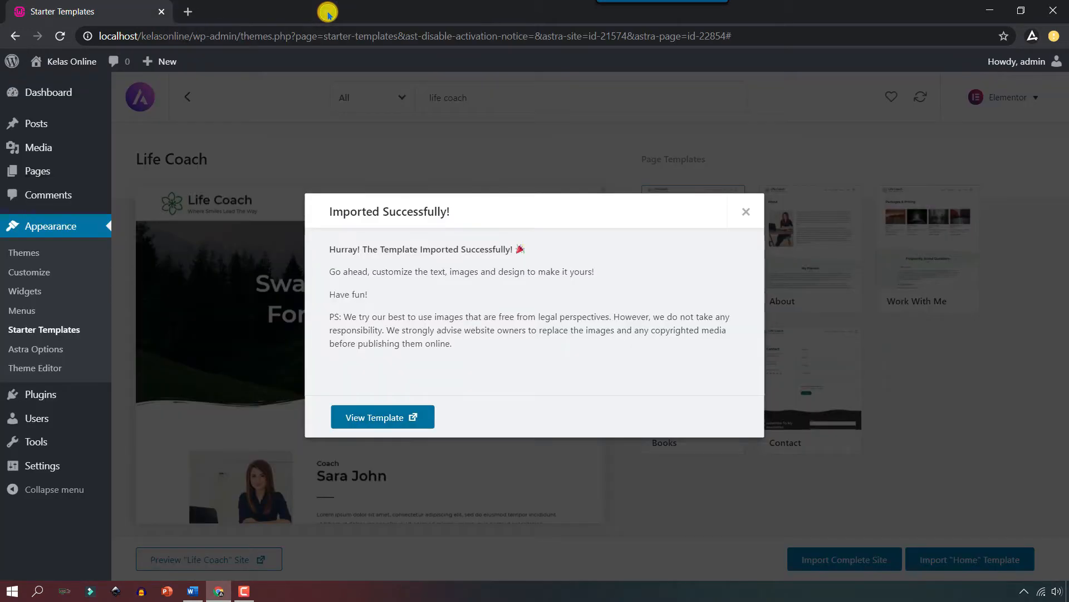
pyautogui.click(747, 212)
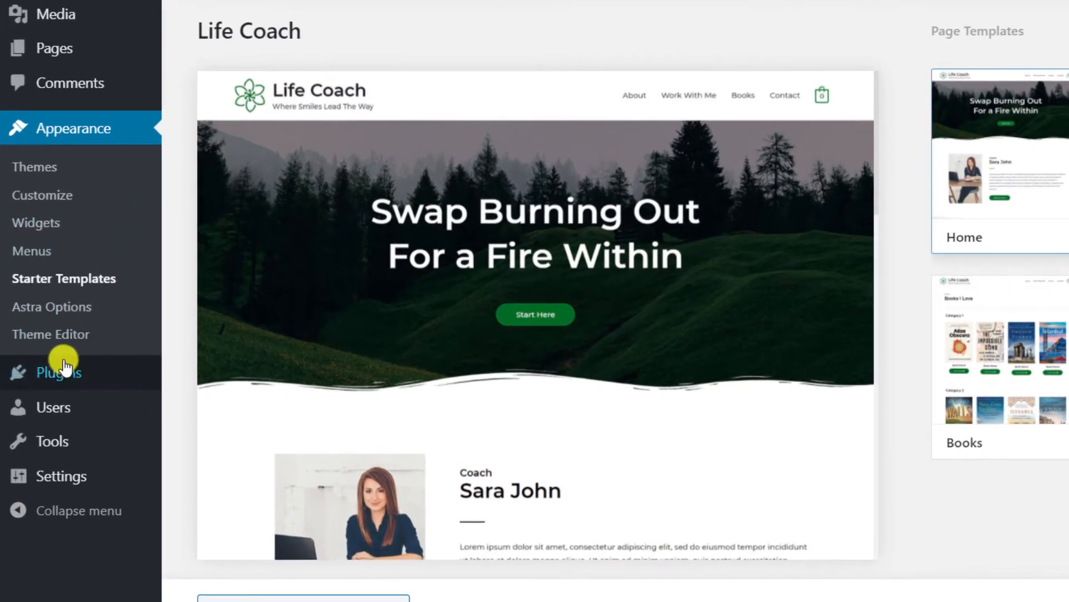
# Search for WooCommerce in the plugin directory, install it and activate it.
pyautogui.moveTo(34, 398)
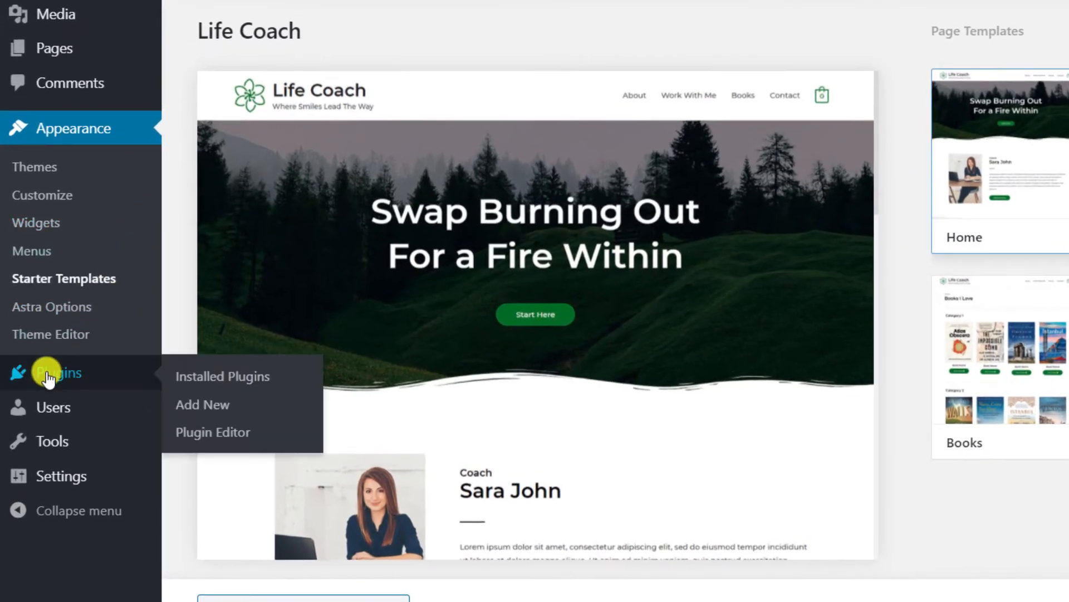
pyautogui.click(218, 405)
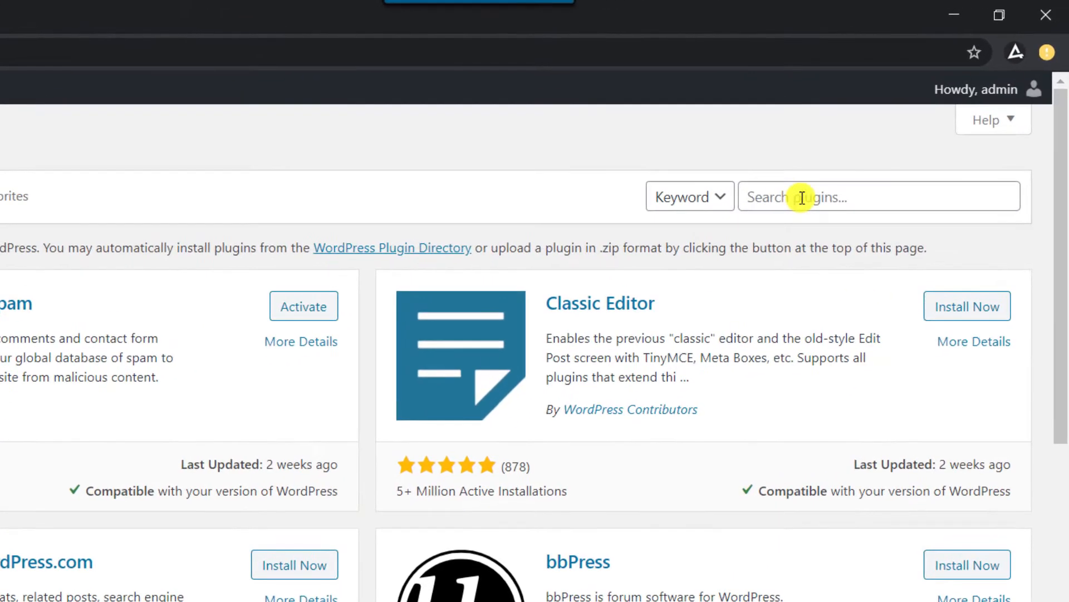
pyautogui.click(885, 137)
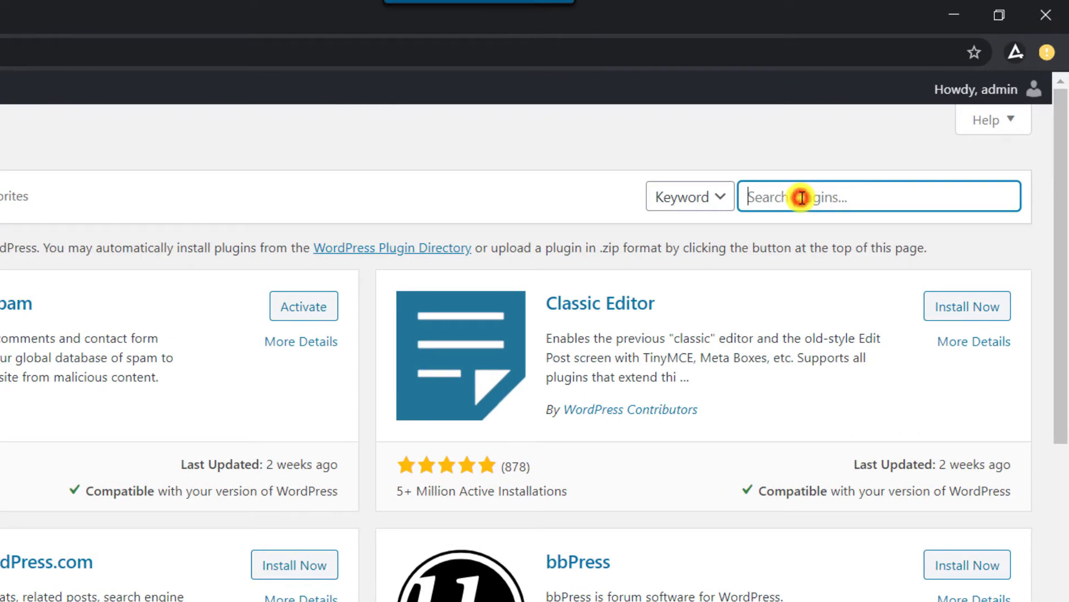
pyautogui.write('wo')
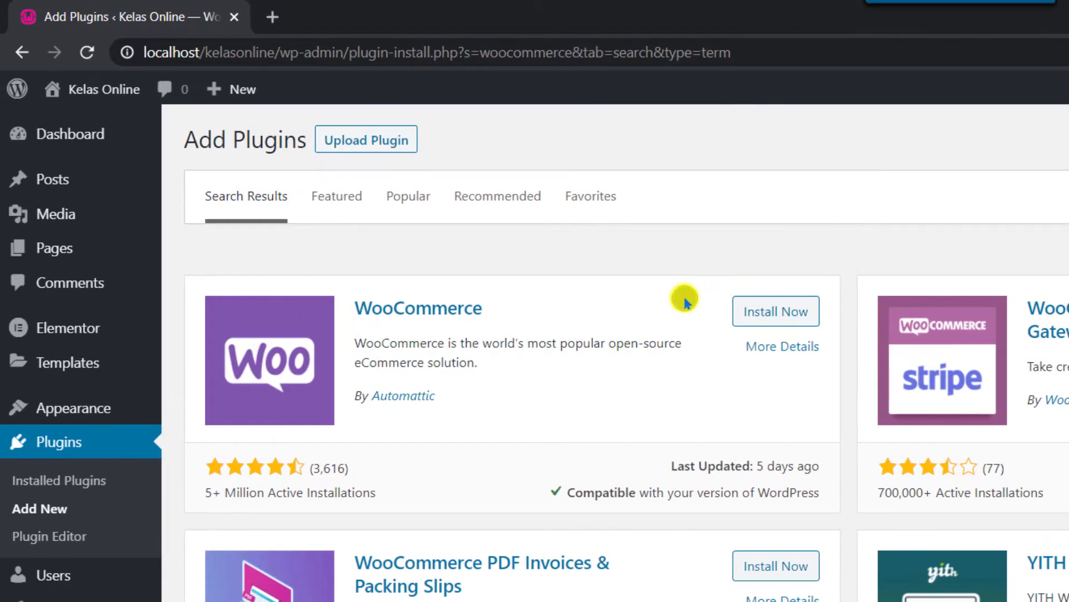
pyautogui.click(791, 323)
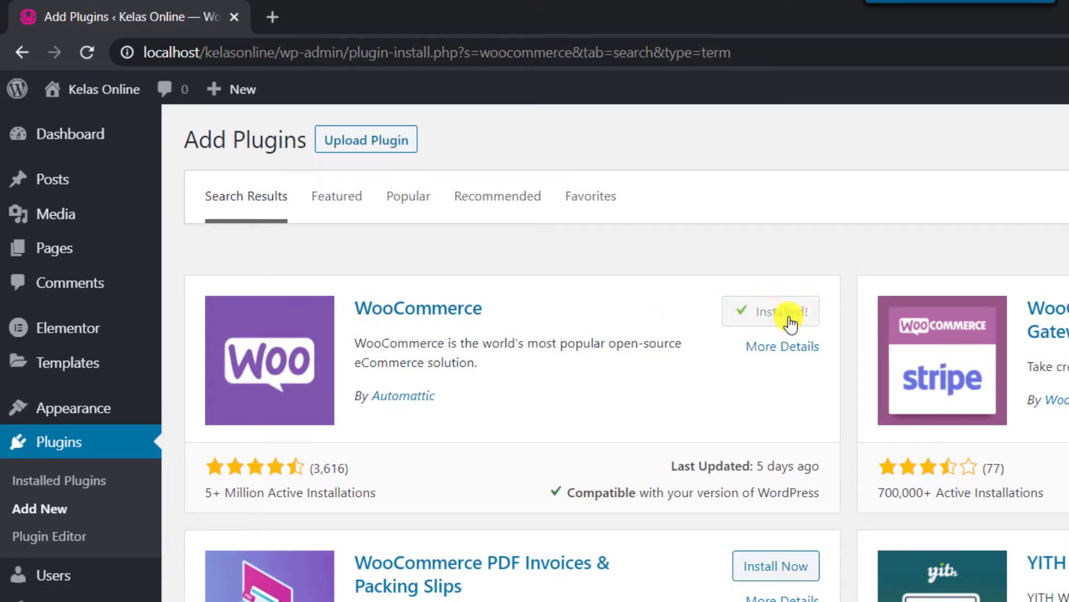
pyautogui.click(768, 320)
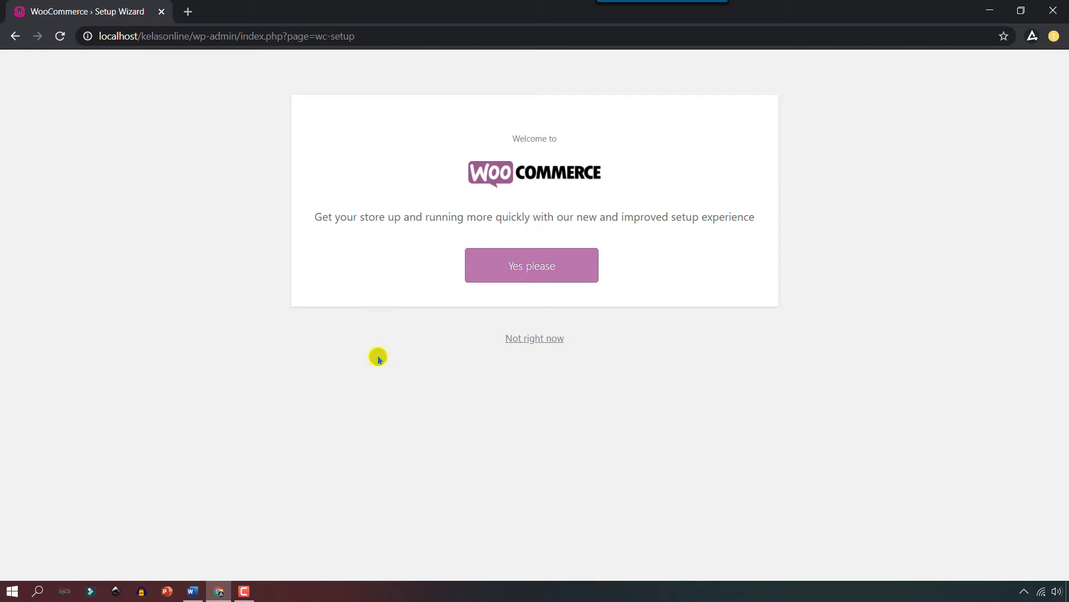
# Enter a Jakarta store address line and set the country/region to Indonesia — DKI Jakarta.
pyautogui.click(570, 266)
pyautogui.click(609, 227)
pyautogui.write('Jakarta')
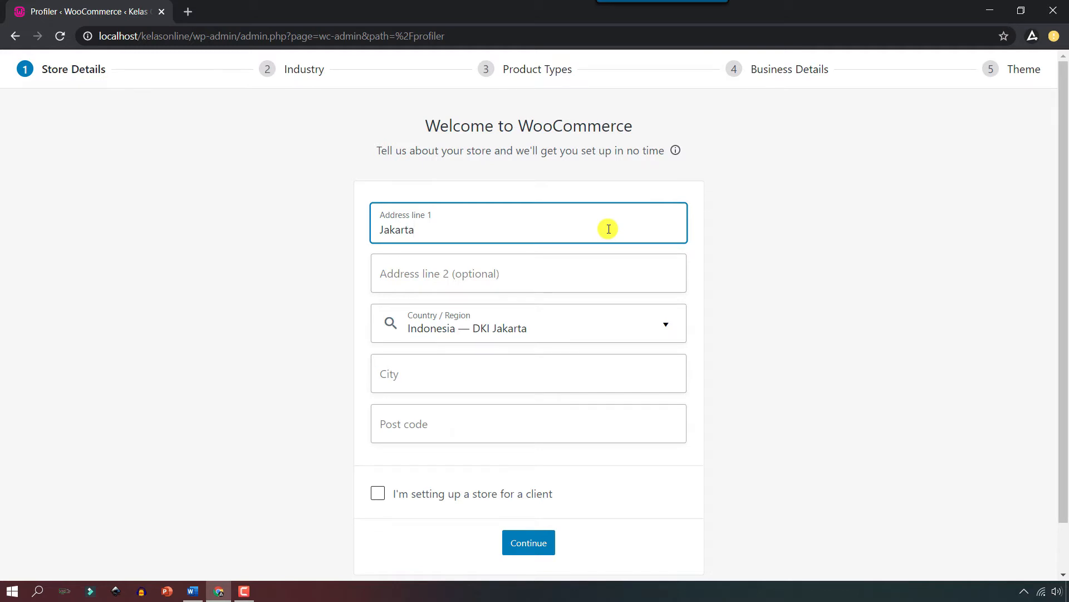
pyautogui.click(652, 330)
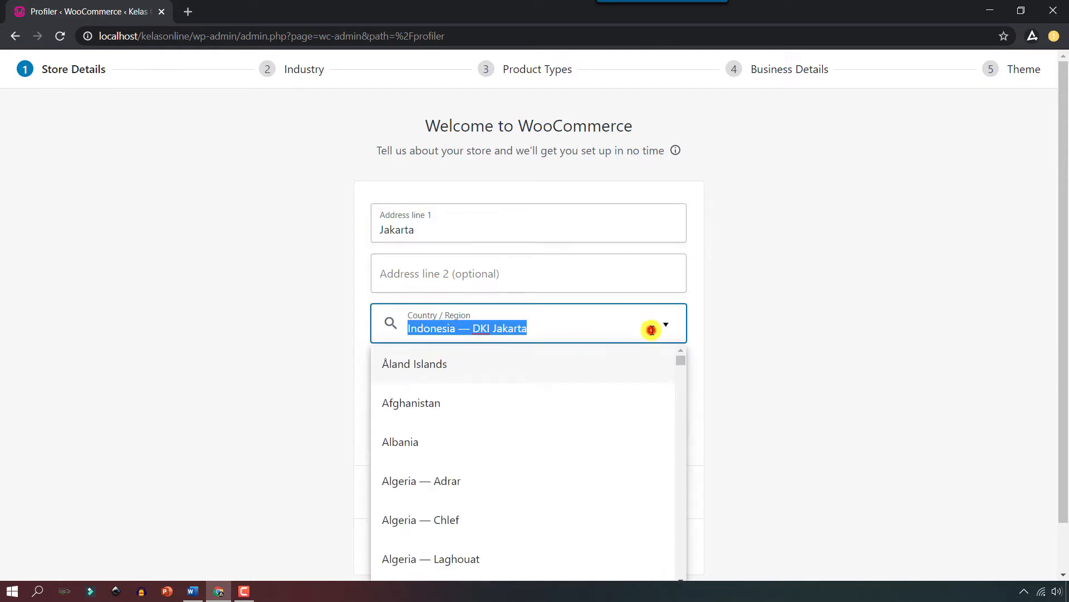
pyautogui.press('BackSpace')
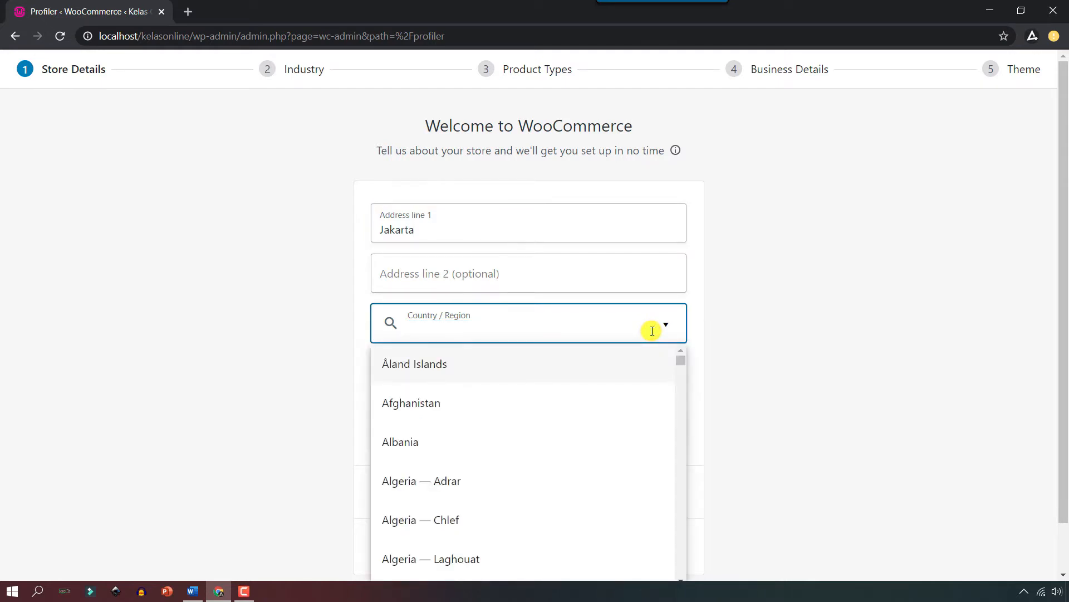
pyautogui.write('Indonesia')
pyautogui.scroll(-4, 639, 465)
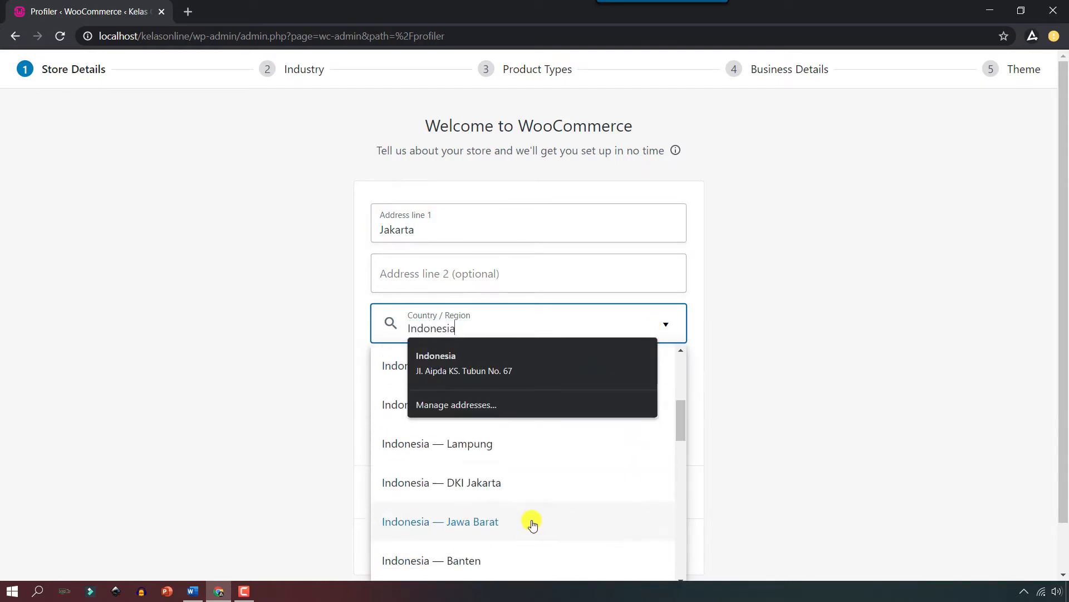
pyautogui.click(503, 482)
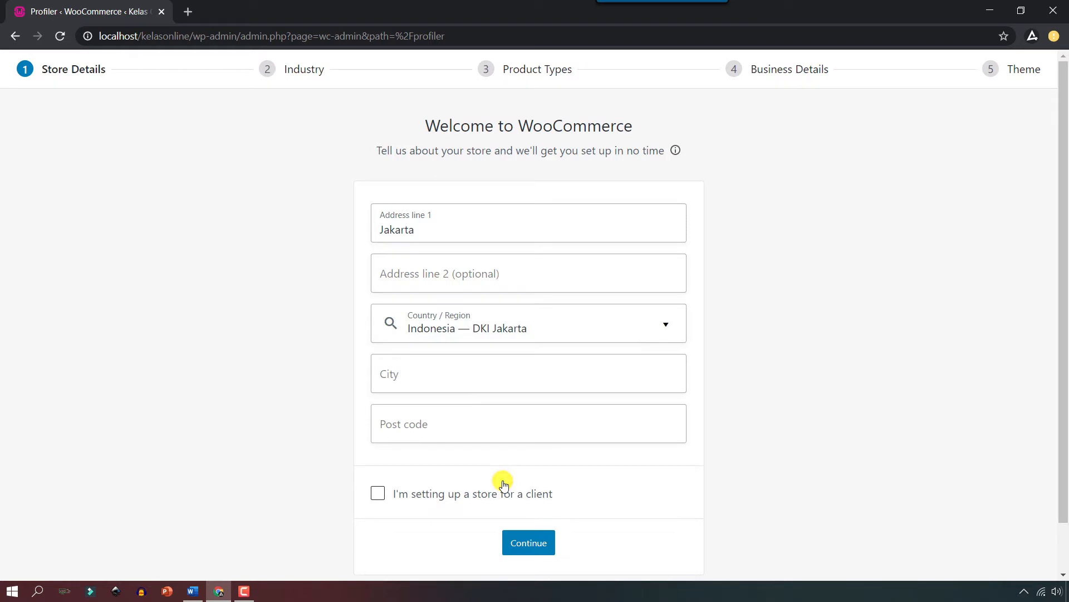
# Set the city to Jakarta and post code 12345, submit, and decline usage tracking.
pyautogui.click(529, 375)
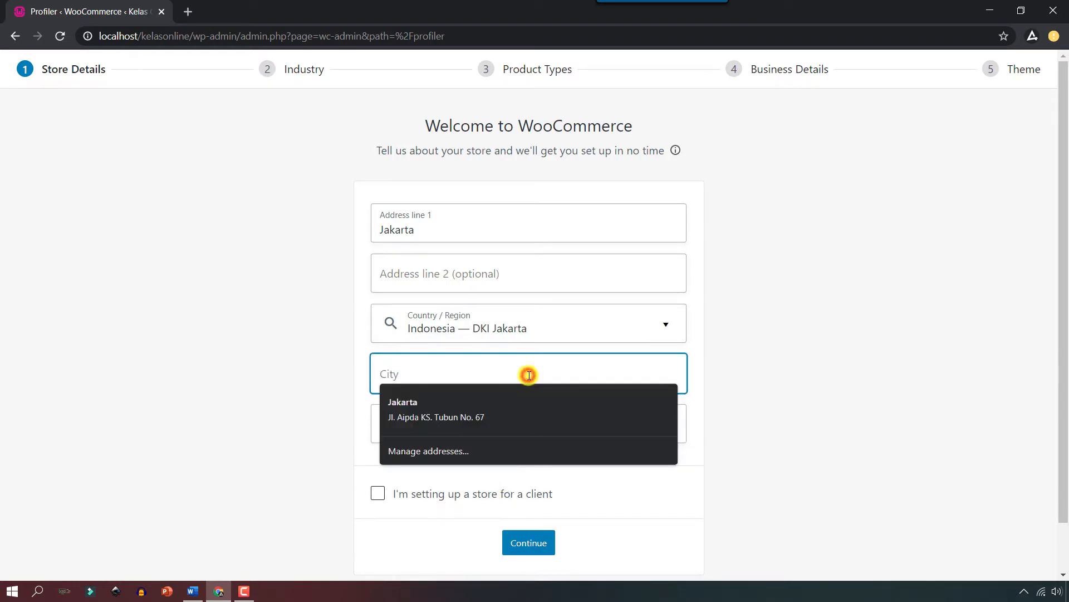
pyautogui.write('Jakarta')
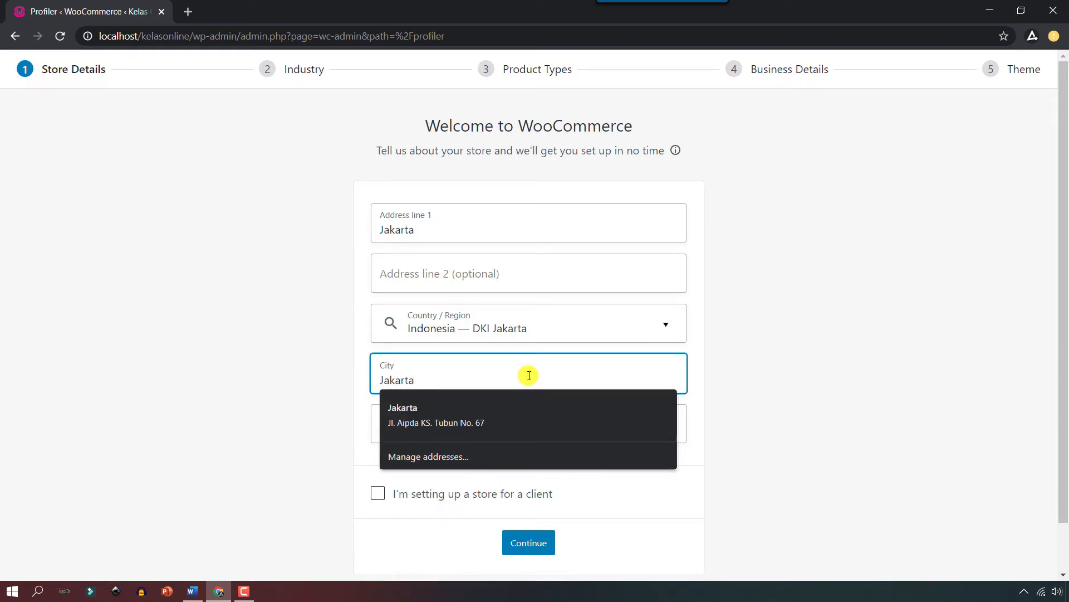
pyautogui.click(736, 396)
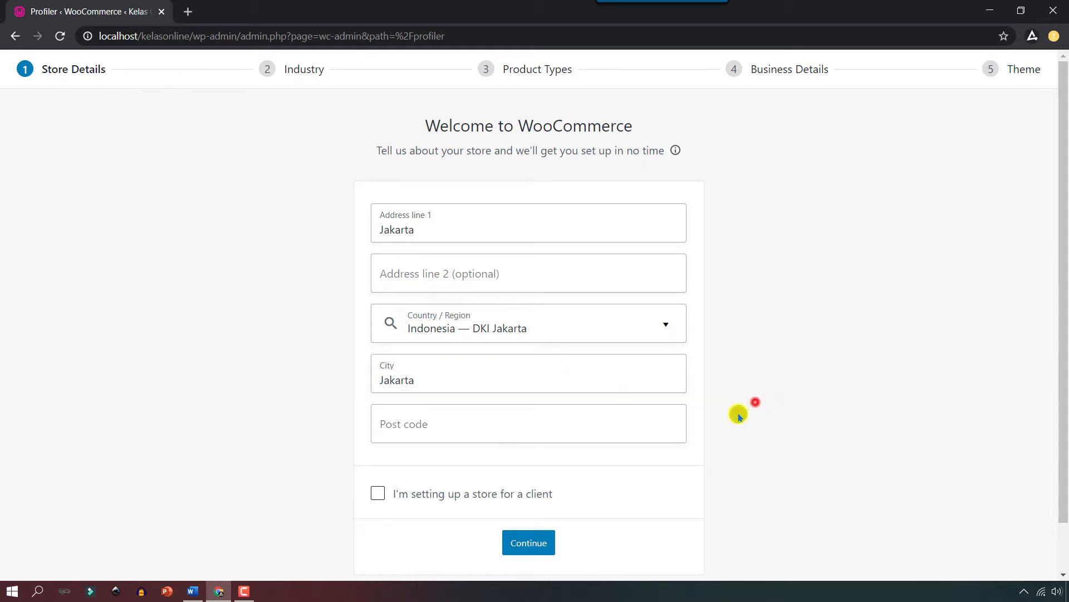
pyautogui.click(610, 427)
pyautogui.write('12345')
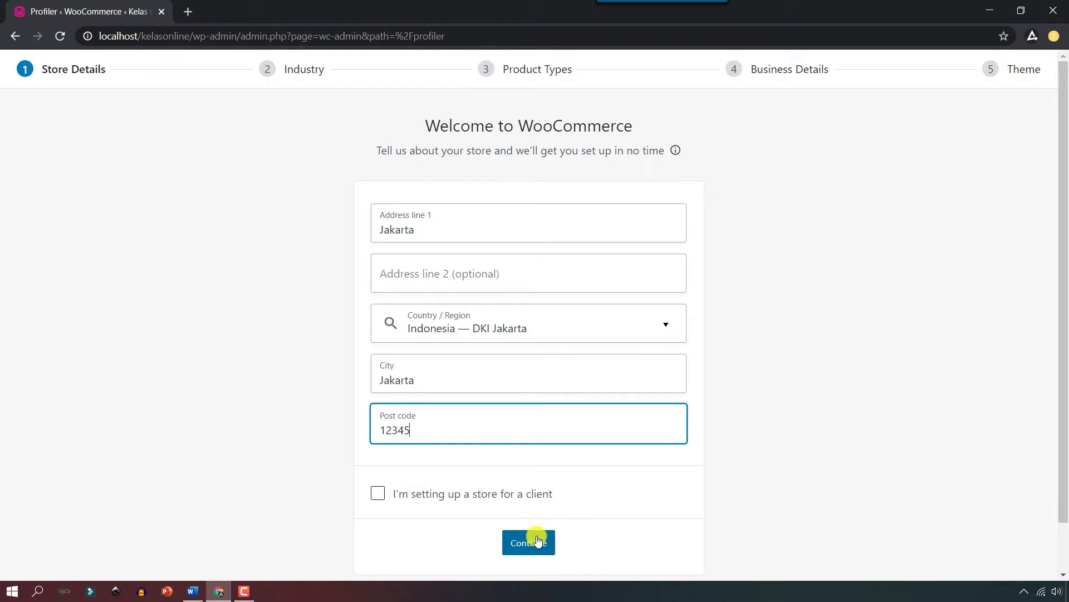
pyautogui.scroll(-1, 530, 540)
pyautogui.click(518, 486)
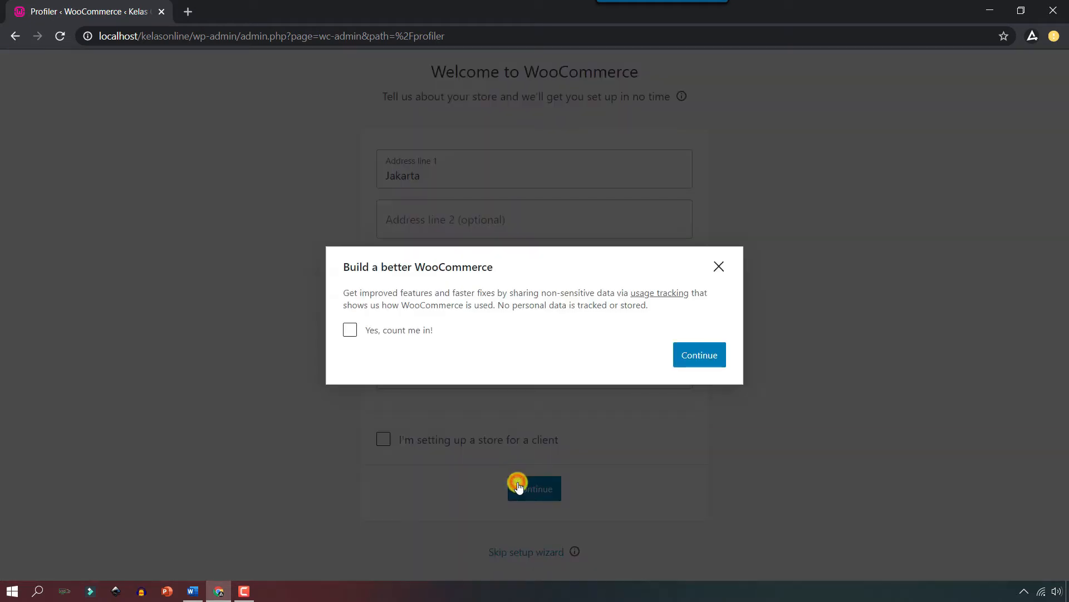
pyautogui.click(696, 351)
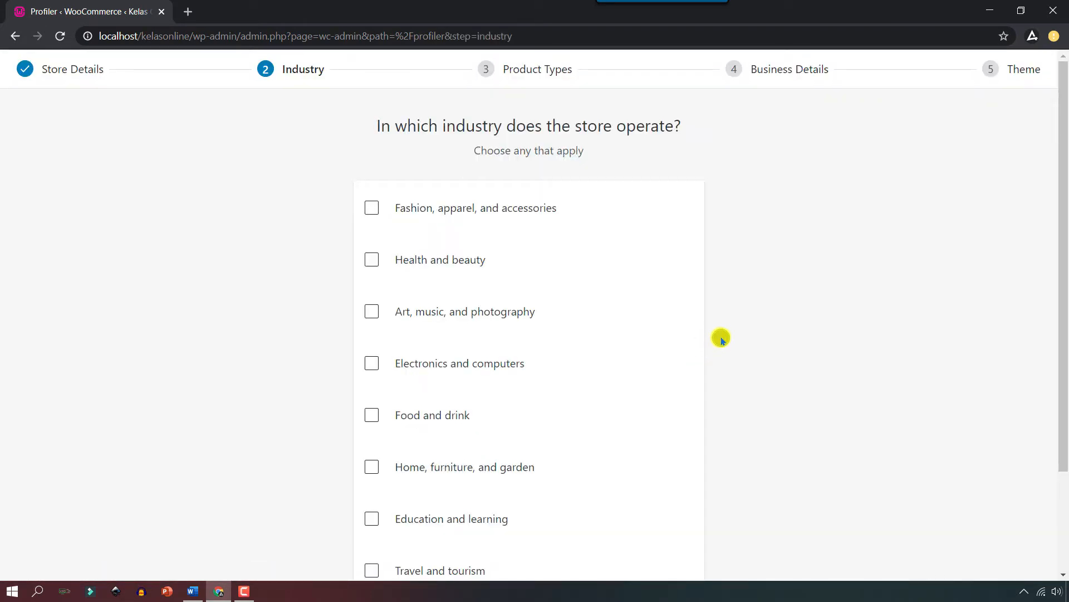
# Choose Education and learning as the industry and Downloads as the only product type.
pyautogui.scroll(-3, 652, 415)
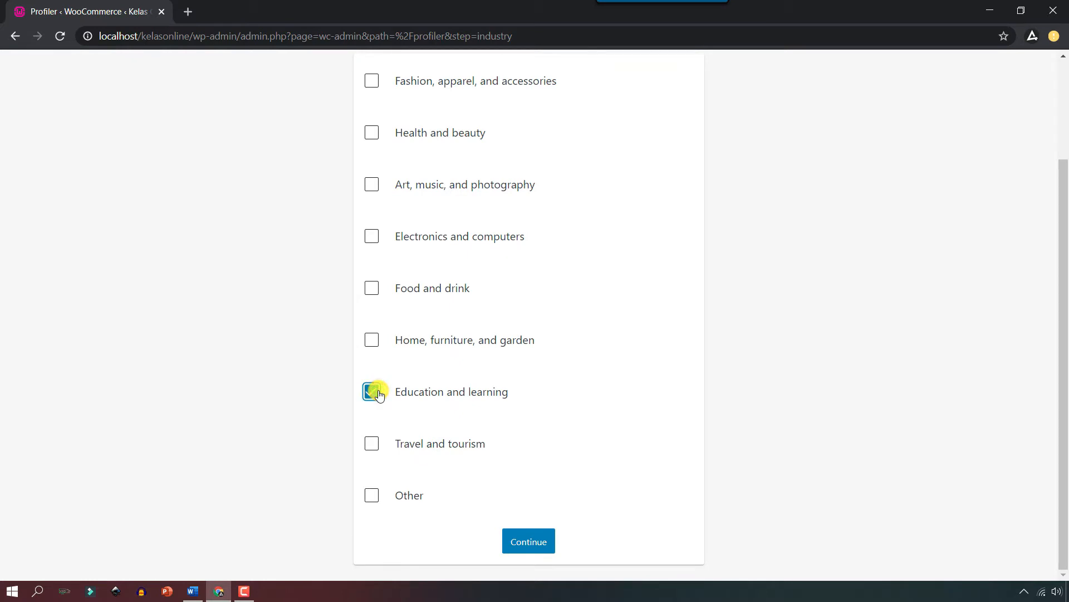
pyautogui.click(536, 538)
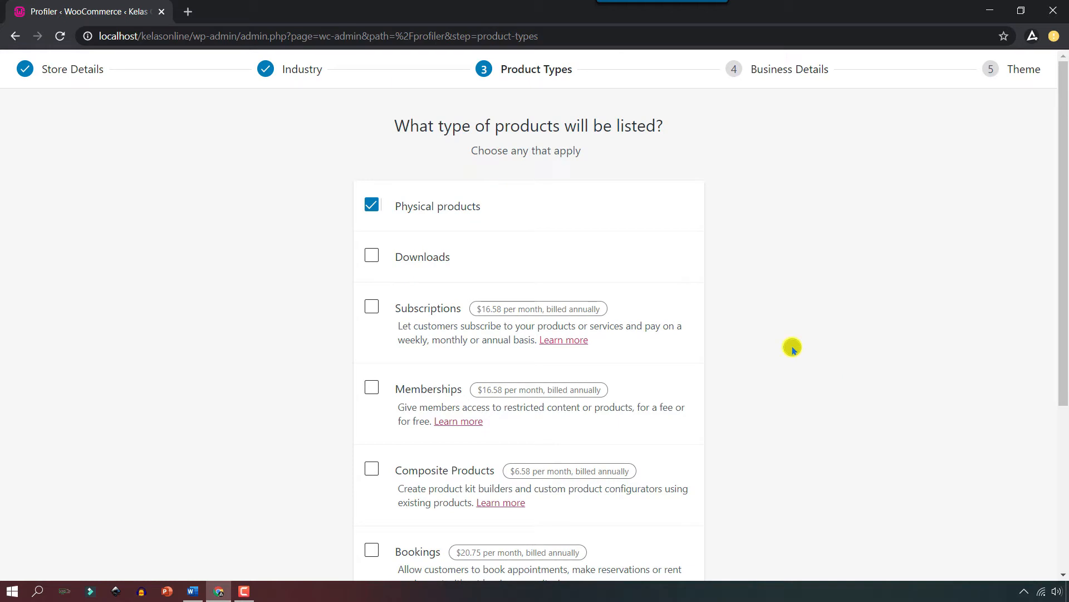
pyautogui.click(373, 207)
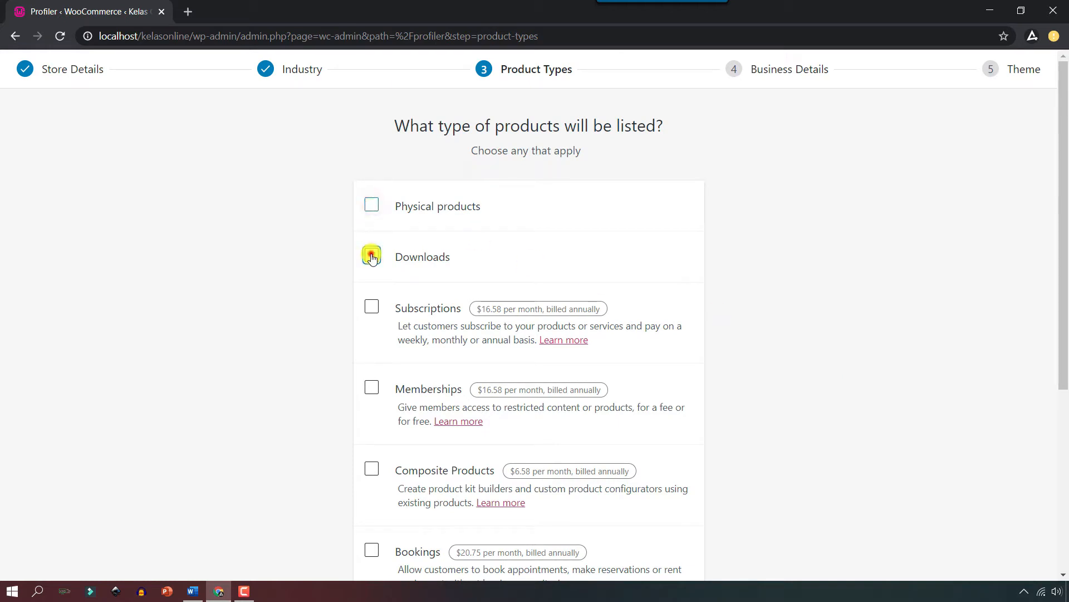
pyautogui.click(372, 258)
pyautogui.scroll(-5, 295, 380)
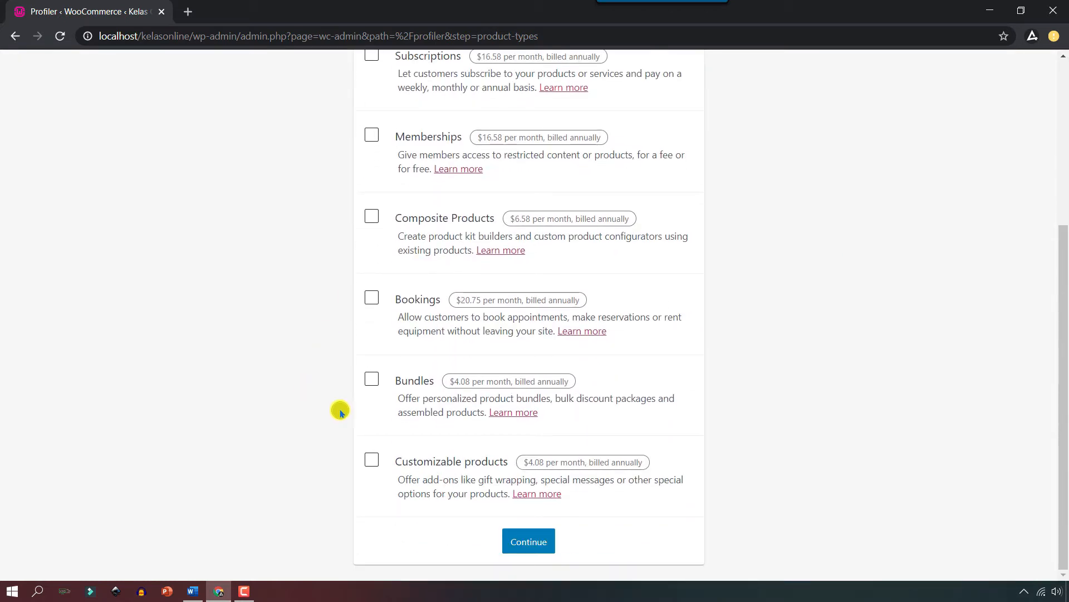
pyautogui.click(541, 535)
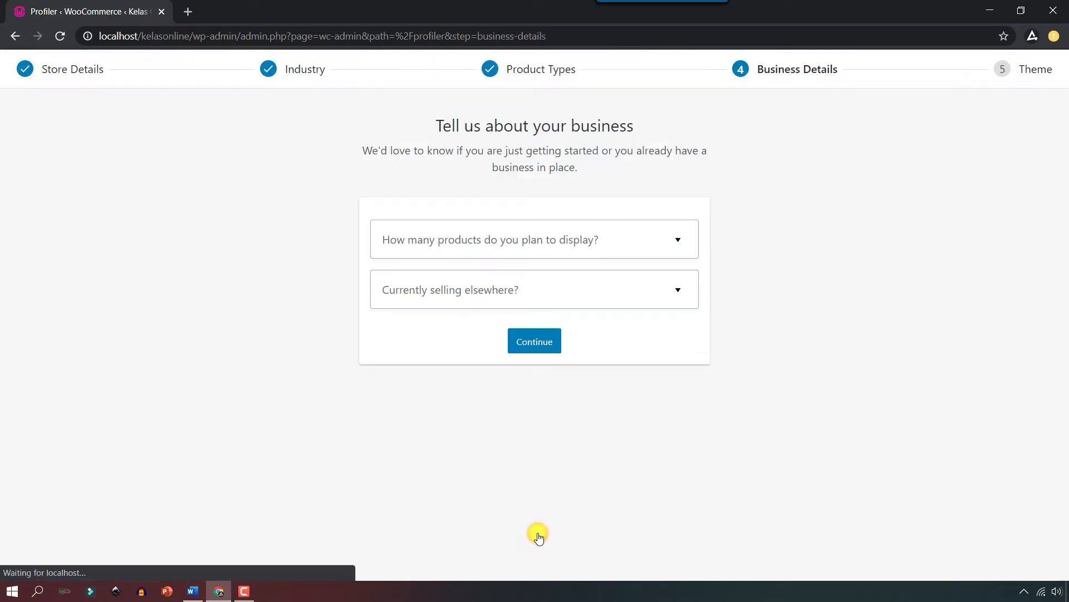
# Answer no products yet, not selling elsewhere, and turn off Facebook, Mailchimp and Google Ads extensions.
pyautogui.click(657, 240)
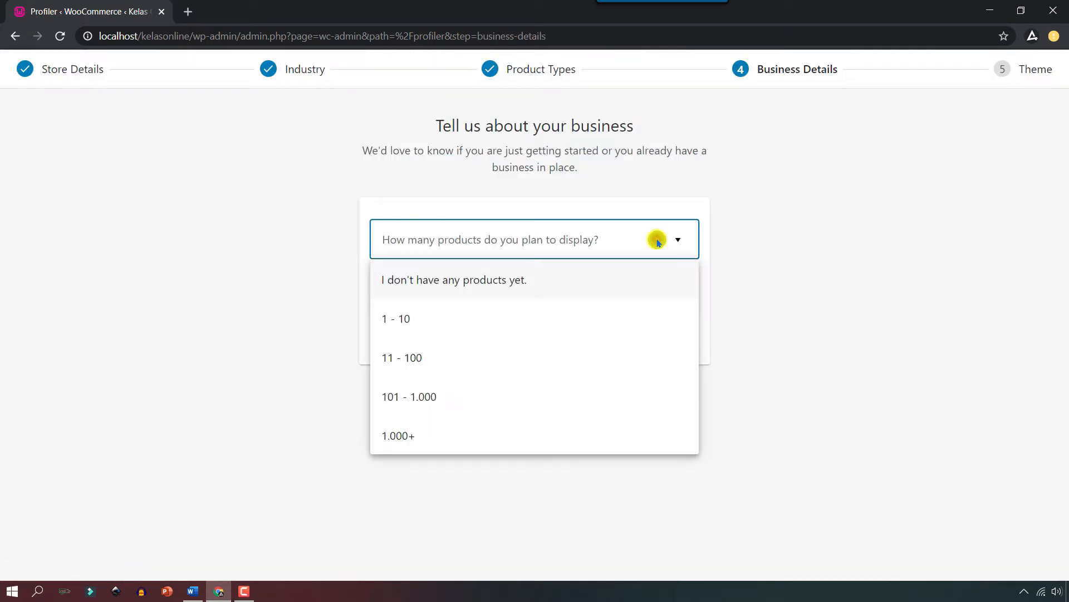
pyautogui.click(472, 284)
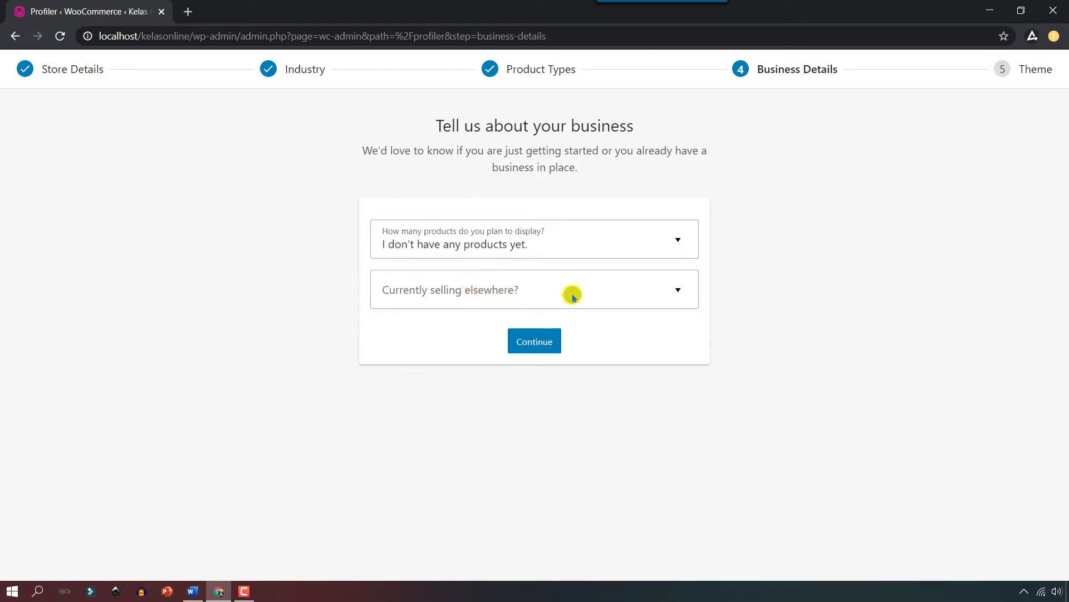
pyautogui.click(615, 295)
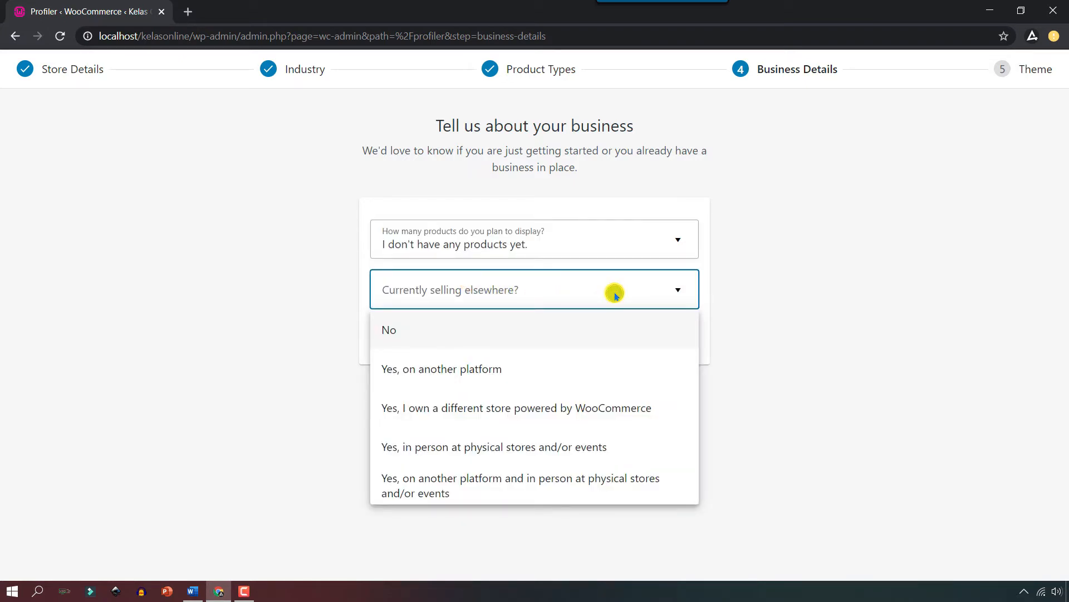
pyautogui.click(420, 334)
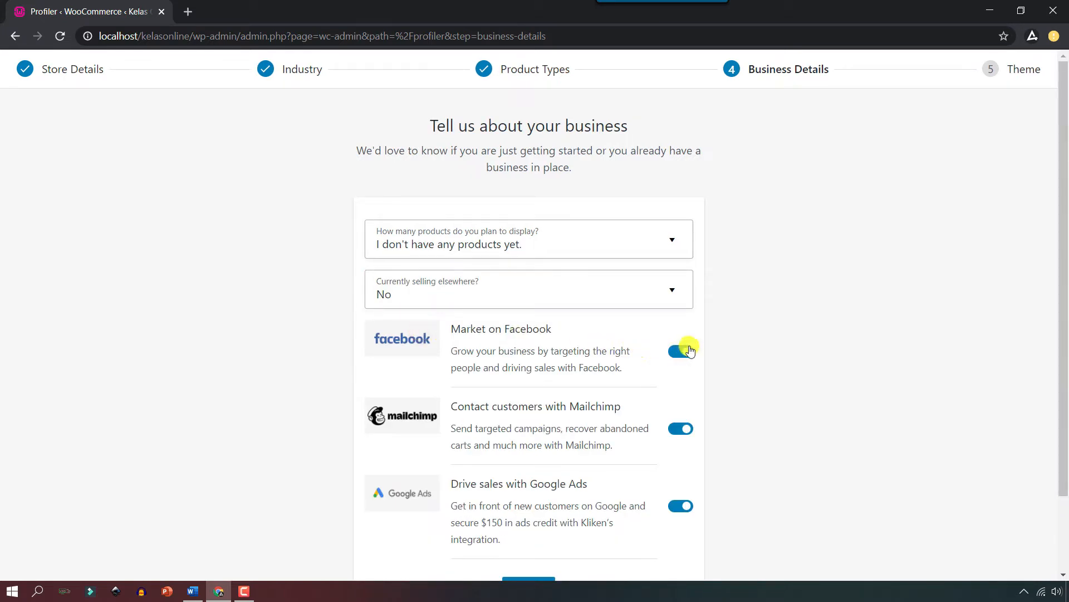
pyautogui.click(685, 351)
pyautogui.click(681, 429)
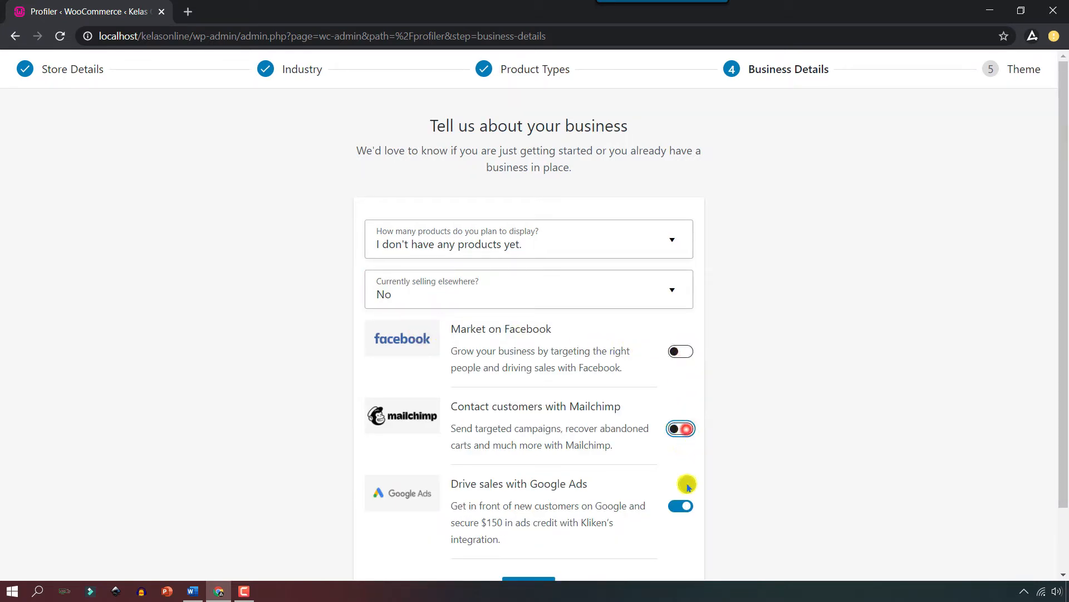
pyautogui.click(683, 508)
pyautogui.scroll(-1, 766, 449)
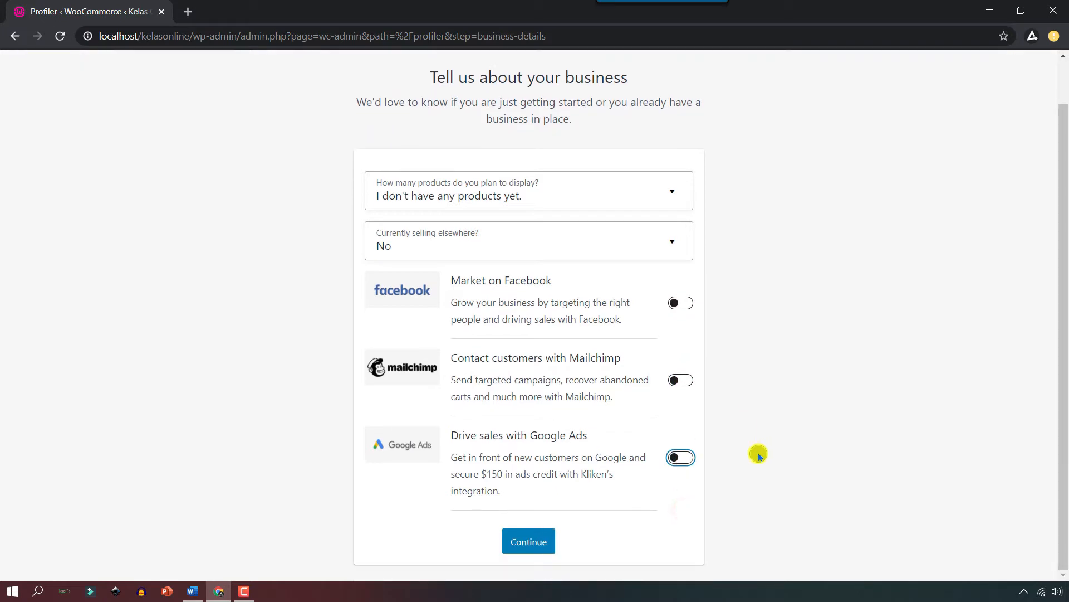
pyautogui.click(527, 539)
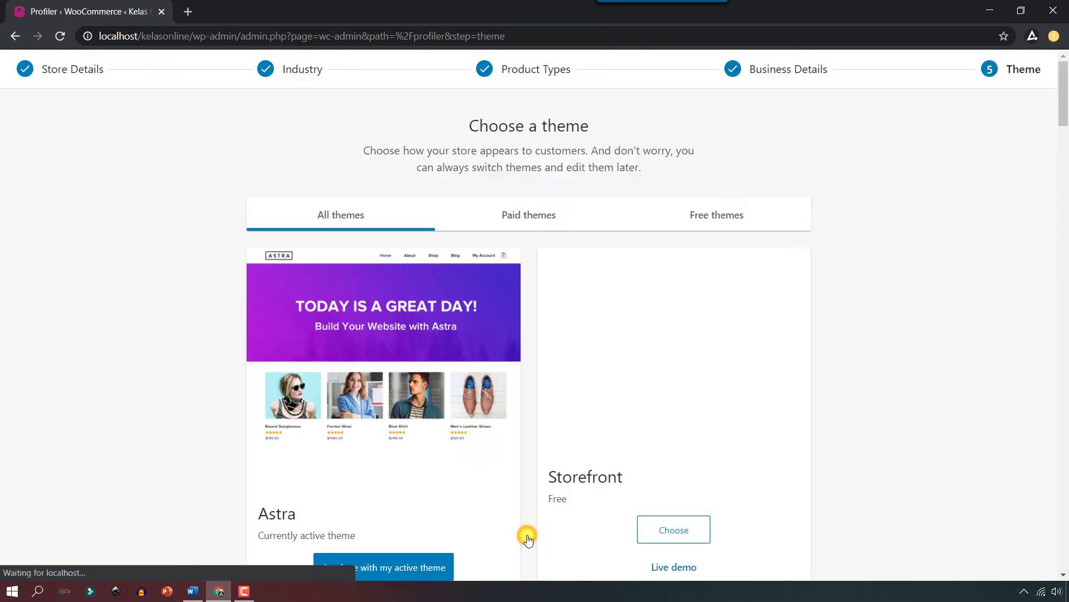
# Keep the active Astra theme, decline Jetpack and WooCommerce Services, and dismiss the message.
pyautogui.scroll(-3, 528, 539)
pyautogui.click(387, 429)
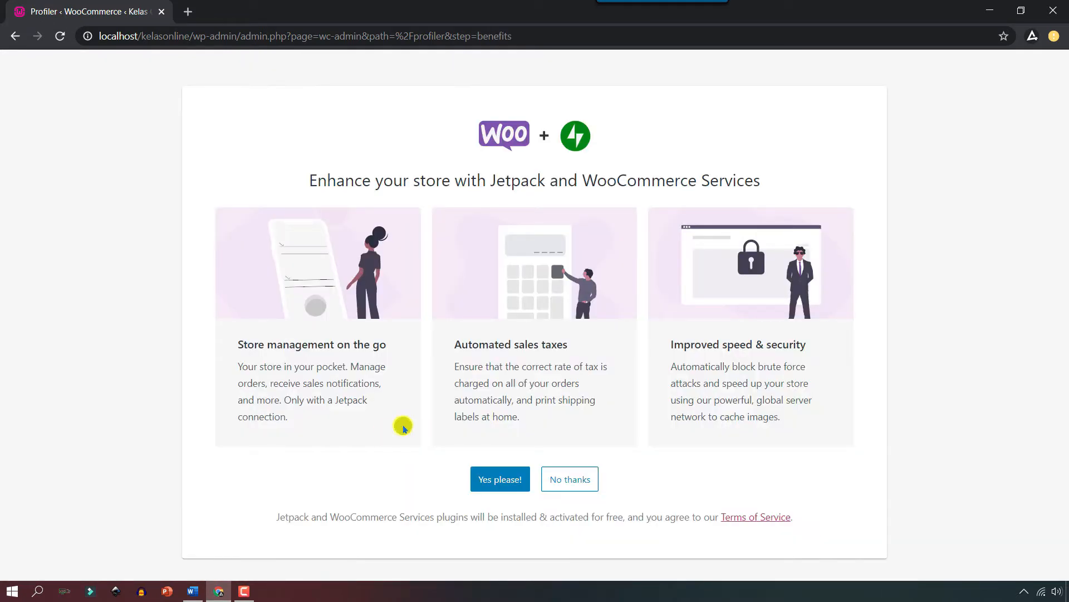
pyautogui.click(568, 476)
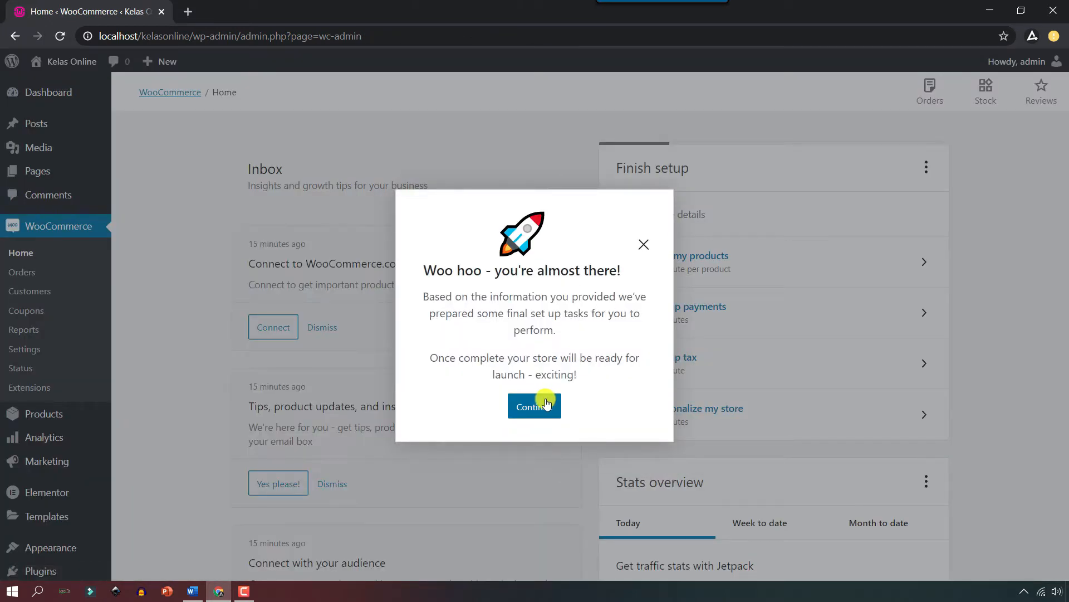
pyautogui.click(546, 403)
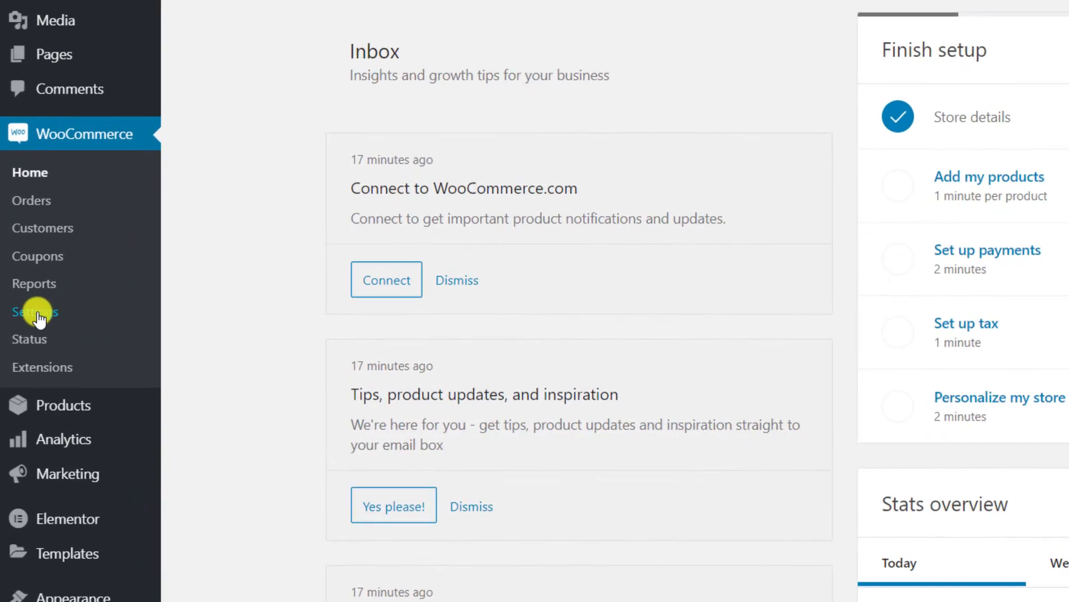
# In WooCommerce general settings, limit selling locations to Indonesia only.
pyautogui.click(37, 317)
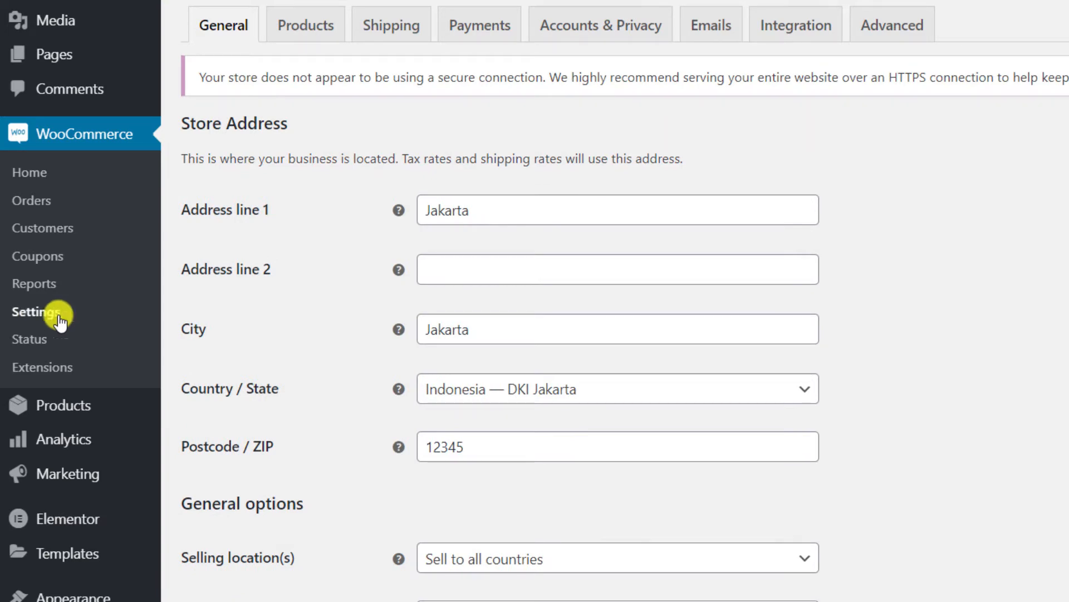
pyautogui.scroll(-7, 893, 327)
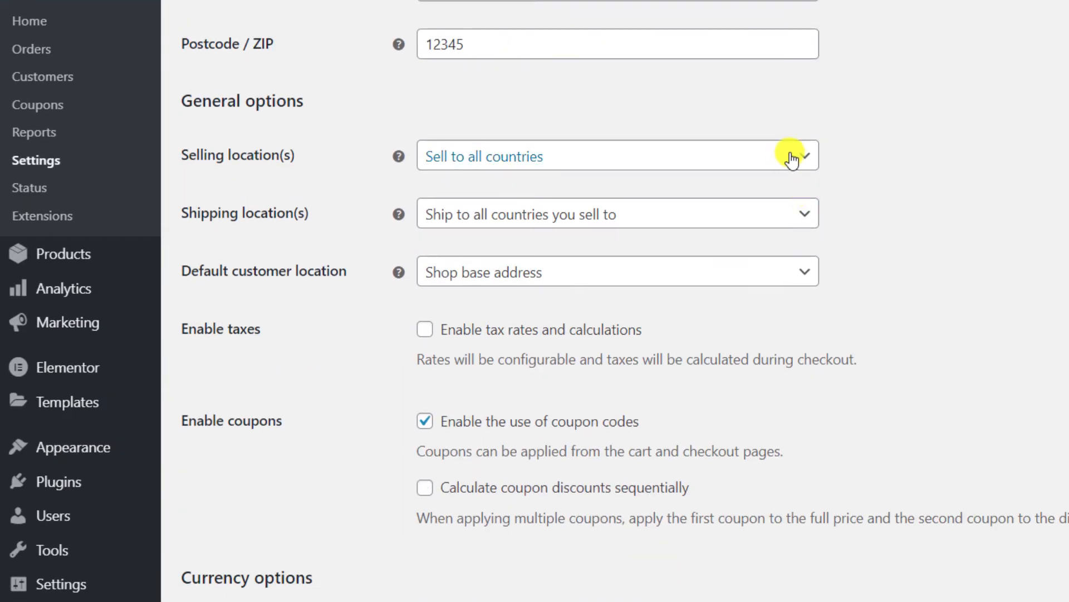
pyautogui.click(792, 160)
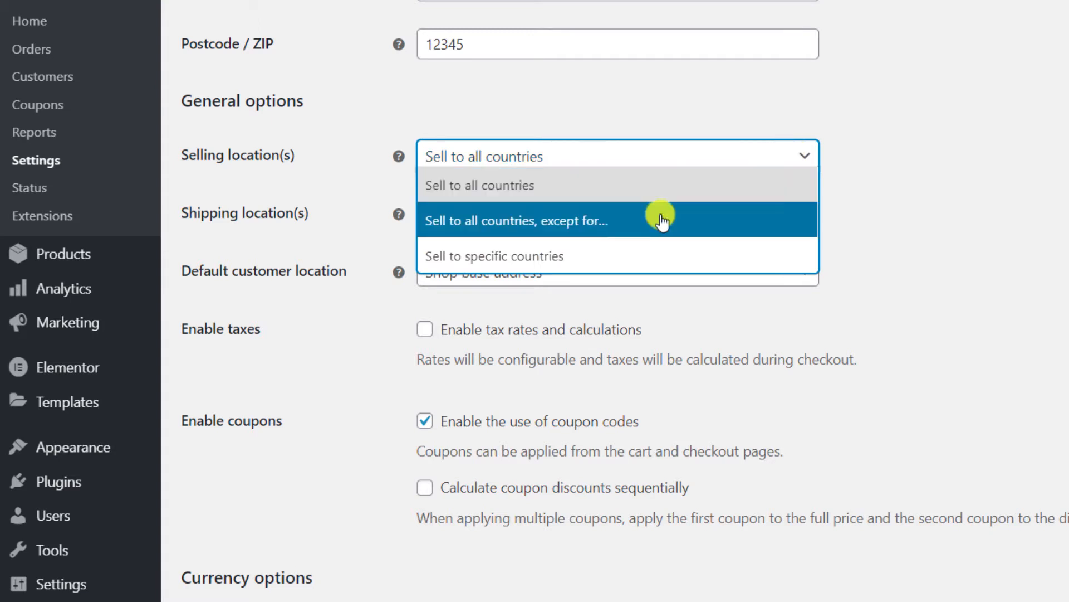
pyautogui.click(566, 259)
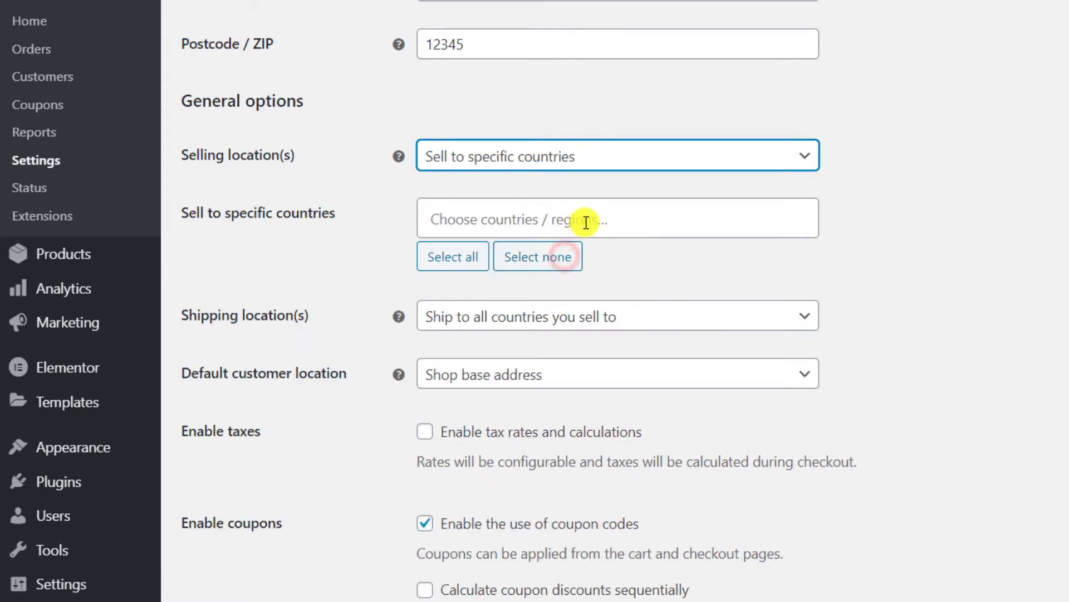
pyautogui.click(605, 216)
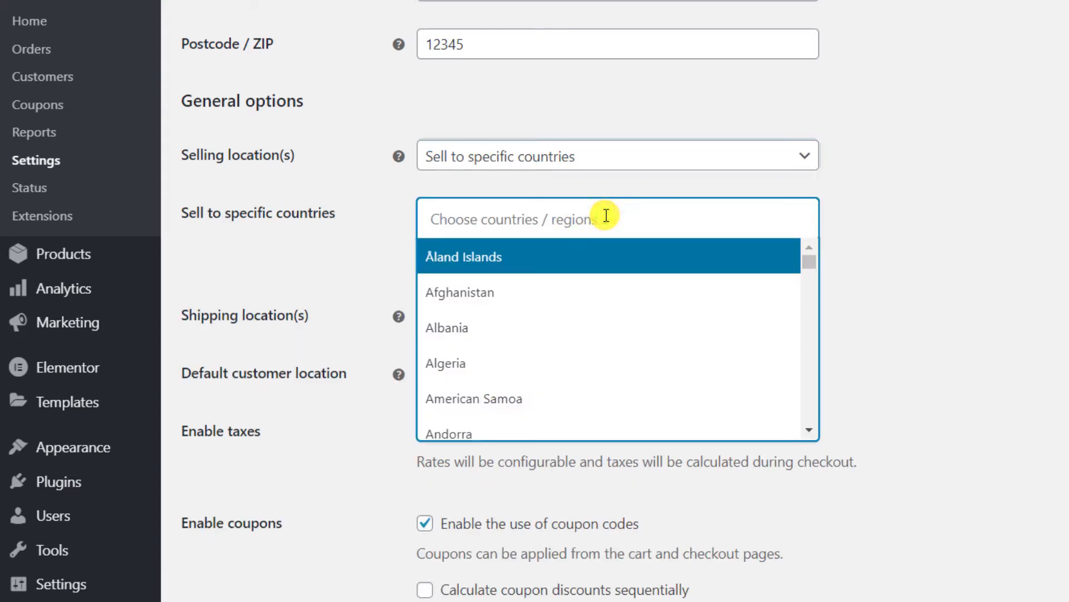
pyautogui.write('indo')
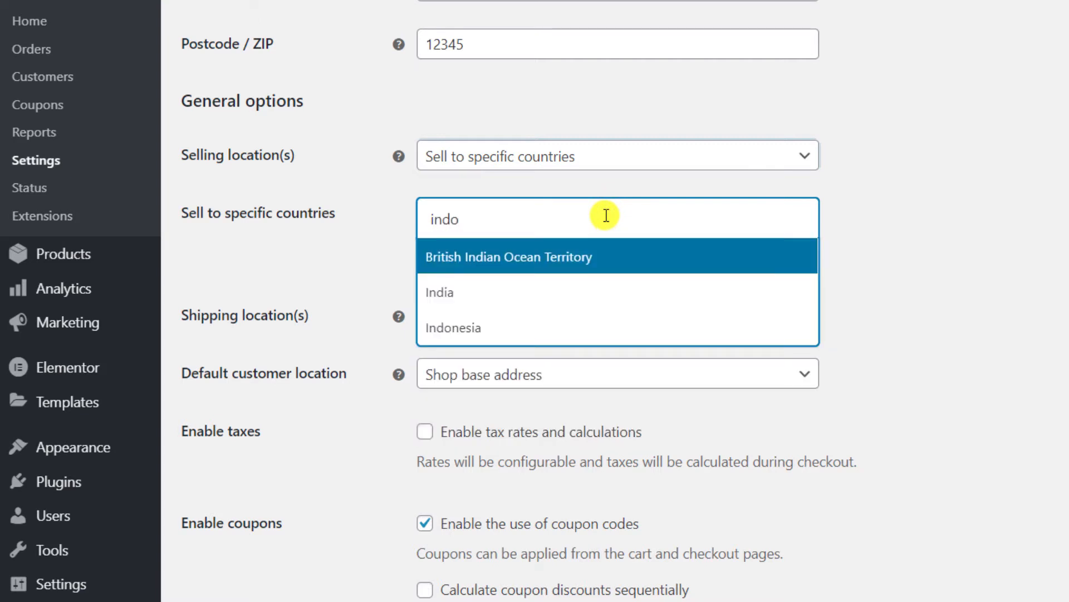
pyautogui.click(507, 328)
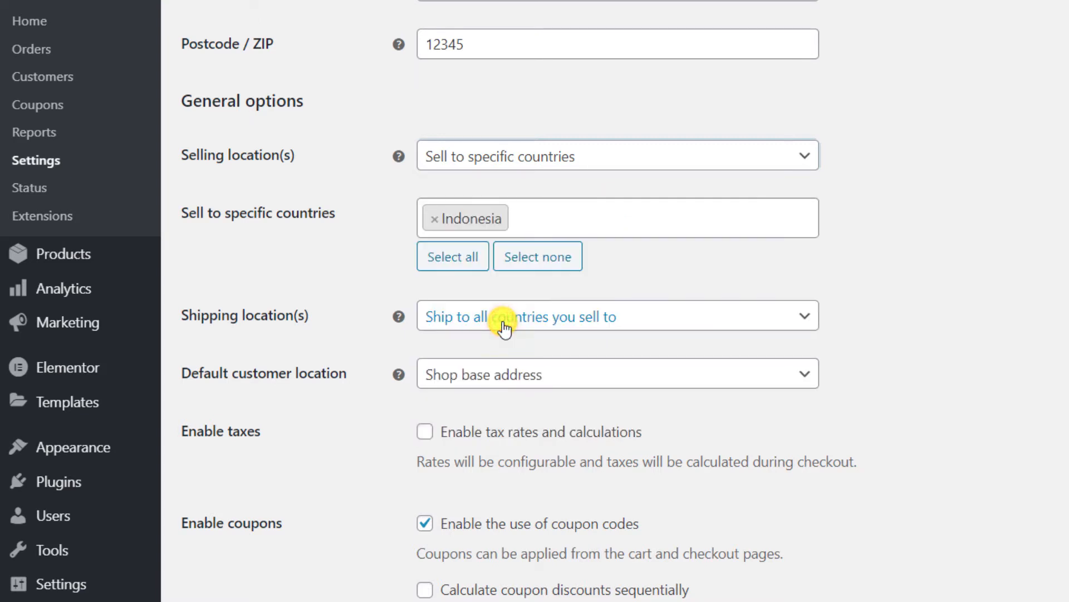
# Disable shipping and shipping calculations and save the general settings.
pyautogui.click(689, 318)
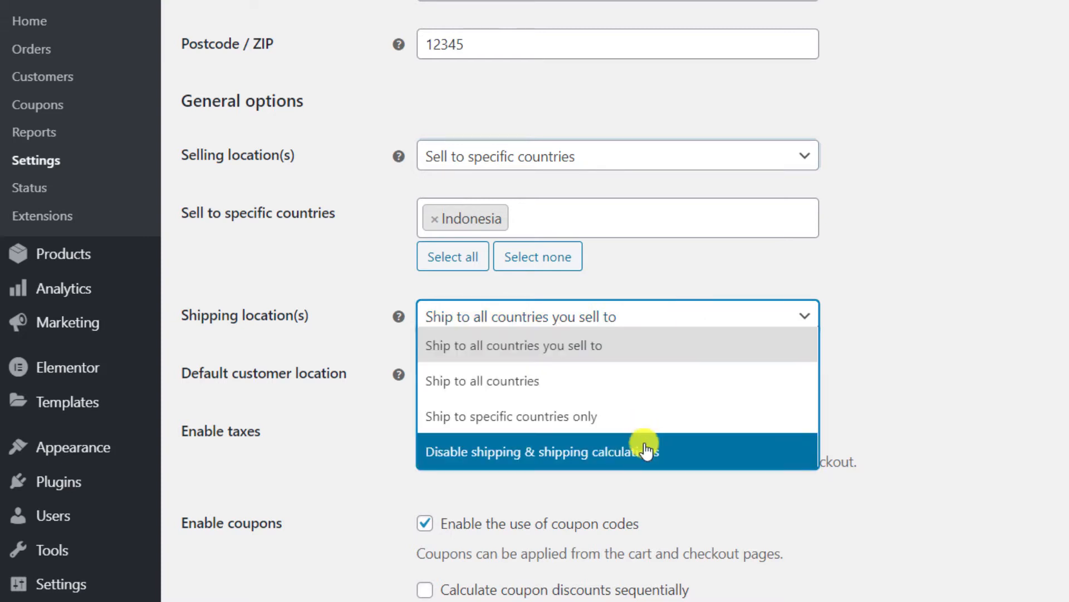
pyautogui.click(628, 452)
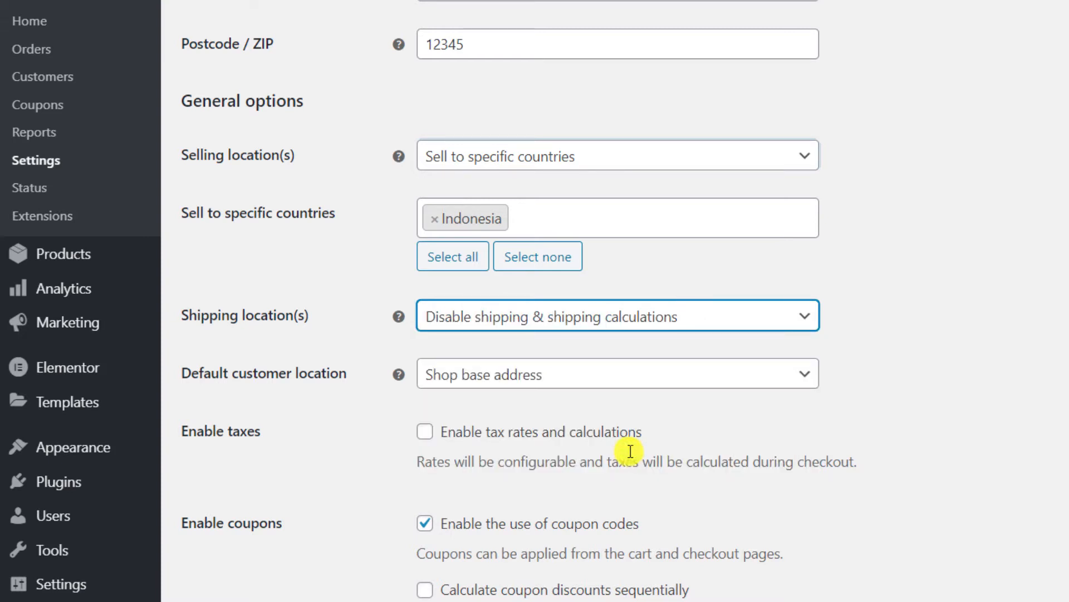
pyautogui.scroll(-9, 819, 423)
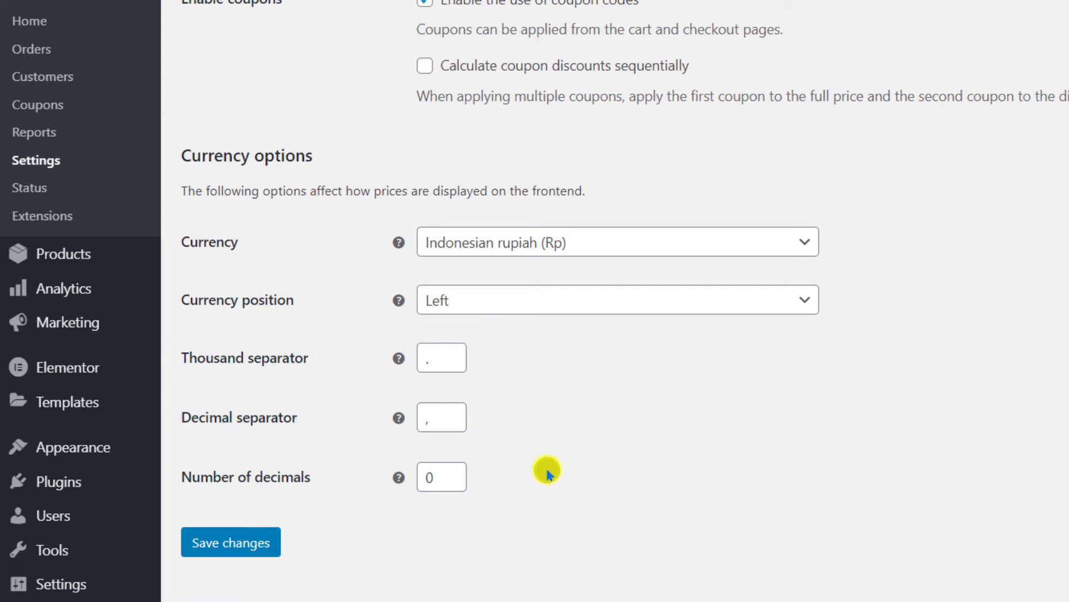
pyautogui.click(228, 549)
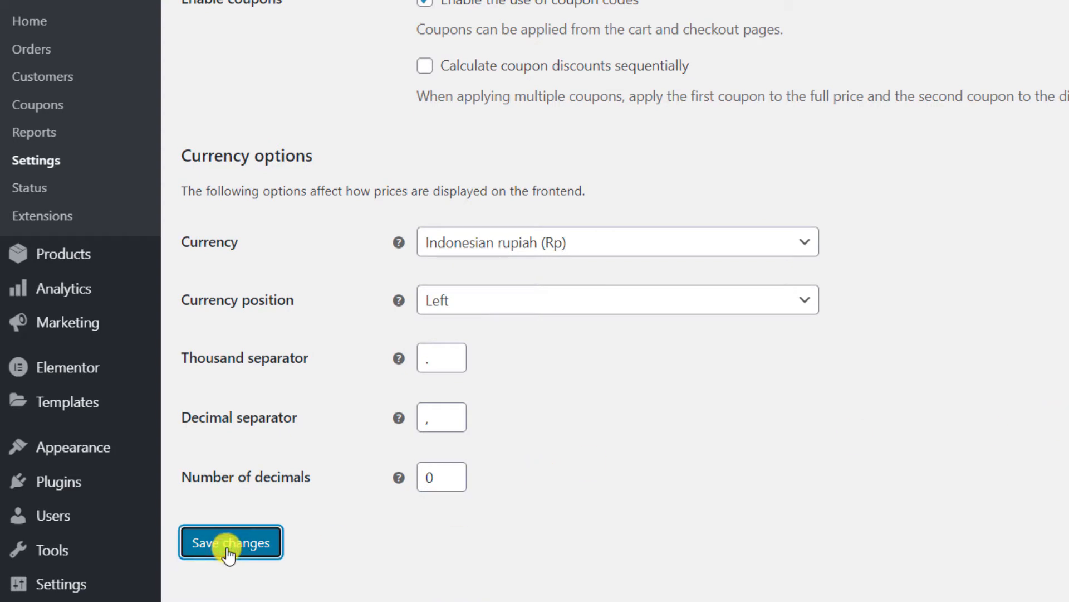
pyautogui.click(307, 24)
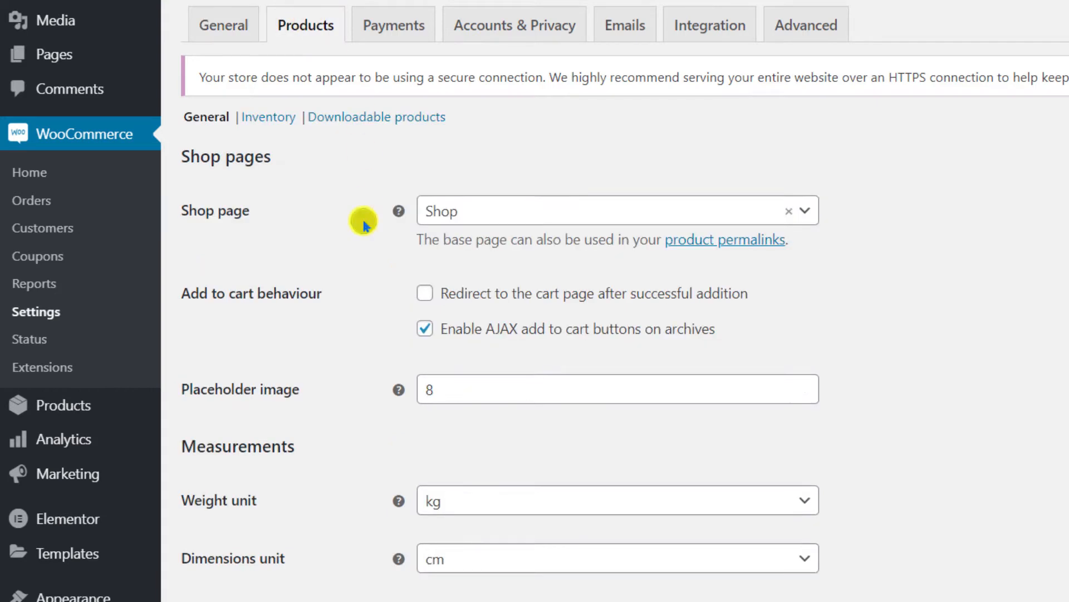
# Turn off product reviews and stock management, saving each settings page.
pyautogui.scroll(-7, 363, 210)
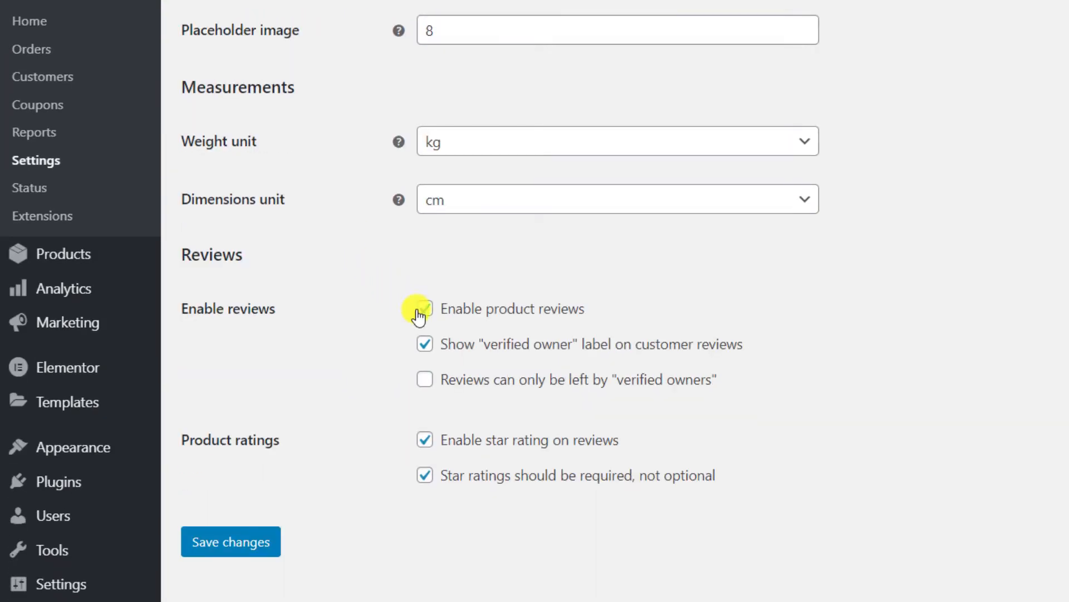
pyautogui.click(425, 316)
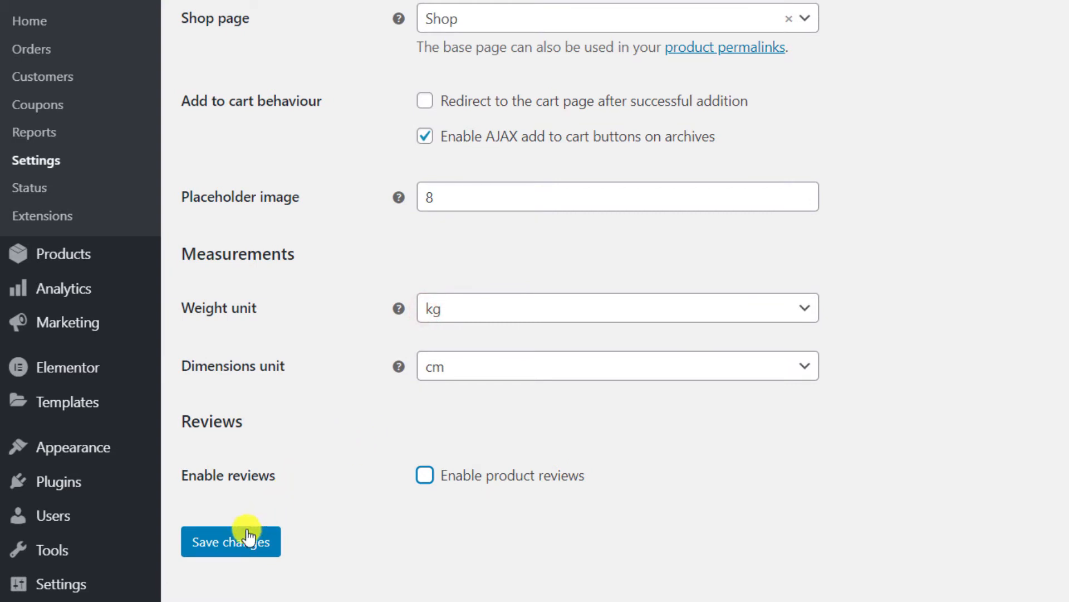
pyautogui.click(234, 544)
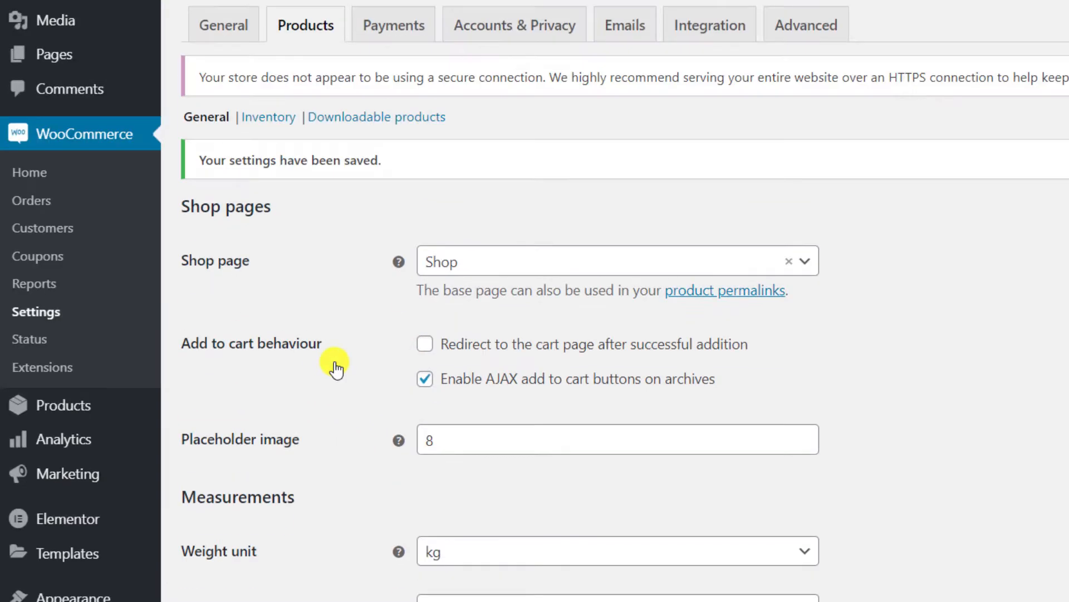
pyautogui.click(259, 119)
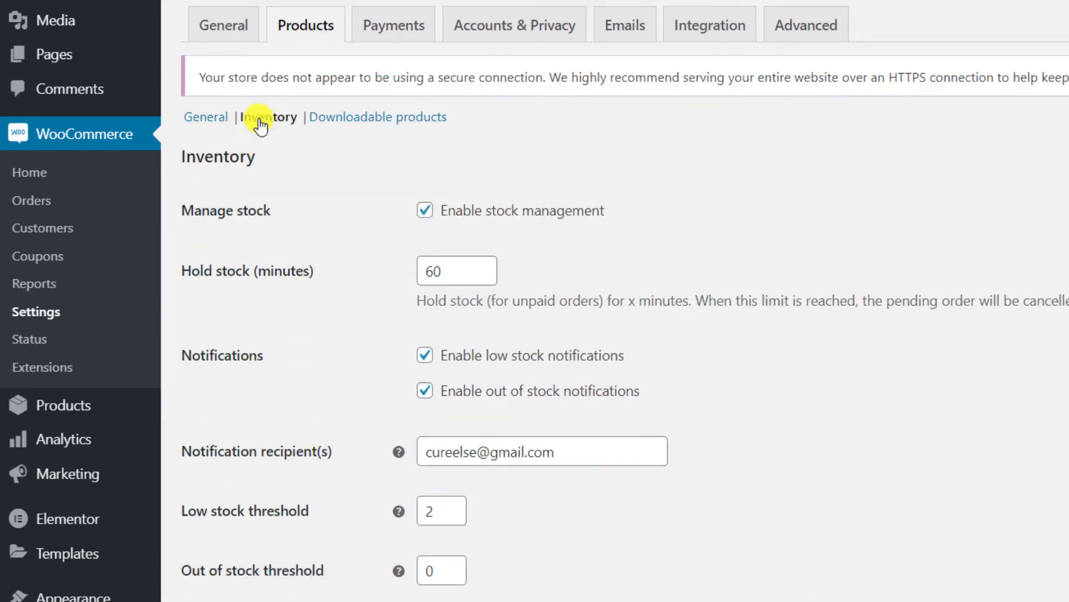
pyautogui.click(425, 213)
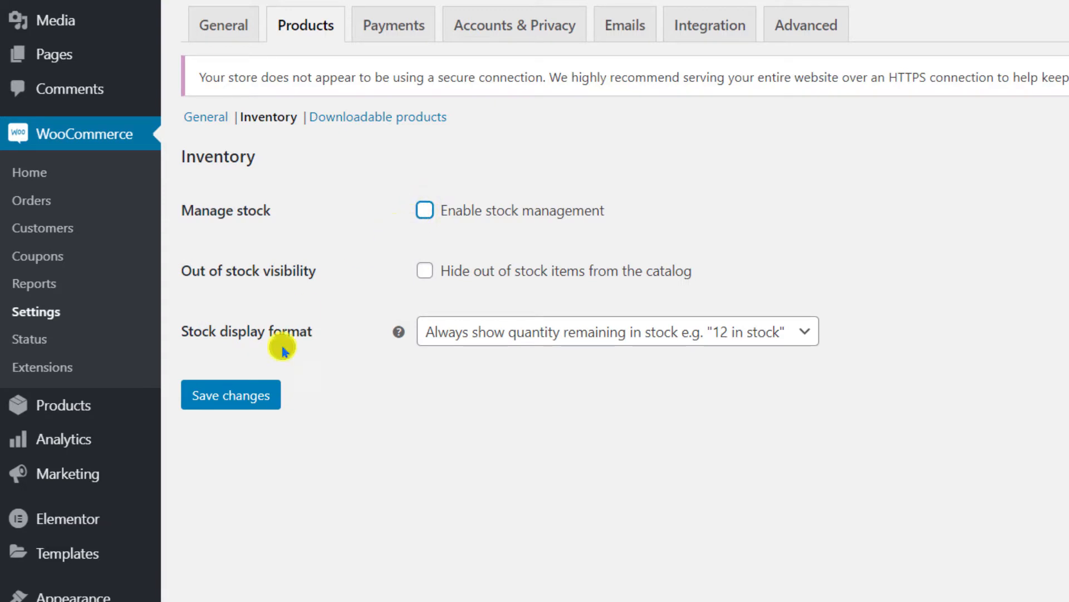
pyautogui.click(245, 396)
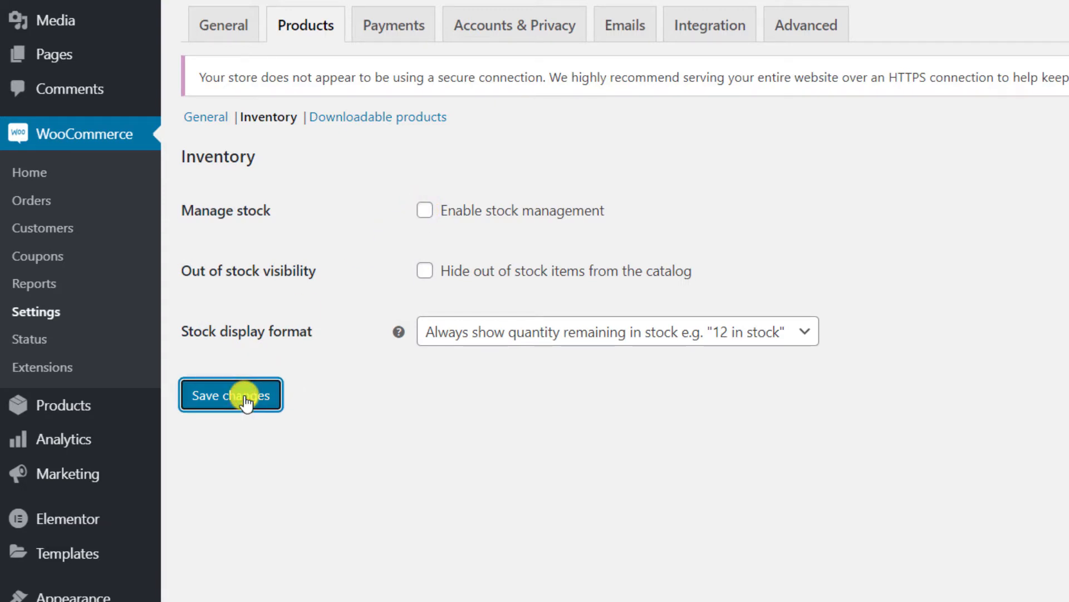
# Require customers to log in to access downloads and save the download settings.
pyautogui.click(371, 120)
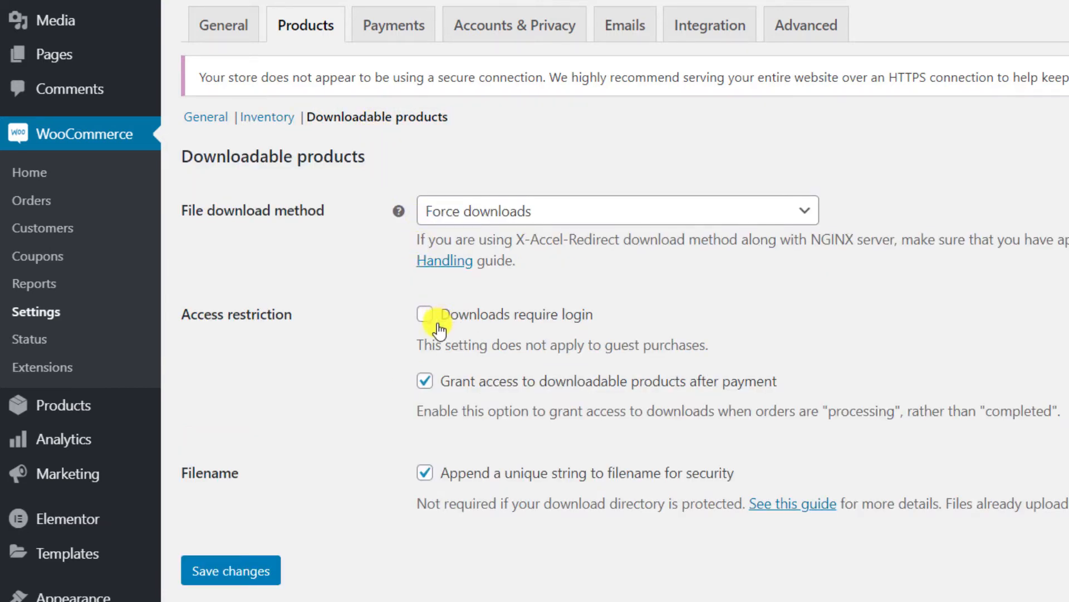
pyautogui.click(425, 315)
pyautogui.click(249, 567)
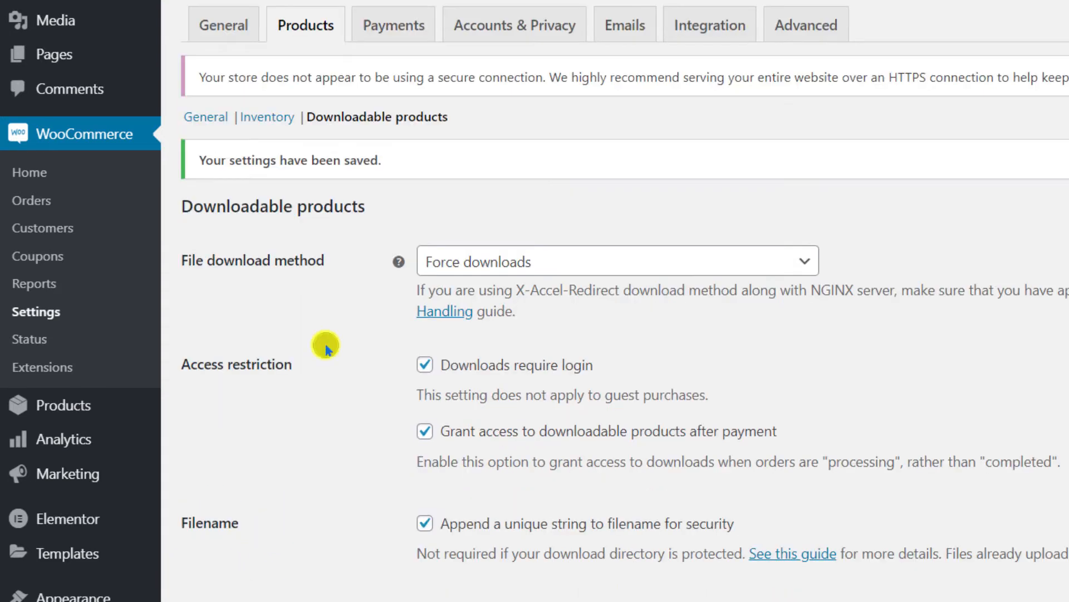
pyautogui.click(379, 27)
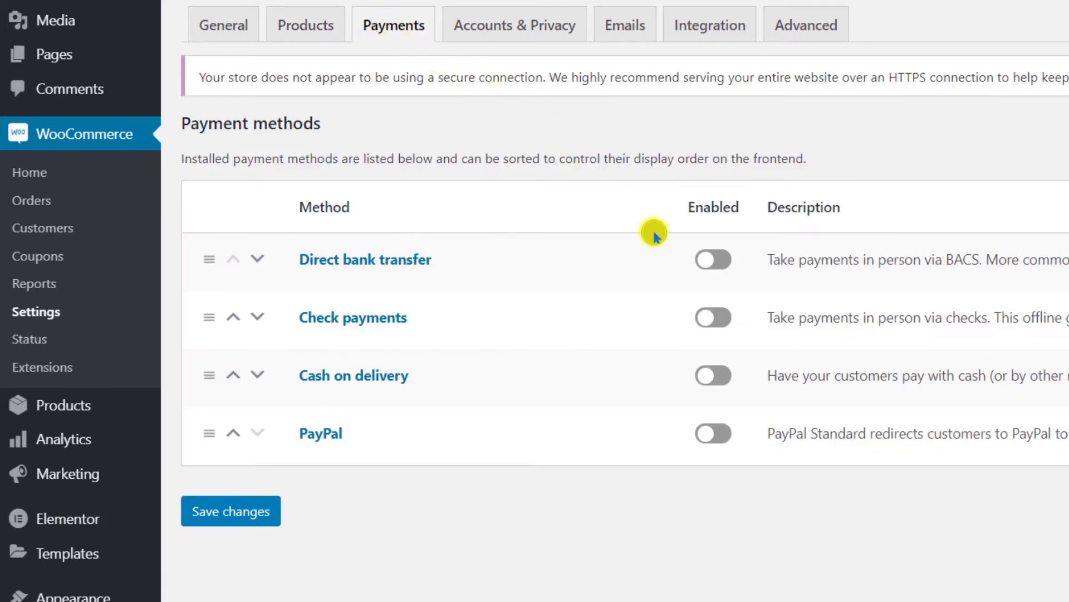
# Enable direct bank transfer titled 'Transfer Bank' with a pasted Indonesian description.
pyautogui.click(713, 267)
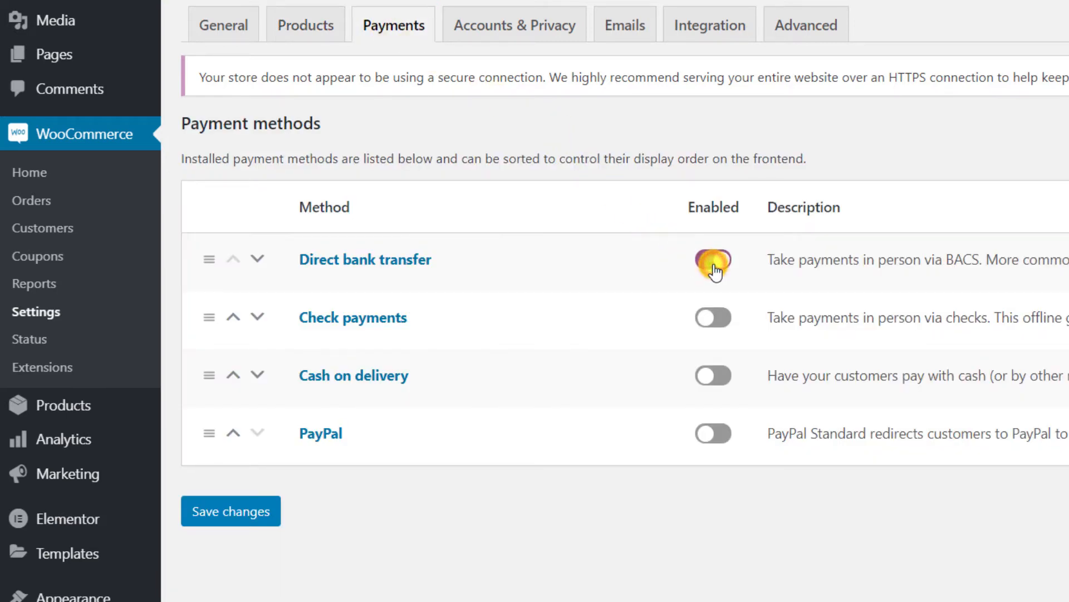
pyautogui.click(1068, 262)
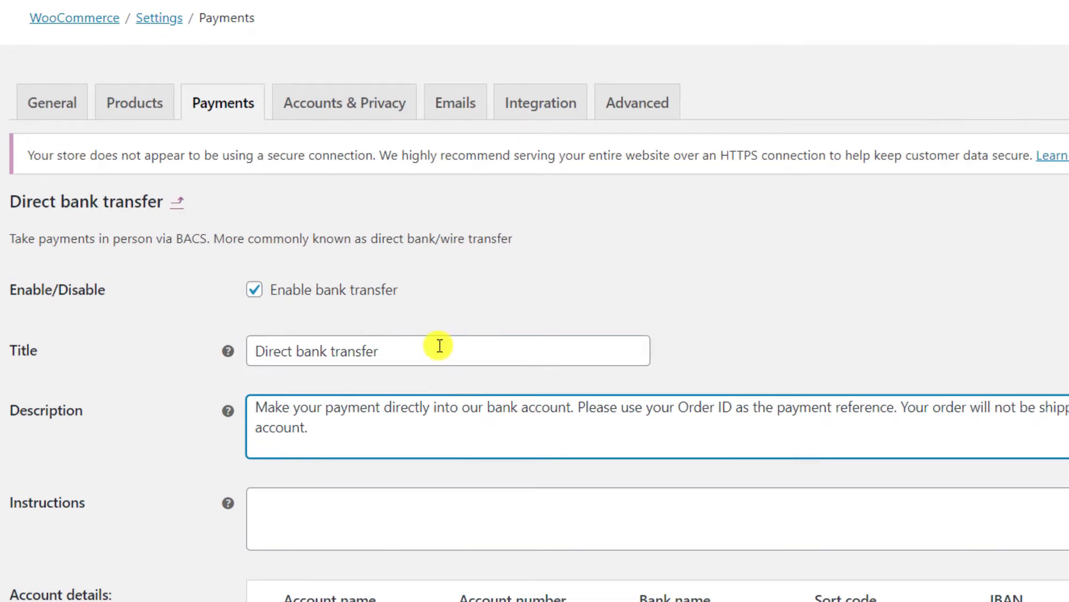
pyautogui.tripleClick(420, 317)
pyautogui.write('Transfer Bank')
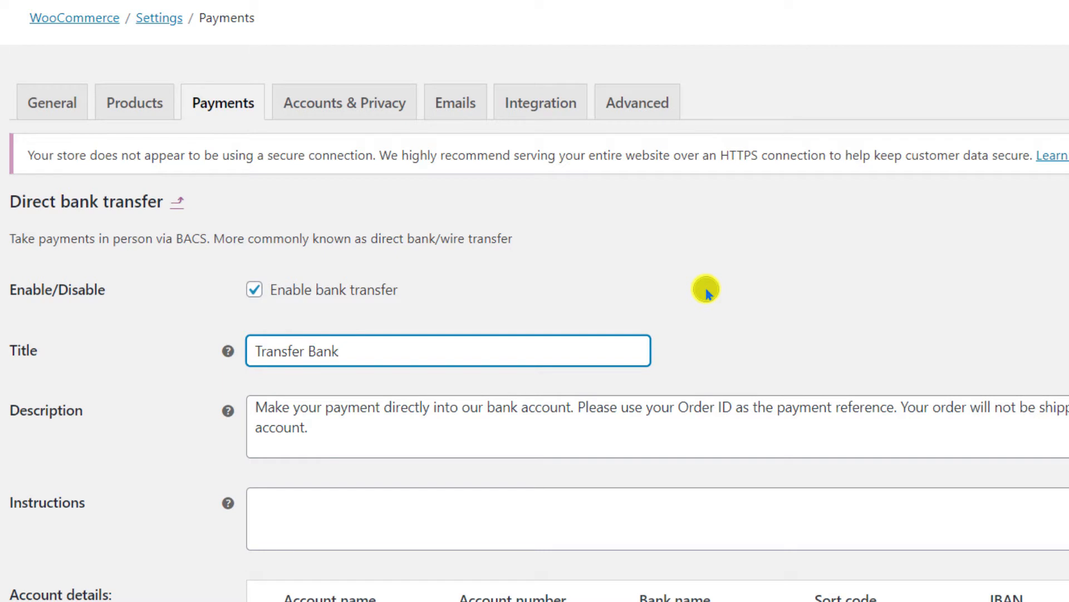
pyautogui.click(353, 426)
pyautogui.hotkey('ctrl', 'a')
pyautogui.hotkey('ctrl', 'v')
pyautogui.scroll(-3, 387, 463)
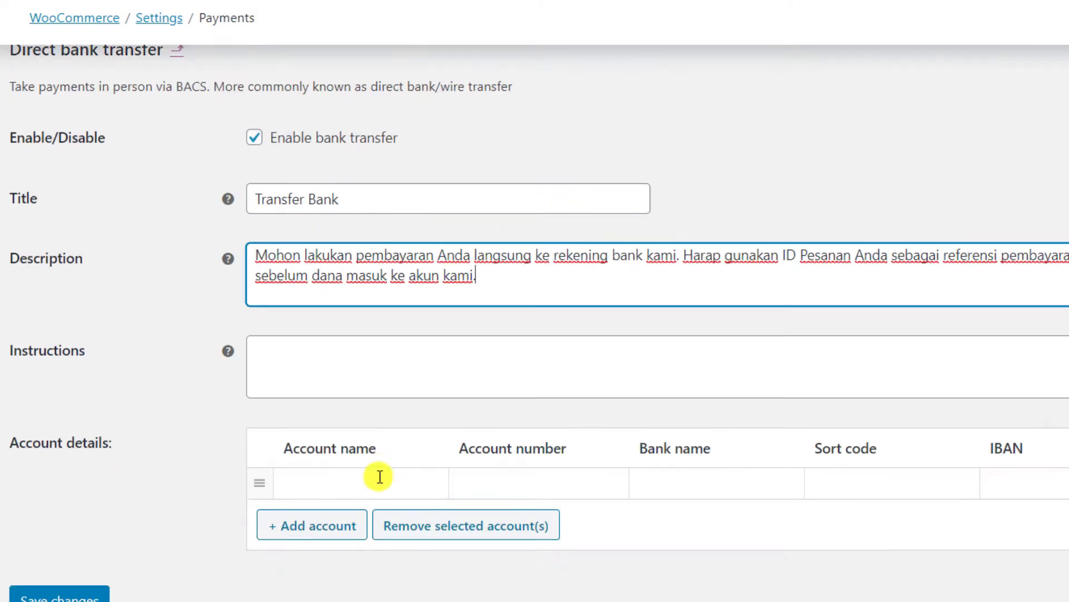
# Enter the bank account holder's name and account number, then save the bank transfer settings.
pyautogui.click(373, 482)
pyautogui.click(486, 488)
pyautogui.write('0123456789')
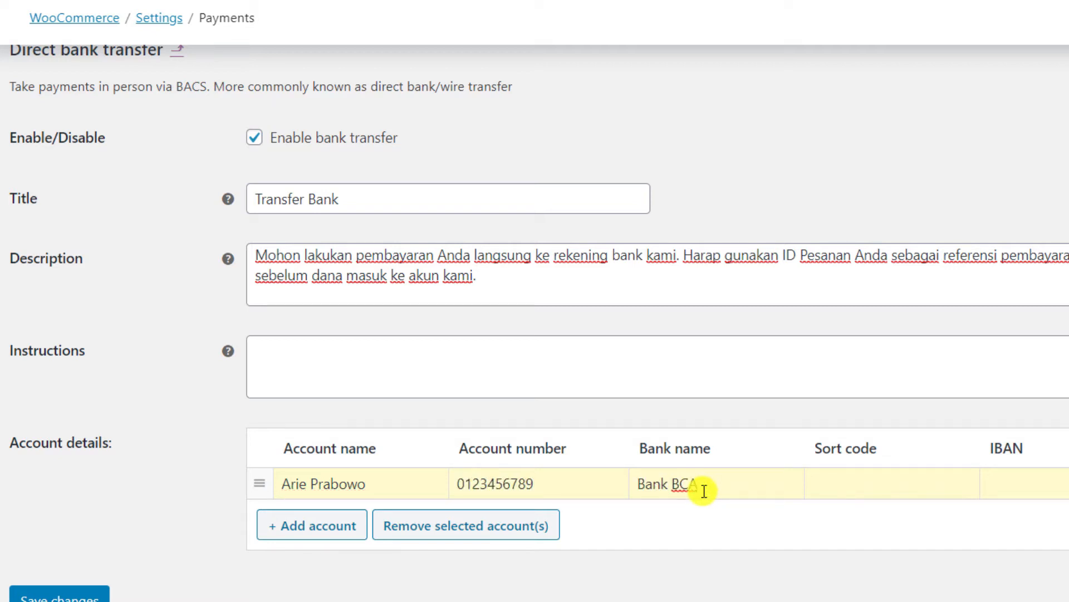
pyautogui.click(70, 597)
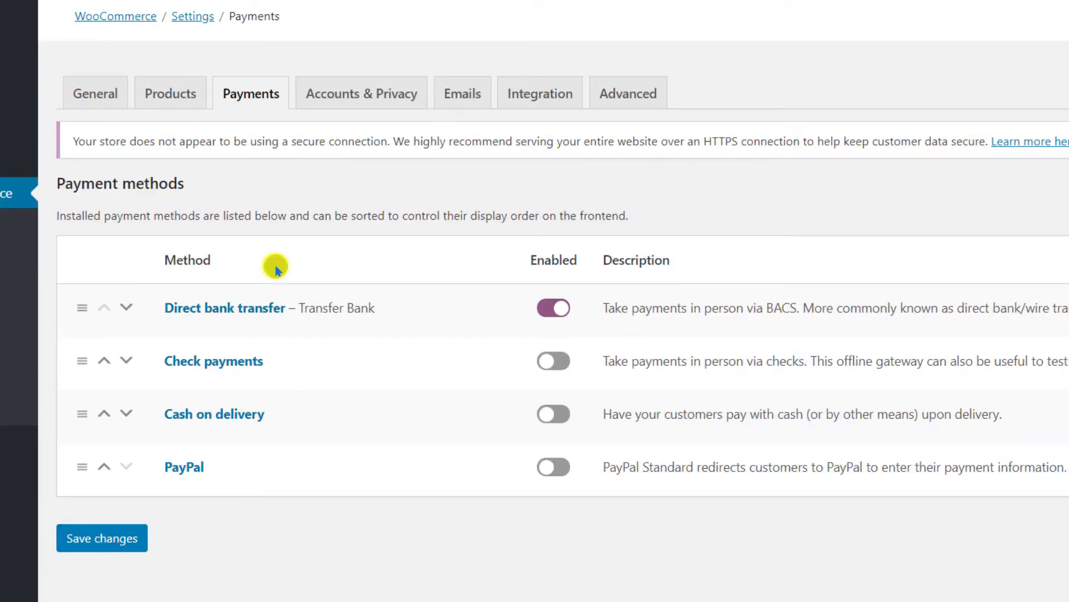
pyautogui.click(356, 101)
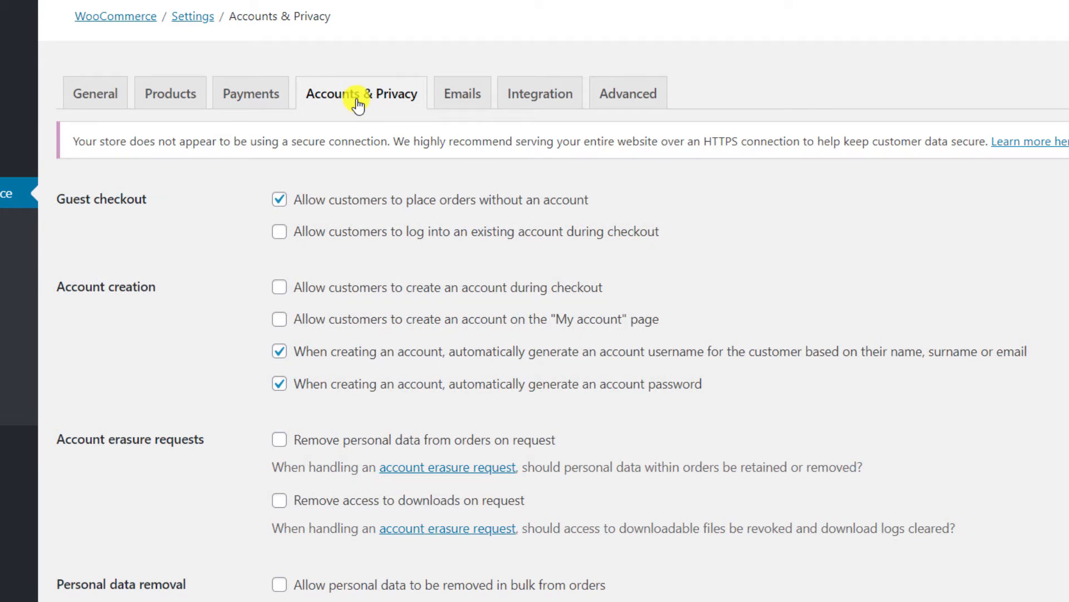
# Disable guest checkout and password auto-generation, allow account creation at checkout, and save.
pyautogui.click(279, 200)
pyautogui.click(281, 290)
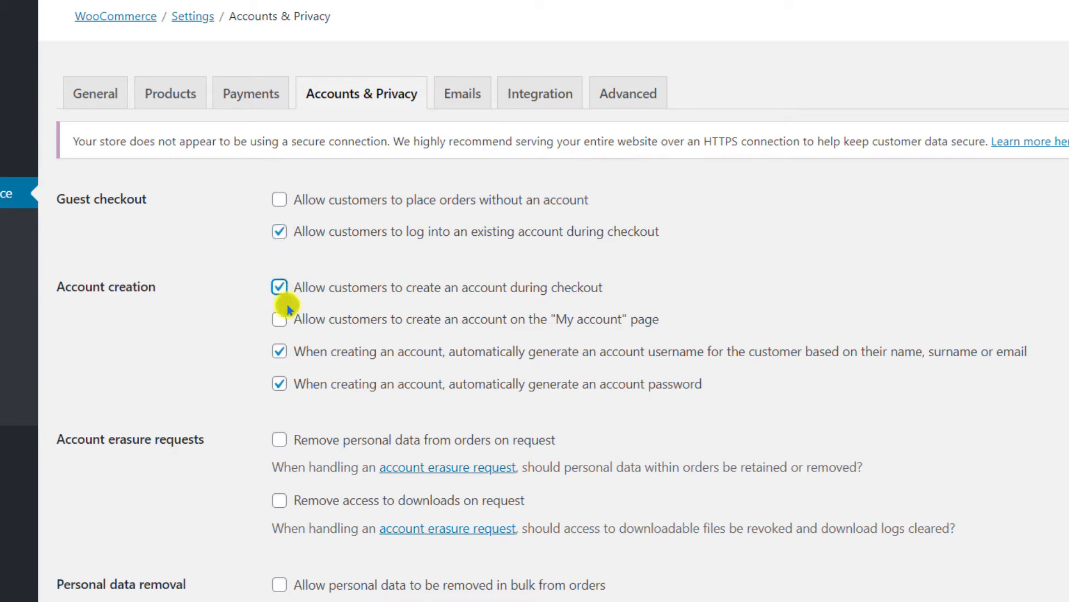
pyautogui.click(280, 385)
pyautogui.scroll(-15, 279, 390)
pyautogui.click(94, 566)
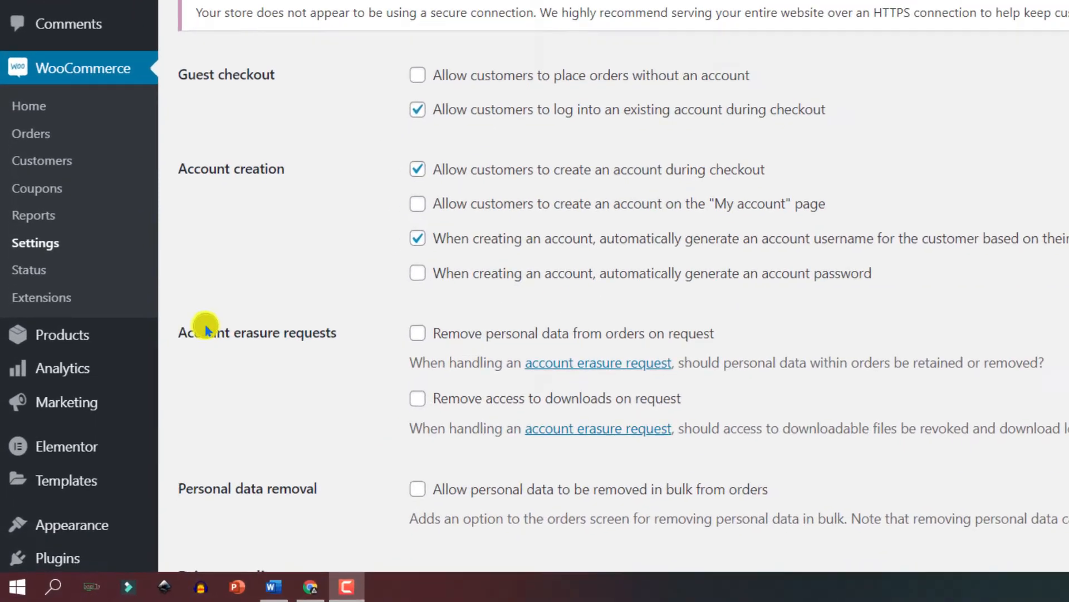
pyautogui.scroll(-5, 75, 437)
pyautogui.scroll(-1, 97, 378)
pyautogui.moveTo(59, 410)
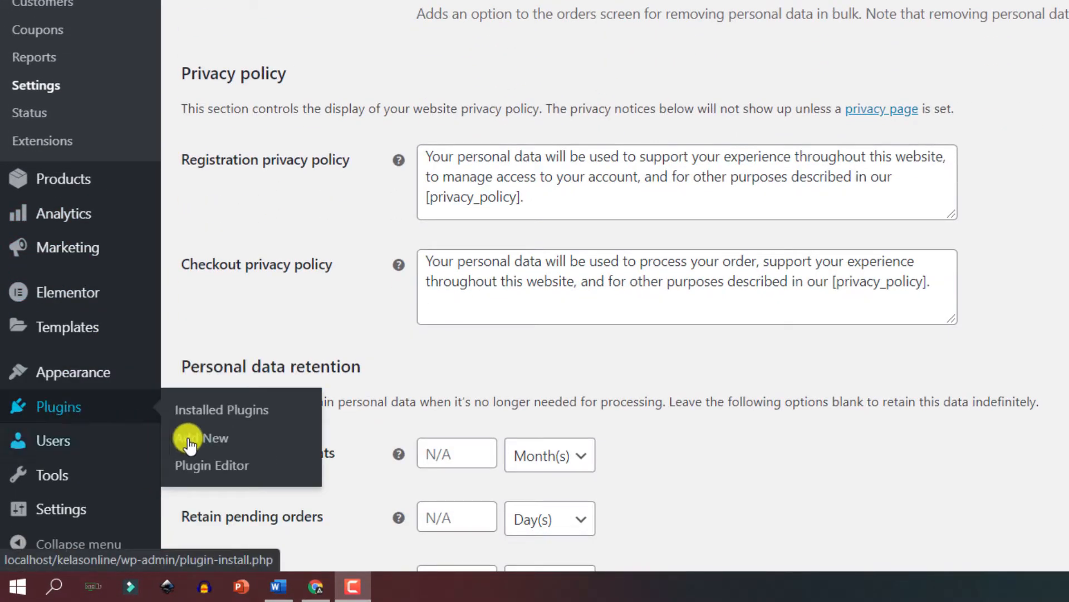
# Search plugins for 'tutorlms', install Tutor LMS and activate it.
pyautogui.click(218, 443)
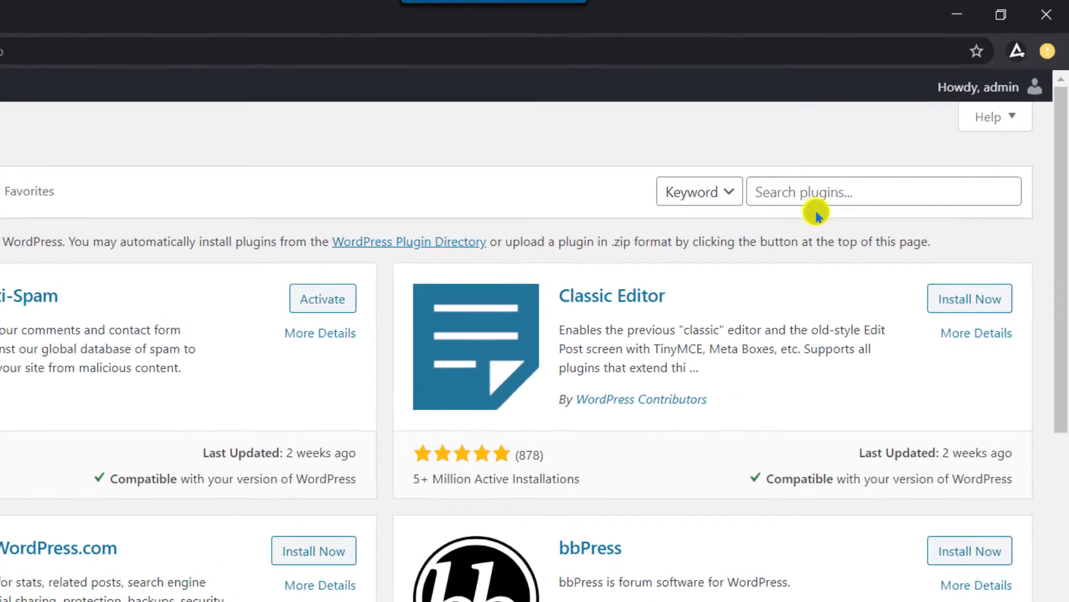
pyautogui.click(823, 194)
pyautogui.write('tutorlms')
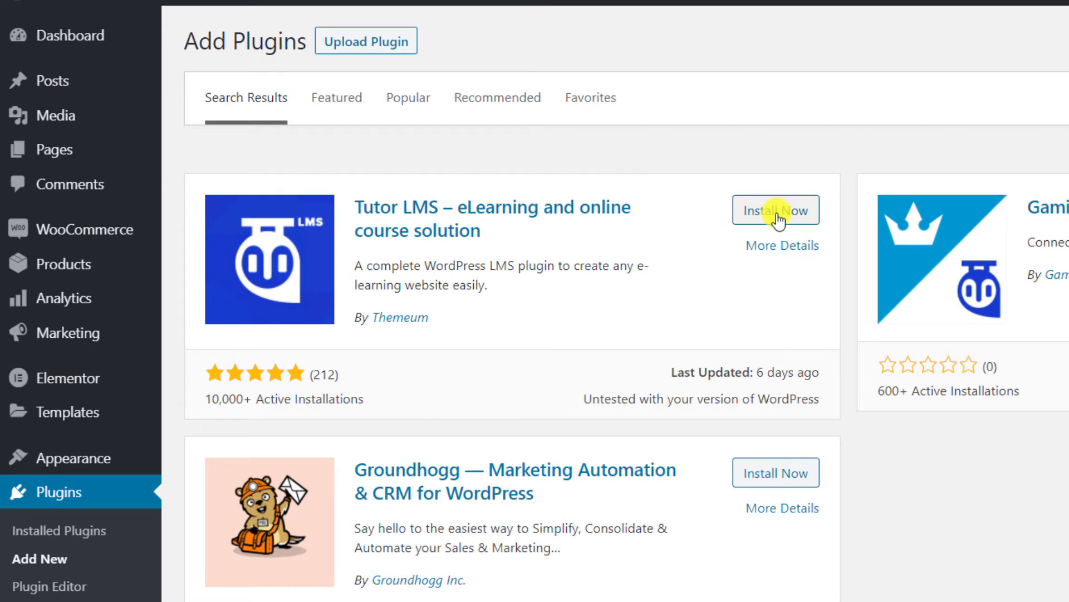
pyautogui.click(777, 217)
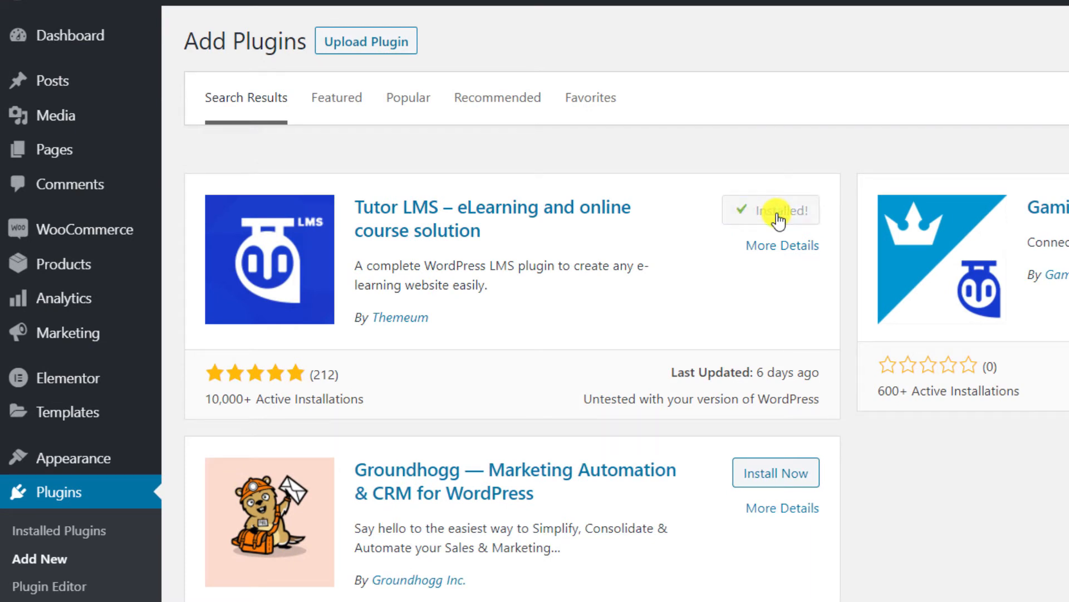
pyautogui.click(783, 217)
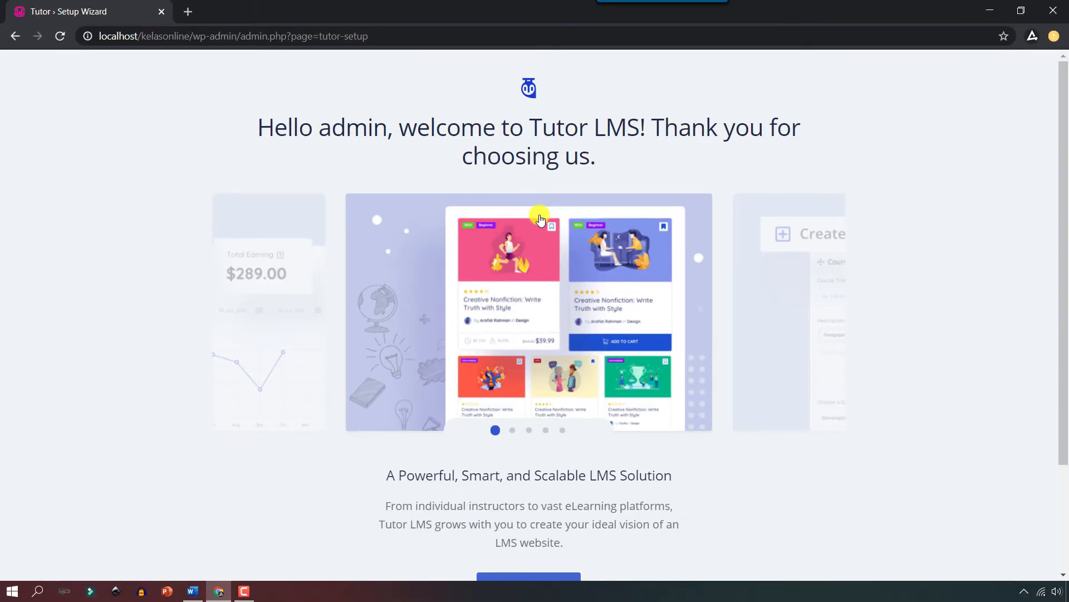
pyautogui.scroll(-3, 539, 228)
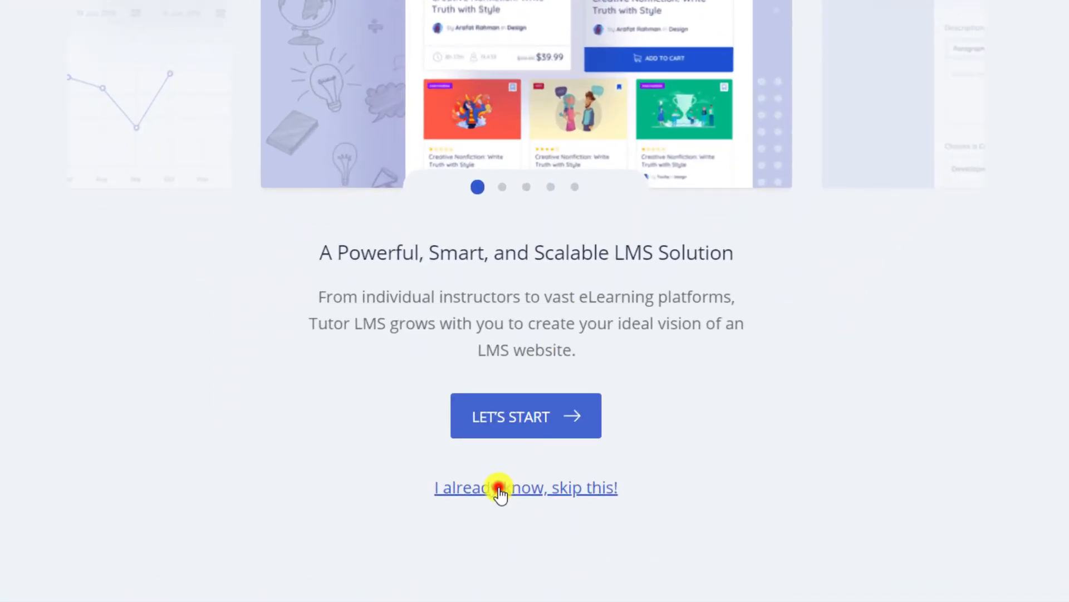
# Skip the Tutor LMS setup wizard and save the default general settings.
pyautogui.click(500, 491)
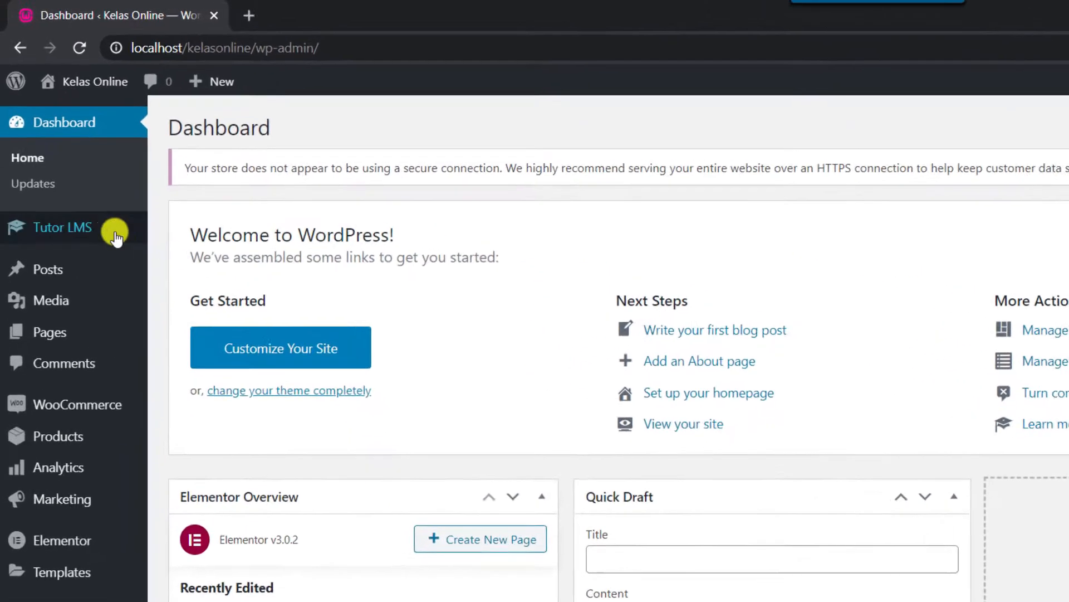
pyautogui.moveTo(57, 170)
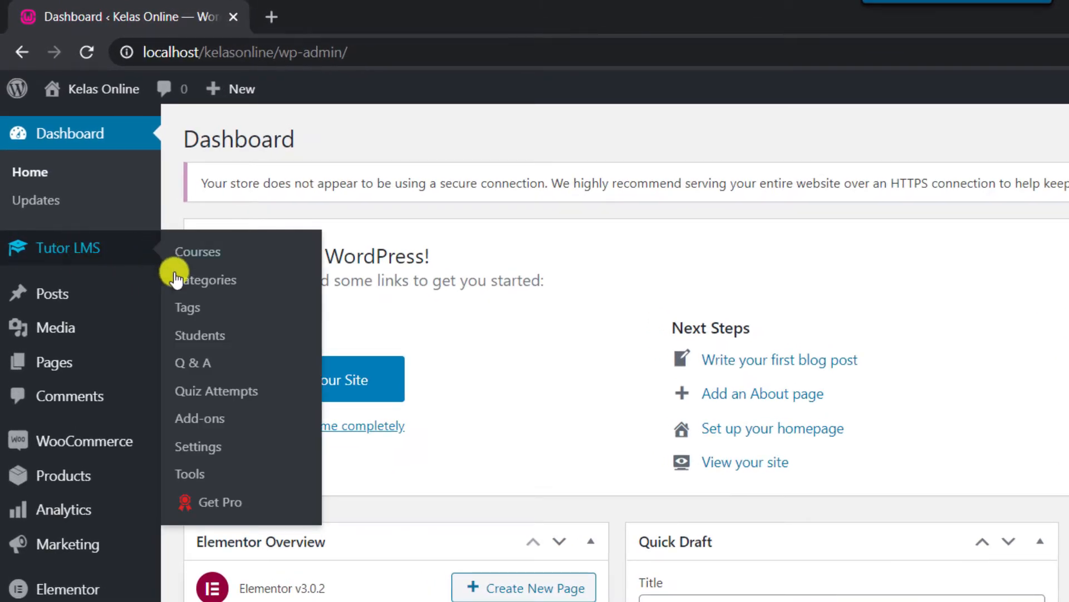
pyautogui.click(202, 452)
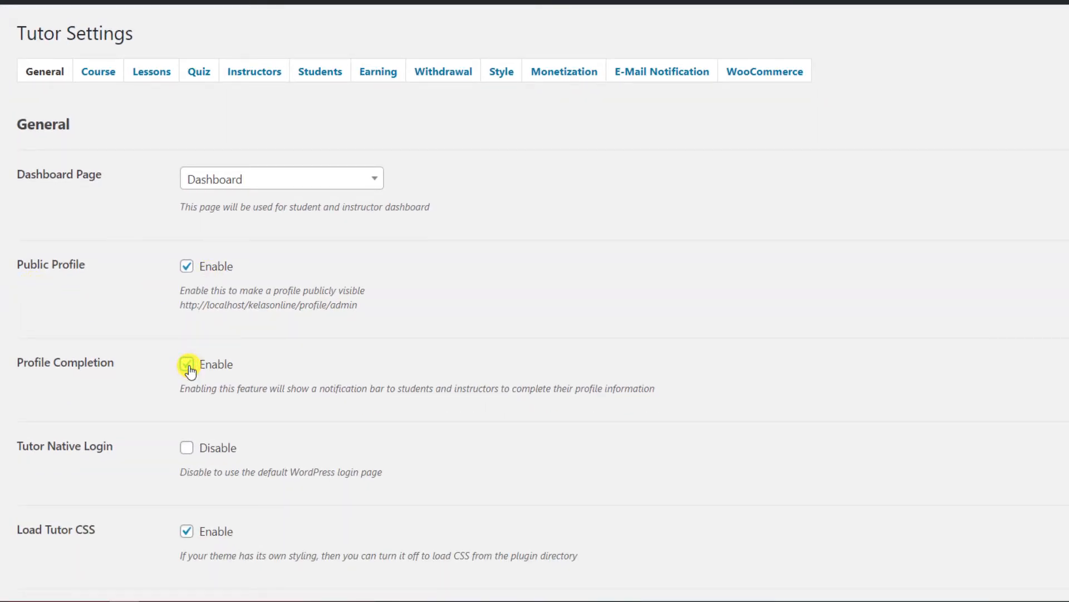
pyautogui.scroll(-15, 190, 371)
pyautogui.click(49, 518)
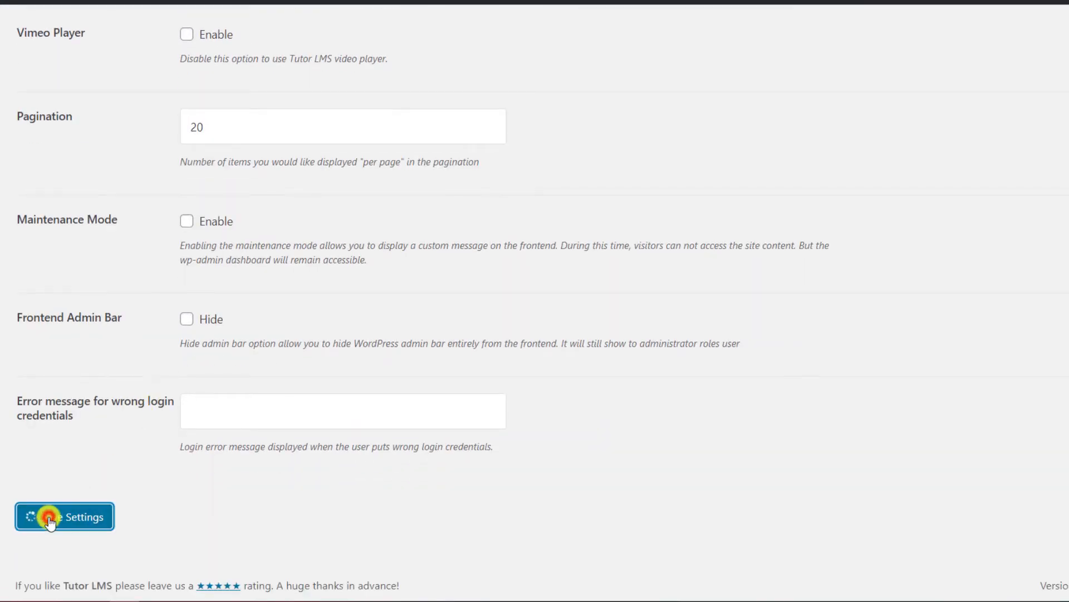
pyautogui.scroll(15, 49, 501)
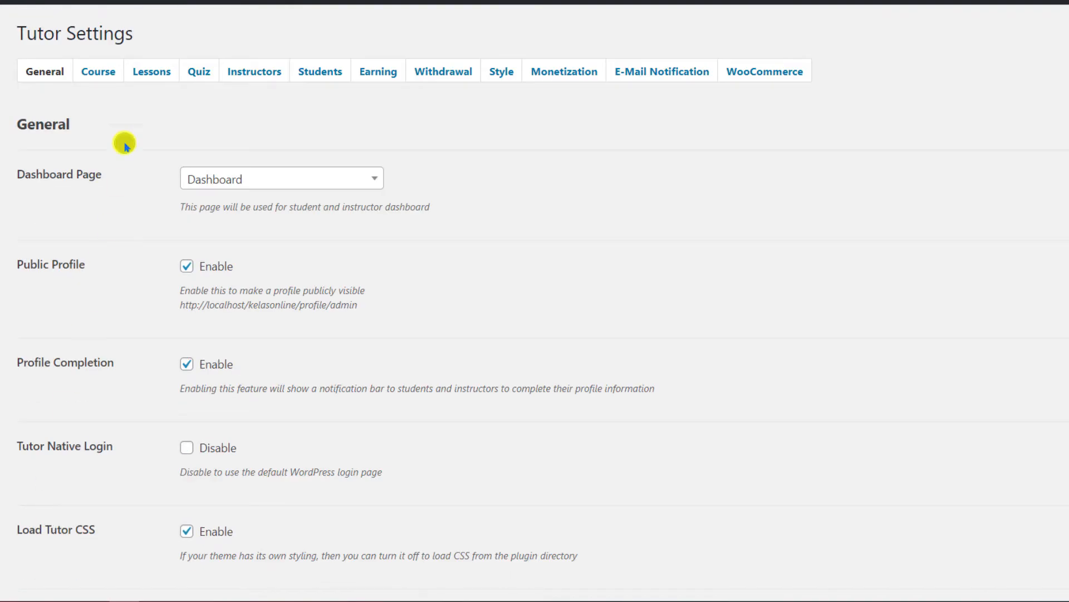
# In Tutor's Course settings, hide the course author, duration and announcements, then save.
pyautogui.click(98, 71)
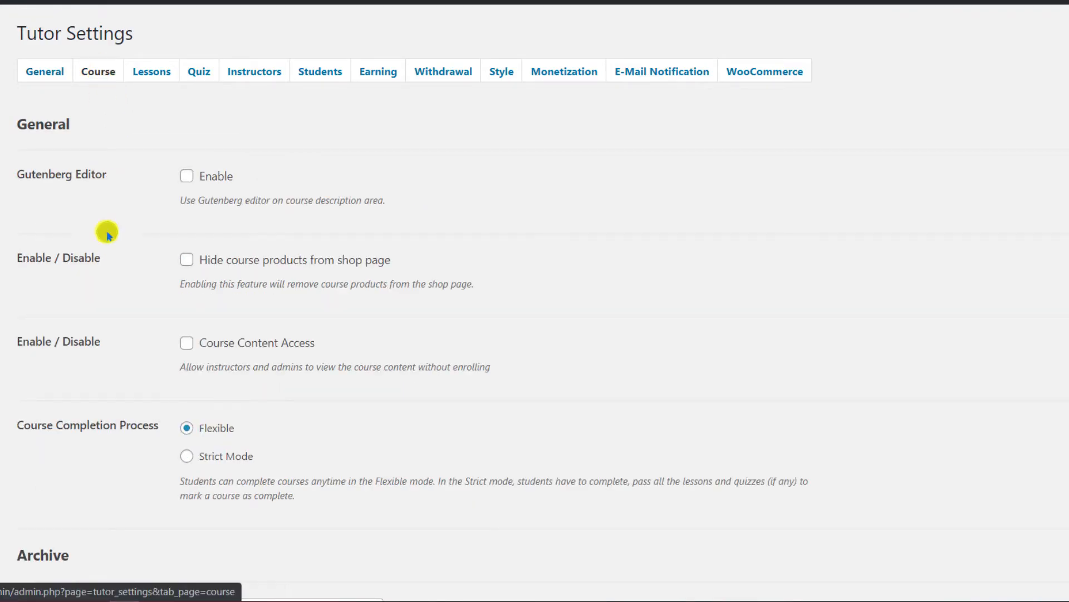
pyautogui.scroll(-15, 105, 289)
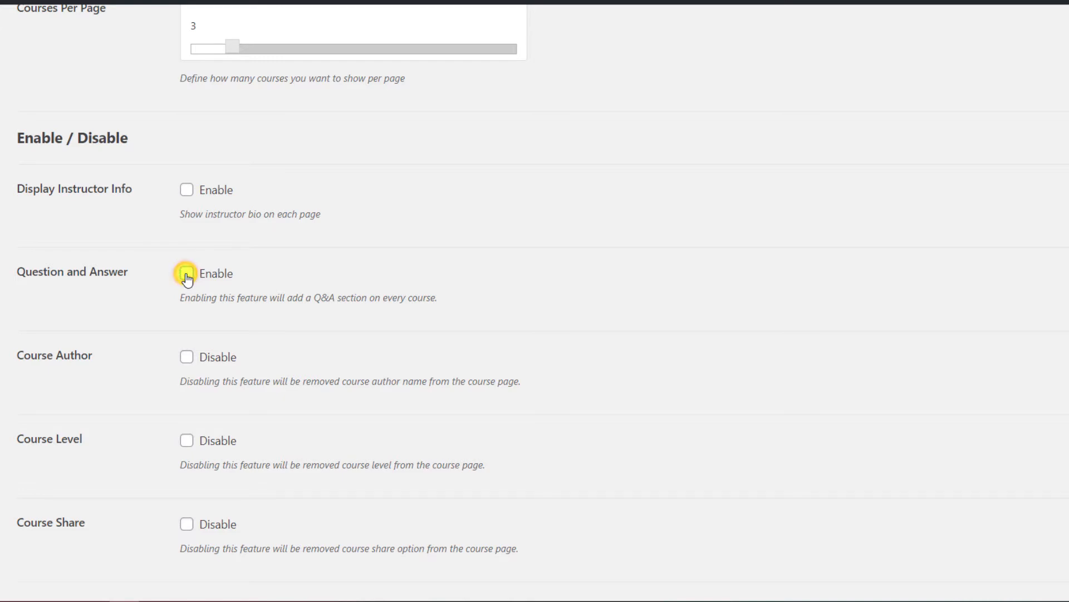
pyautogui.click(187, 358)
pyautogui.scroll(-10, 187, 361)
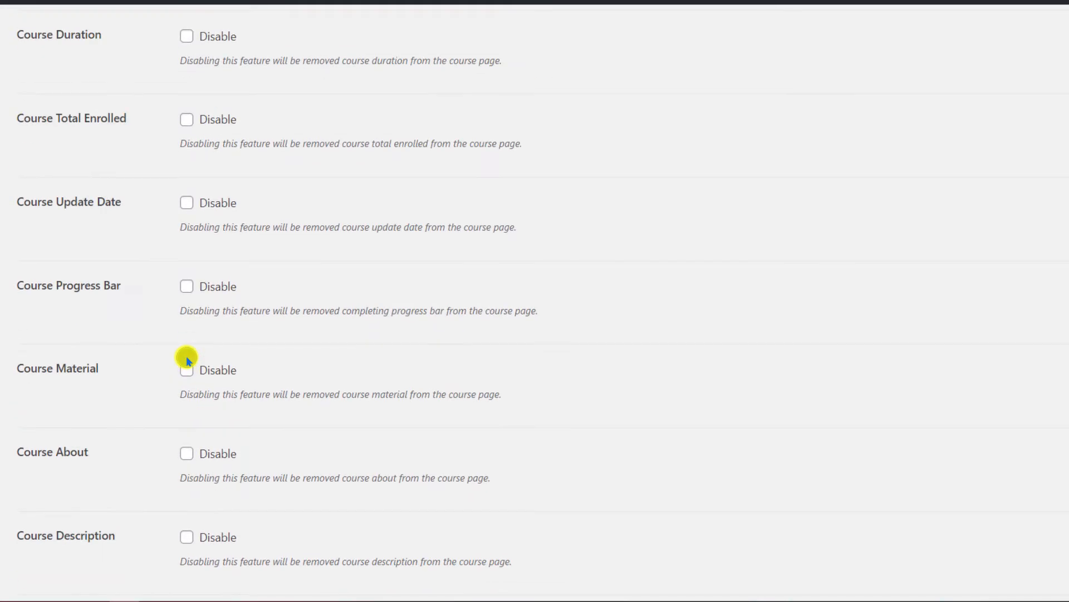
pyautogui.click(187, 37)
pyautogui.scroll(-10, 136, 361)
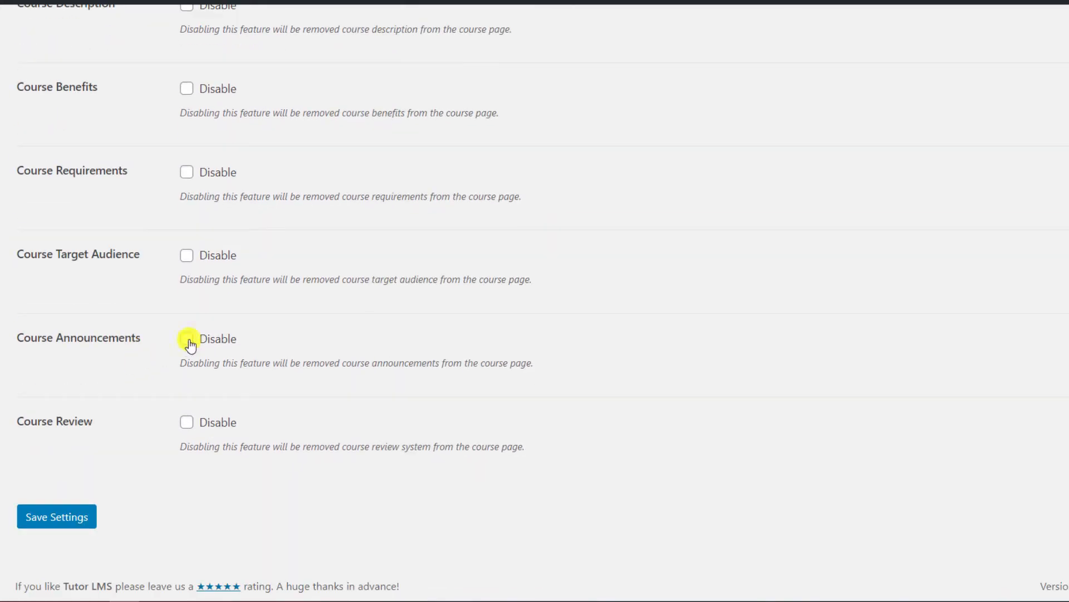
pyautogui.click(189, 341)
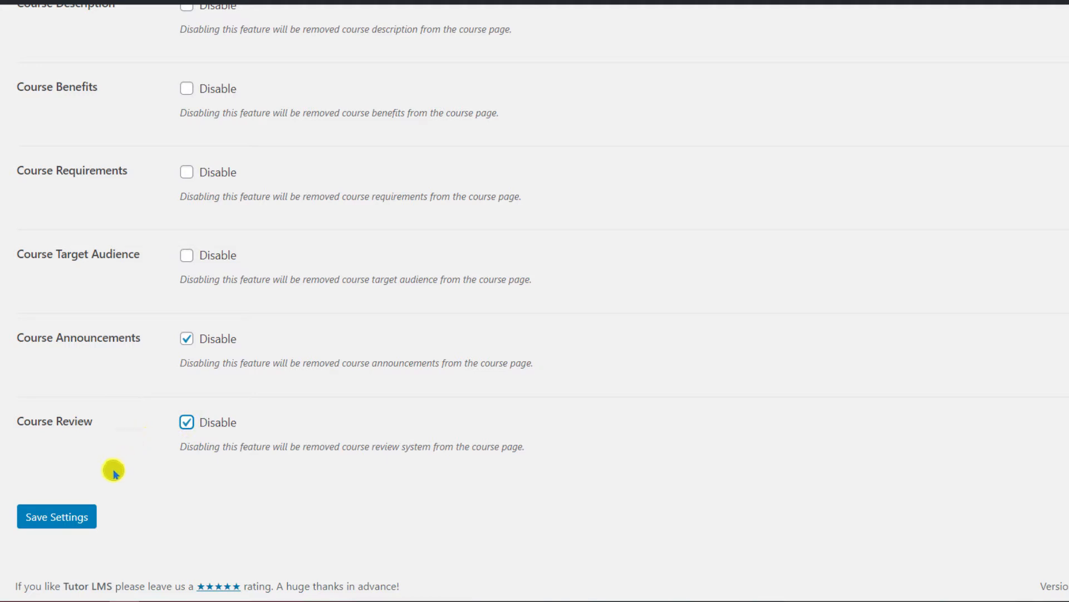
pyautogui.click(58, 518)
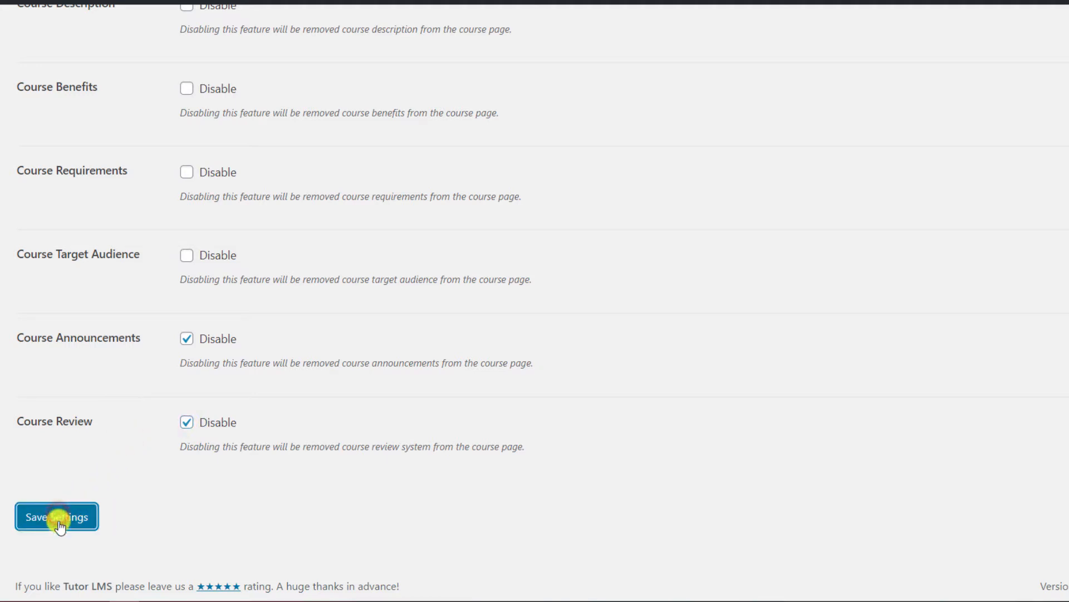
pyautogui.scroll(20, 59, 523)
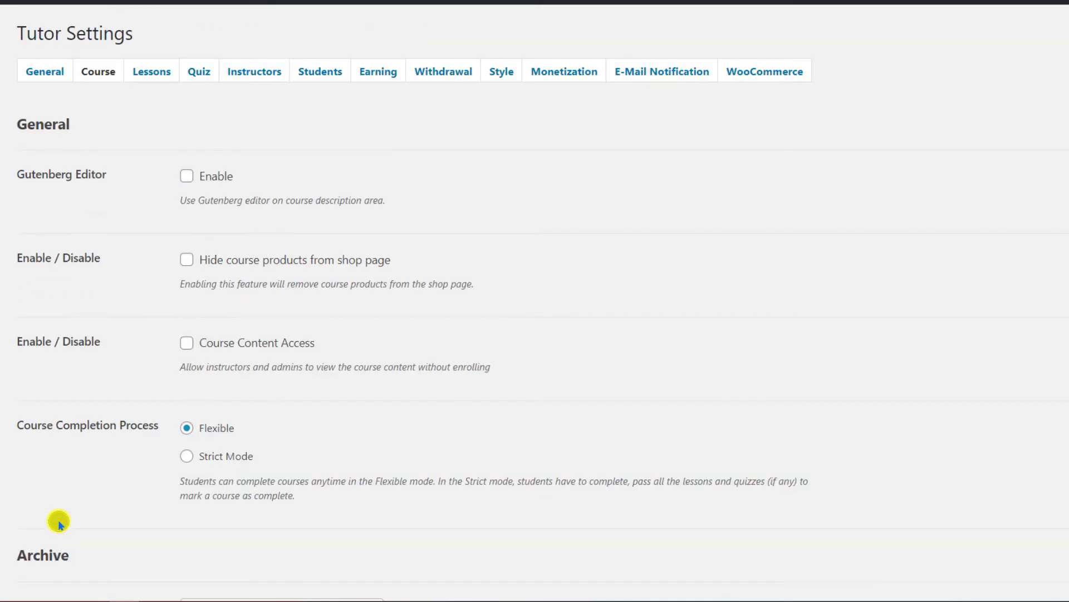
# Save WooCommerce as the monetization option and enable add-to-cart for guest users.
pyautogui.click(555, 74)
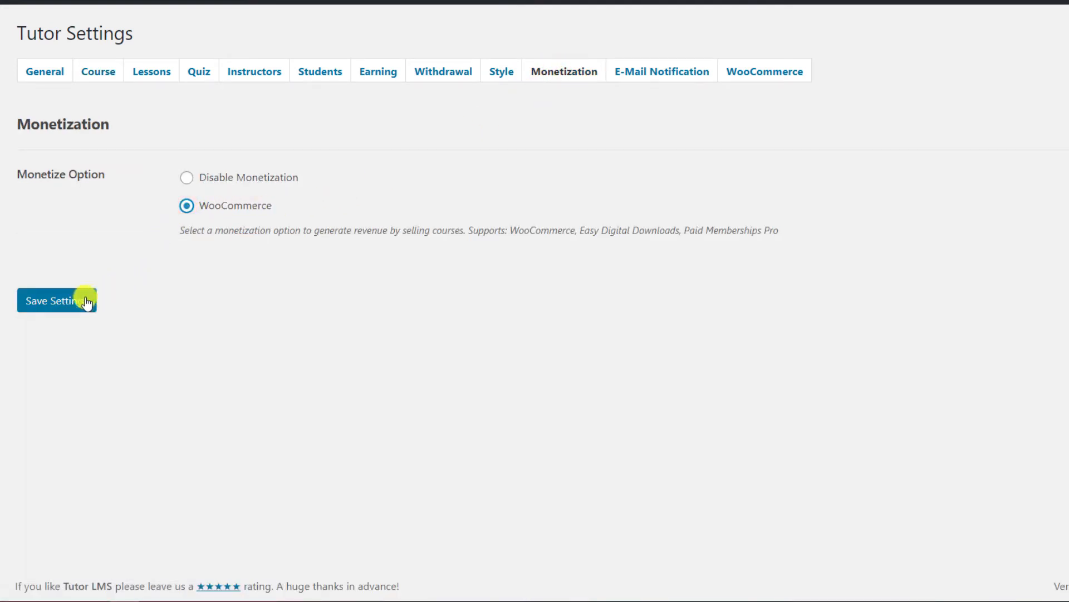
pyautogui.click(53, 303)
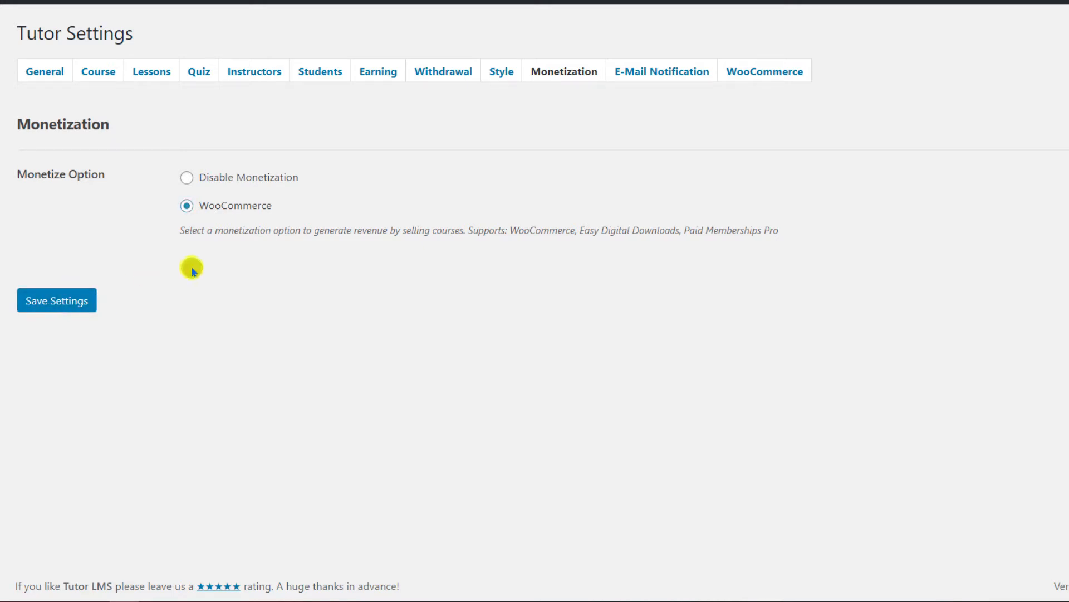
pyautogui.click(786, 78)
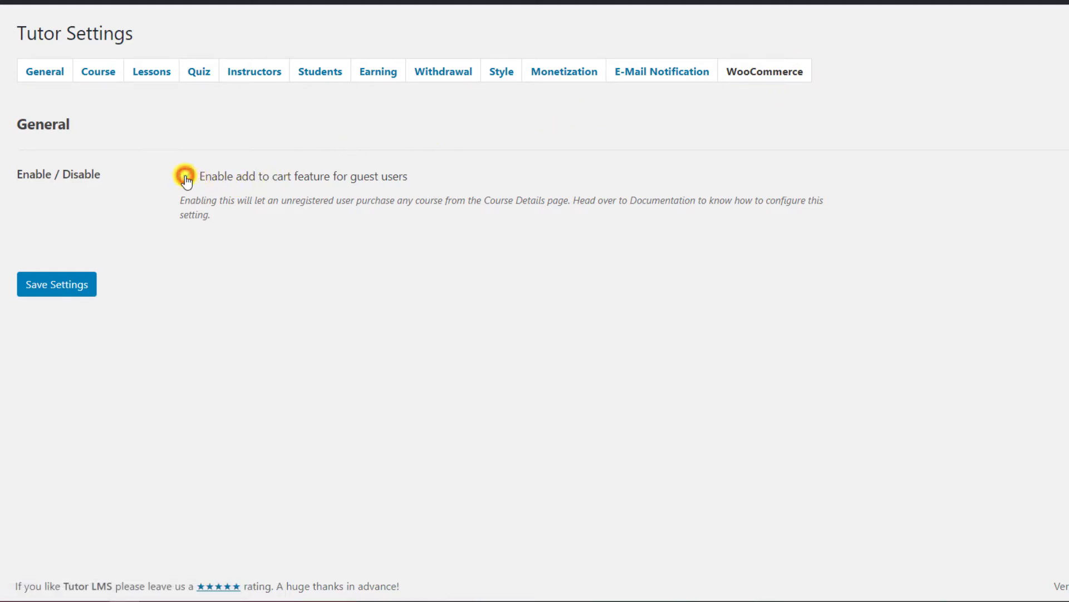
pyautogui.click(47, 284)
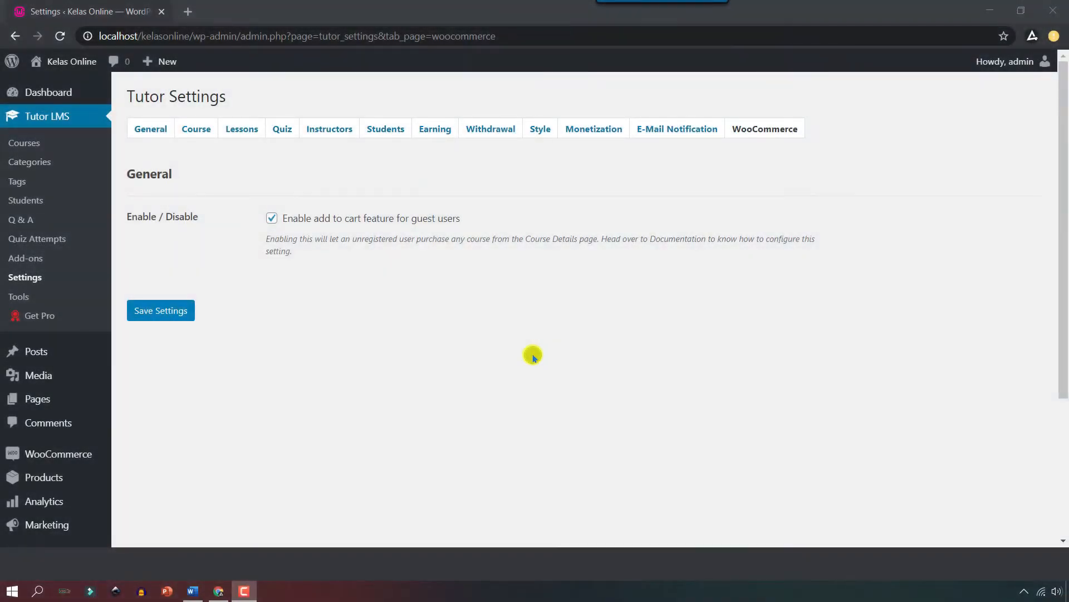
pyautogui.scroll(-4, 100, 420)
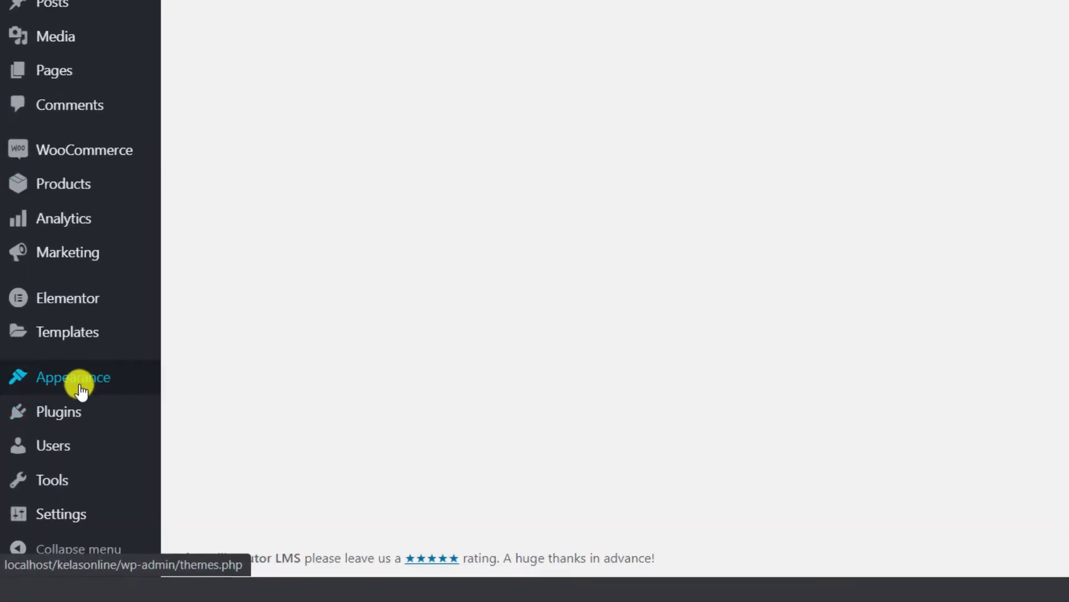
# Create a new navigation menu named 'Main Menu'.
pyautogui.moveTo(54, 417)
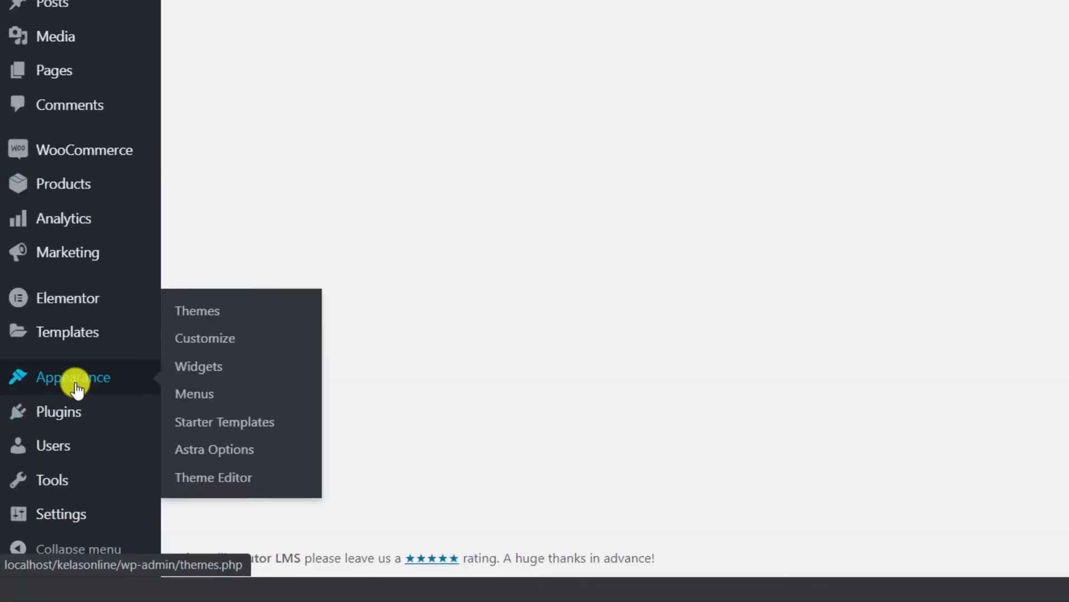
pyautogui.click(212, 397)
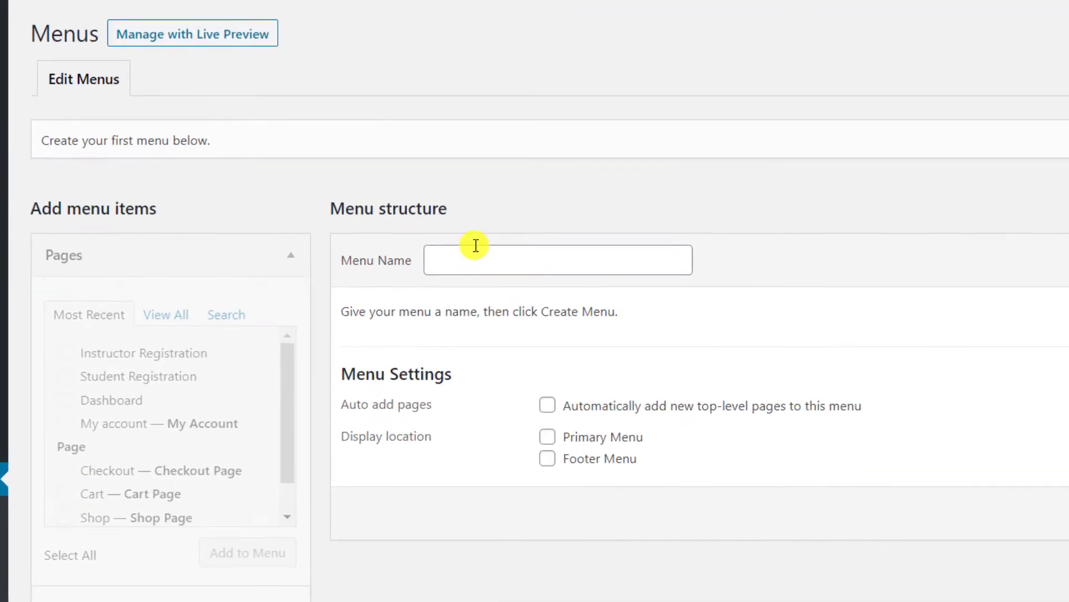
pyautogui.click(454, 255)
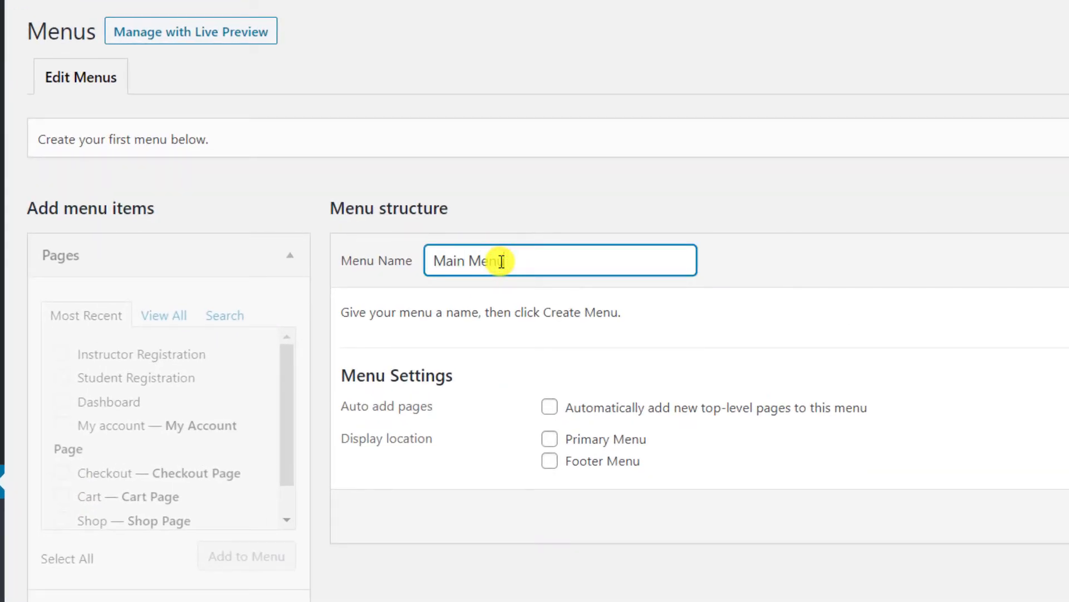
pyautogui.write('Main Menu')
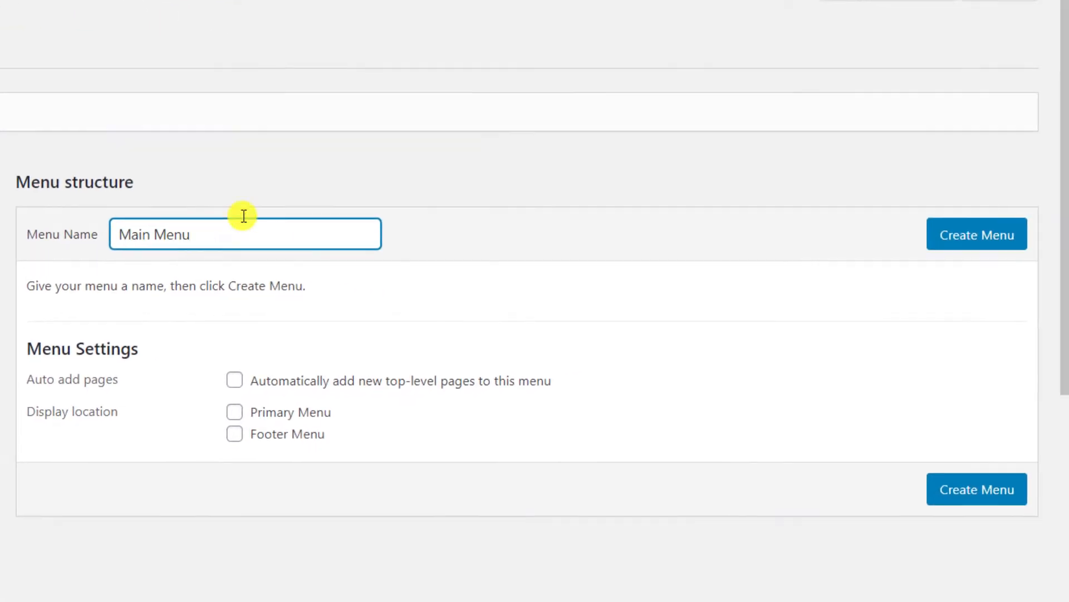
pyautogui.click(954, 235)
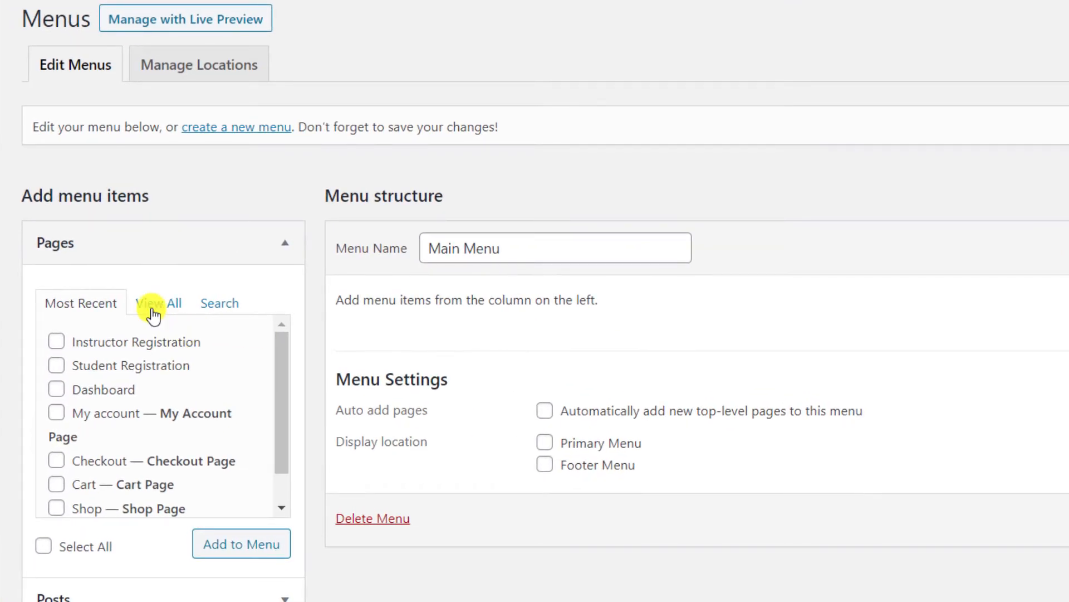
# Add the Home, Dashboard, My account and Shop pages, move Shop after Home, and save.
pyautogui.click(152, 311)
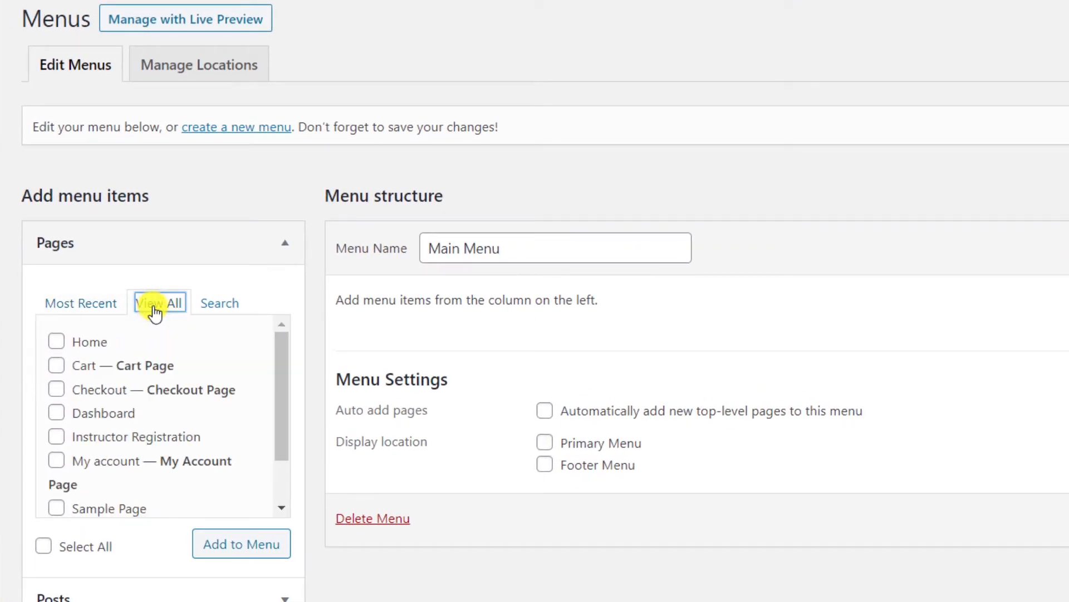
pyautogui.moveTo(282, 346); pyautogui.dragTo(282, 409)
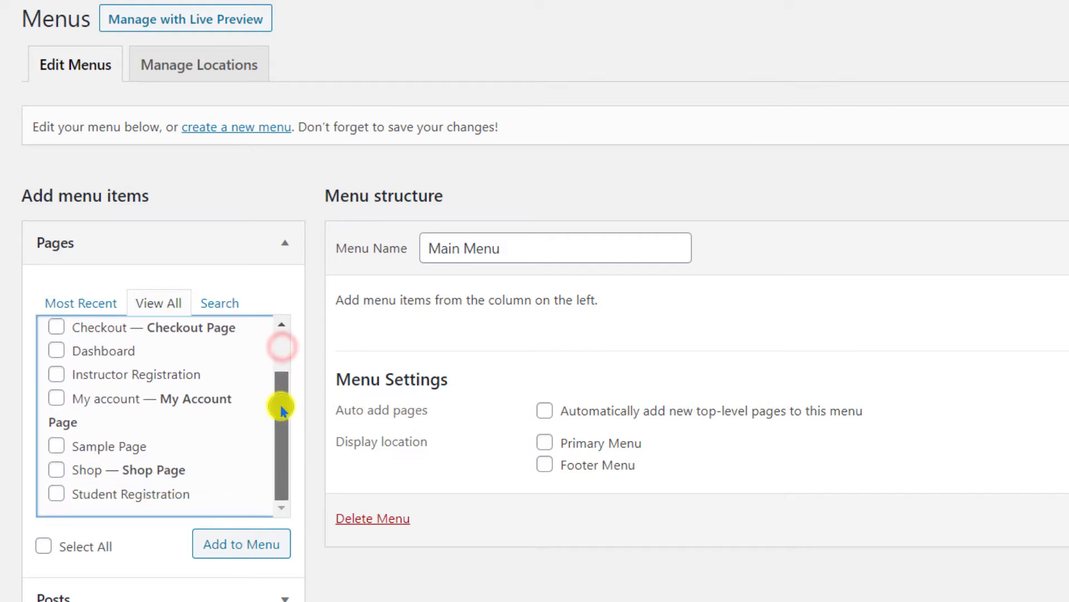
pyautogui.scroll(2, 279, 368)
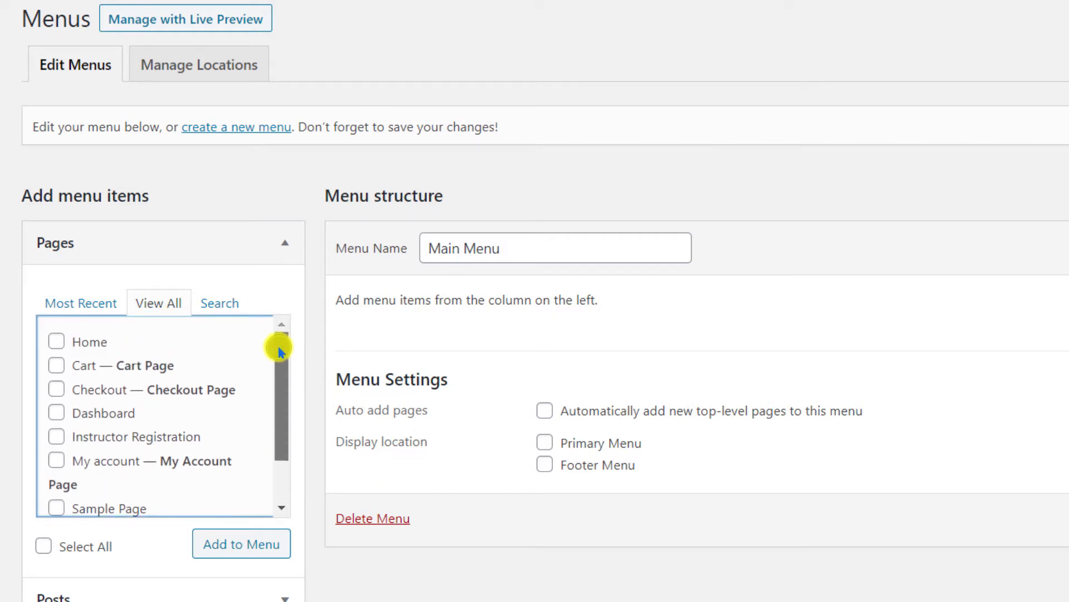
pyautogui.click(56, 341)
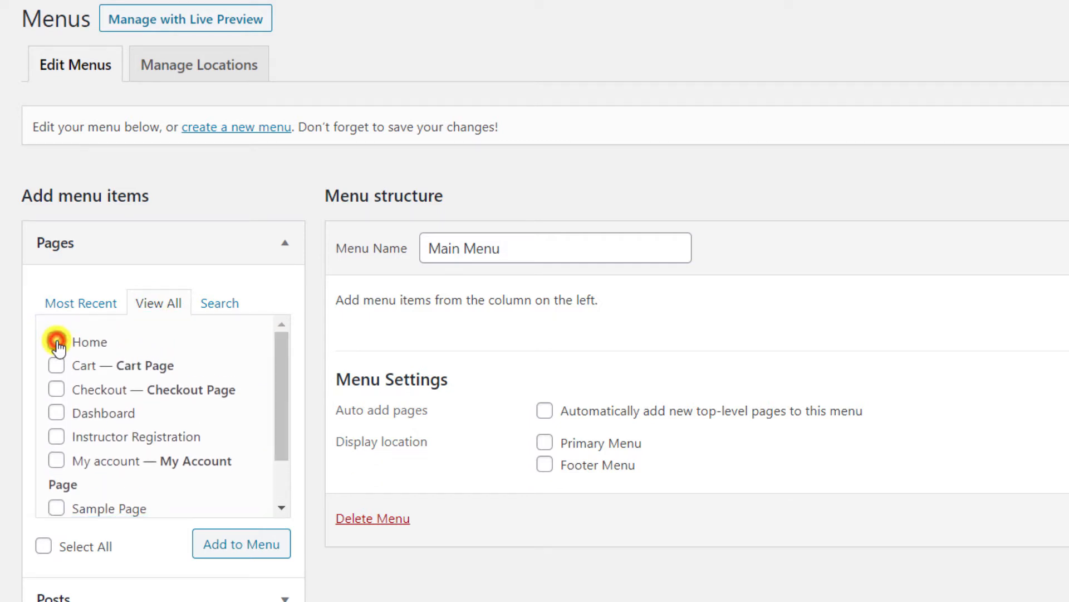
pyautogui.click(56, 412)
pyautogui.click(56, 461)
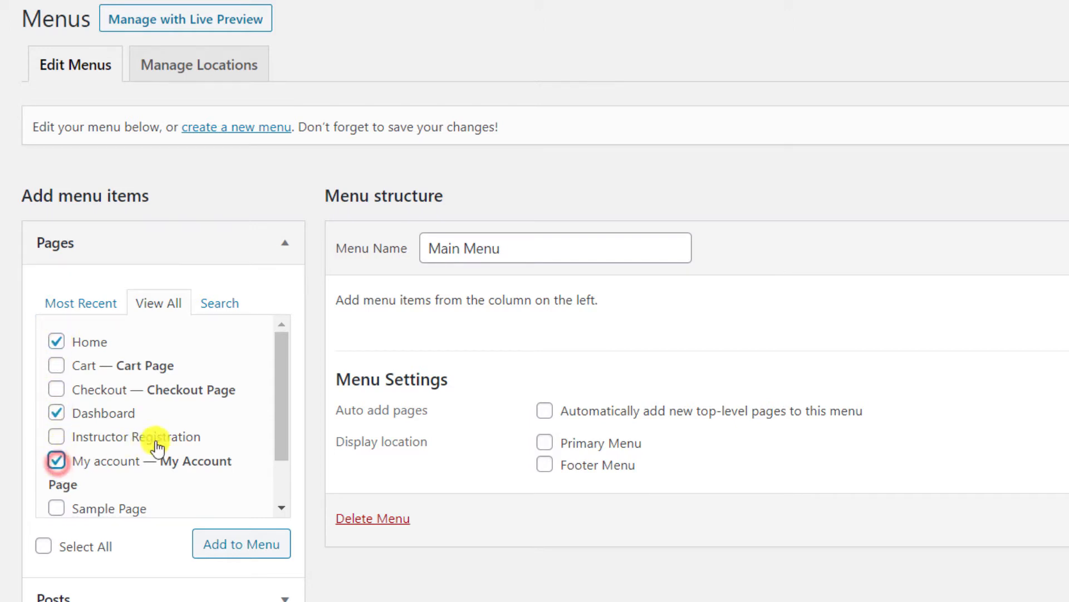
pyautogui.scroll(-1, 158, 438)
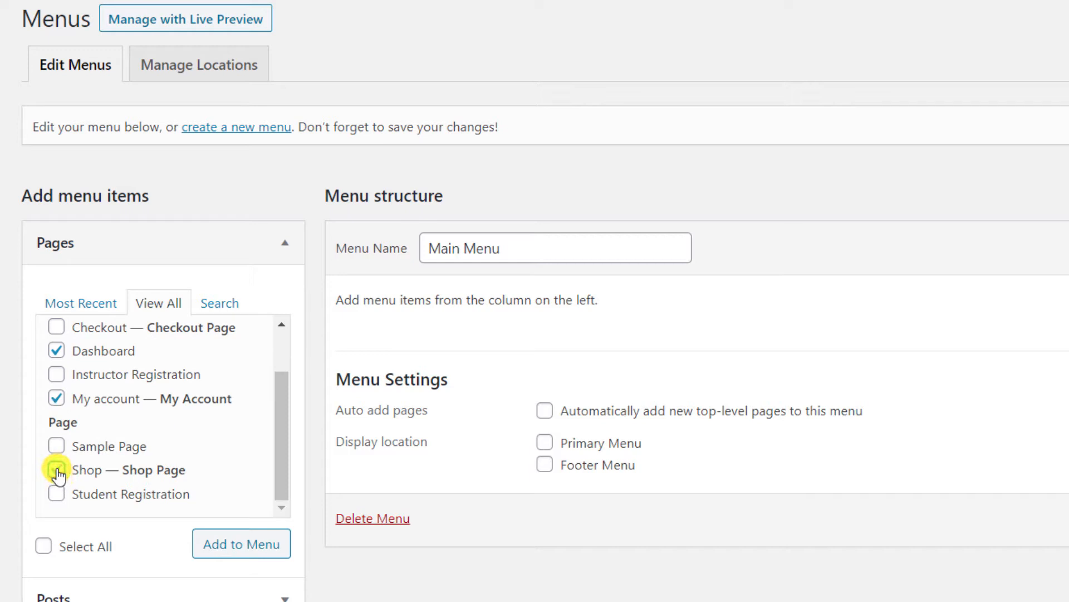
pyautogui.click(254, 547)
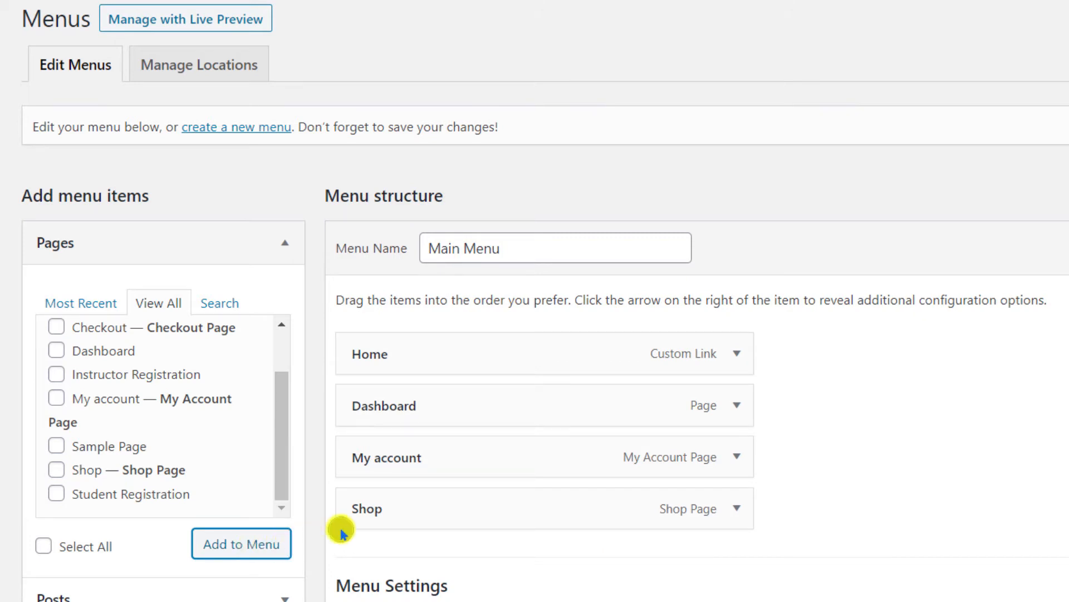
pyautogui.moveTo(407, 518); pyautogui.dragTo(417, 406)
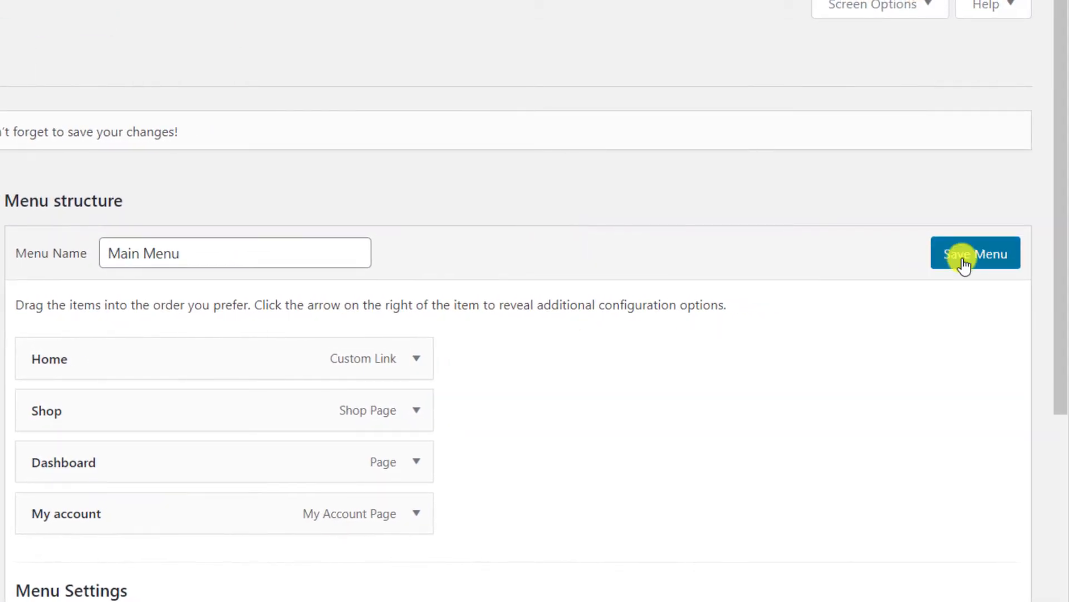
pyautogui.click(966, 266)
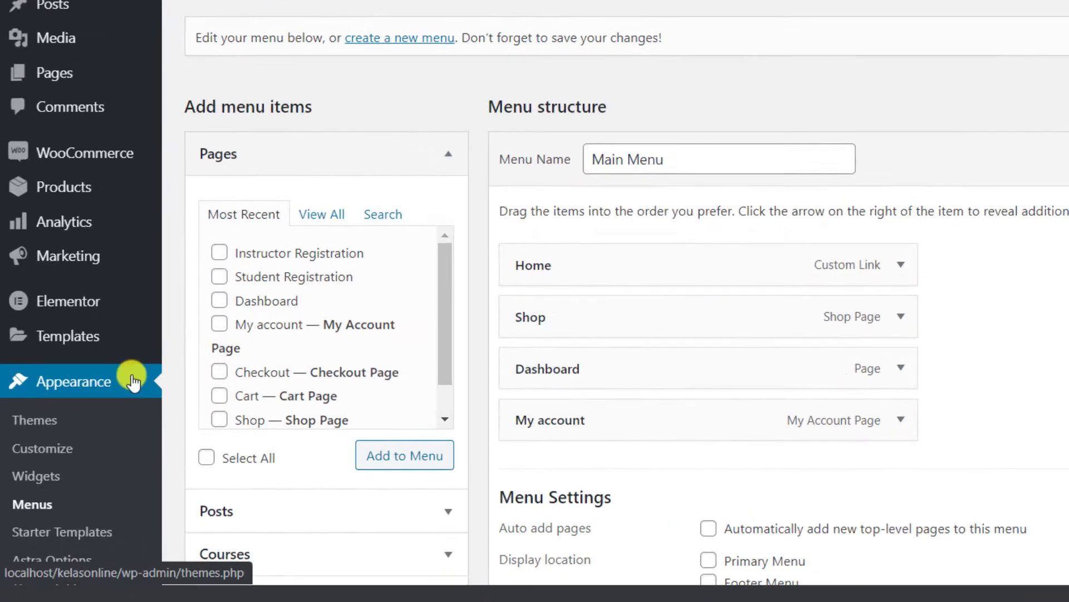
# Enable 'Anyone can register' in General settings and save.
pyautogui.scroll(-5, 132, 382)
pyautogui.moveTo(70, 528)
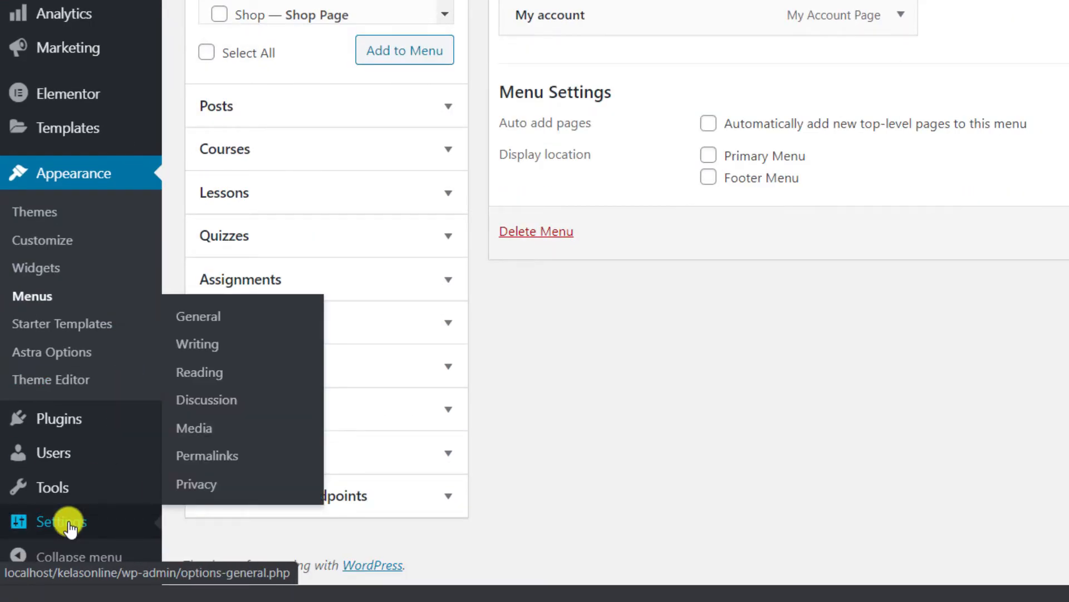
pyautogui.click(228, 318)
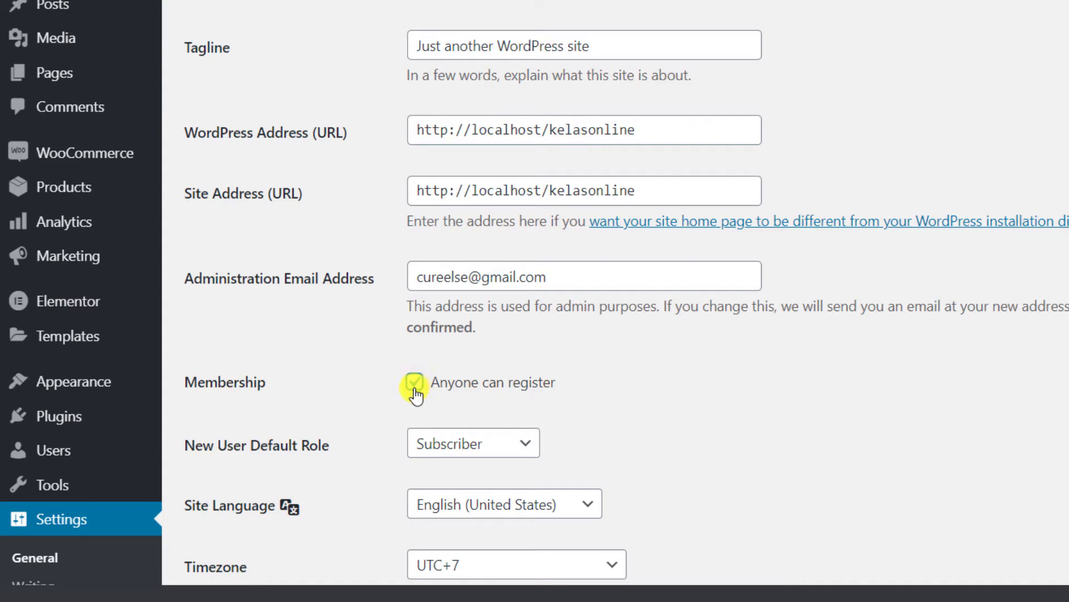
pyautogui.scroll(-10, 418, 392)
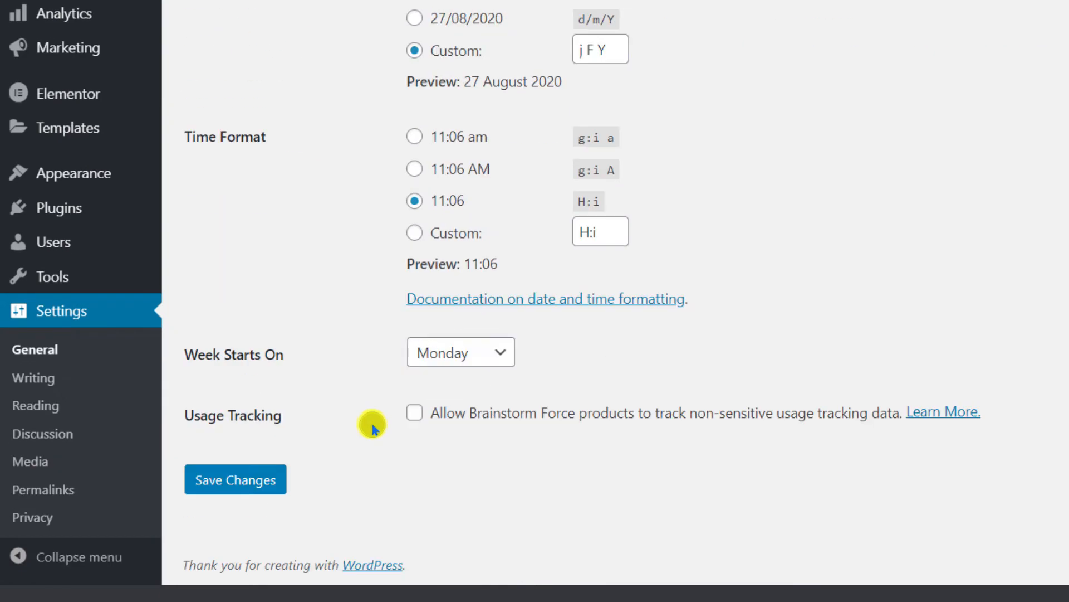
pyautogui.click(247, 490)
# Choose 'A static page' for the homepage in Reading settings, then go to the Pages list.
pyautogui.scroll(-5, 239, 490)
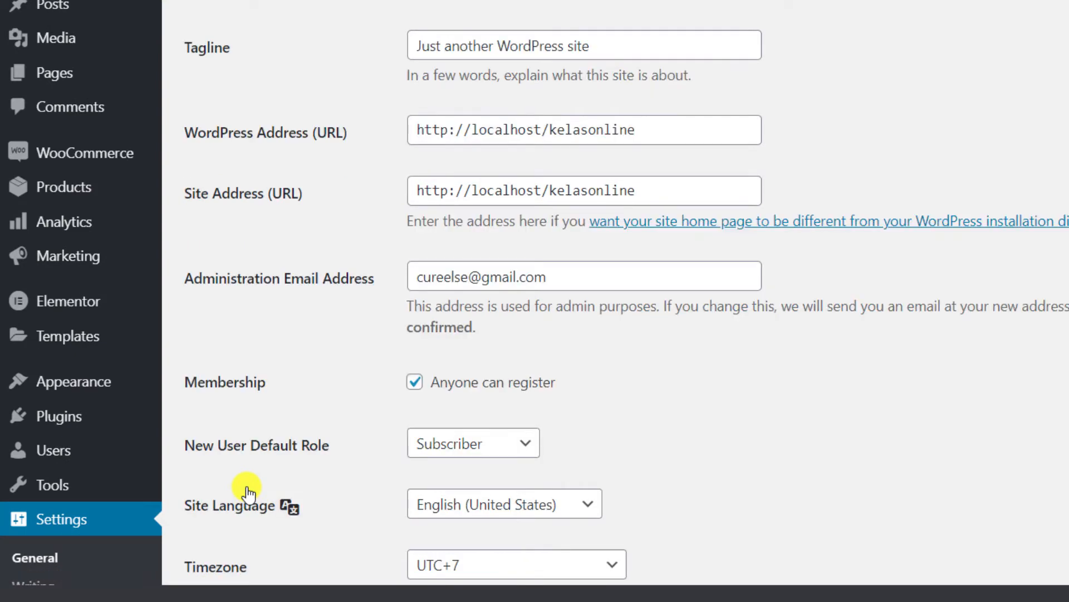
pyautogui.scroll(-2, 94, 515)
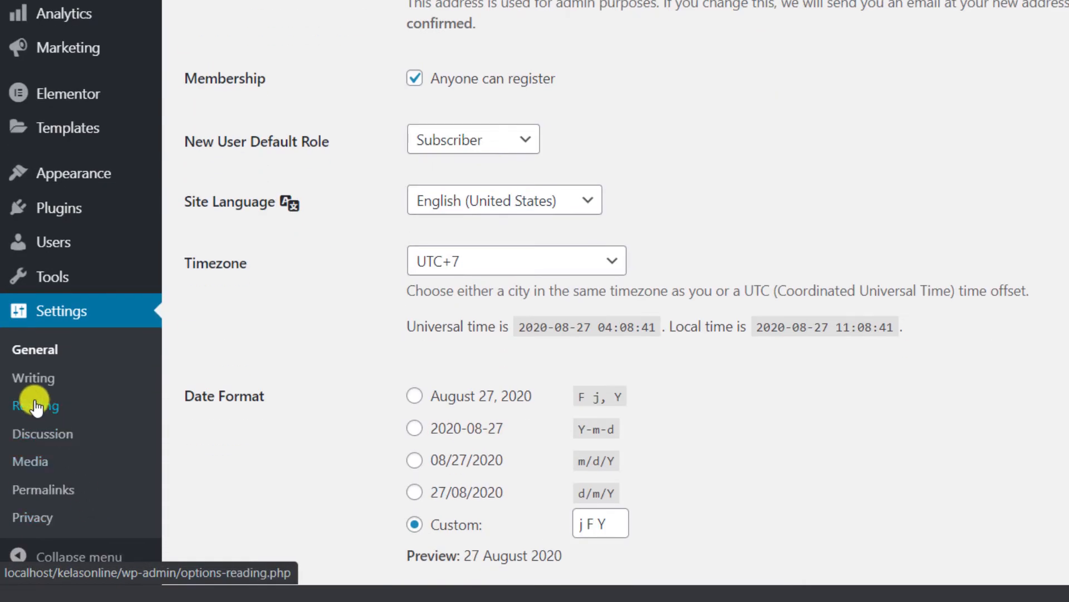
pyautogui.click(35, 406)
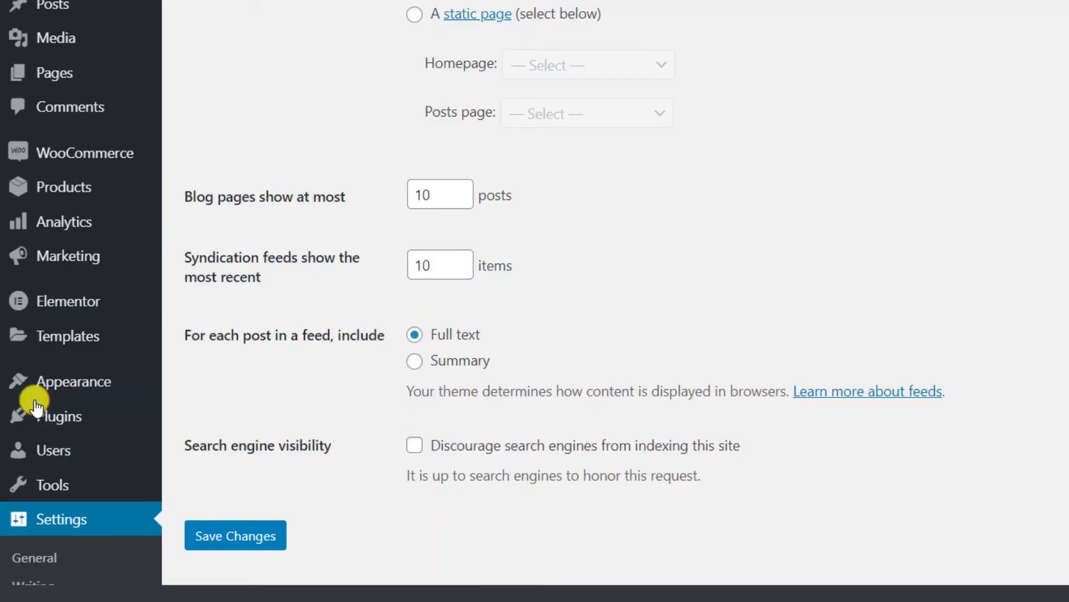
pyautogui.scroll(2, 317, 186)
pyautogui.click(415, 110)
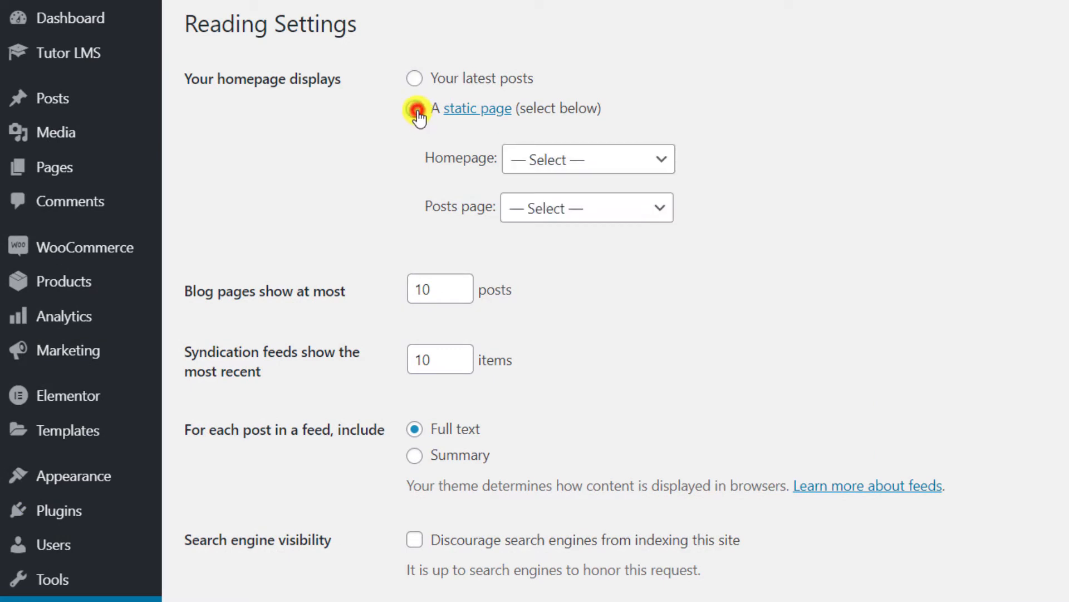
pyautogui.click(663, 160)
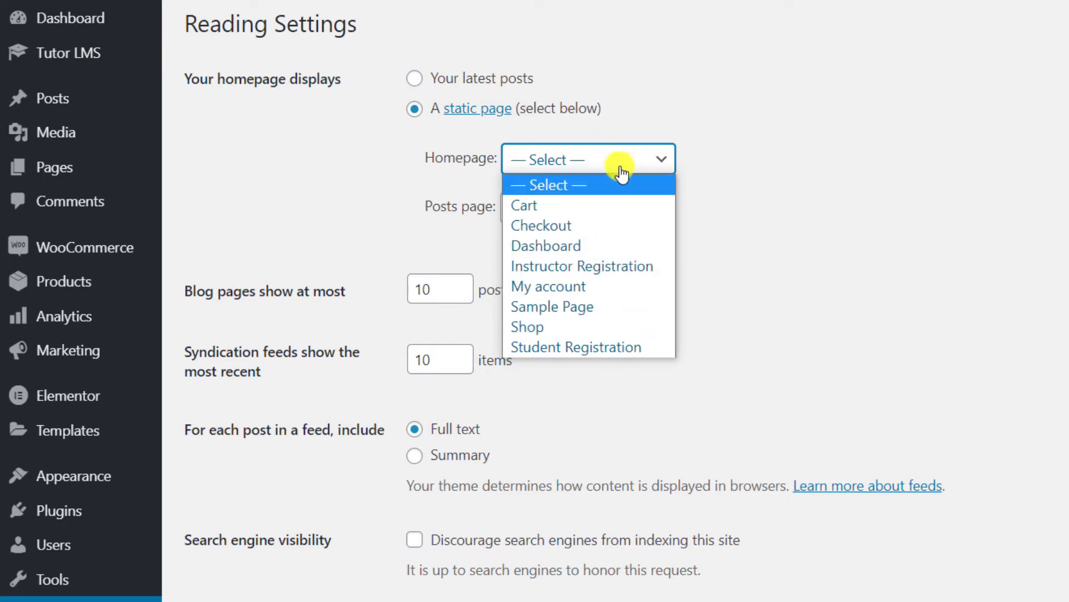
pyautogui.click(51, 173)
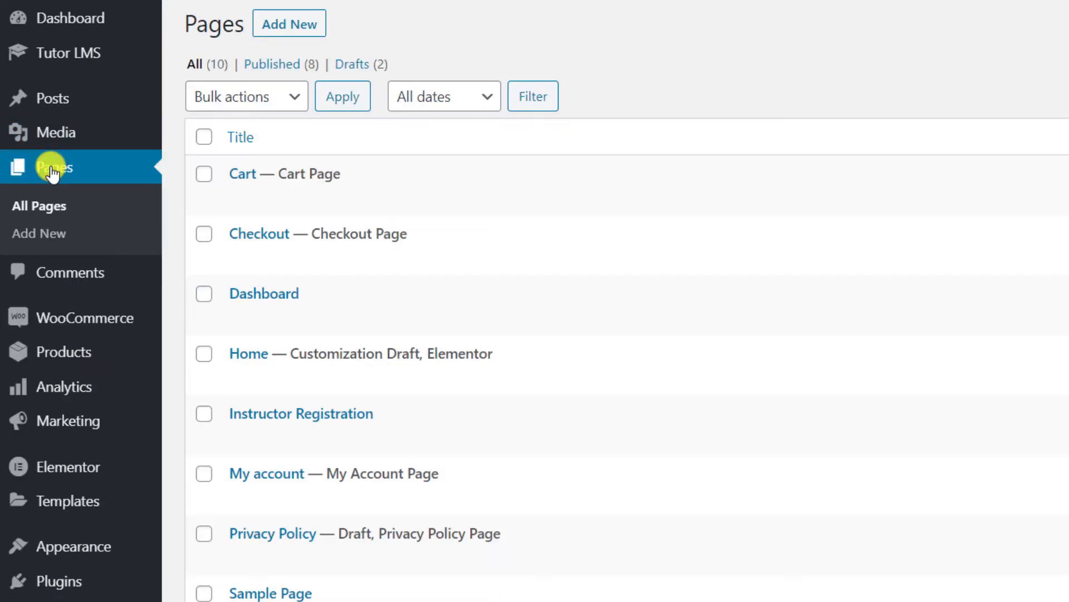
# Open the Home page in Elementor, publish it from its settings, and open the editor menu.
pyautogui.moveTo(309, 352)
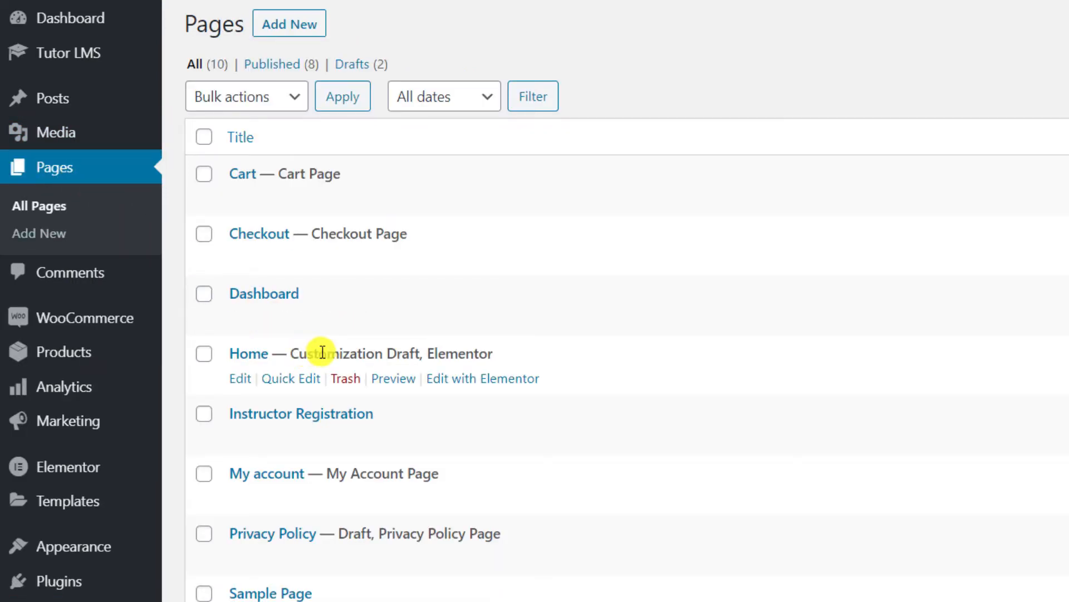
pyautogui.click(495, 381)
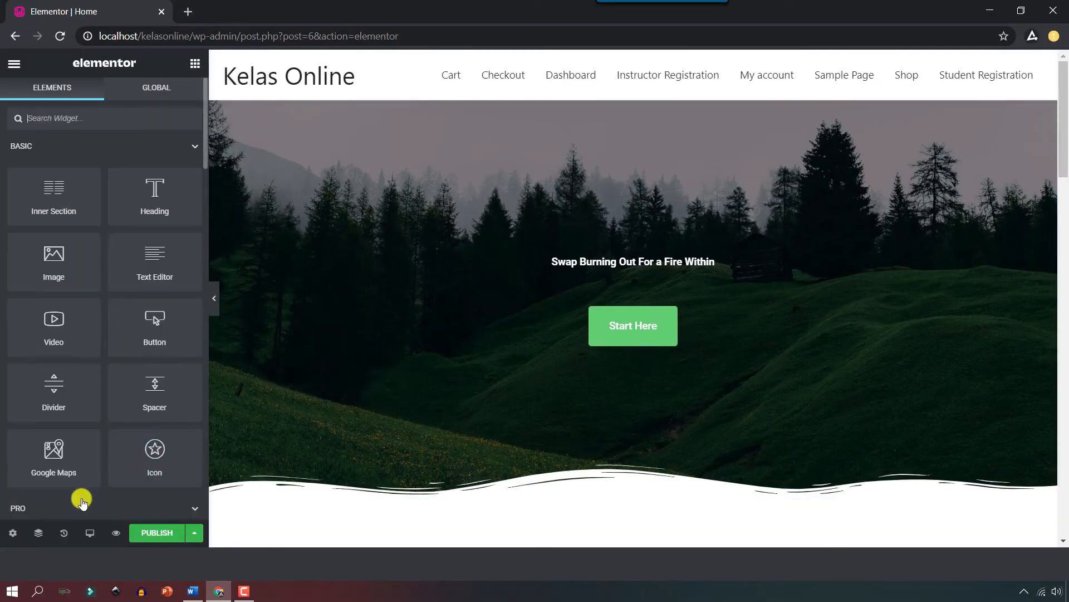
pyautogui.click(10, 535)
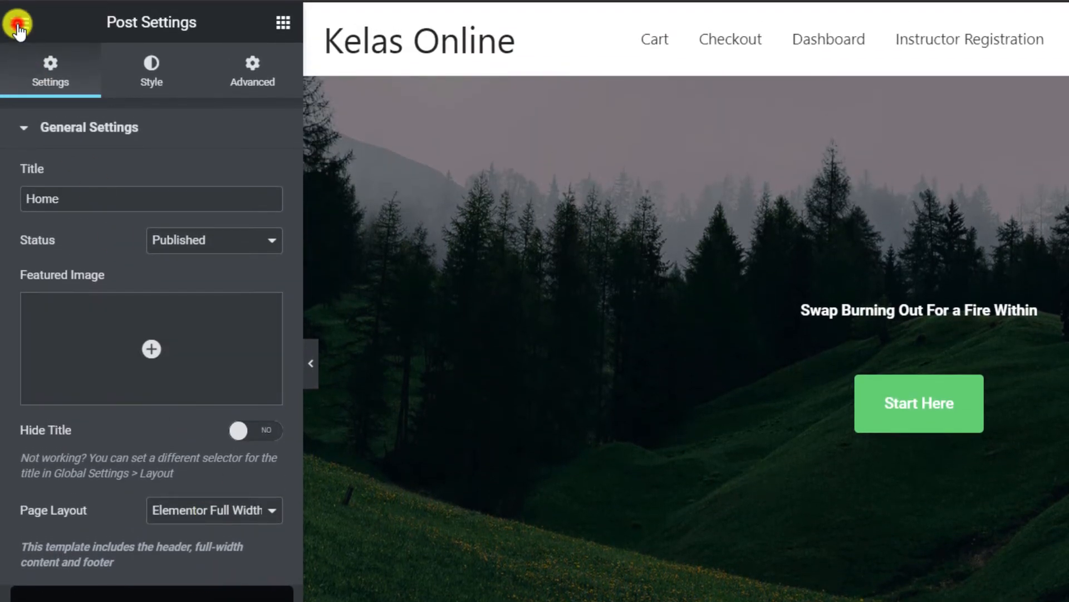
pyautogui.click(18, 25)
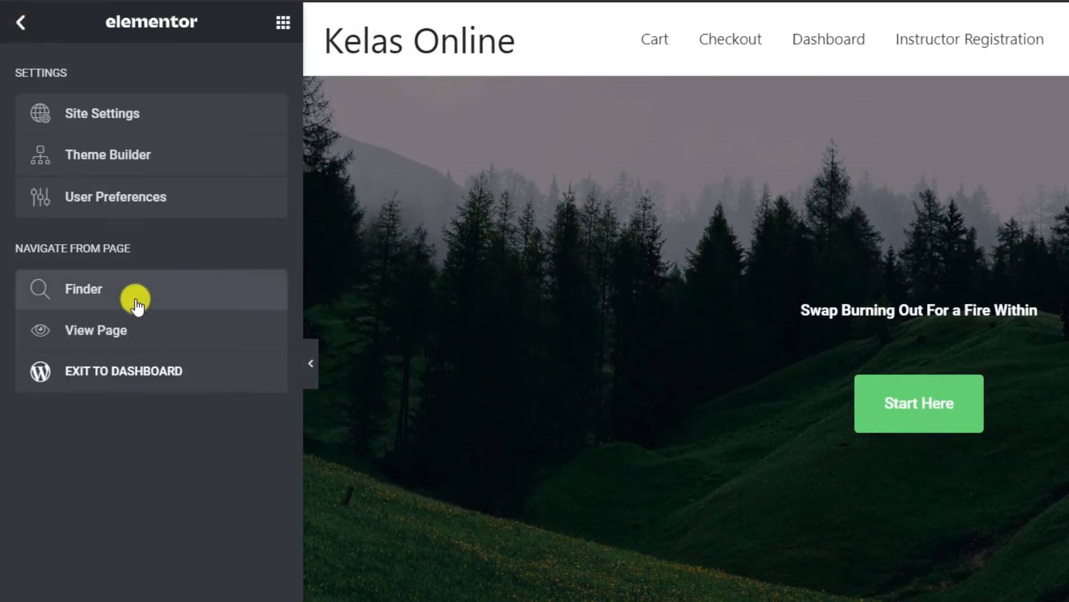
# Back in the dashboard, set Home as the static homepage in Reading settings and save.
pyautogui.click(141, 380)
pyautogui.scroll(-3, 67, 417)
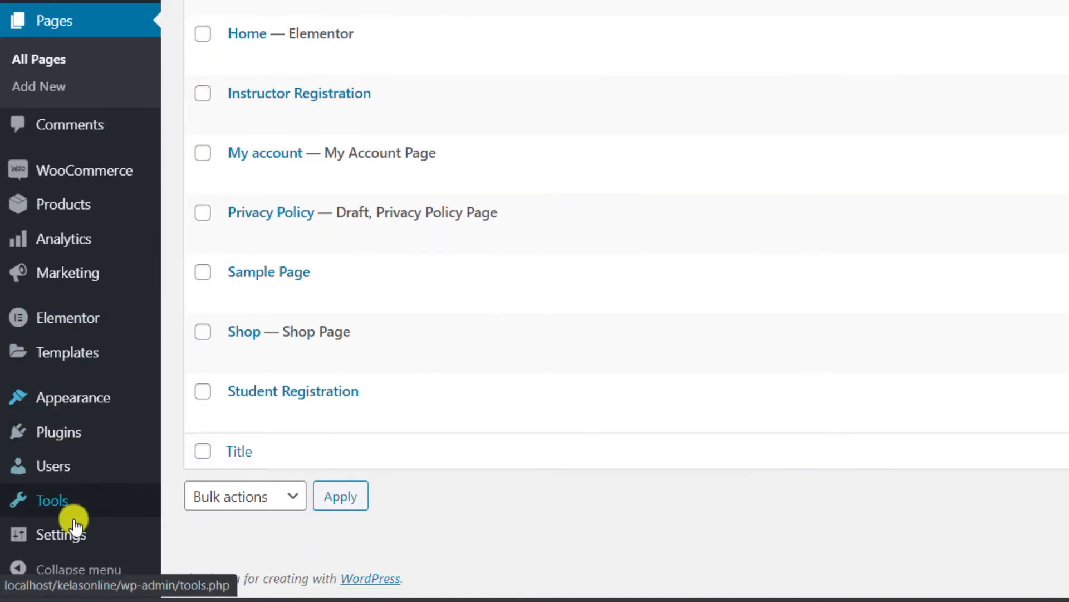
pyautogui.moveTo(76, 543)
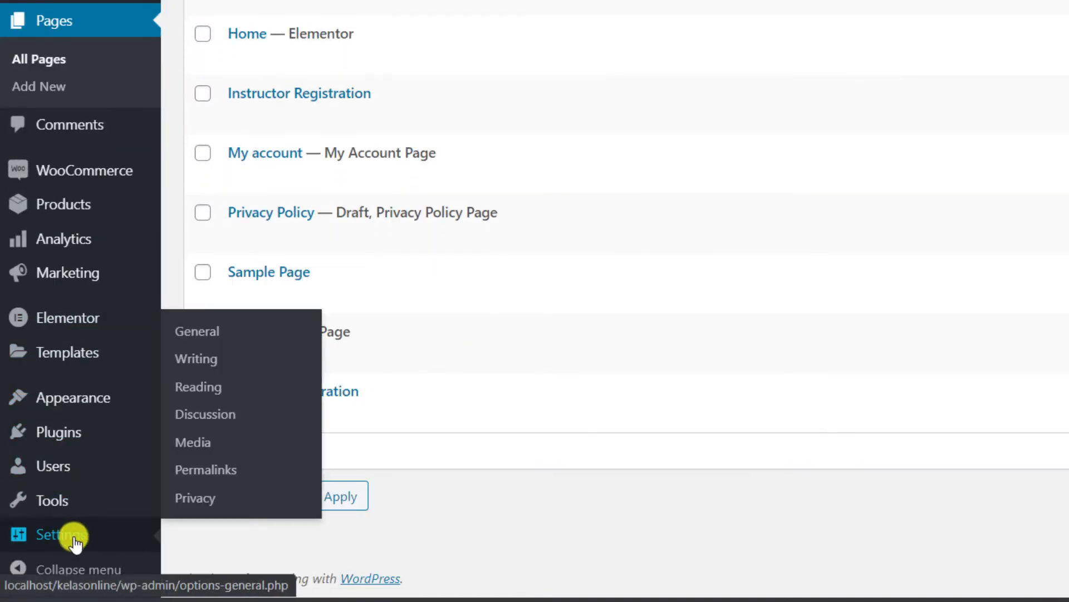
pyautogui.click(201, 388)
pyautogui.scroll(1, 334, 251)
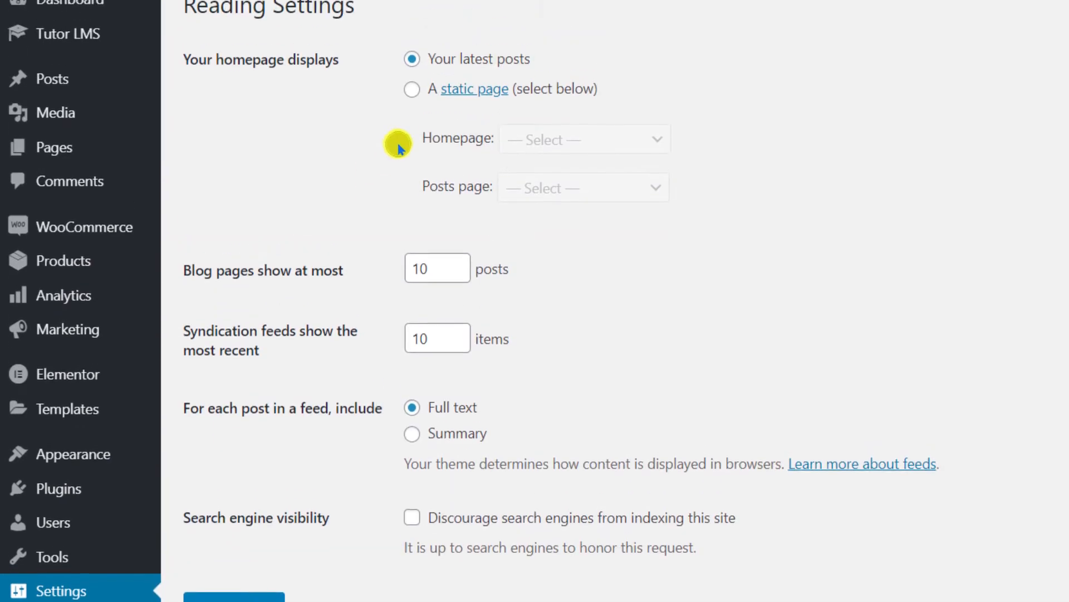
pyautogui.click(412, 100)
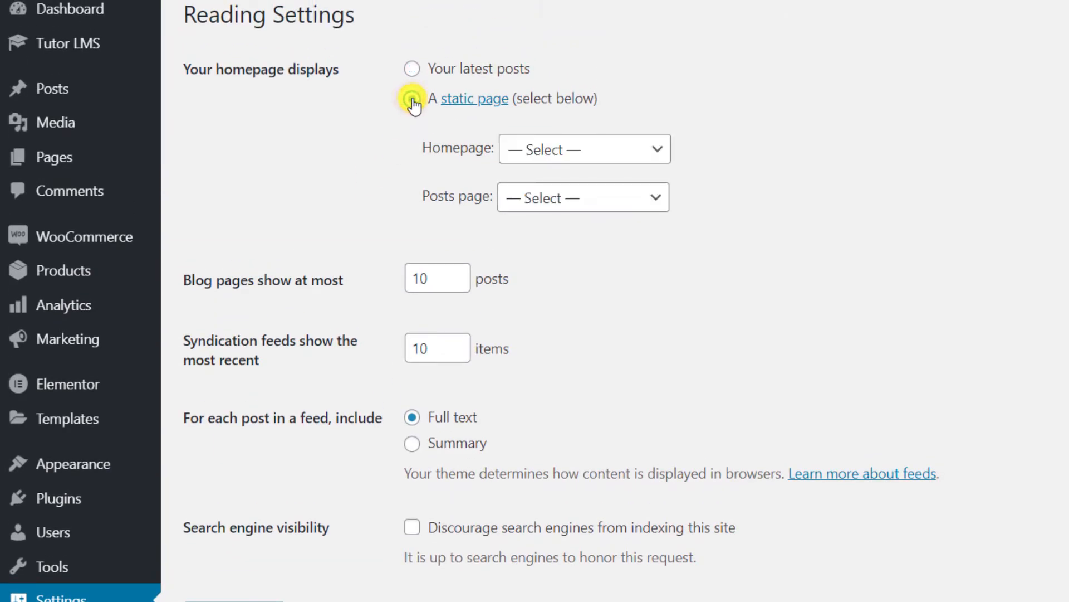
pyautogui.click(611, 149)
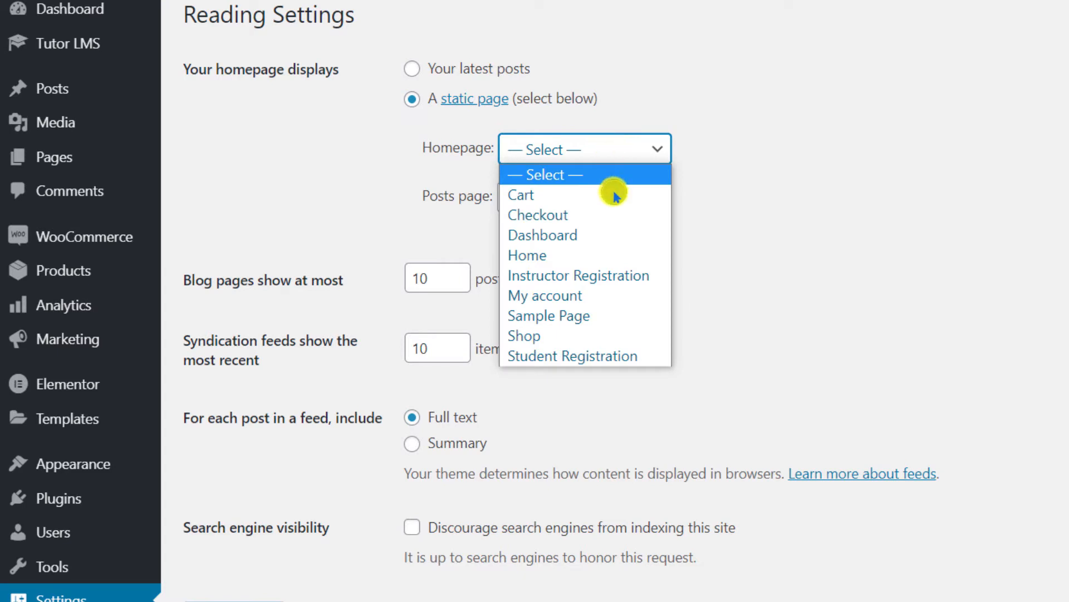
pyautogui.click(609, 258)
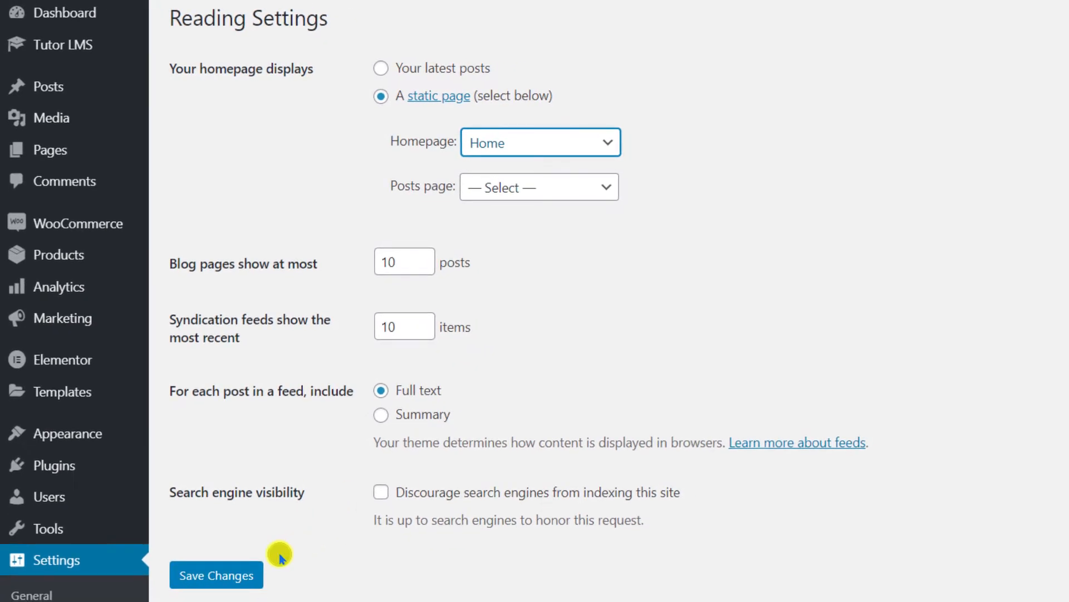
pyautogui.click(231, 573)
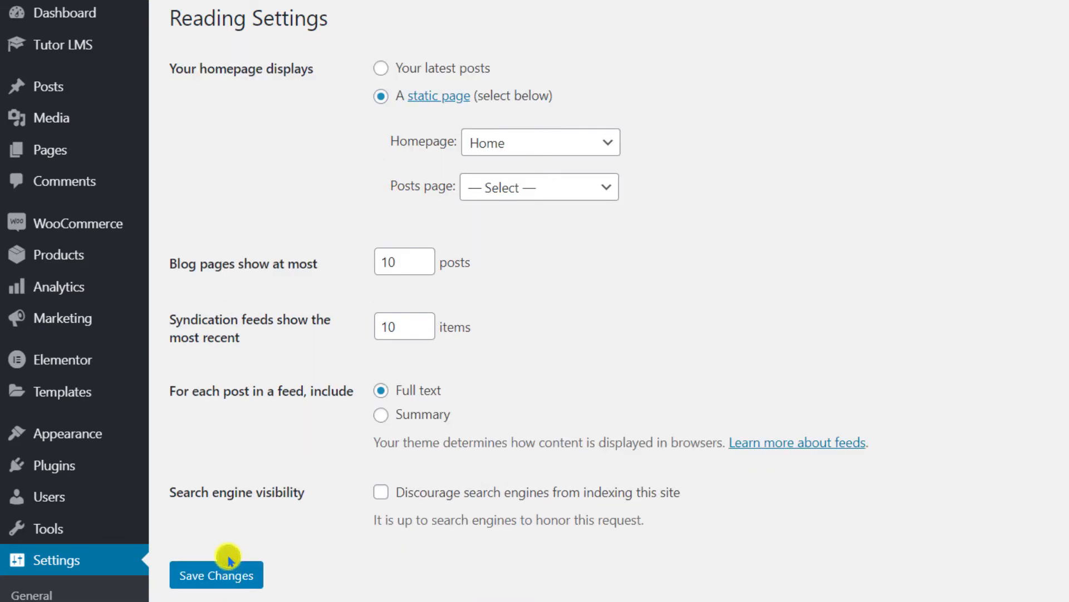
# Preview the live site in a new tab, then return and go to Appearance > Menus.
pyautogui.moveTo(104, 89)
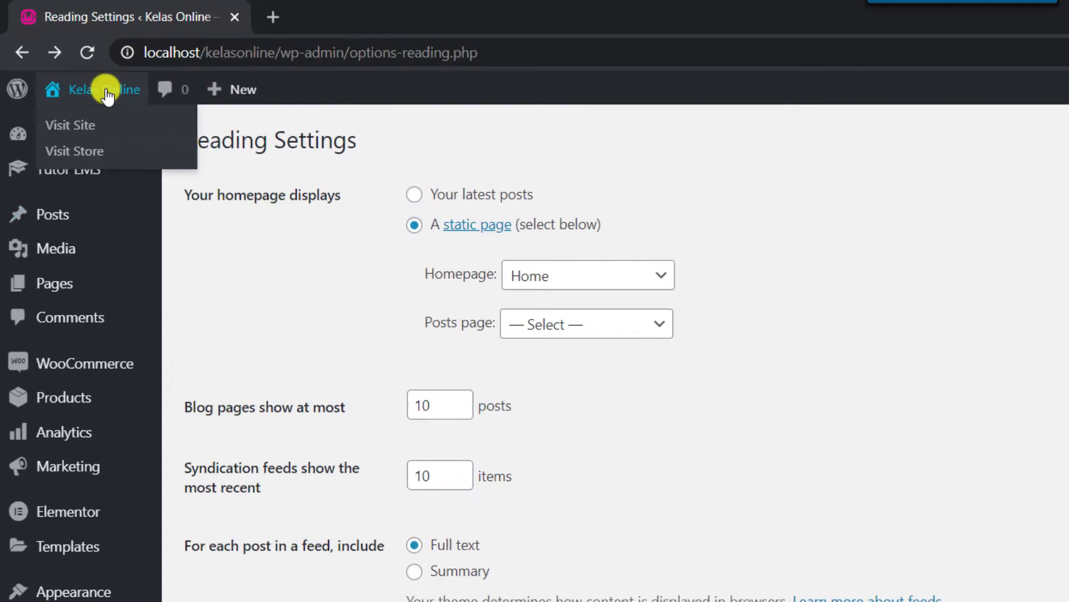
pyautogui.rightClick(70, 133)
pyautogui.click(162, 141)
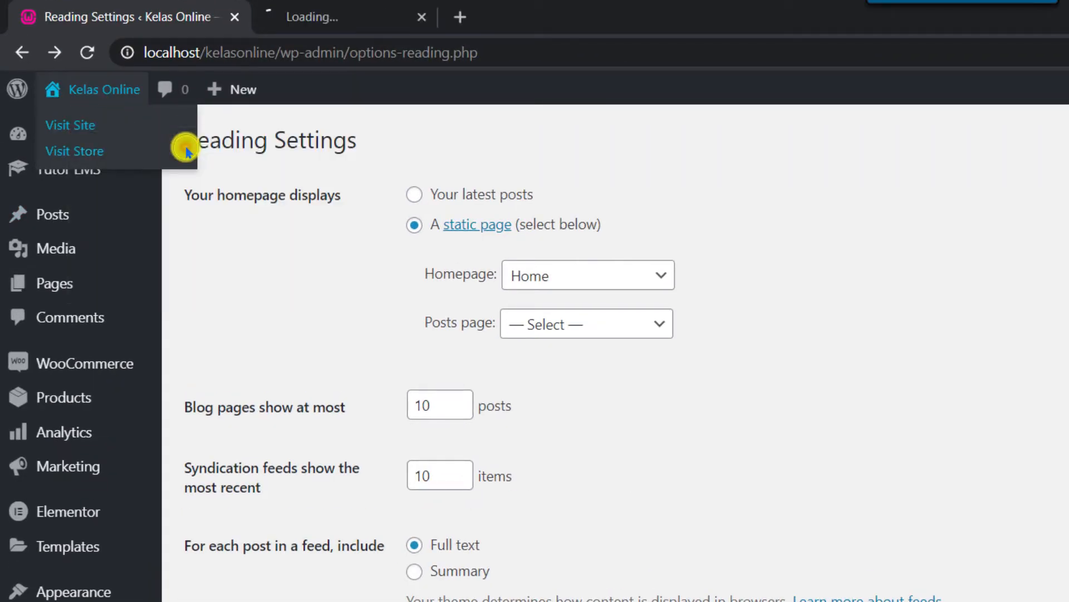
pyautogui.click(286, 17)
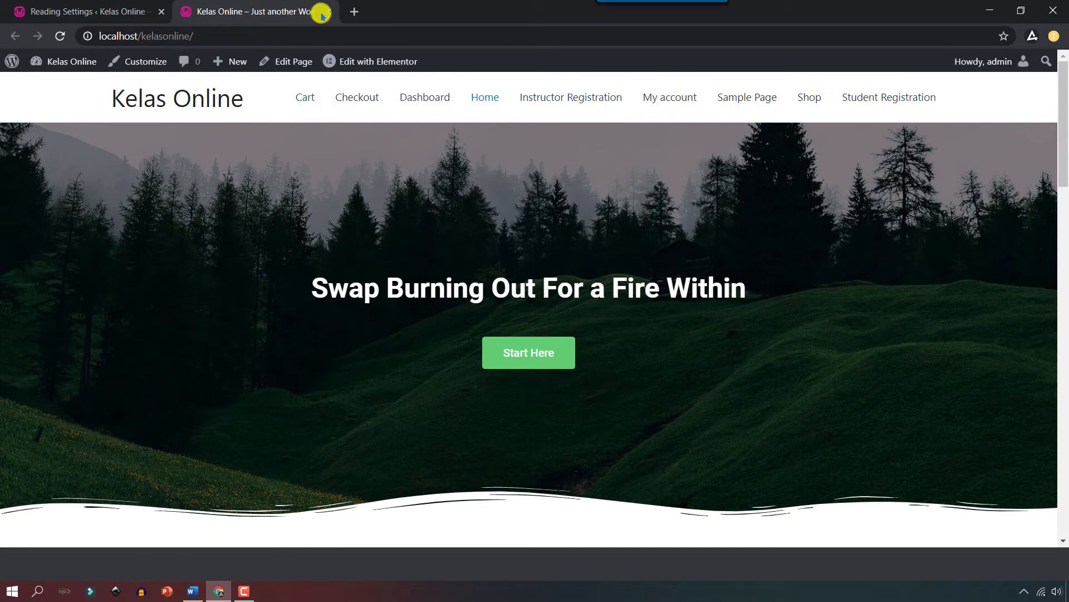
pyautogui.click(84, 11)
pyautogui.moveTo(61, 396)
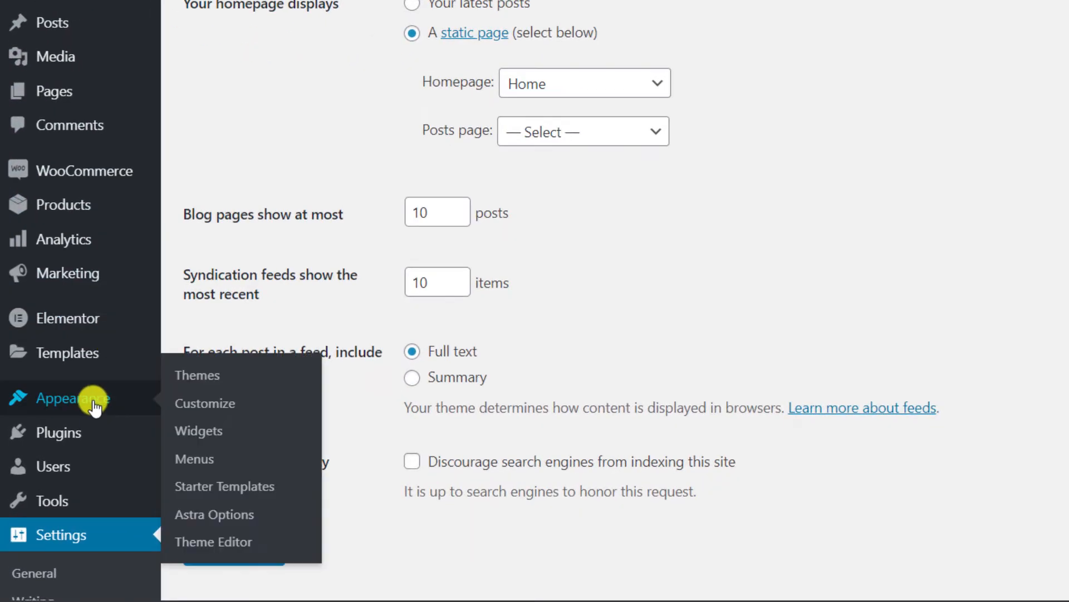
pyautogui.click(204, 462)
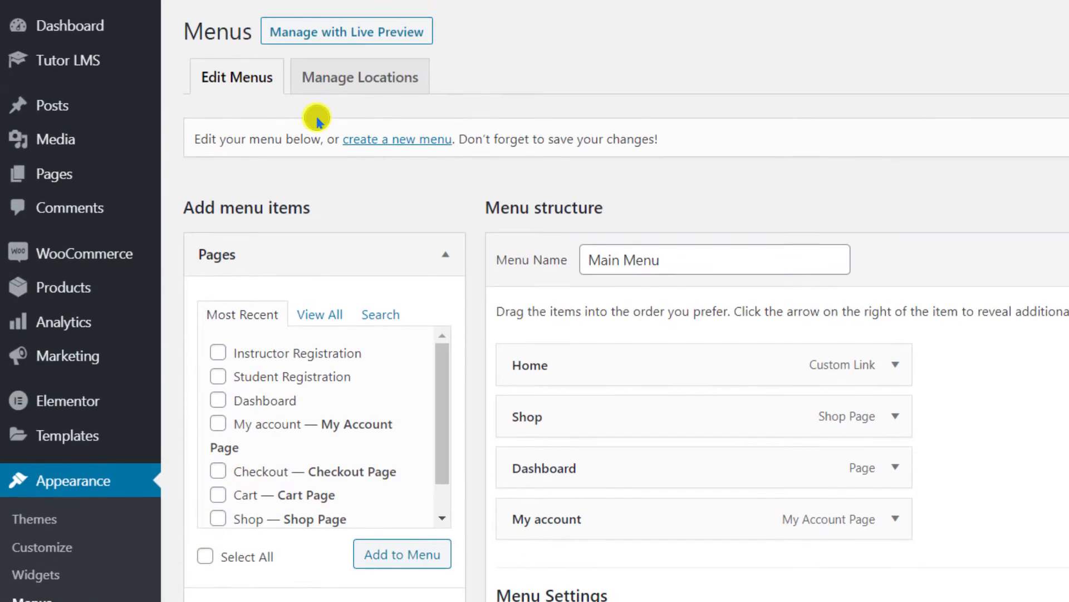
# Set the Primary Menu location to Main Menu, save, and return to the site tab.
pyautogui.click(350, 82)
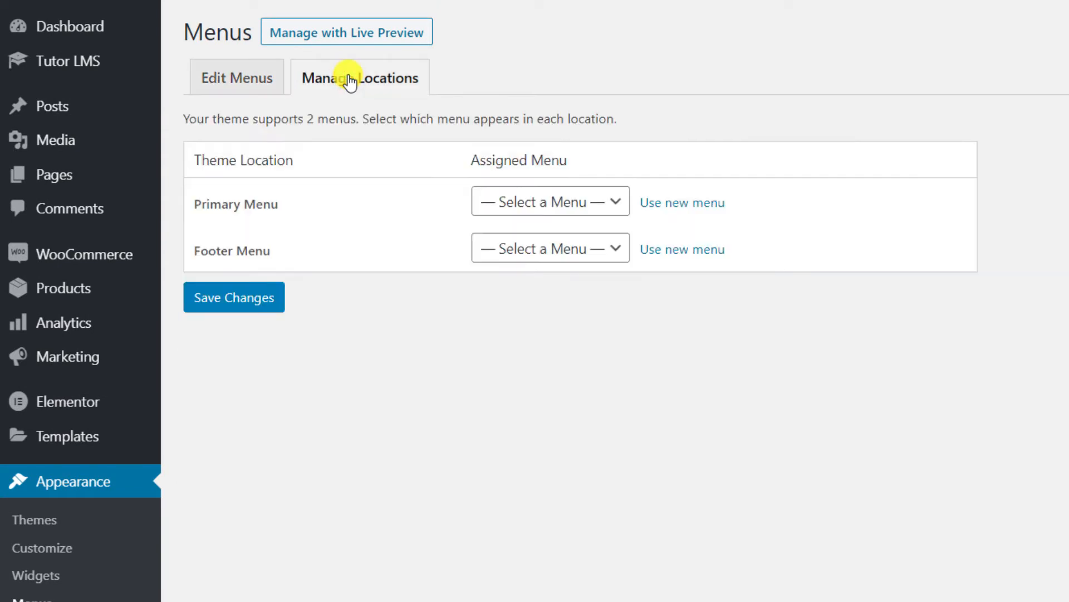
pyautogui.click(551, 205)
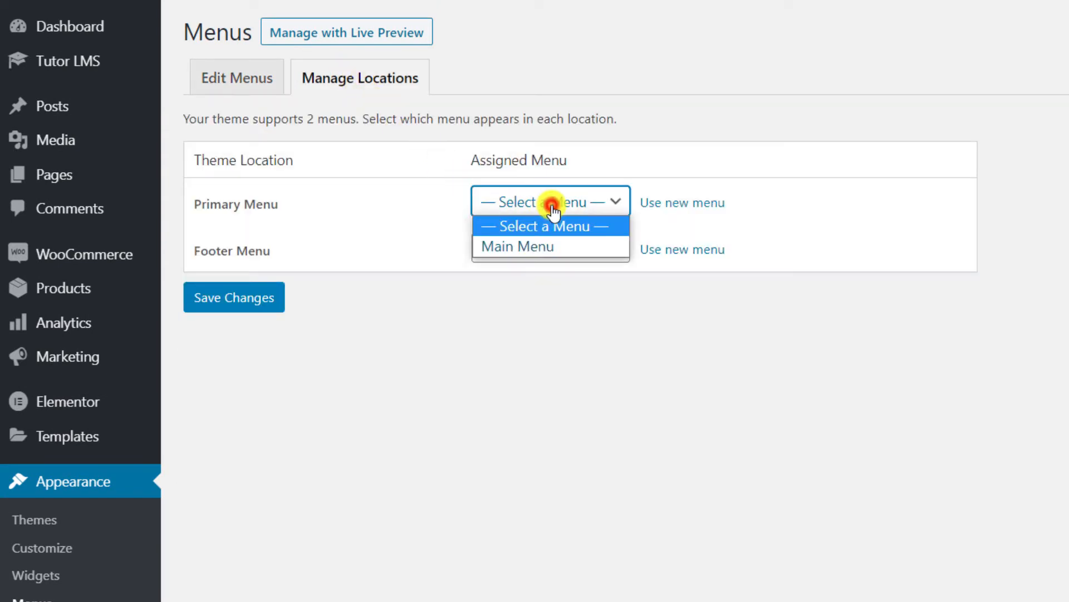
pyautogui.click(563, 247)
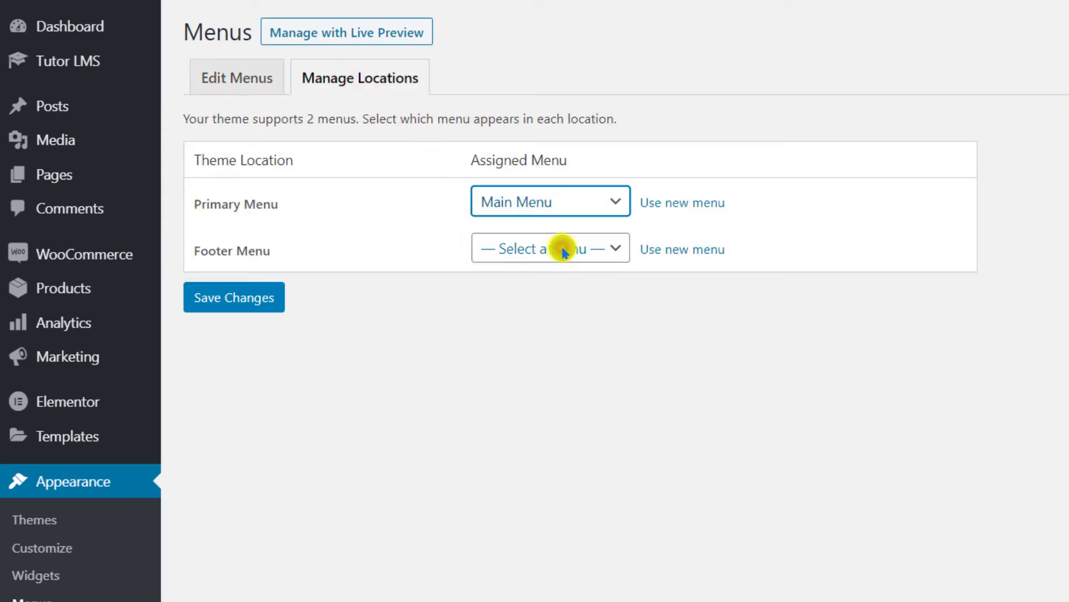
pyautogui.click(231, 301)
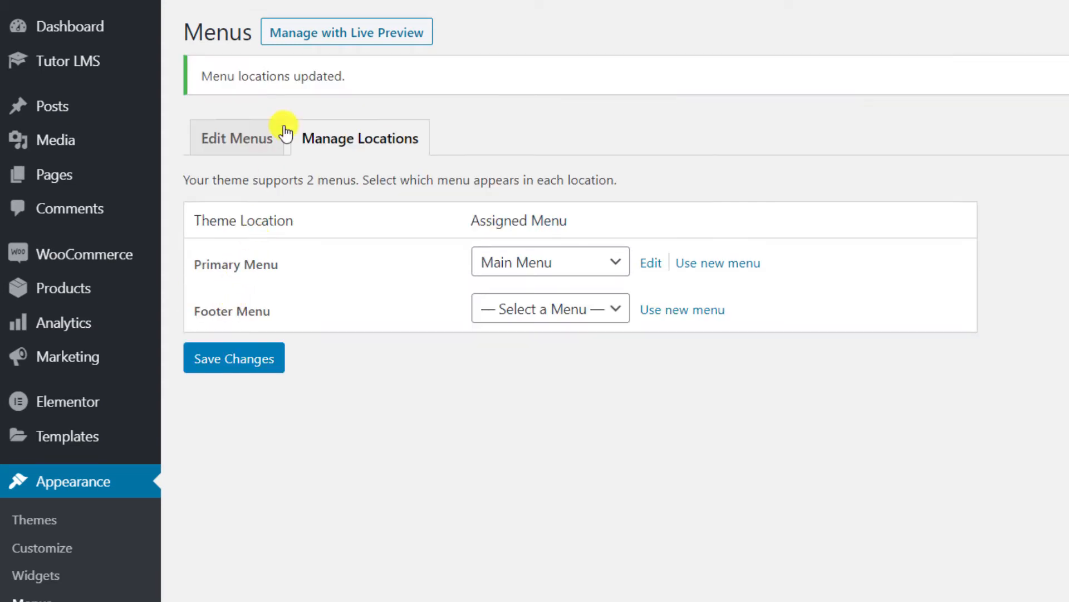
pyautogui.click(240, 11)
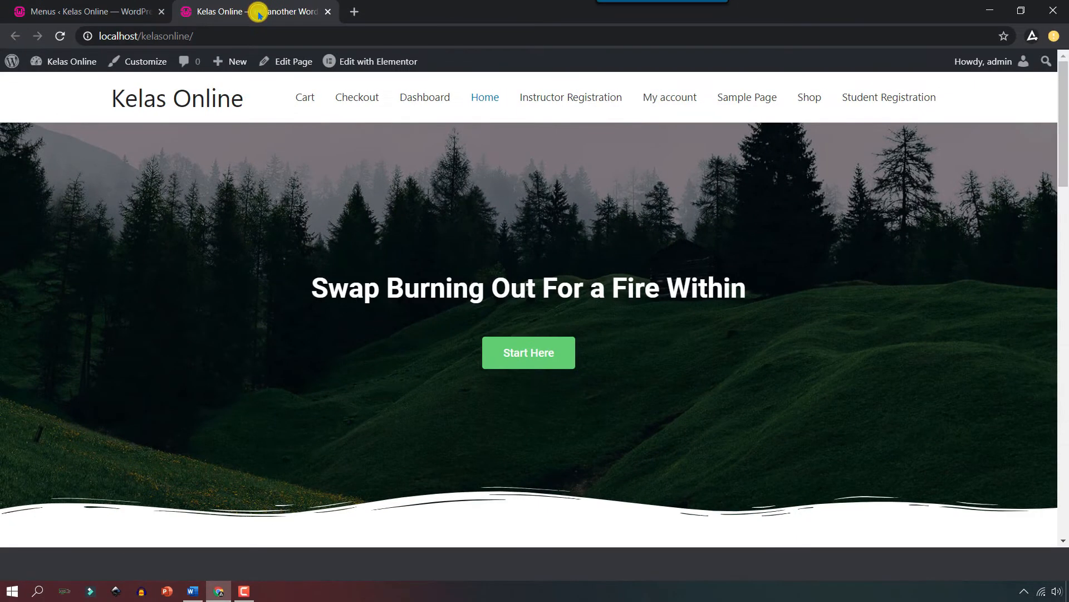
# Reload the site and test the Shop, Dashboard and My account header menu links.
pyautogui.click(59, 37)
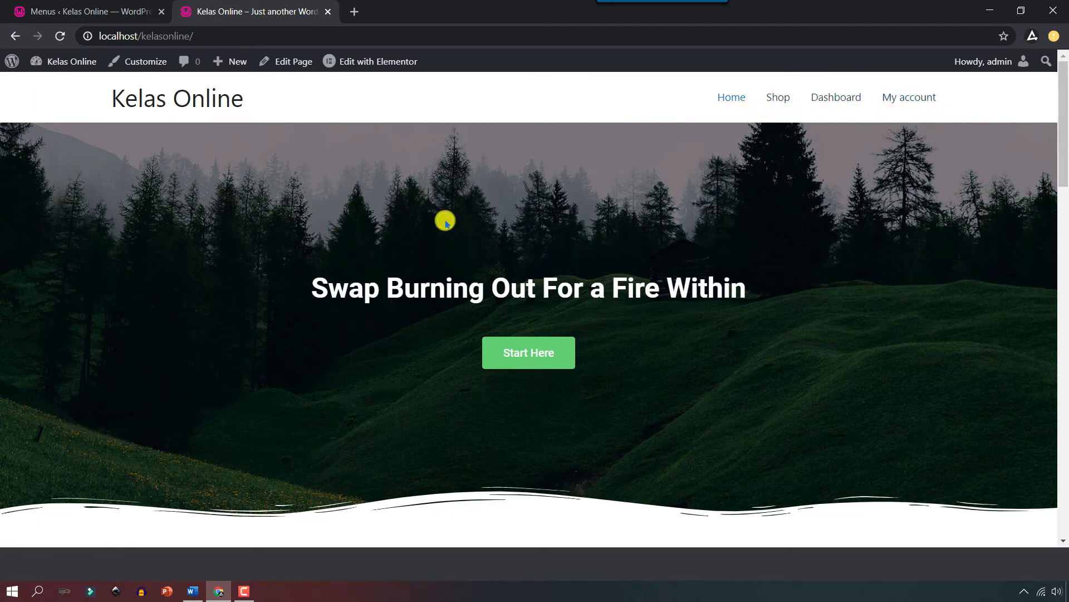
pyautogui.click(780, 102)
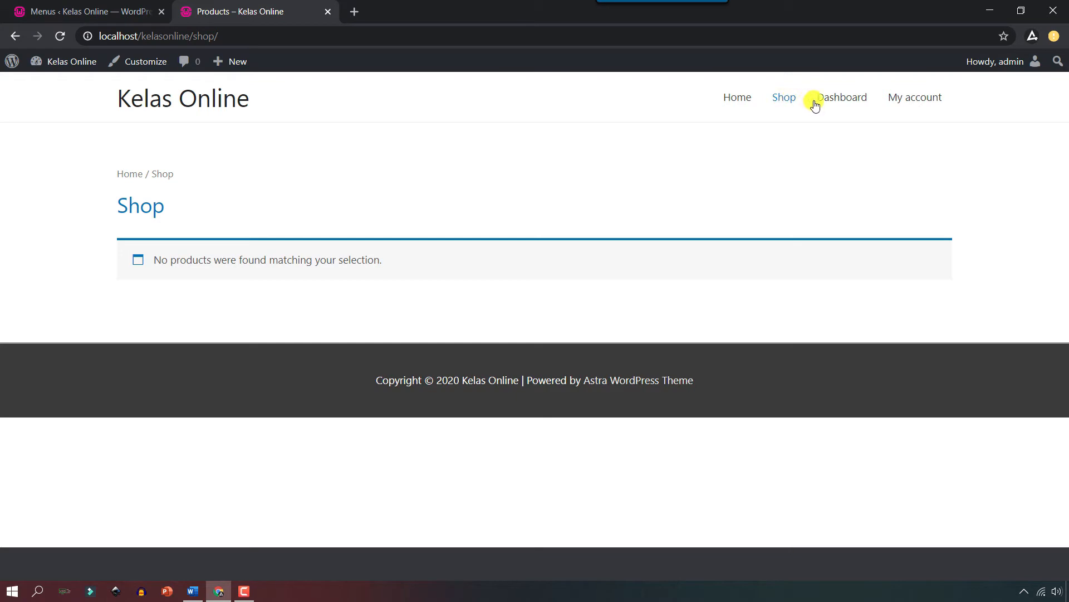
pyautogui.click(846, 105)
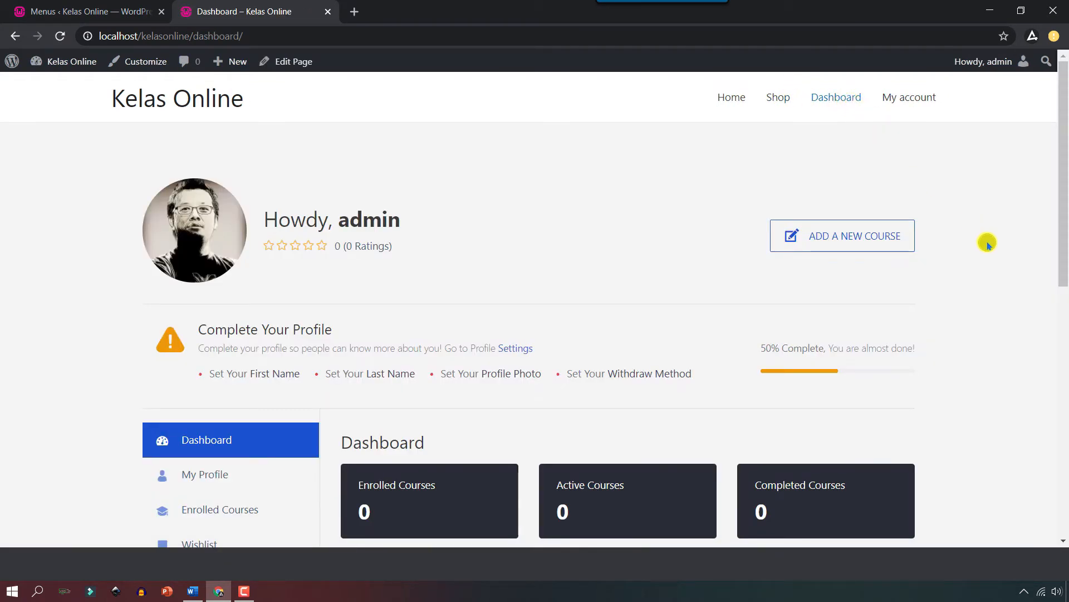
pyautogui.scroll(-8, 987, 243)
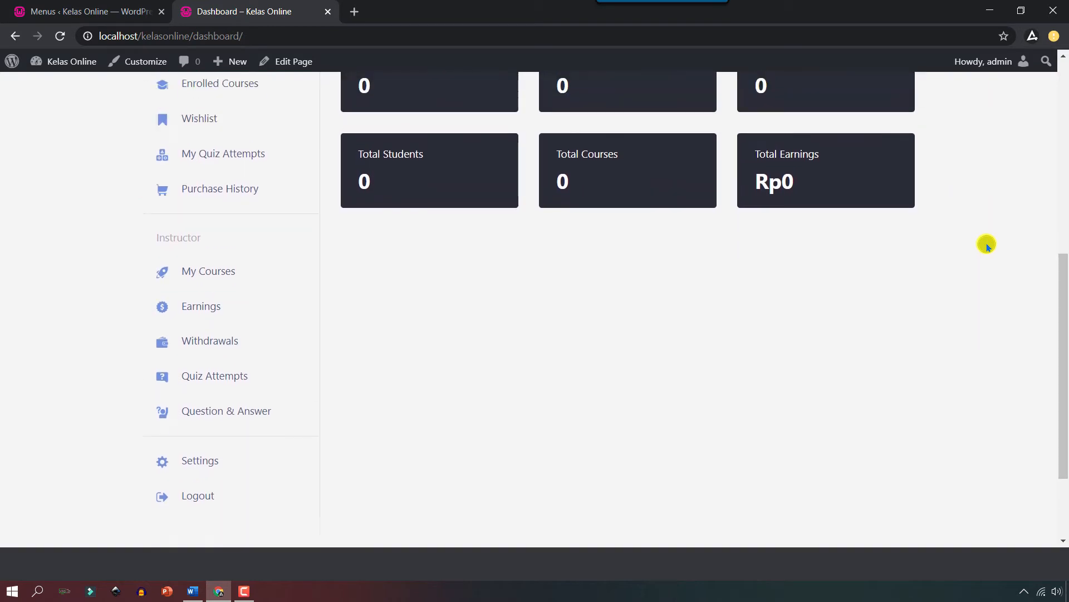
pyautogui.scroll(8, 987, 245)
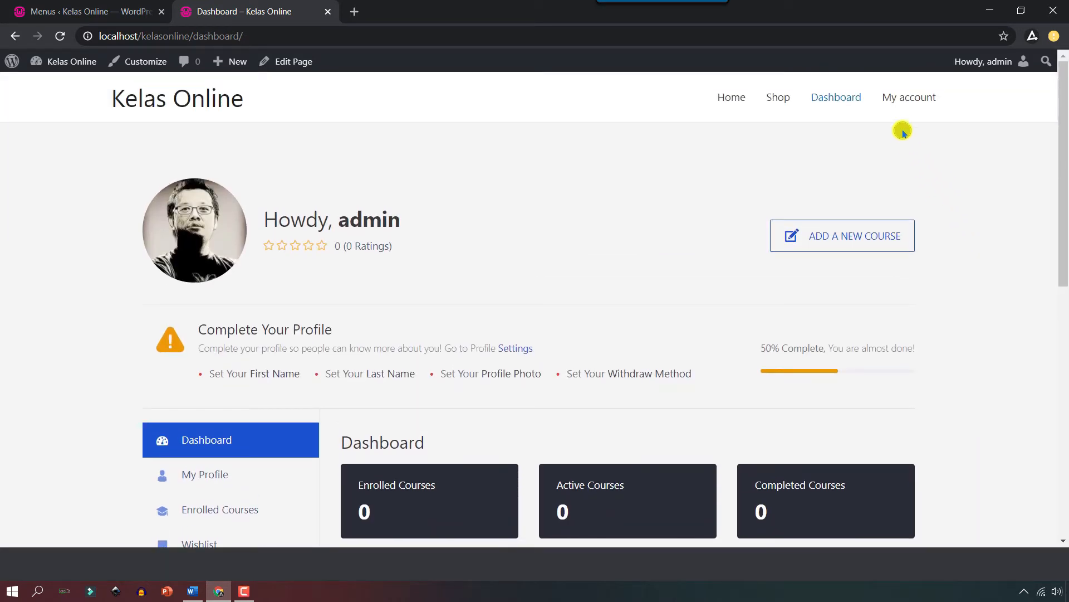
pyautogui.click(902, 98)
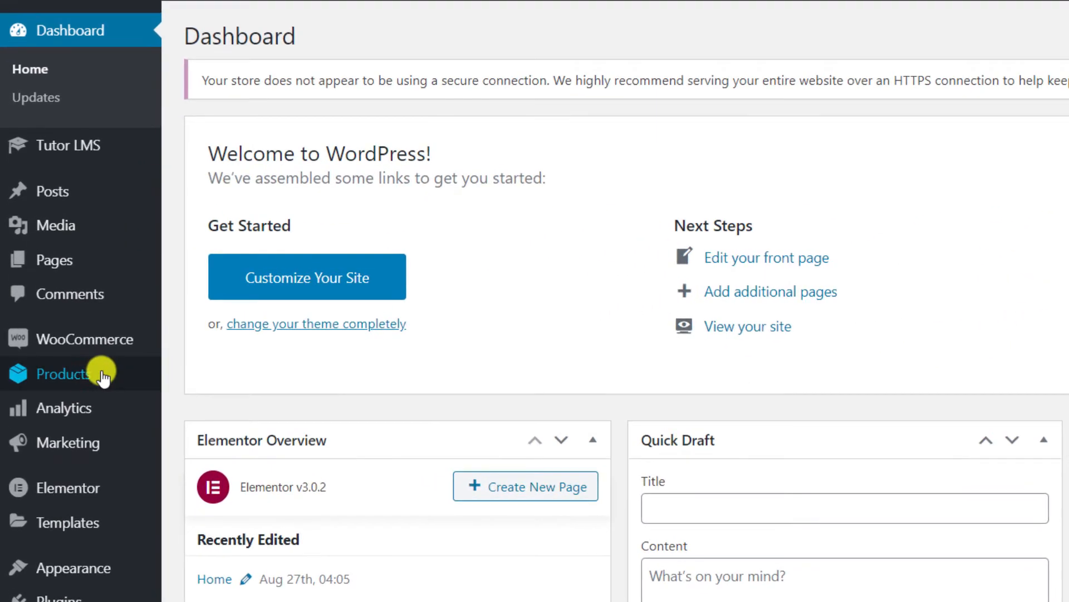
# Start a new product titled 'Sekolah Bunda Muslimah Lev' and add it to a new Coaching category.
pyautogui.moveTo(51, 333)
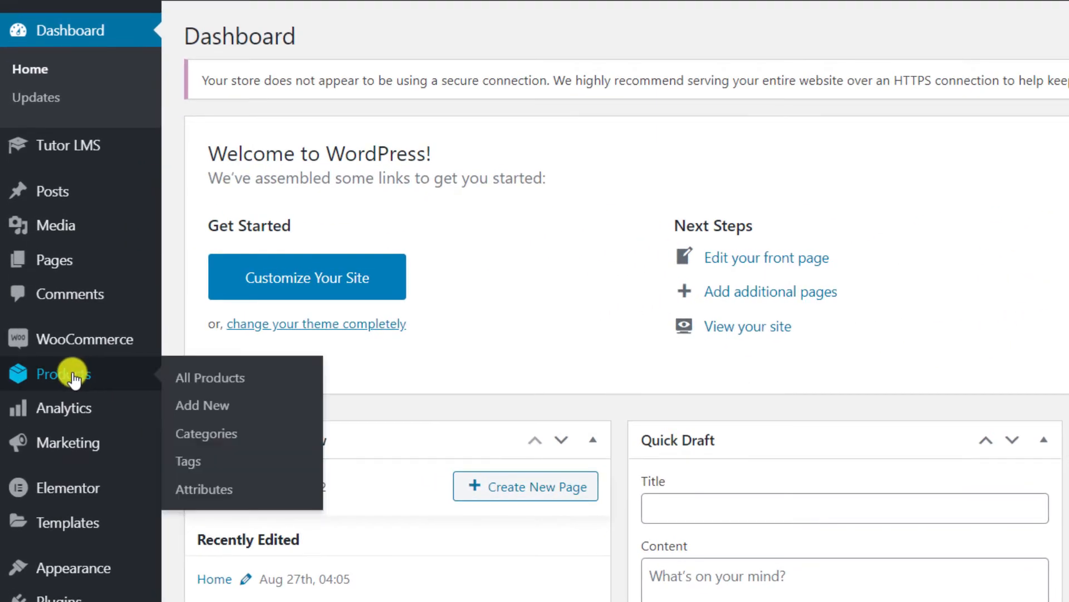
pyautogui.click(197, 411)
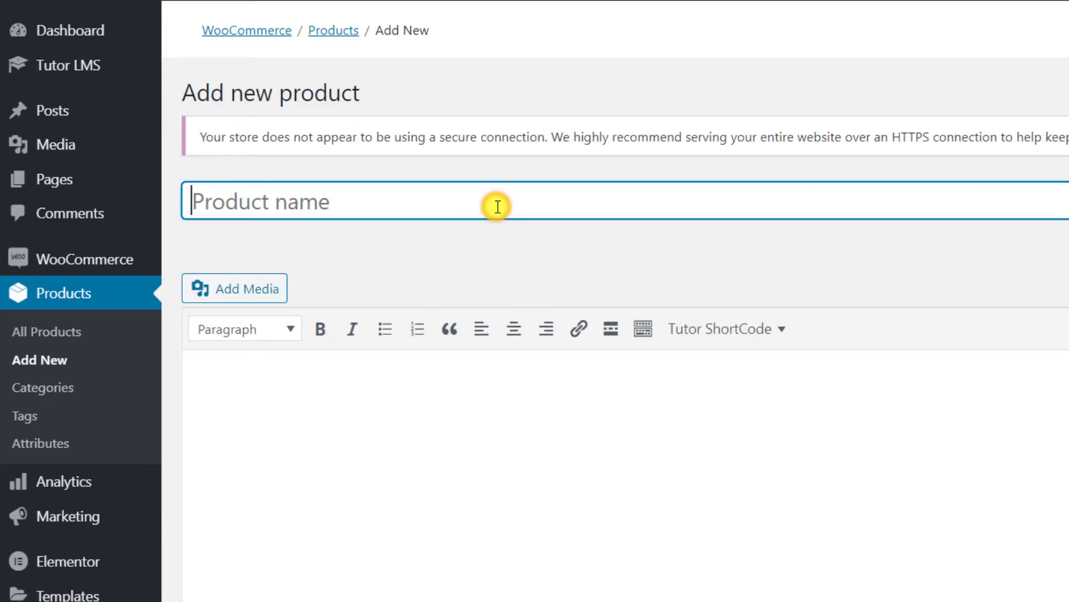
pyautogui.write('Sekolah Bunda Muslimah Level 1')
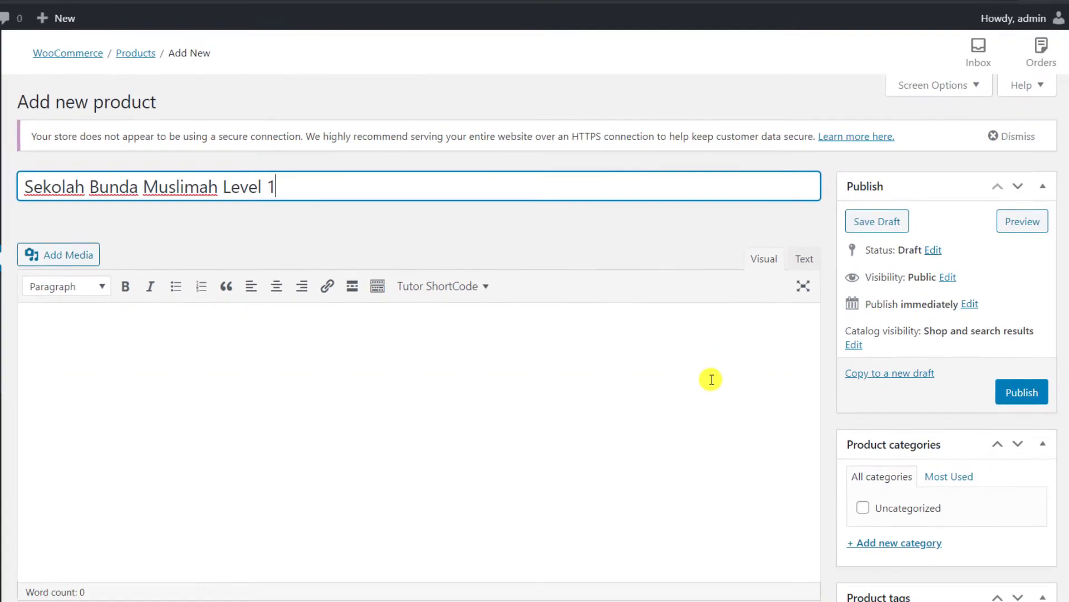
pyautogui.scroll(-3, 1047, 434)
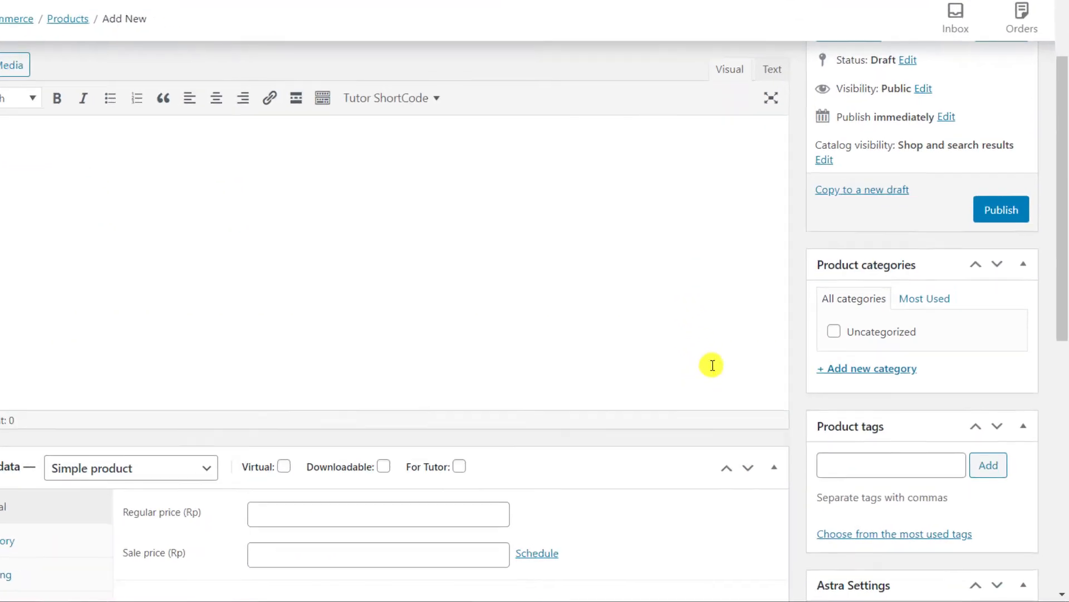
pyautogui.click(821, 324)
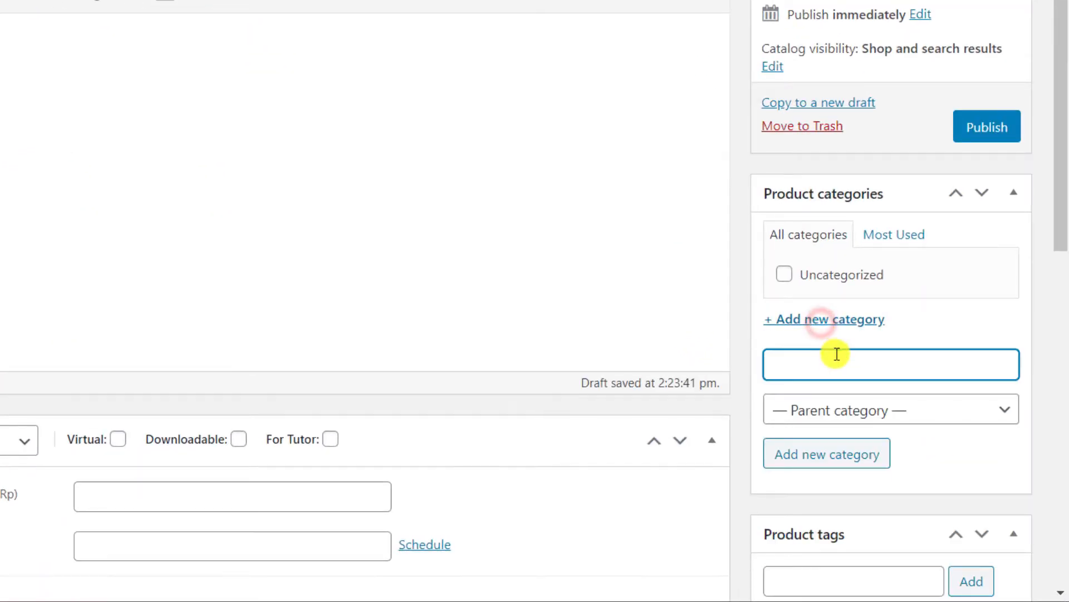
pyautogui.write('Coachin')
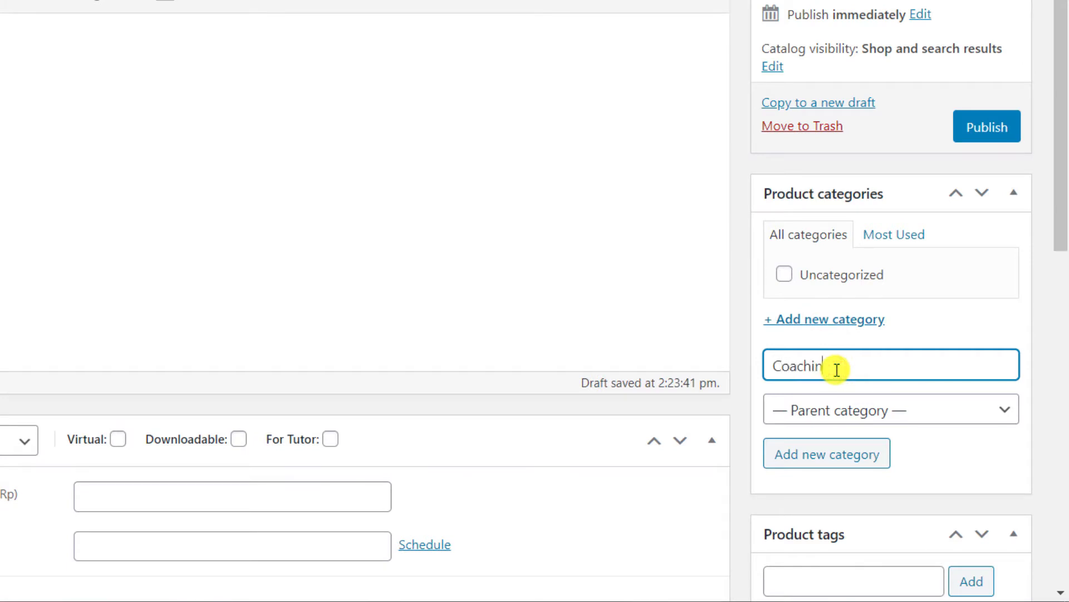
pyautogui.write('g')
pyautogui.click(835, 468)
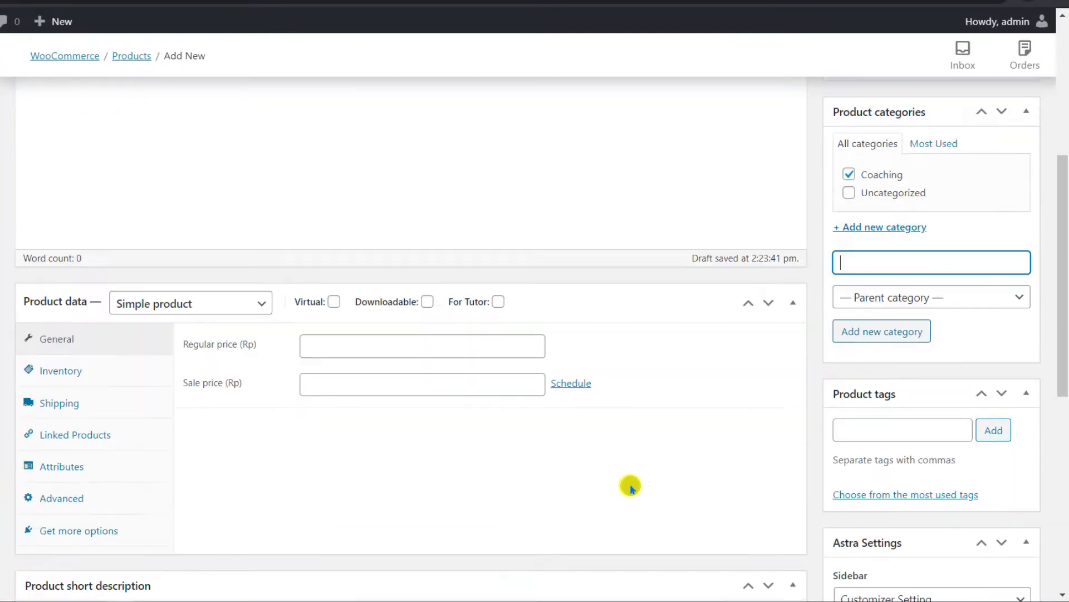
# Set regular price 550000 and sale price 0, leaving the sale unscheduled.
pyautogui.scroll(-1, 497, 601)
pyautogui.click(468, 229)
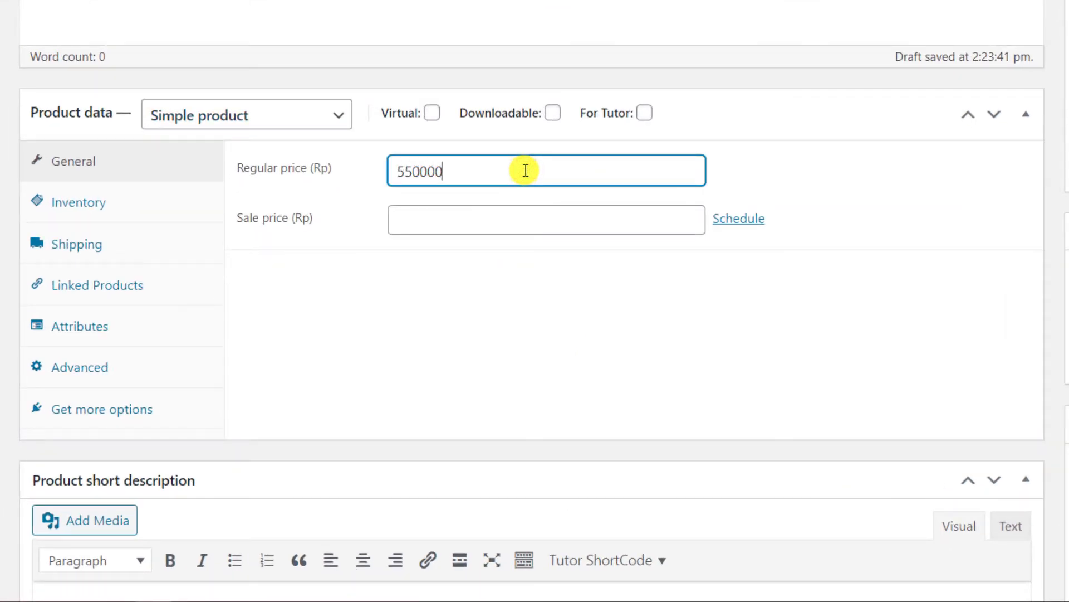
pyautogui.click(507, 225)
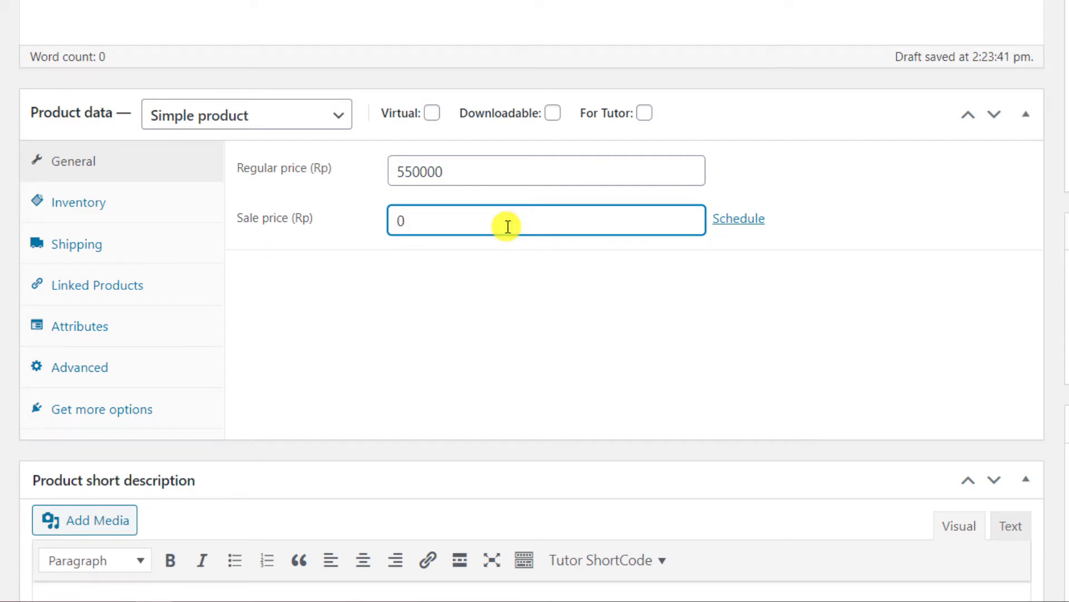
pyautogui.write('0')
pyautogui.click(735, 221)
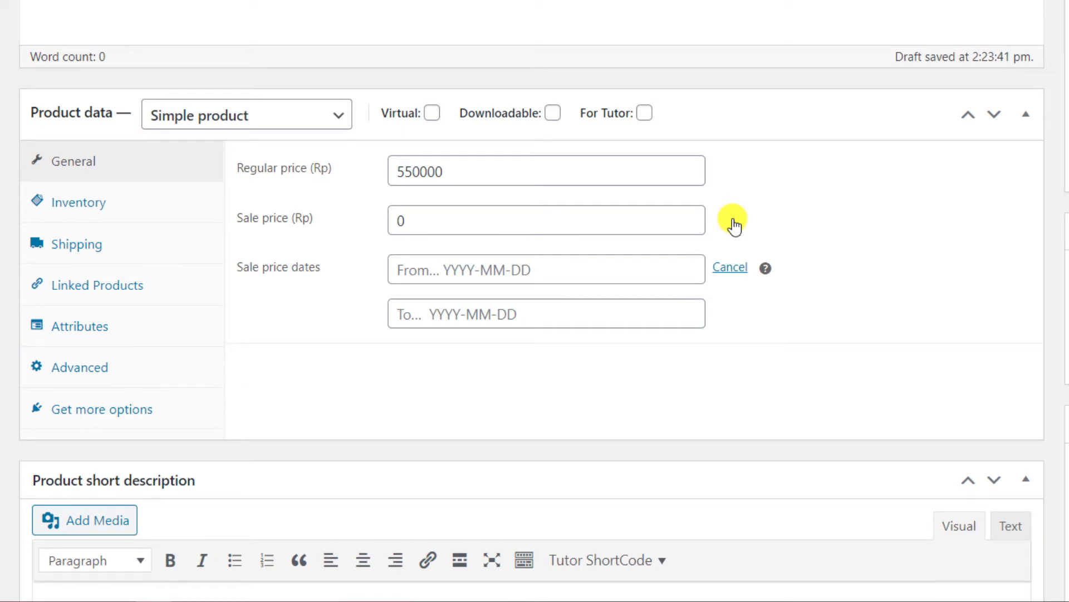
pyautogui.click(734, 271)
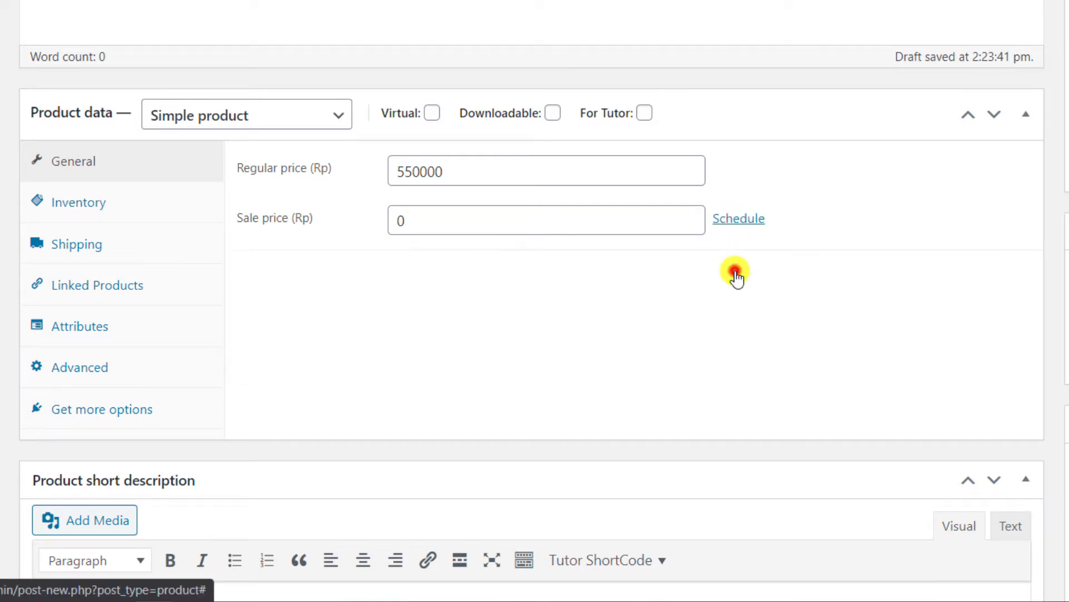
pyautogui.scroll(-7, 296, 227)
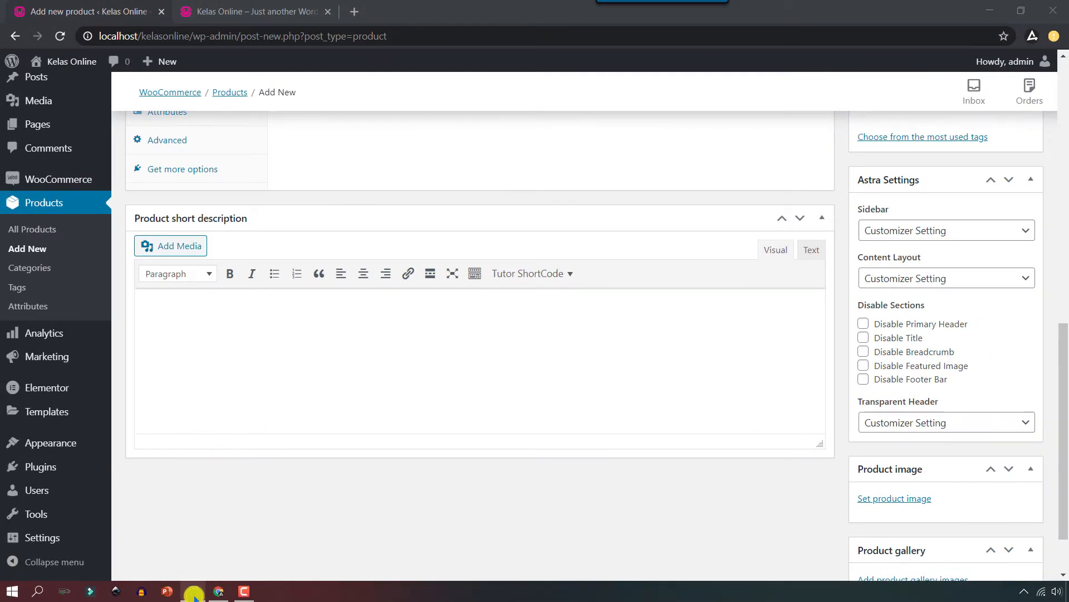
# Copy the course description from the notes document into the product short description.
pyautogui.click(187, 590)
pyautogui.moveTo(270, 245); pyautogui.dragTo(856, 279)
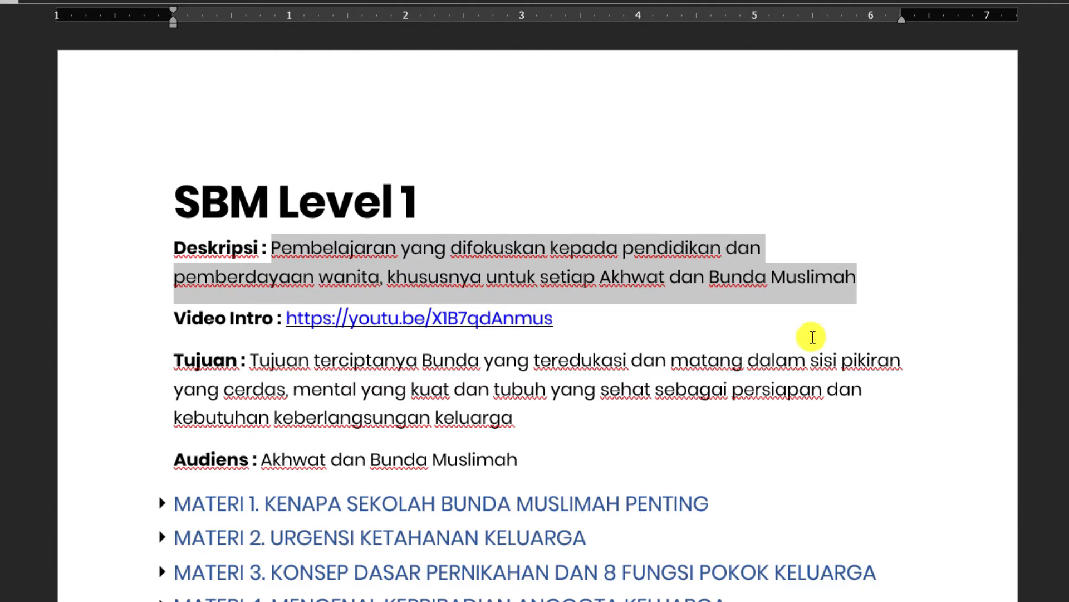
pyautogui.hotkey('ctrl', 'c')
pyautogui.hotkey('alt', 'Tab')
pyautogui.click(156, 273)
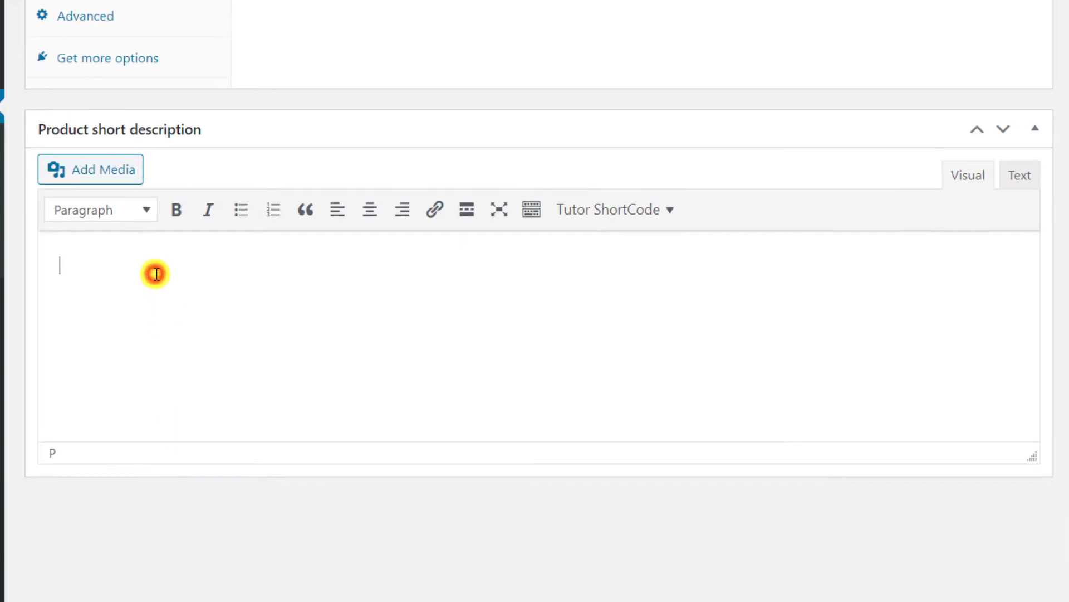
pyautogui.hotkey('ctrl', 'v')
pyautogui.scroll(-2, 1030, 405)
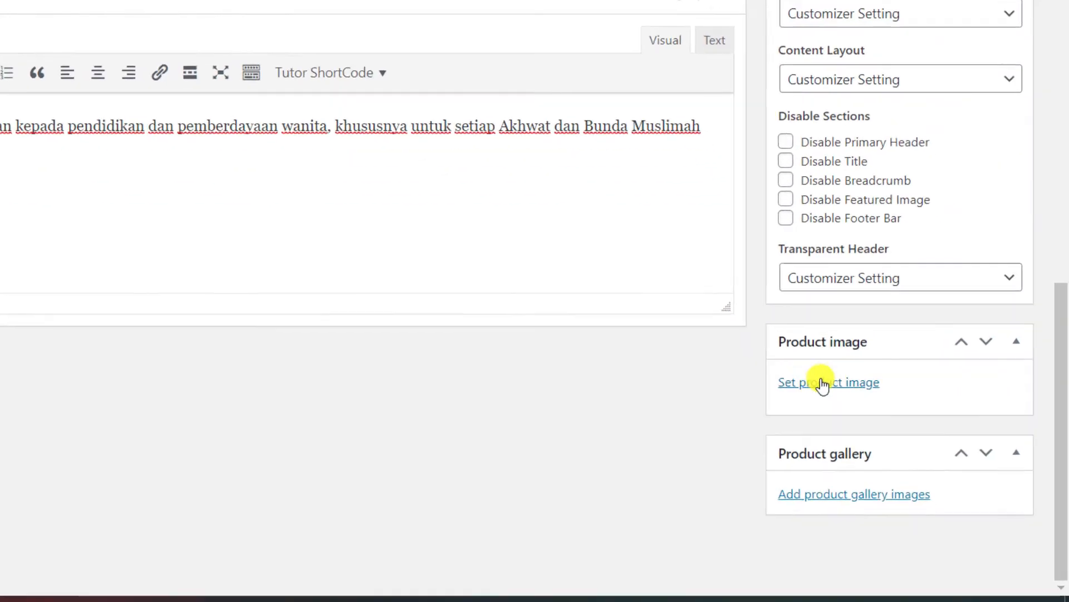
# Upload feature-image-1.png and set it as the product image.
pyautogui.click(860, 425)
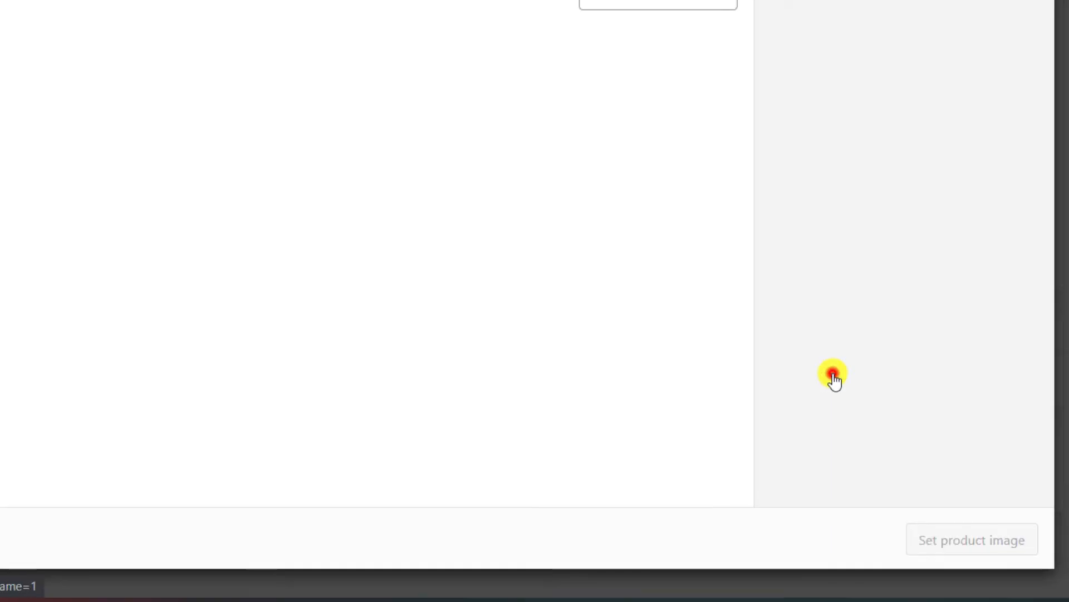
pyautogui.click(75, 60)
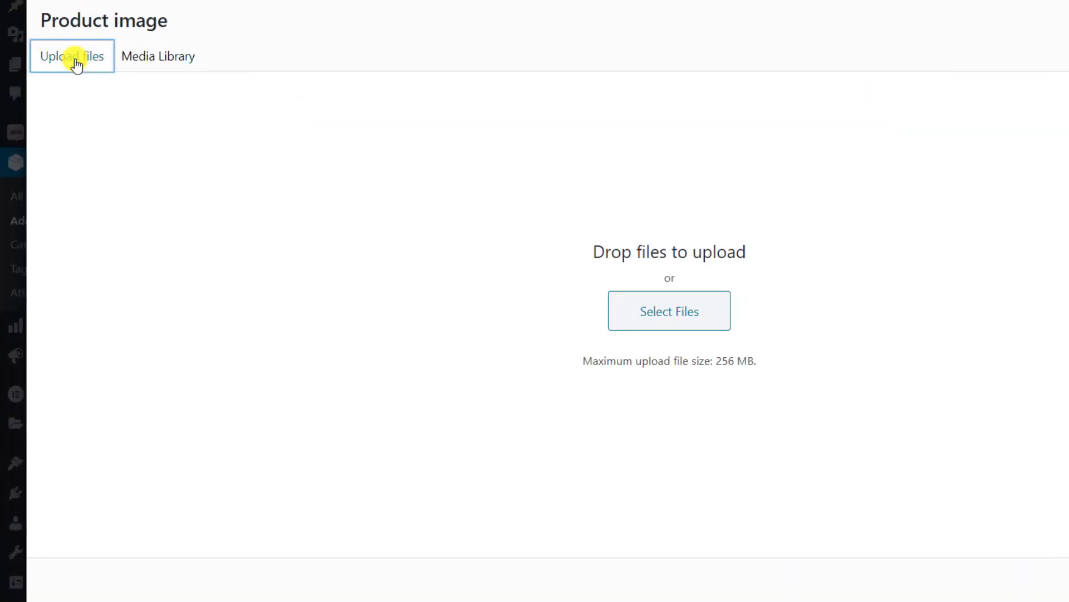
pyautogui.click(624, 314)
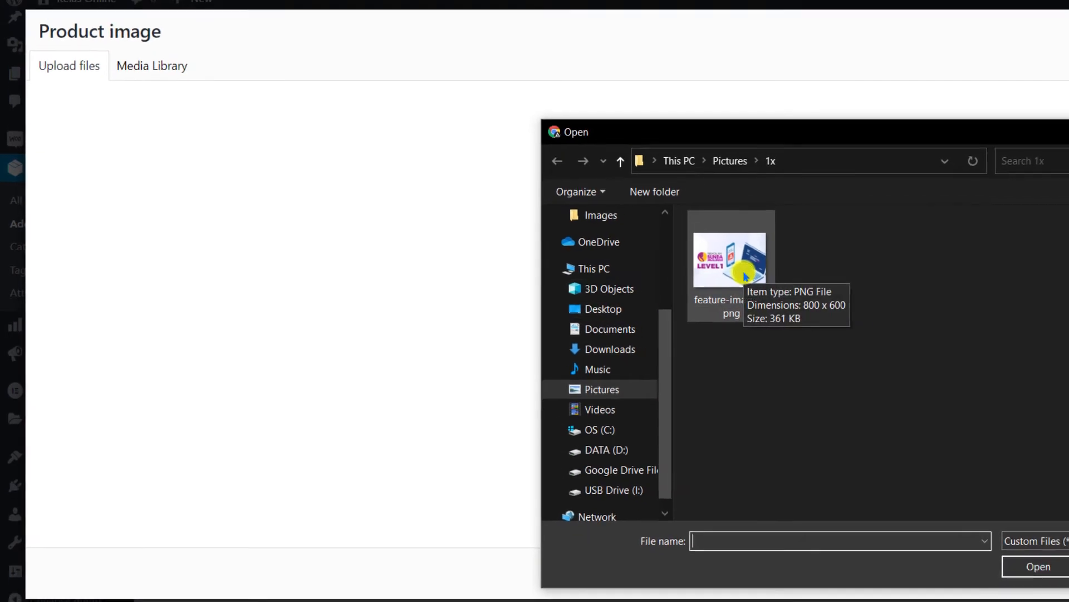
pyautogui.doubleClick(776, 274)
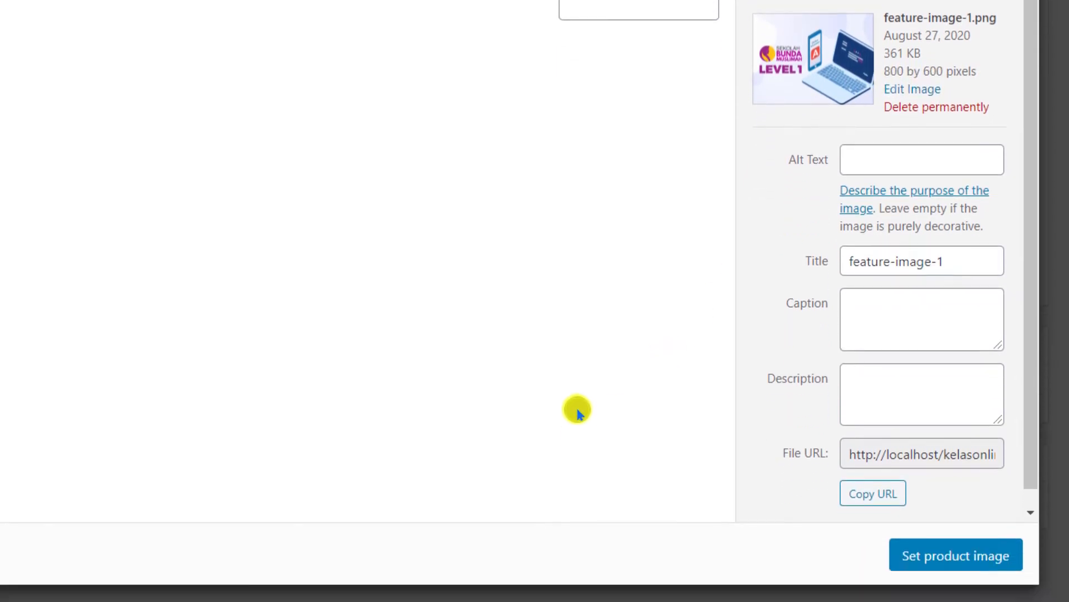
pyautogui.click(944, 560)
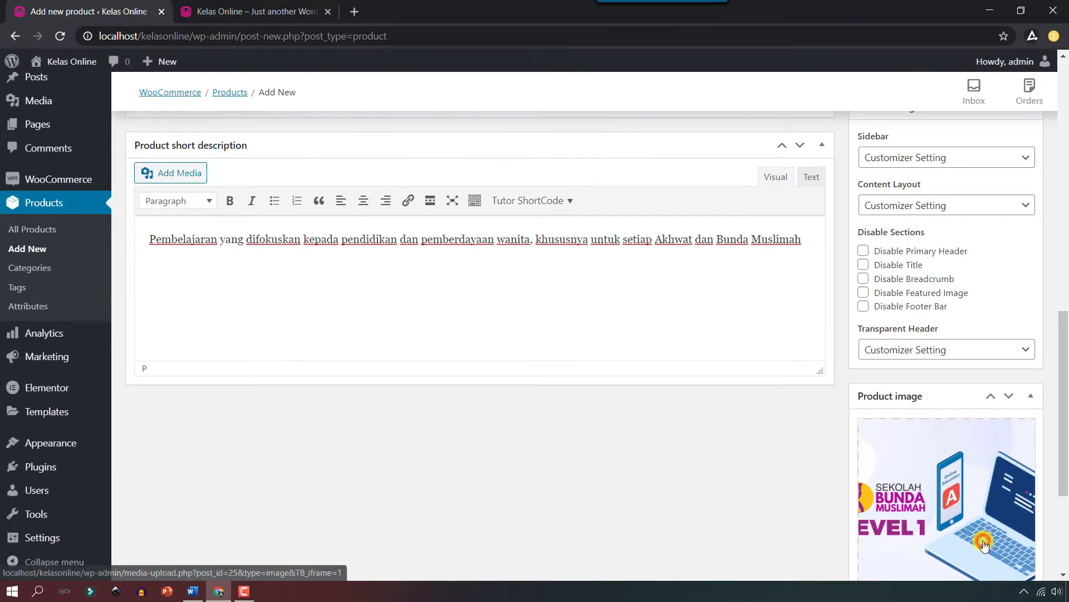
# Publish the Sekolah Bunda Muslimah Level 1 product and preview its live page showing Rp0 pricing.
pyautogui.scroll(15, 984, 546)
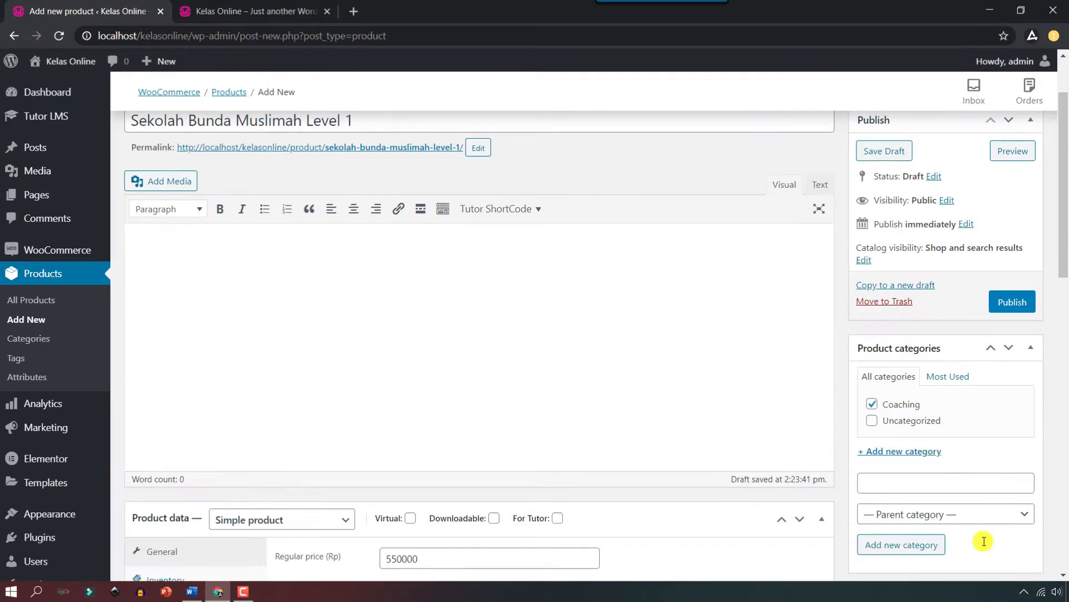
pyautogui.click(995, 306)
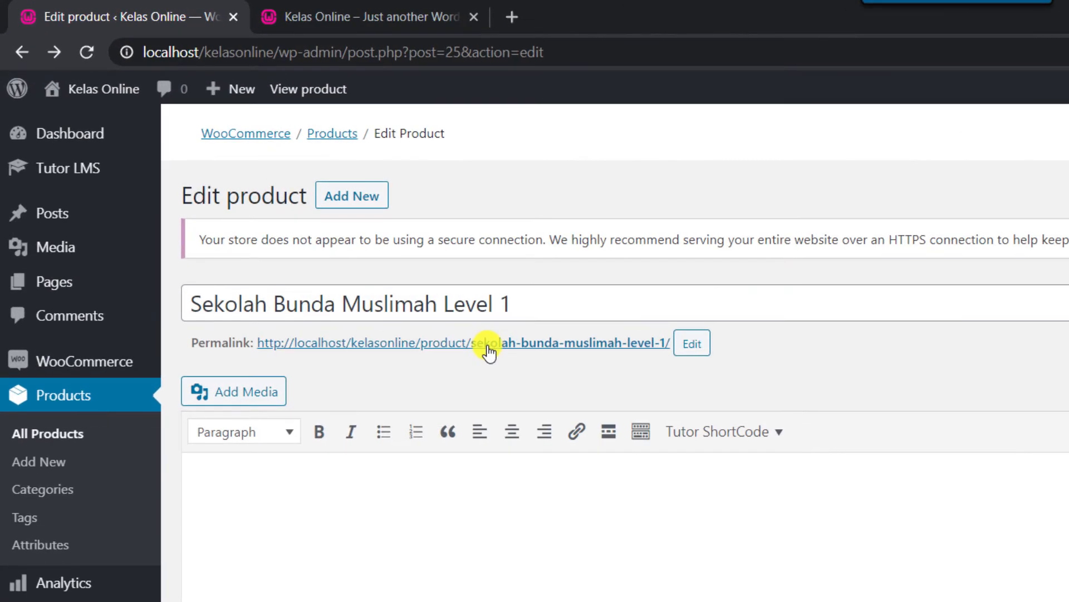
pyautogui.rightClick(336, 237)
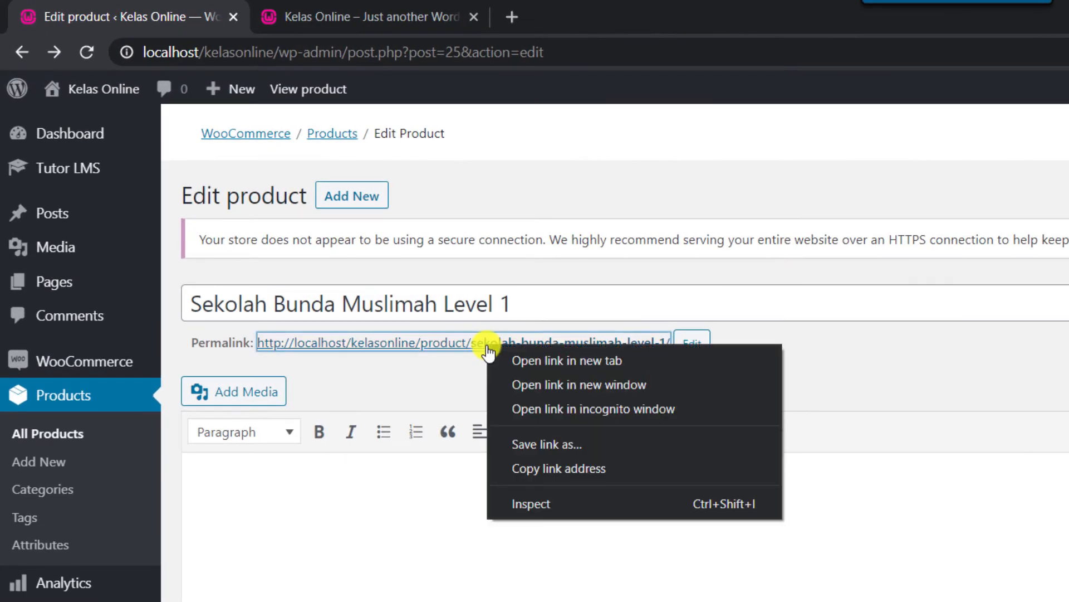
pyautogui.click(567, 360)
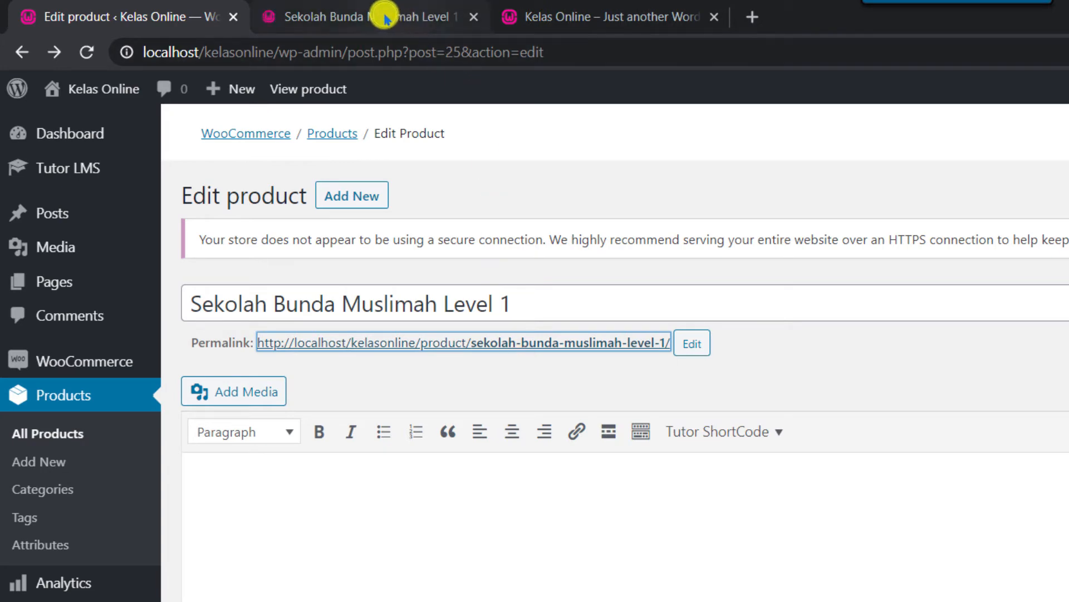
pyautogui.click(370, 24)
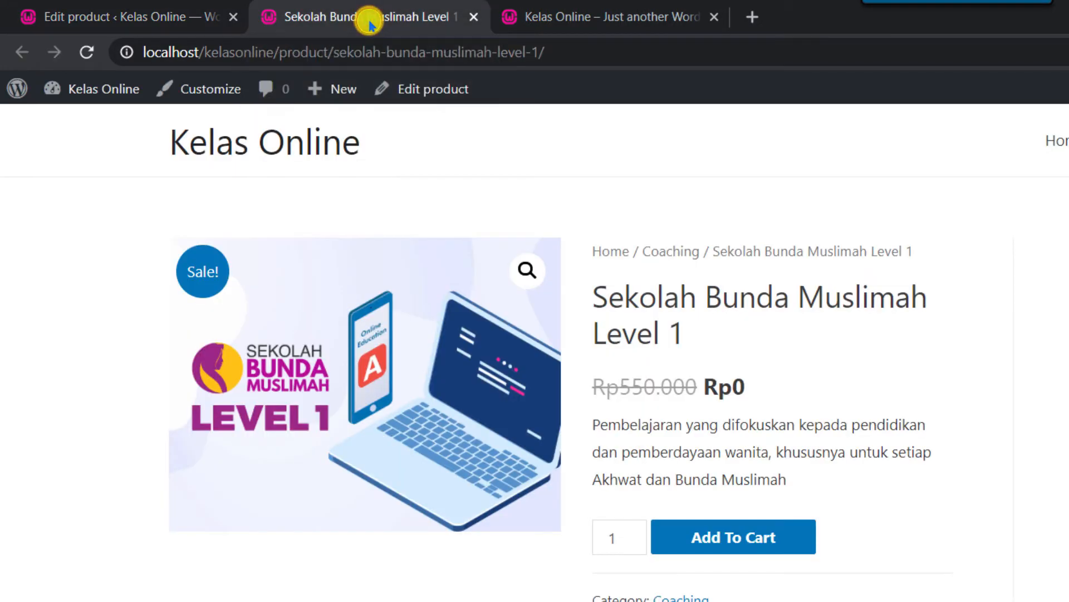
pyautogui.click(474, 17)
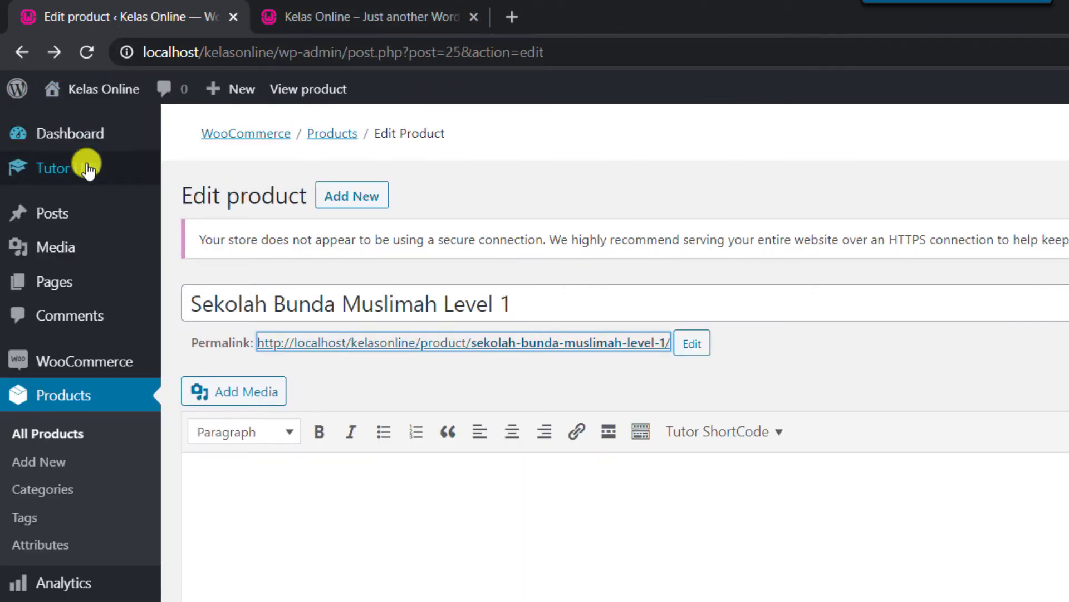
pyautogui.moveTo(81, 173)
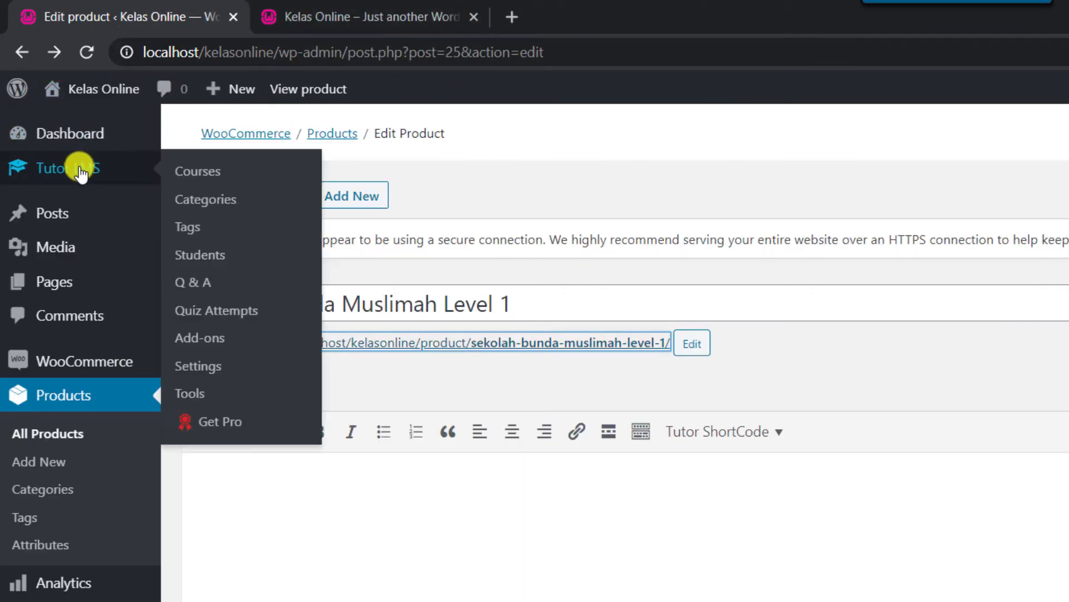
# Start a new Tutor LMS course titled 'Sekolah Bunda Muslimah' and add a Coaching category.
pyautogui.click(213, 177)
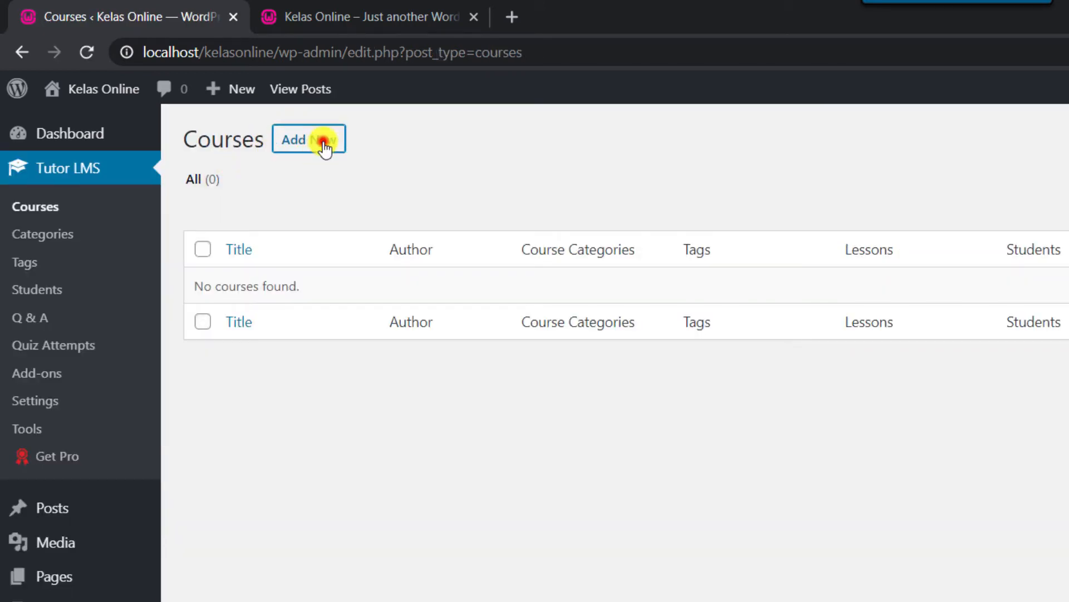
pyautogui.click(324, 143)
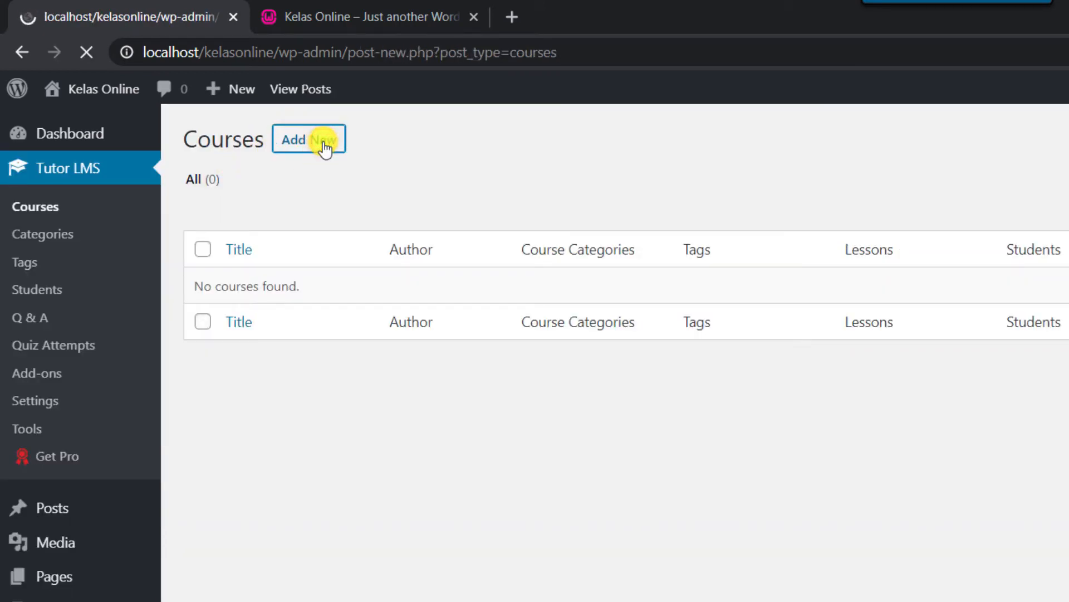
pyautogui.write('Sekolah Bunda Muslimah')
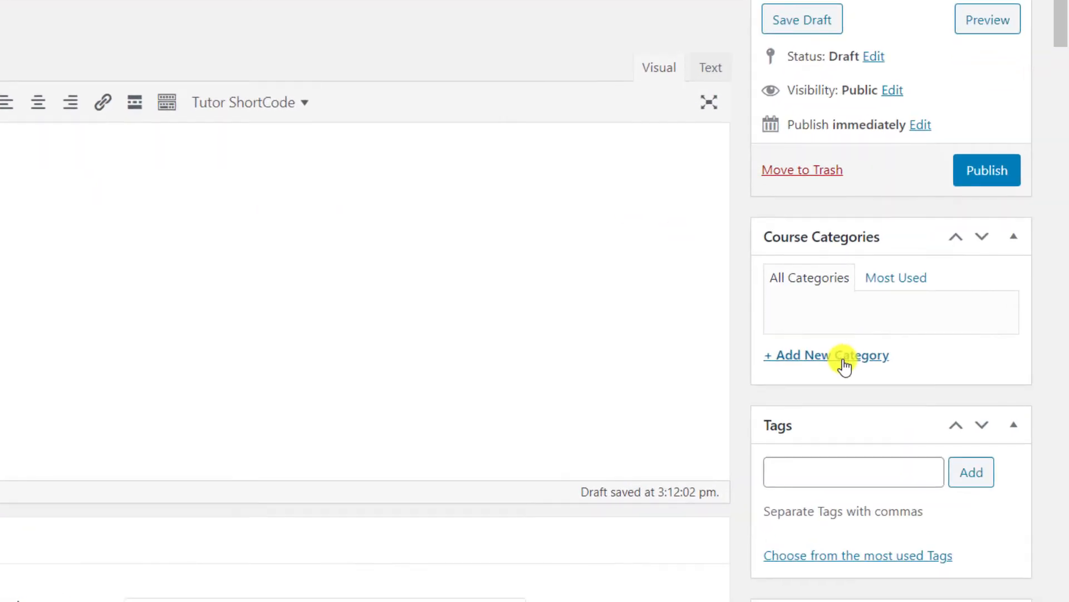
pyautogui.click(843, 359)
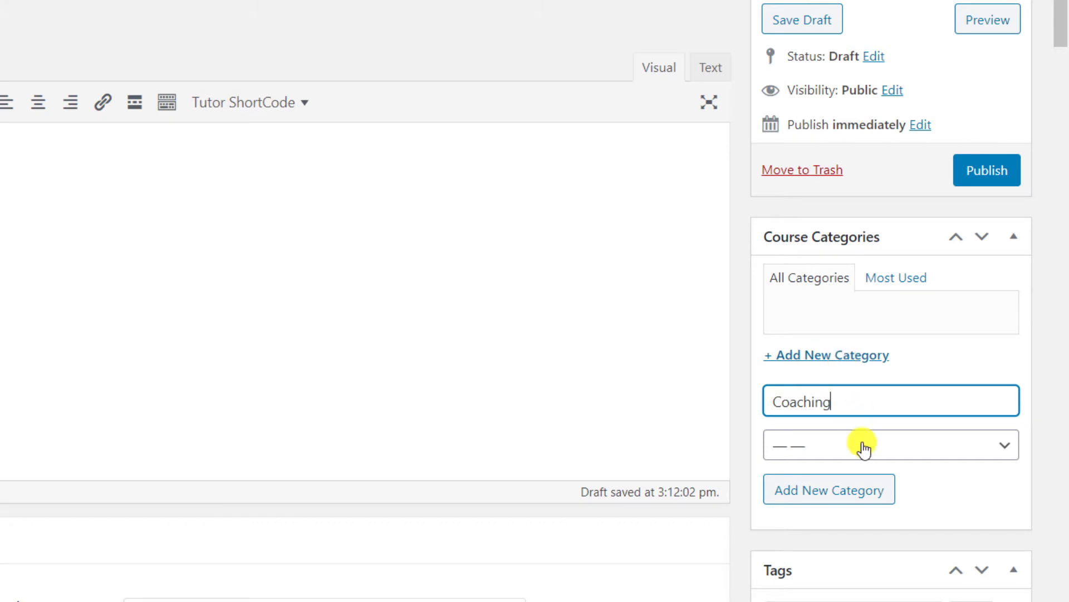
pyautogui.click(857, 493)
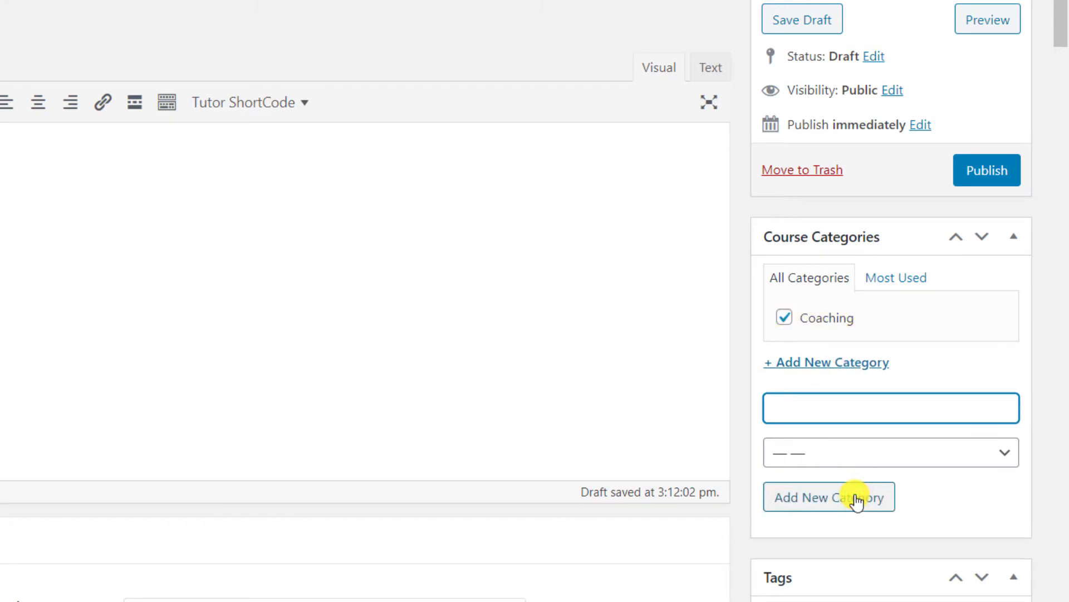
# Attach the Sekolah Bunda Muslimah Level 1 product to the course as a paid course.
pyautogui.scroll(-5, 856, 500)
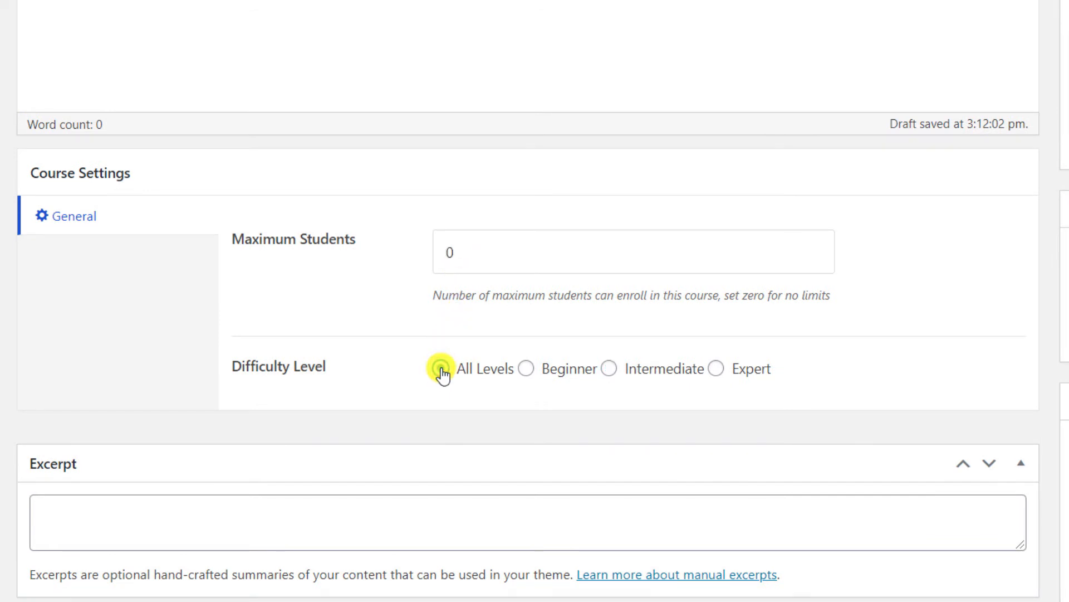
pyautogui.scroll(-5, 442, 371)
pyautogui.scroll(-2, 442, 368)
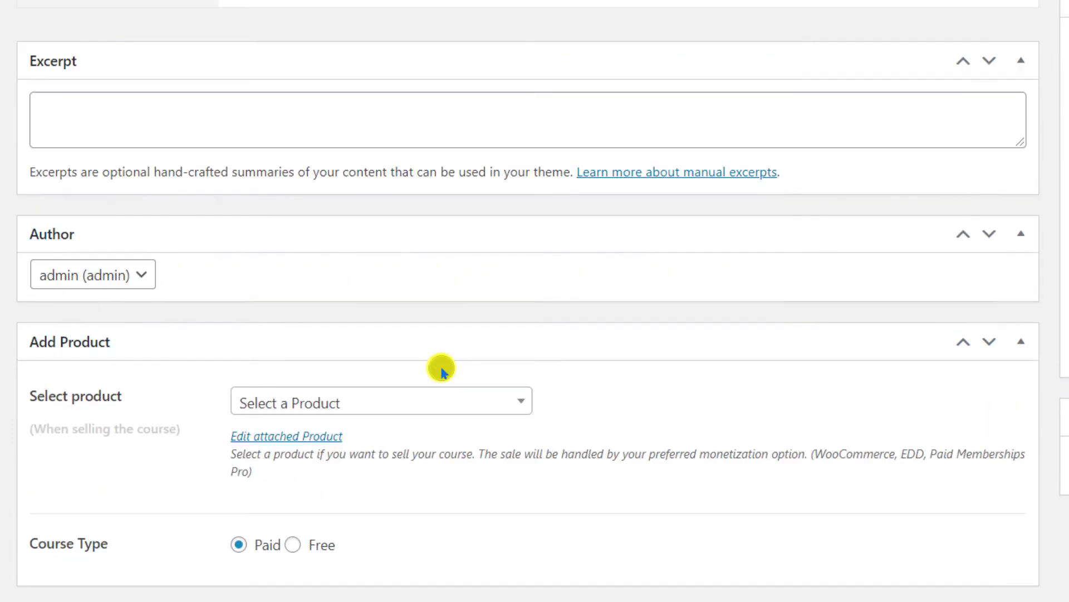
pyautogui.click(473, 402)
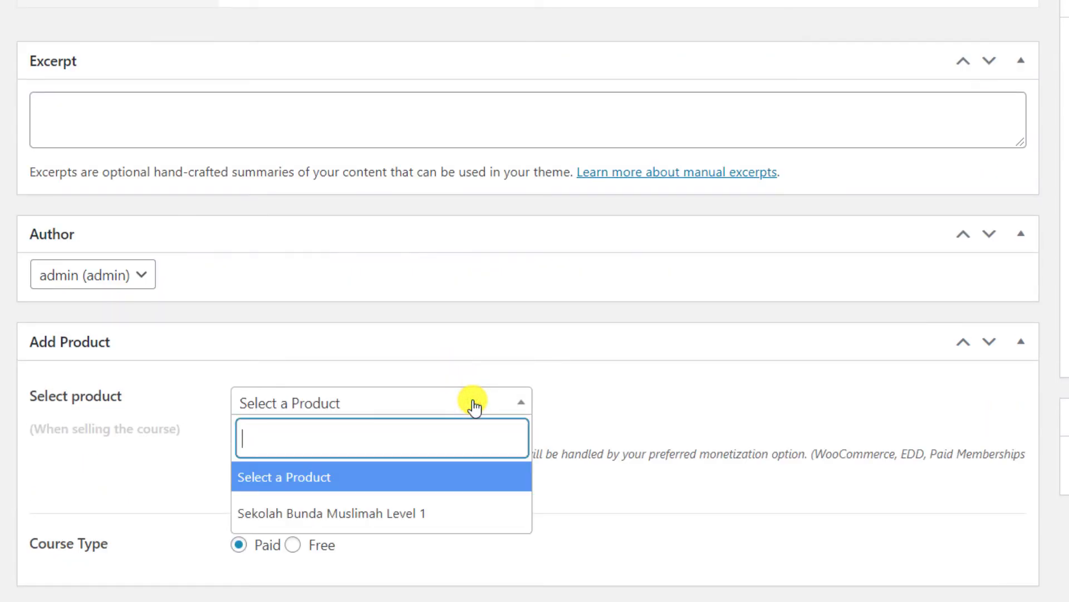
pyautogui.click(384, 516)
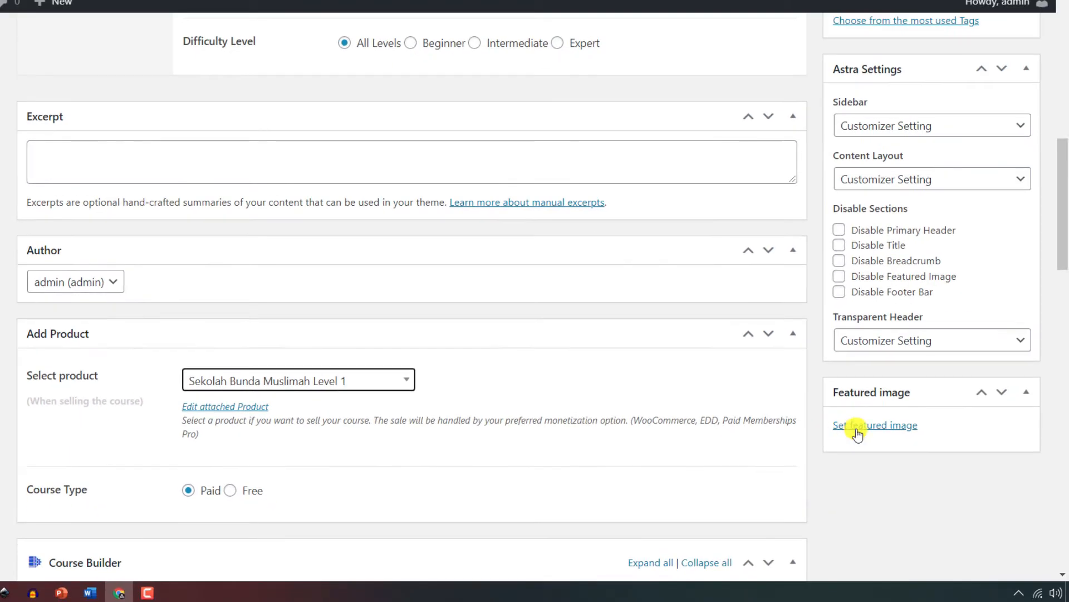
# Set feature-image-1.png from the Media Library as the course's featured image.
pyautogui.click(878, 436)
pyautogui.click(88, 215)
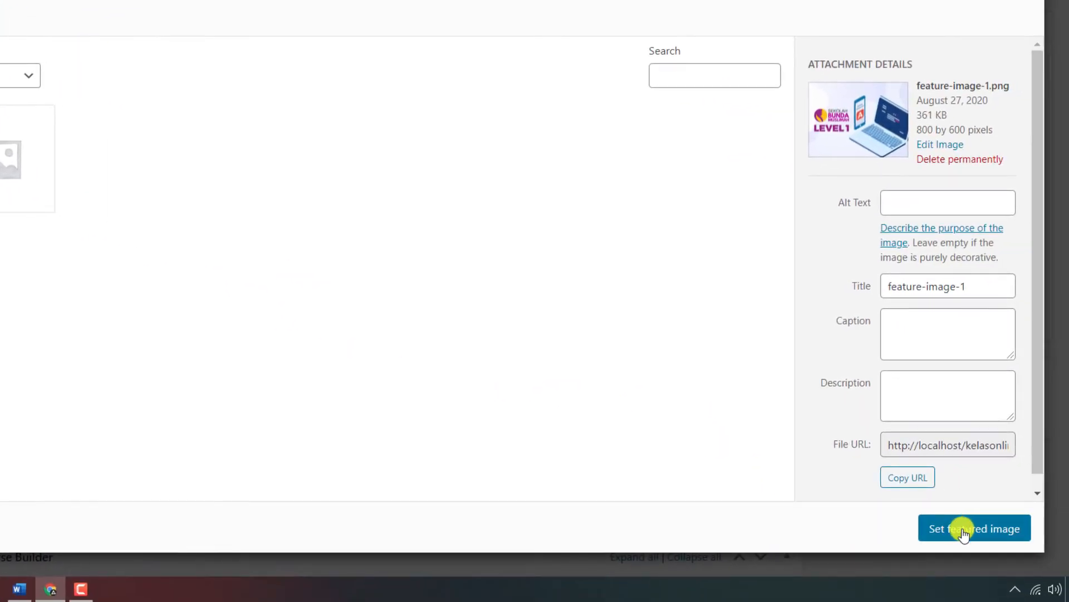
pyautogui.click(962, 528)
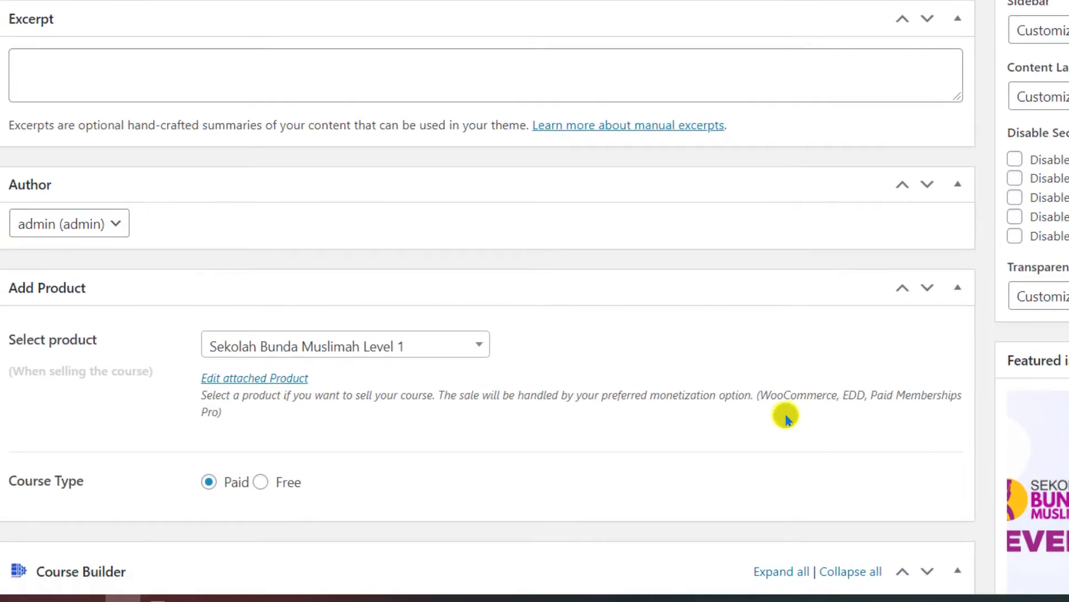
pyautogui.scroll(-5, 608, 426)
pyautogui.scroll(-1, 806, 422)
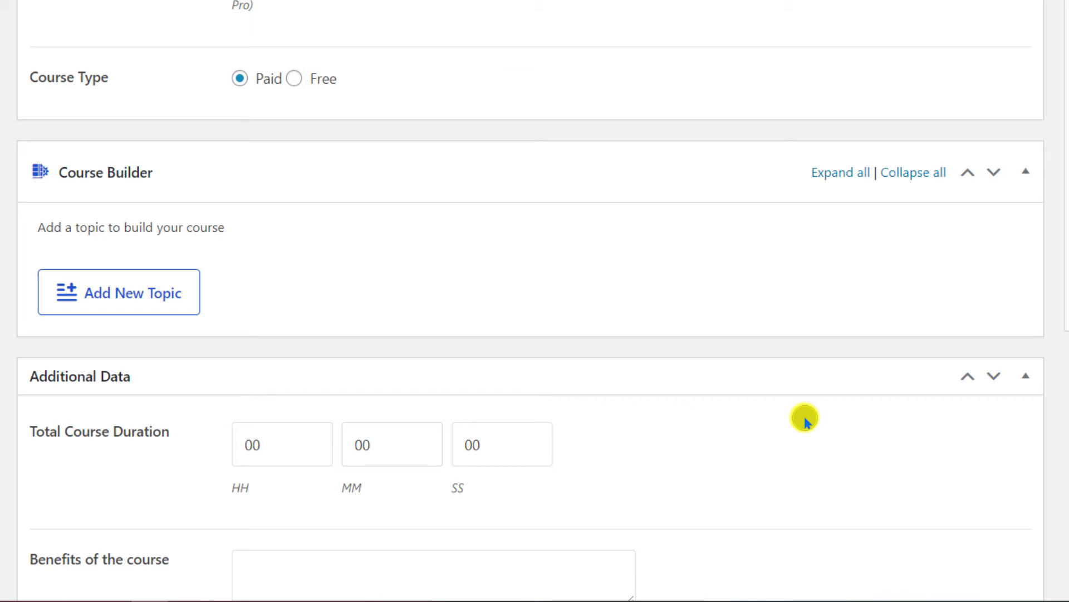
pyautogui.click(131, 295)
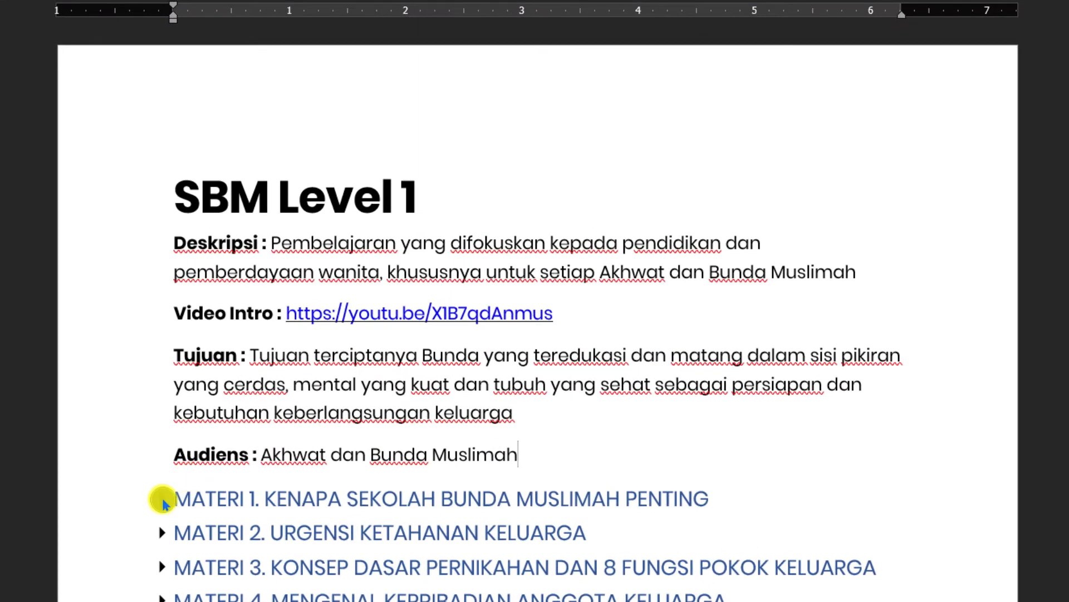
# Add the topic 'MATERI 1. KENAPA SEKOLAH BUNDA MUSLIMAH PENTING' using the heading copied from the Word outline.
pyautogui.click(162, 499)
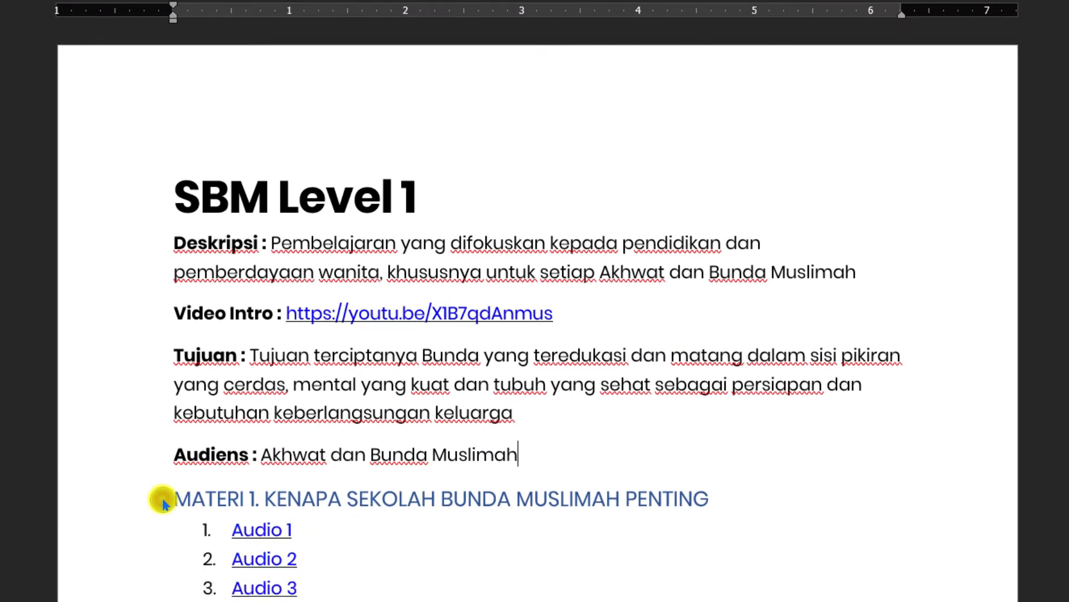
pyautogui.moveTo(706, 496); pyautogui.dragTo(201, 494)
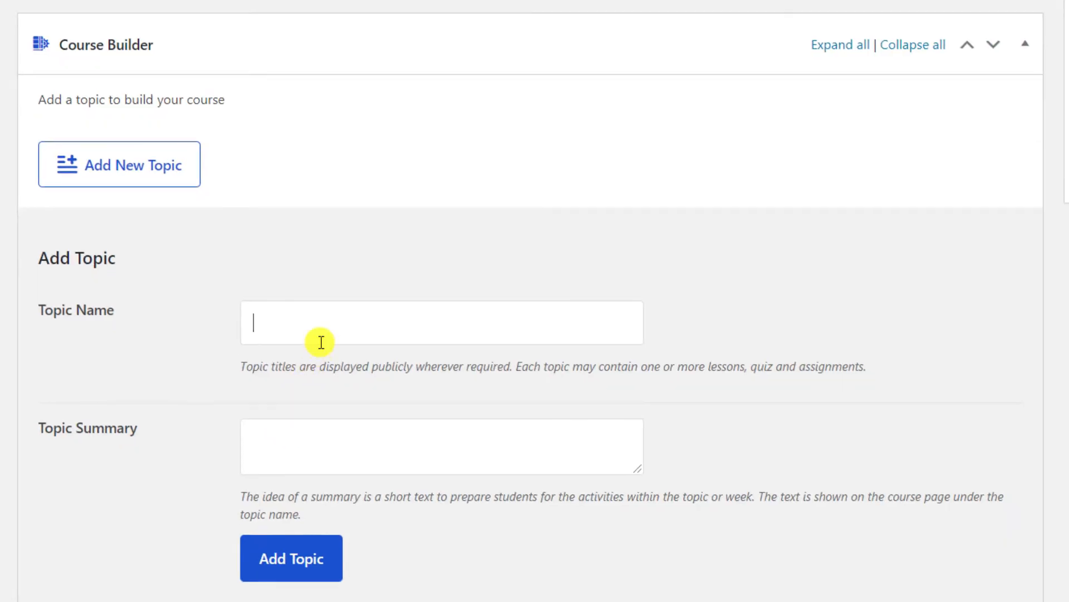
pyautogui.write('MATERI 1. KENAPA SEKOLAH BUNDA MUSLIMAH PENTING')
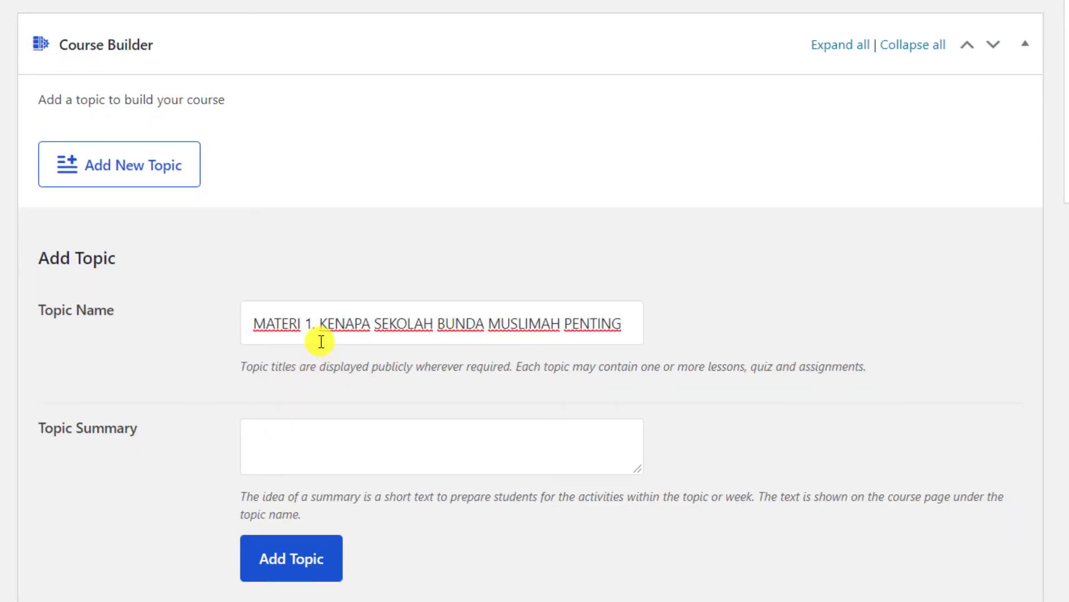
pyautogui.click(282, 557)
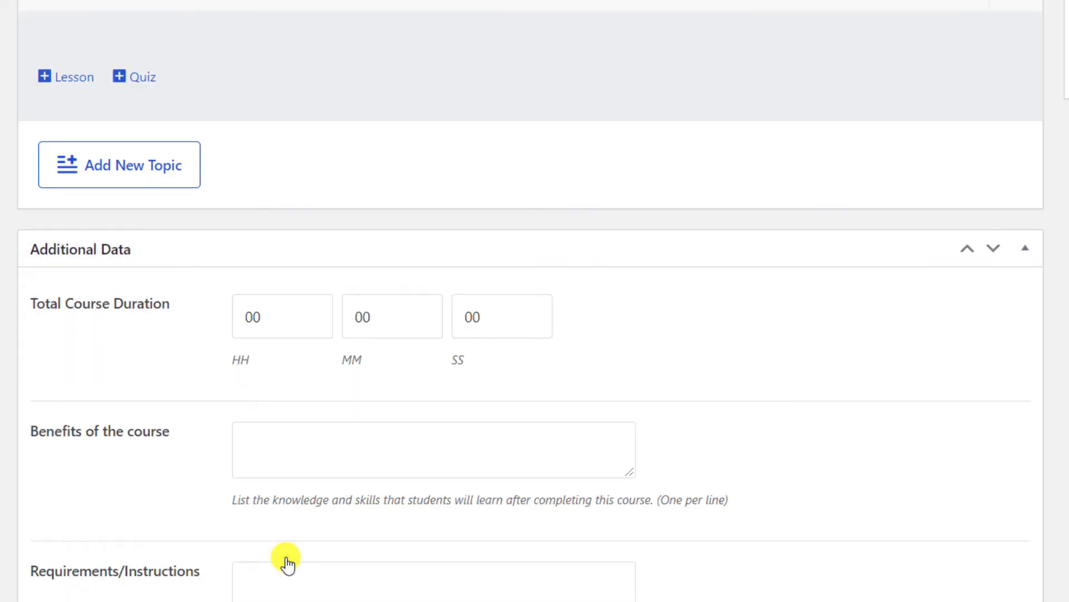
pyautogui.scroll(5, 401, 454)
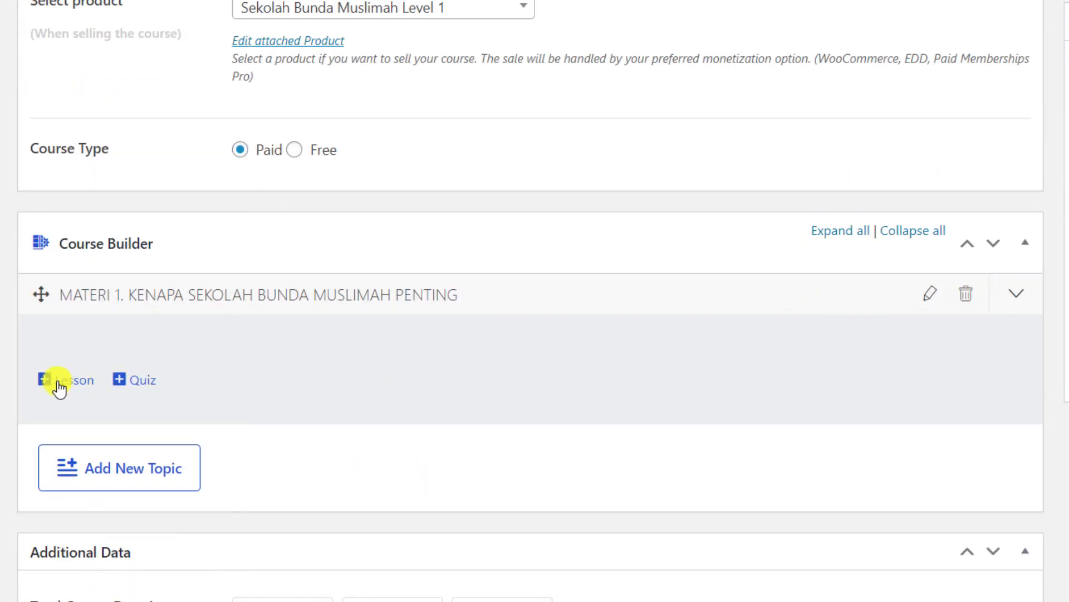
# Create a new lesson under MATERI 1 titled 'Audio 1', copied from the outline.
pyautogui.click(65, 381)
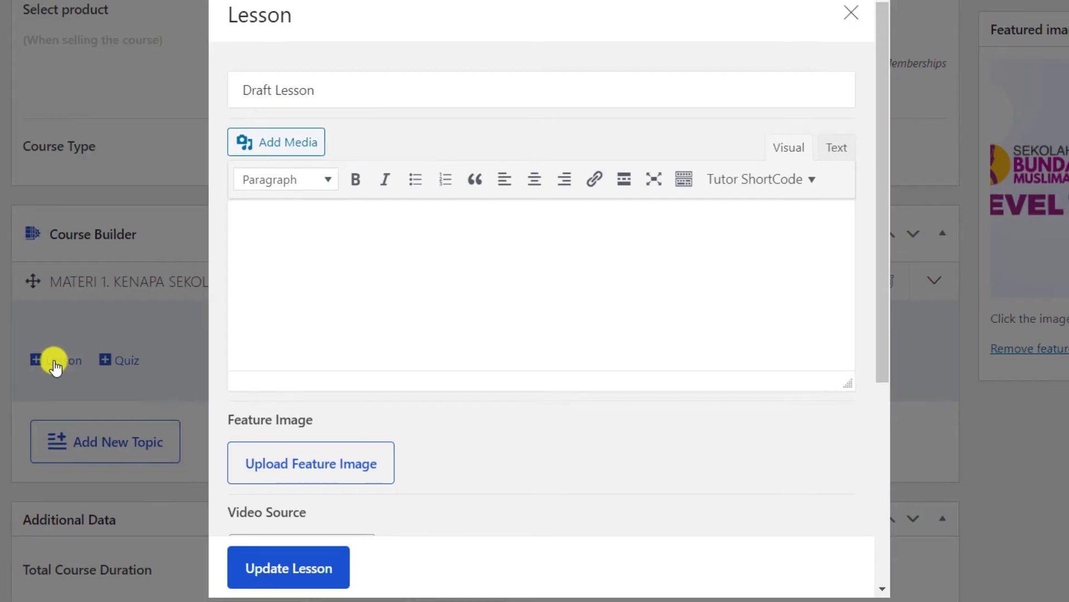
pyautogui.click(424, 88)
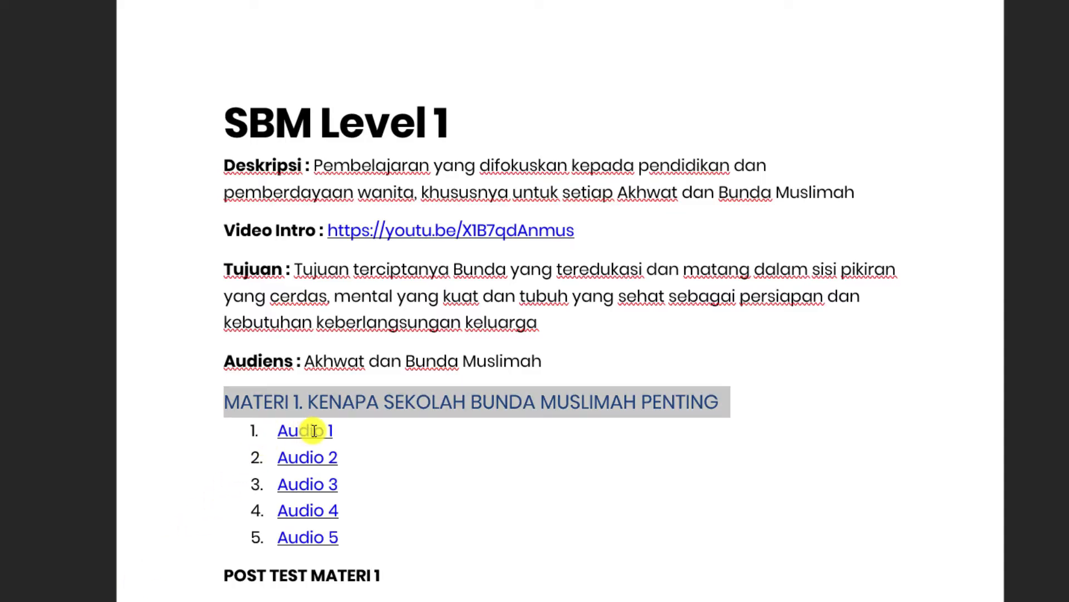
pyautogui.moveTo(333, 431); pyautogui.dragTo(277, 432)
pyautogui.hotkey('ctrl', 'c')
pyautogui.hotkey('alt', 'Tab')
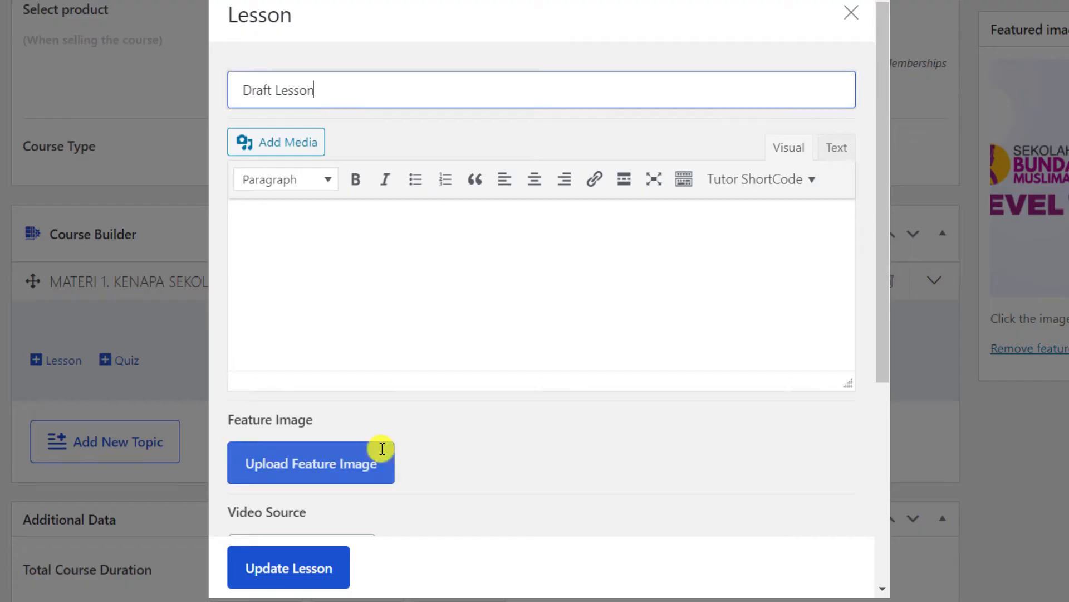
pyautogui.moveTo(332, 87); pyautogui.dragTo(216, 92)
pyautogui.hotkey('ctrl', 'v')
pyautogui.press('BackSpace')
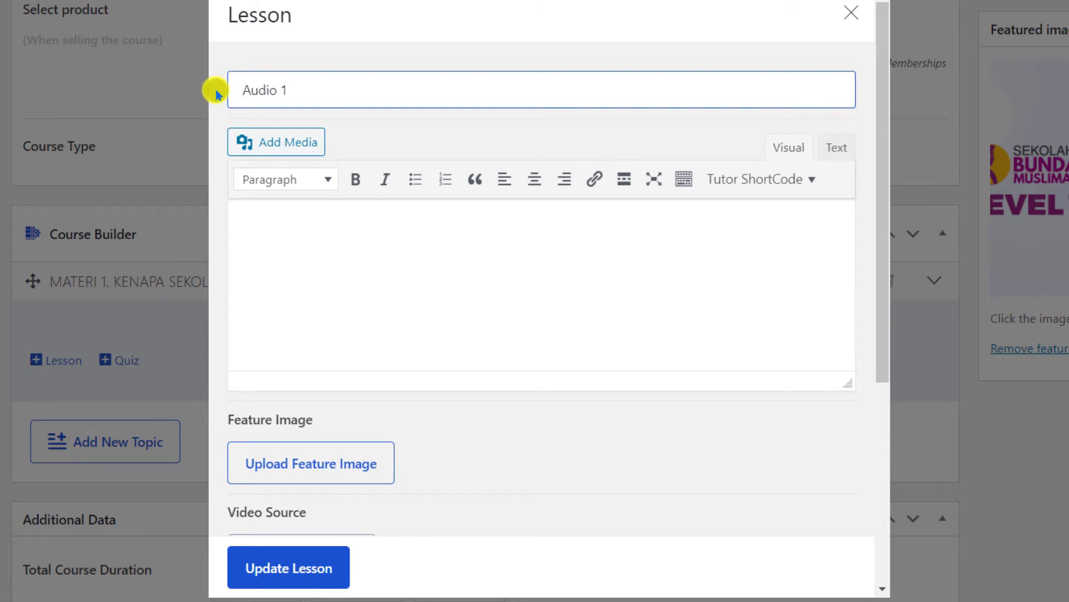
# Embed the 01.ogg audio from its Word hyperlink into the lesson and save it.
pyautogui.click(292, 147)
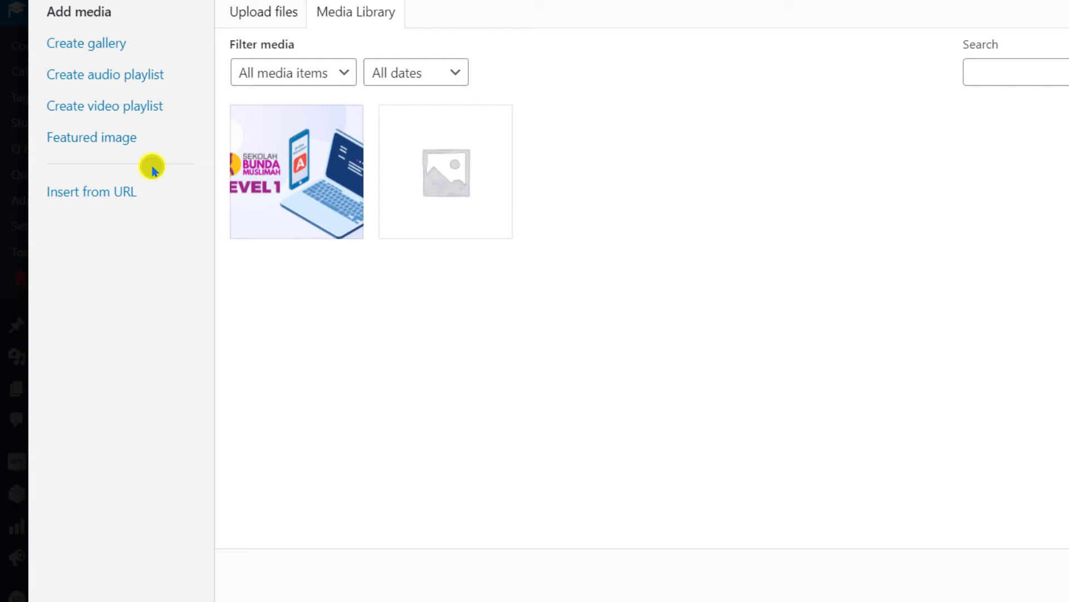
pyautogui.click(94, 196)
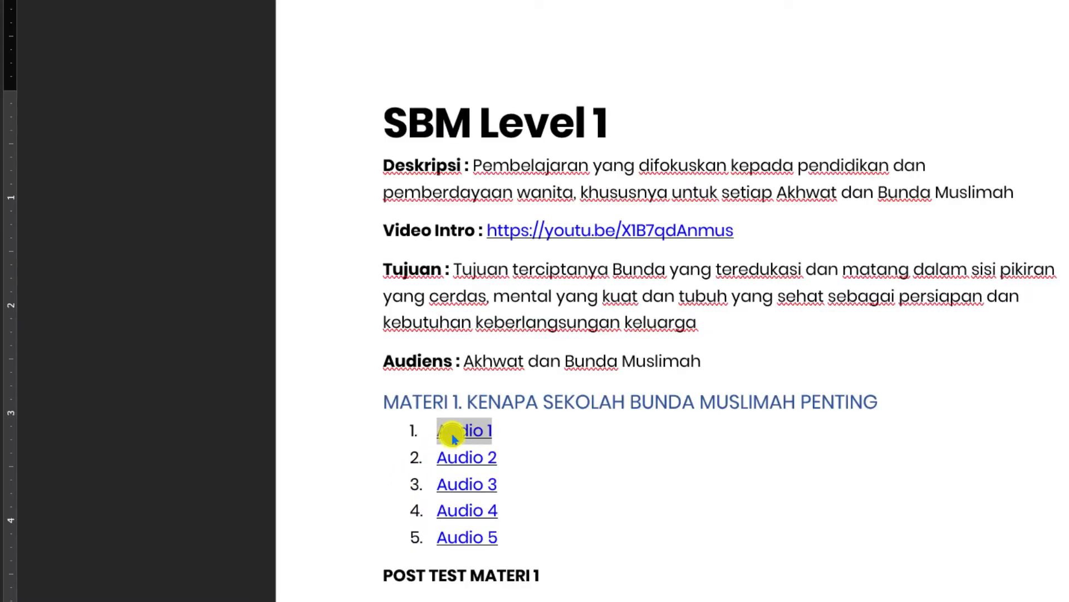
pyautogui.rightClick(452, 437)
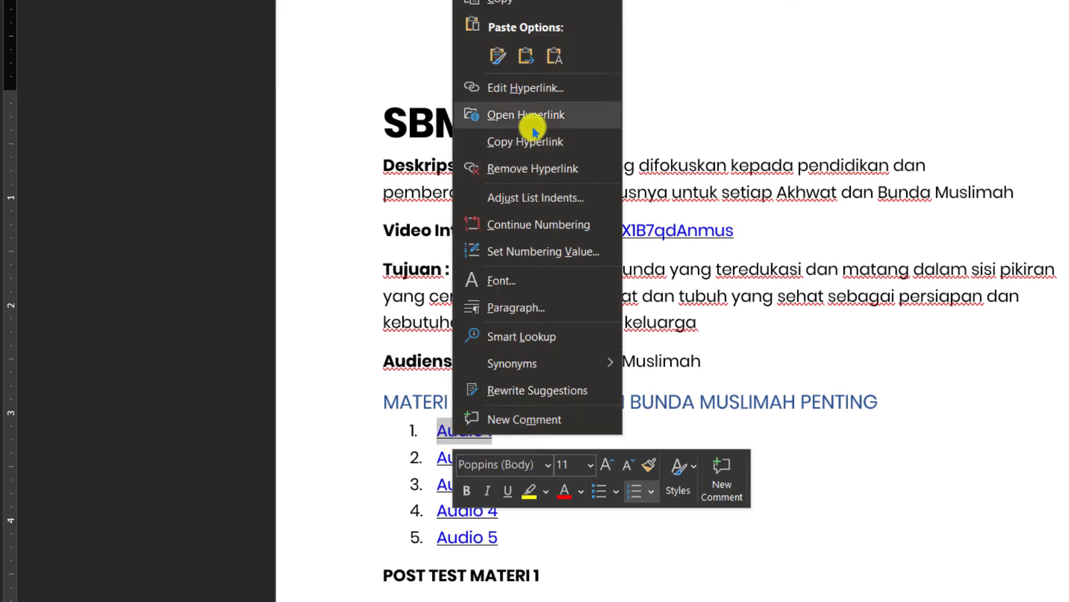
pyautogui.click(518, 143)
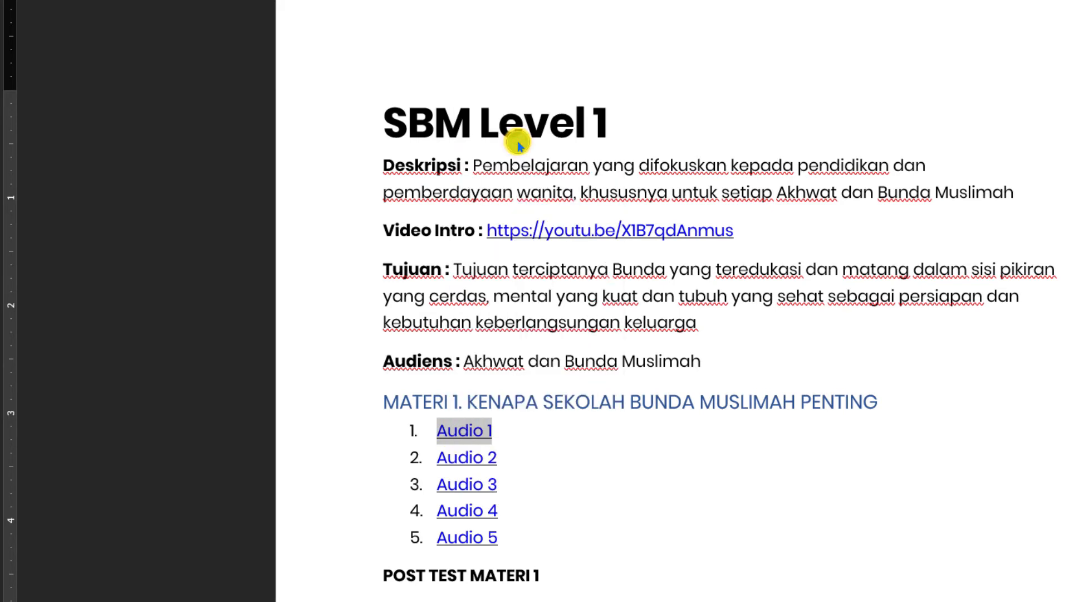
pyautogui.hotkey('alt', 'Tab')
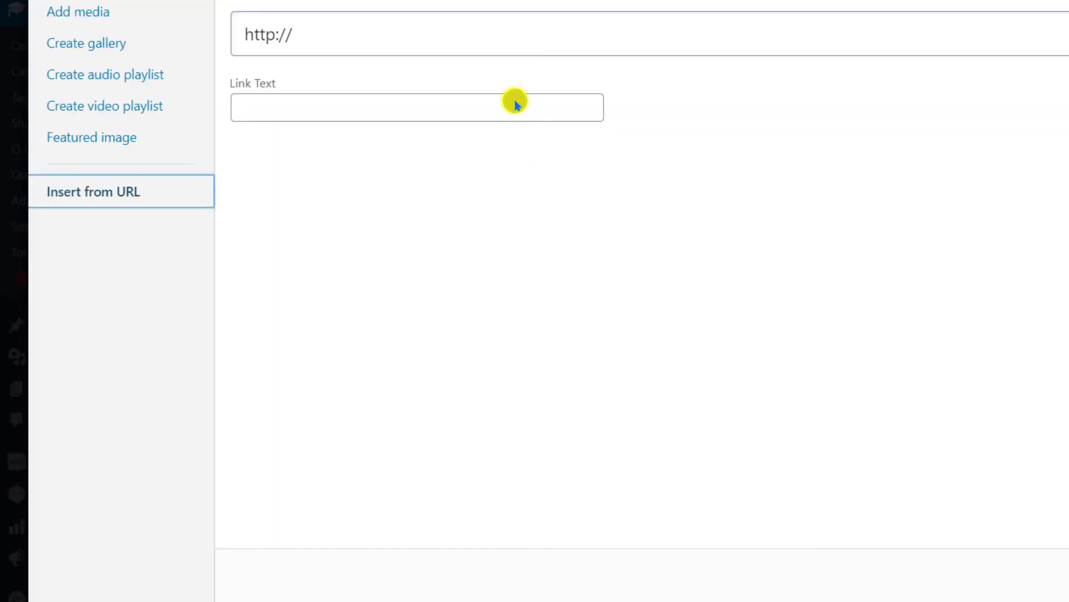
pyautogui.click(446, 34)
pyautogui.hotkey('ctrl', 'v')
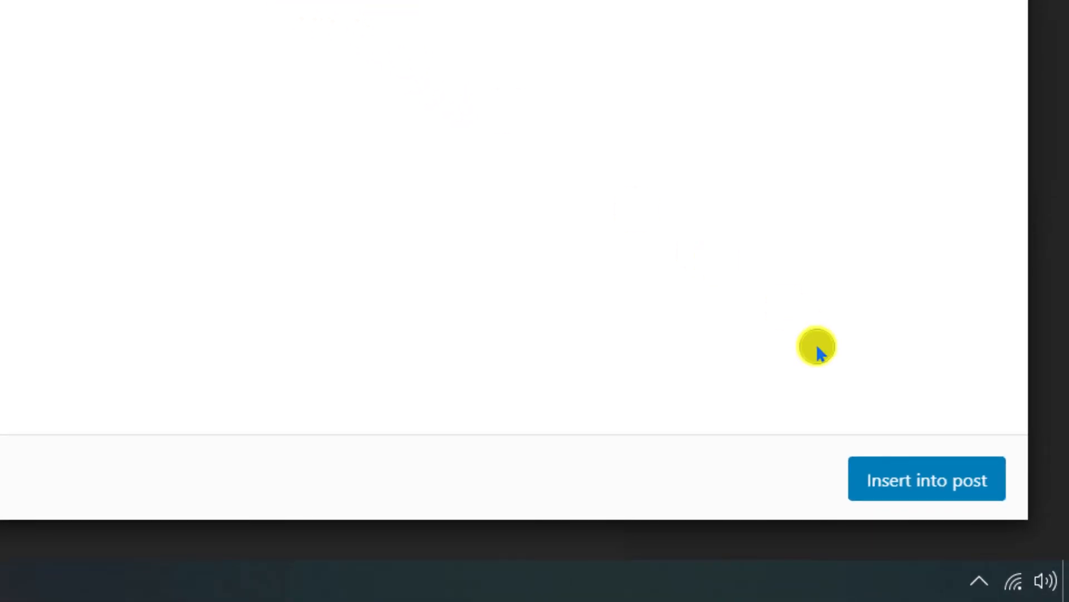
pyautogui.click(903, 489)
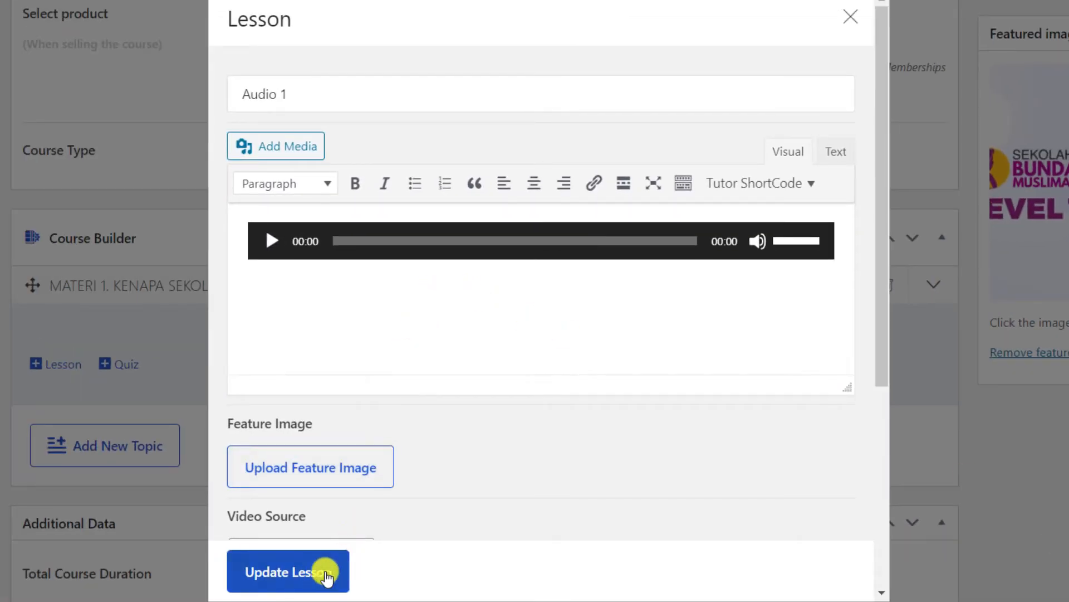
pyautogui.click(296, 577)
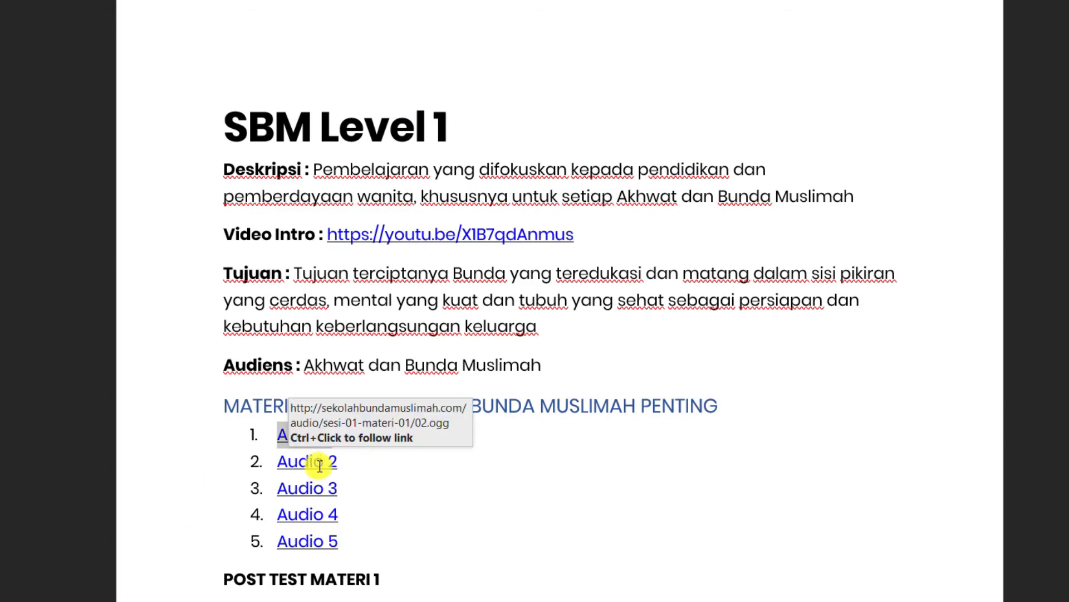
# Add and save lesson 'Audio 2' with its audio embedded from the Word hyperlink.
pyautogui.click(287, 461)
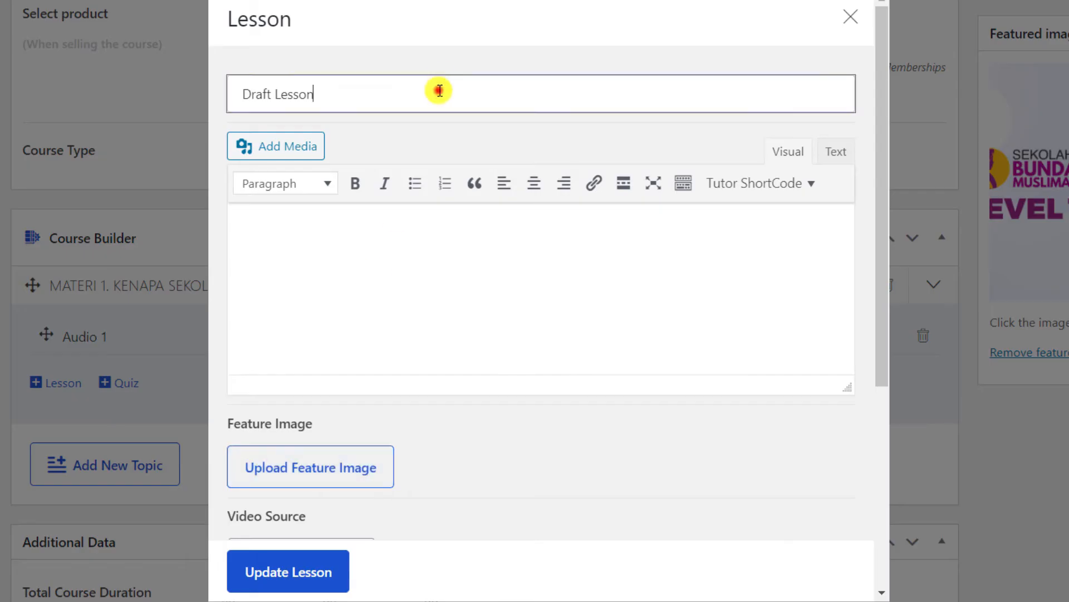
pyautogui.hotkey('ctrl', 'a')
pyautogui.write('A')
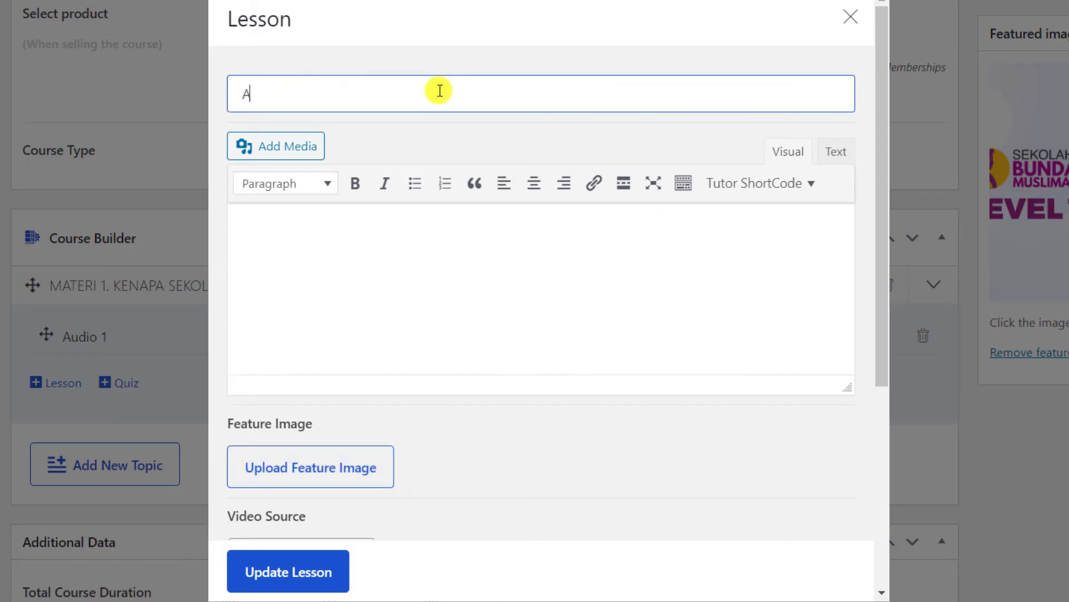
pyautogui.click(255, 95)
pyautogui.press('BackSpace')
pyautogui.press('BackSpace')
pyautogui.press('BackSpace')
pyautogui.click(295, 147)
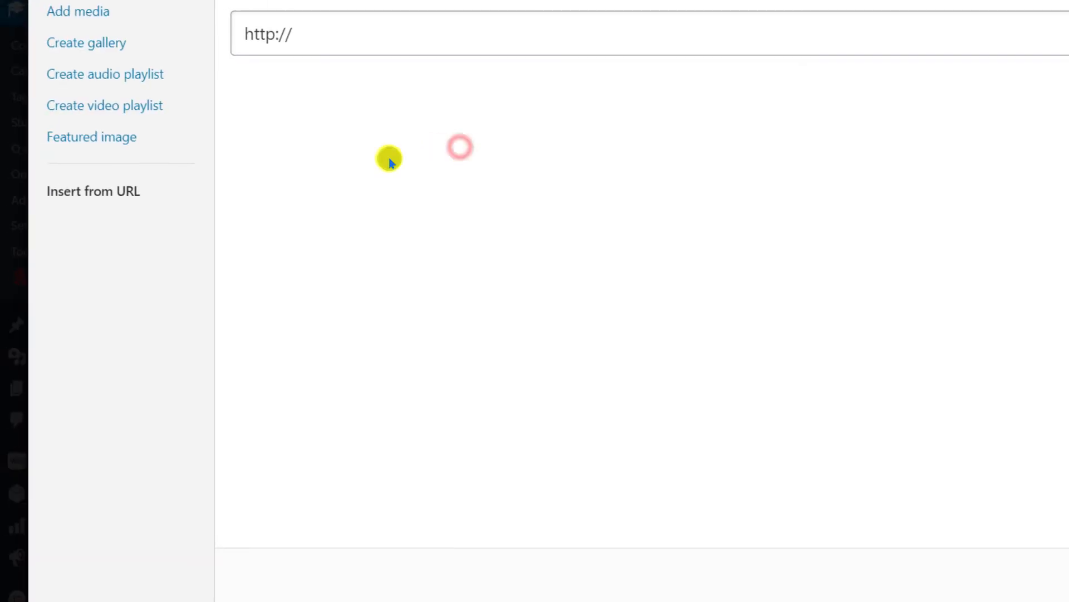
pyautogui.rightClick(449, 454)
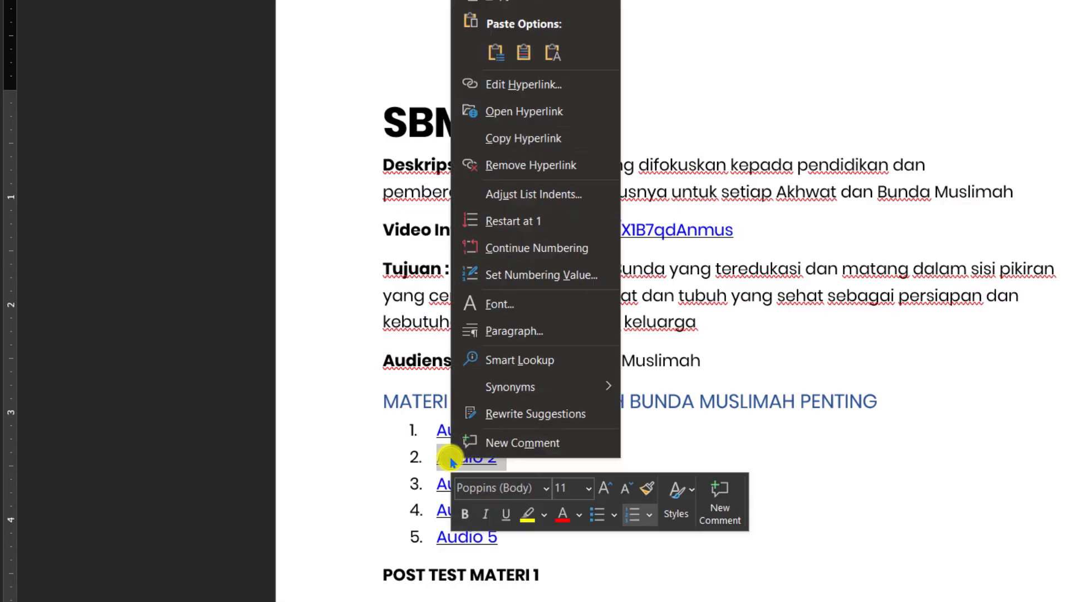
pyautogui.click(530, 138)
pyautogui.tripleClick(425, 36)
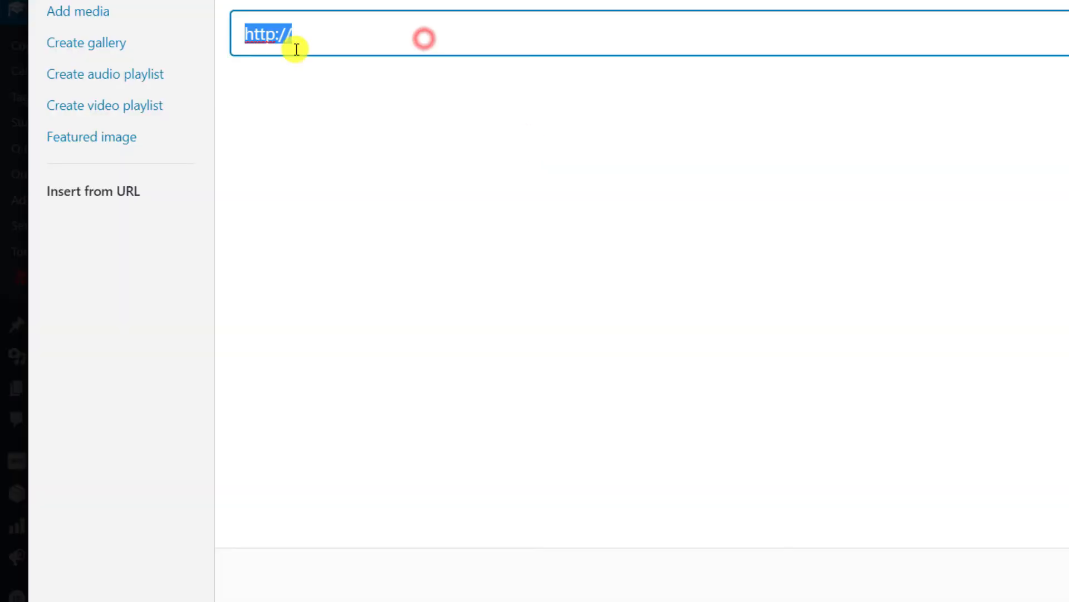
pyautogui.click(973, 518)
pyautogui.click(289, 573)
# Add and save lesson 'Audio 3' with its audio embedded from the Word hyperlink.
pyautogui.click(61, 424)
pyautogui.click(334, 92)
pyautogui.write('Audio 3')
pyautogui.click(267, 147)
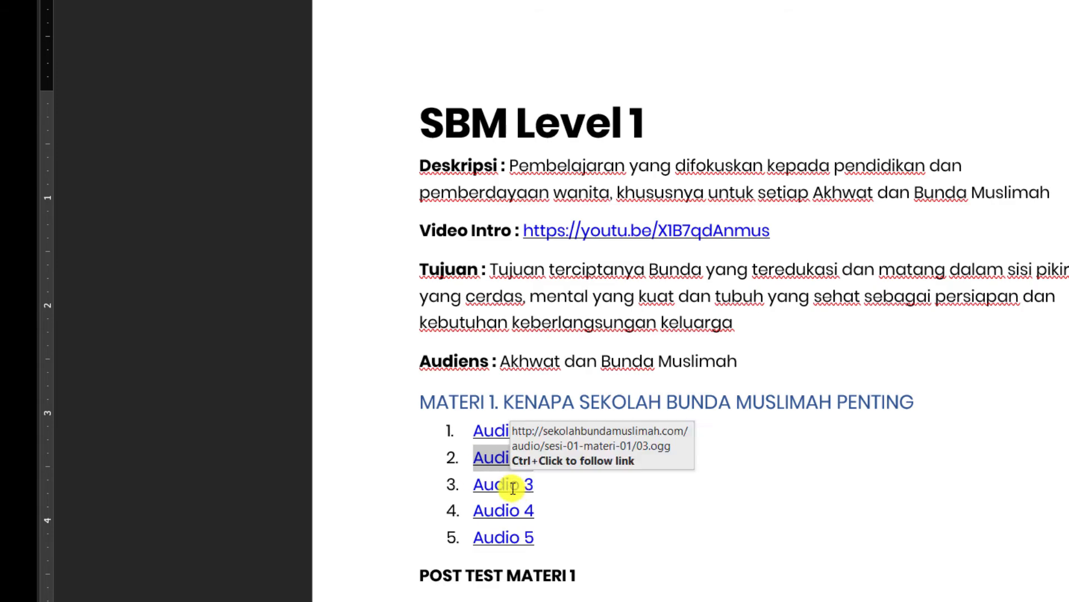
pyautogui.rightClick(513, 488)
pyautogui.click(609, 167)
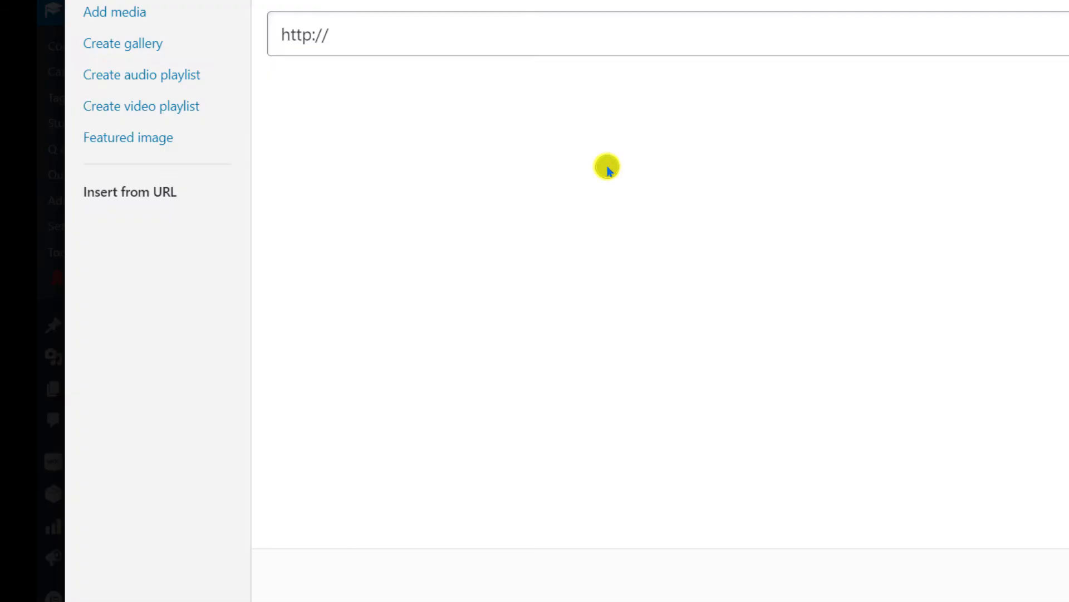
pyautogui.hotkey('ctrl', 'v')
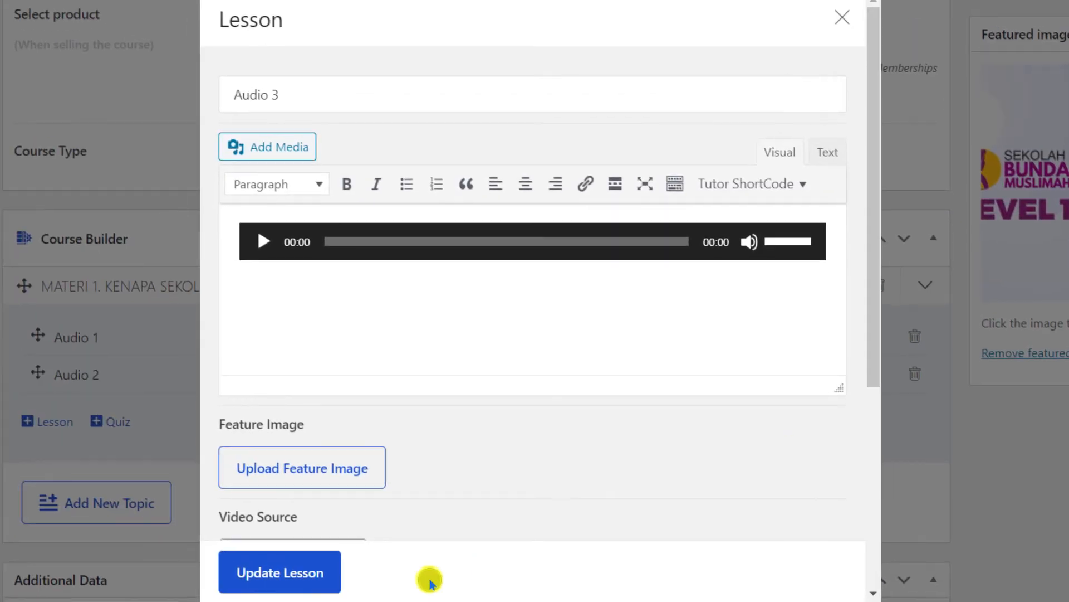
pyautogui.click(120, 511)
pyautogui.click(45, 462)
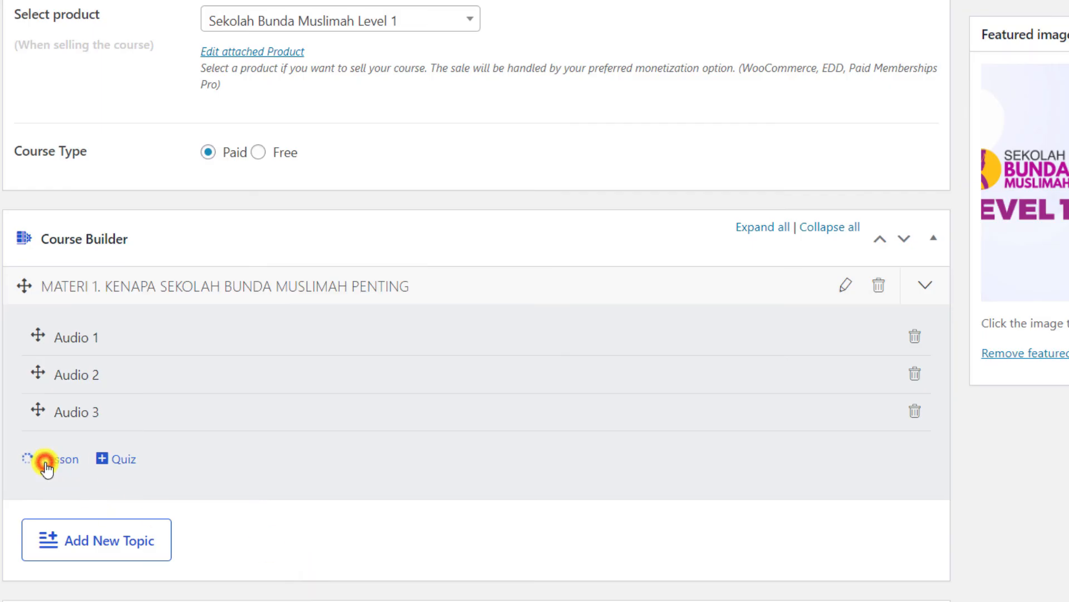
# Add and save lesson 'Audio 4' with its audio embedded from the Word hyperlink.
pyautogui.click(333, 89)
pyautogui.write('Audio')
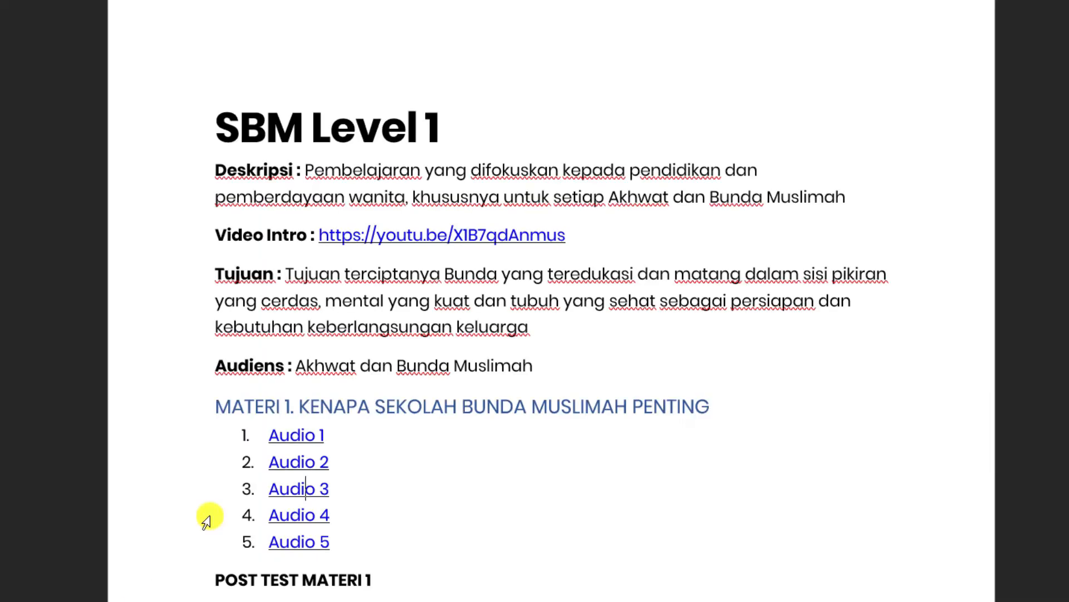
pyautogui.rightClick(301, 513)
pyautogui.click(384, 199)
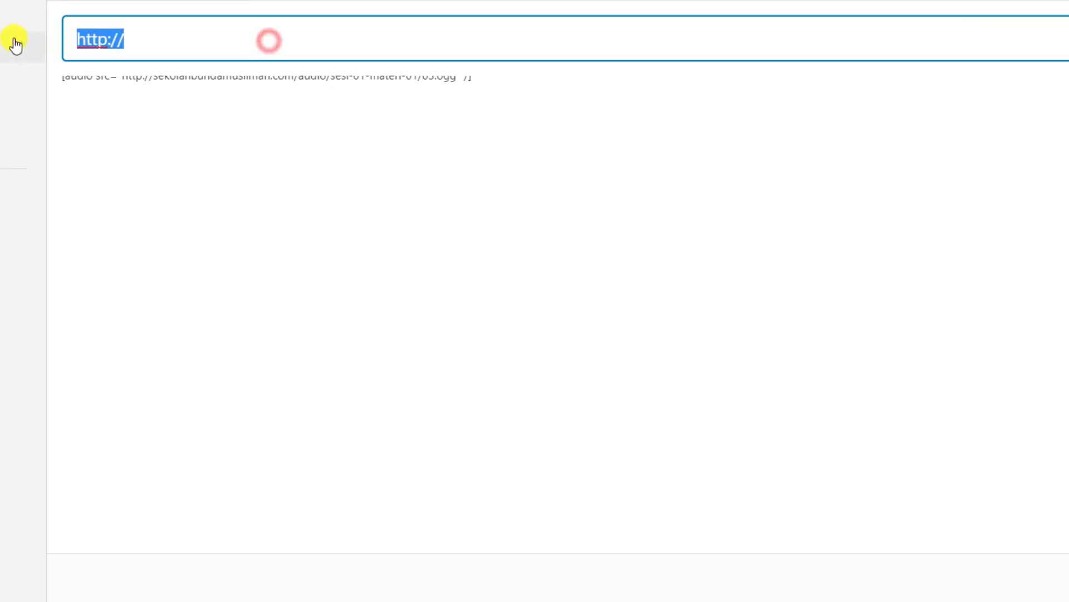
pyautogui.click(962, 518)
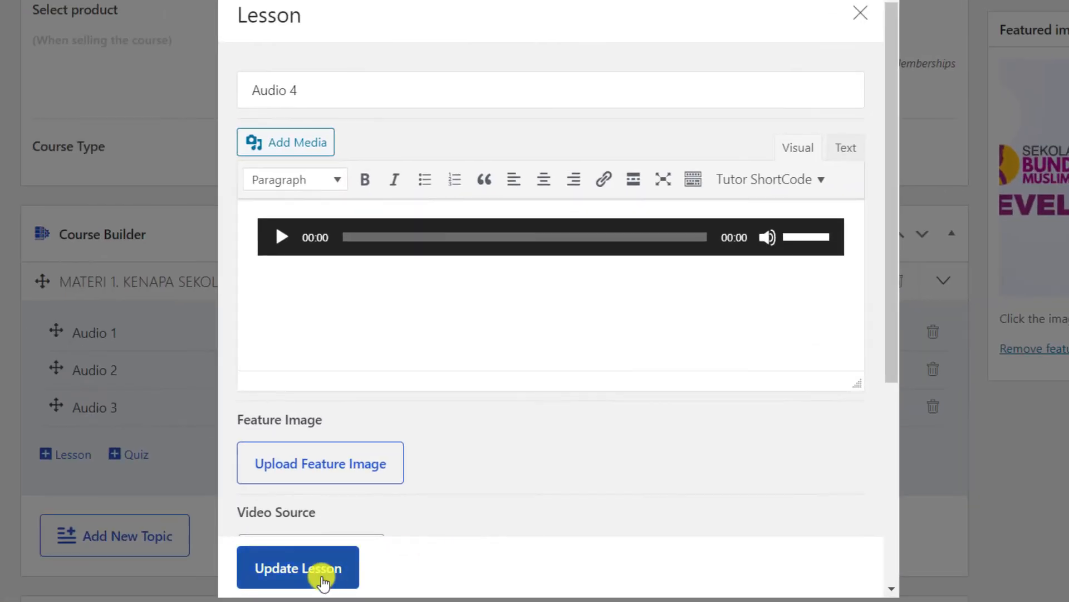
pyautogui.click(295, 568)
# Add and save lesson 'Audio 5' with its audio embedded from the Word hyperlink.
pyautogui.click(69, 491)
pyautogui.tripleClick(323, 84)
pyautogui.write('Audio 5')
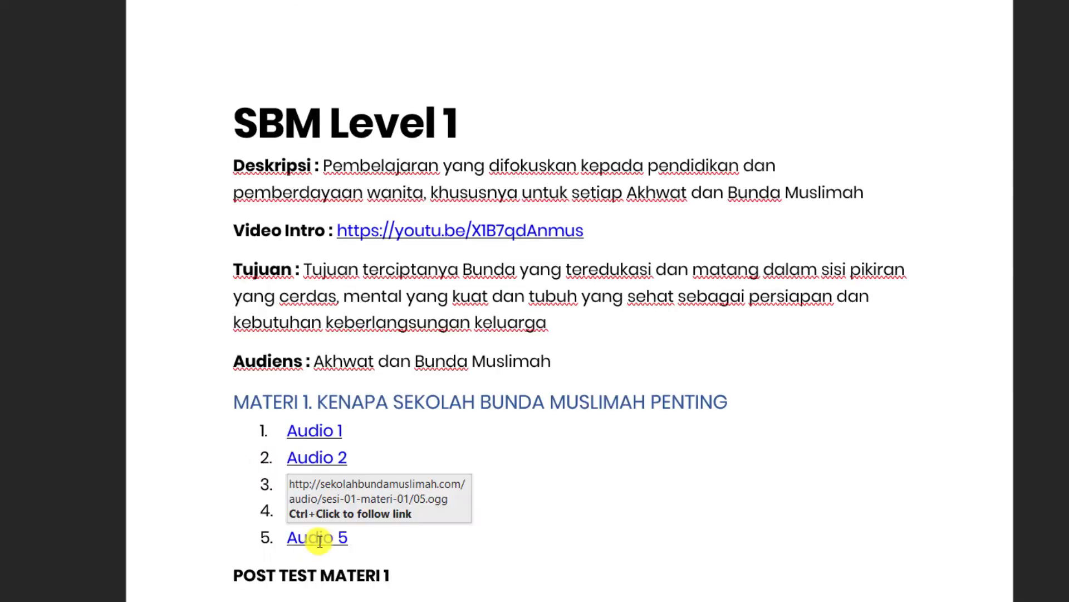
pyautogui.rightClick(301, 537)
pyautogui.click(471, 216)
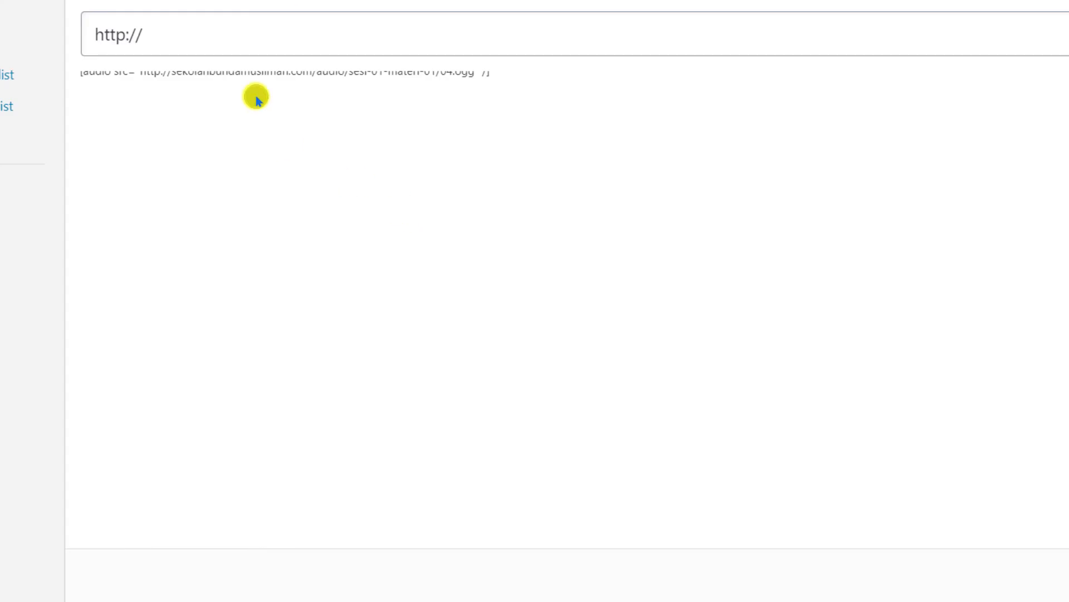
pyautogui.hotkey('ctrl', 'v')
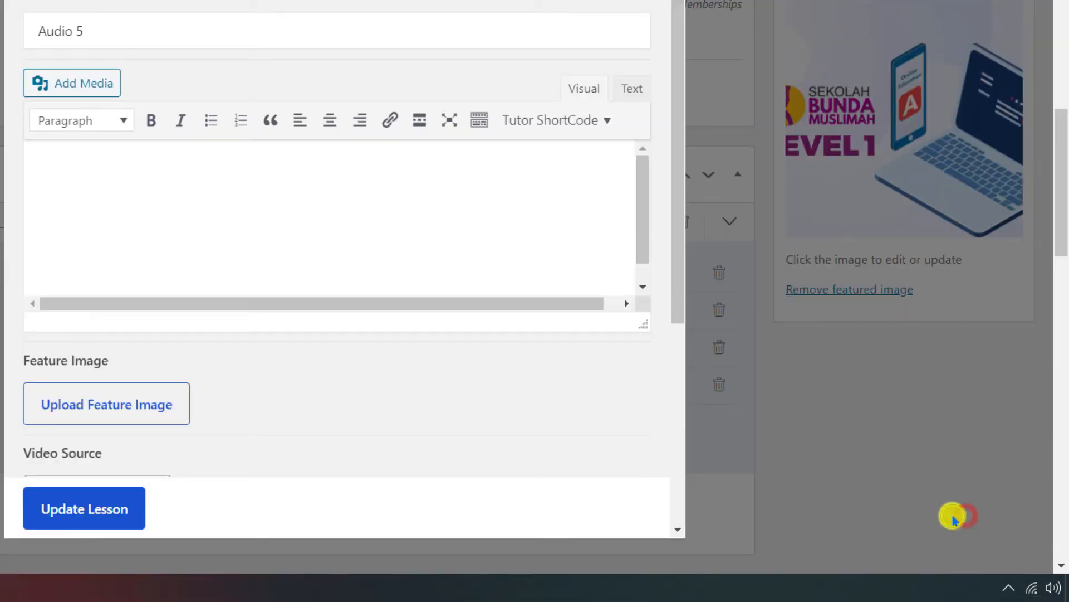
pyautogui.click(86, 506)
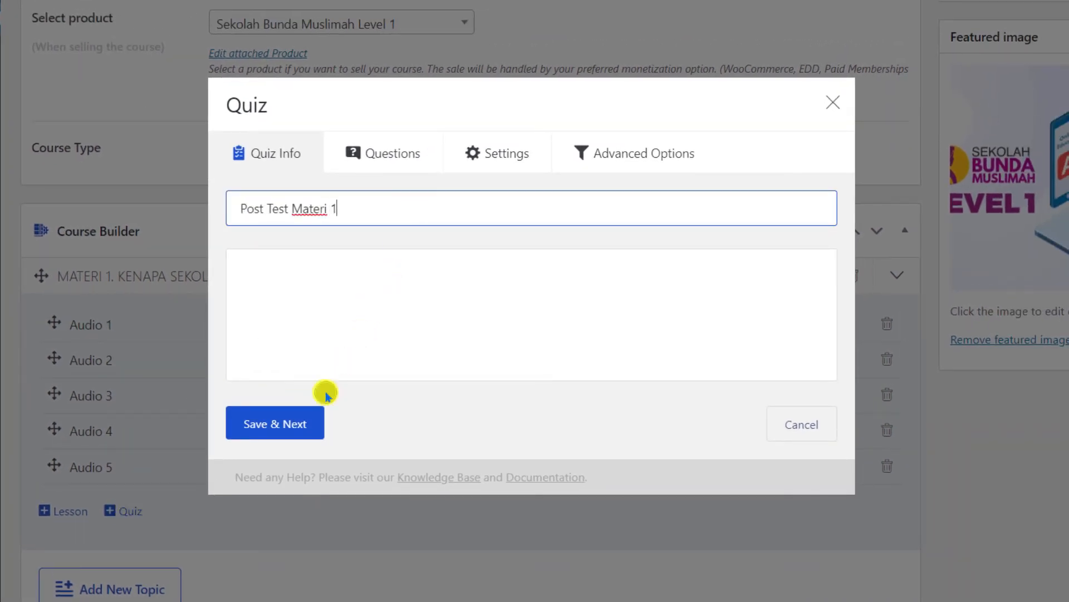
# Save the 'Post Test Materi 1' quiz title and move on to its questions.
pyautogui.click(312, 415)
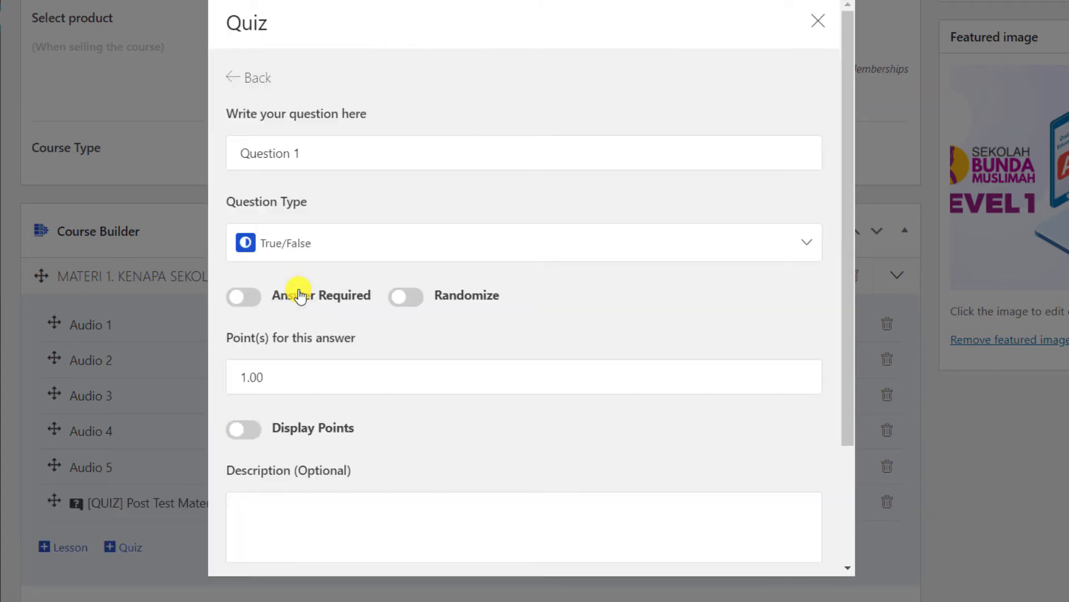
# Paste the first question from the notes as Question 1 and make it Multiple Choice.
pyautogui.hotkey('alt', 'Tab')
pyautogui.scroll(-5, 399, 413)
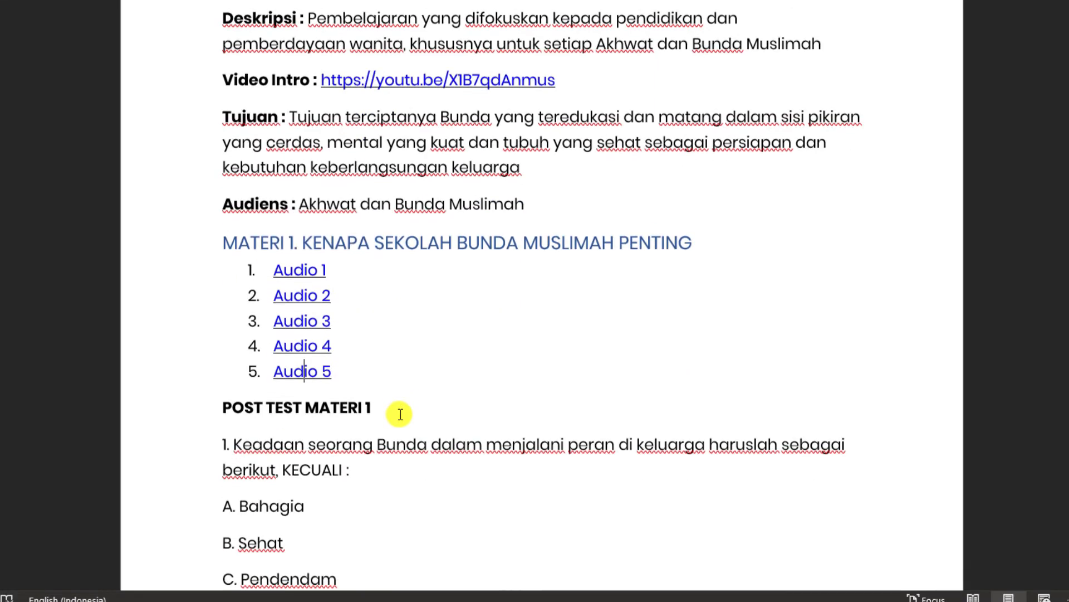
pyautogui.moveTo(234, 338); pyautogui.dragTo(354, 372)
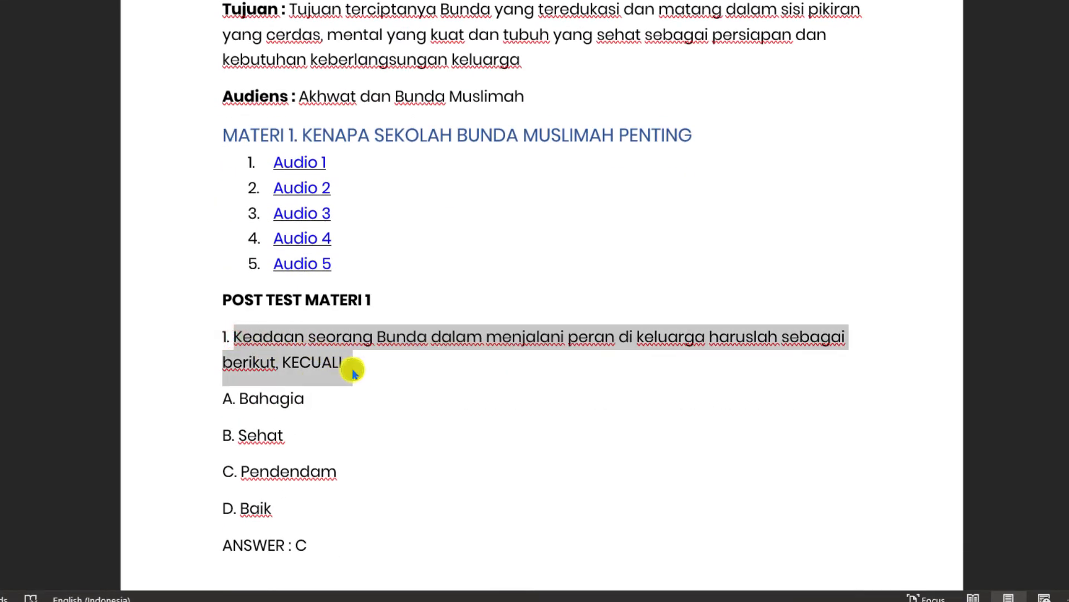
pyautogui.hotkey('ctrl', 'c')
pyautogui.hotkey('alt', 'Tab')
pyautogui.tripleClick(336, 152)
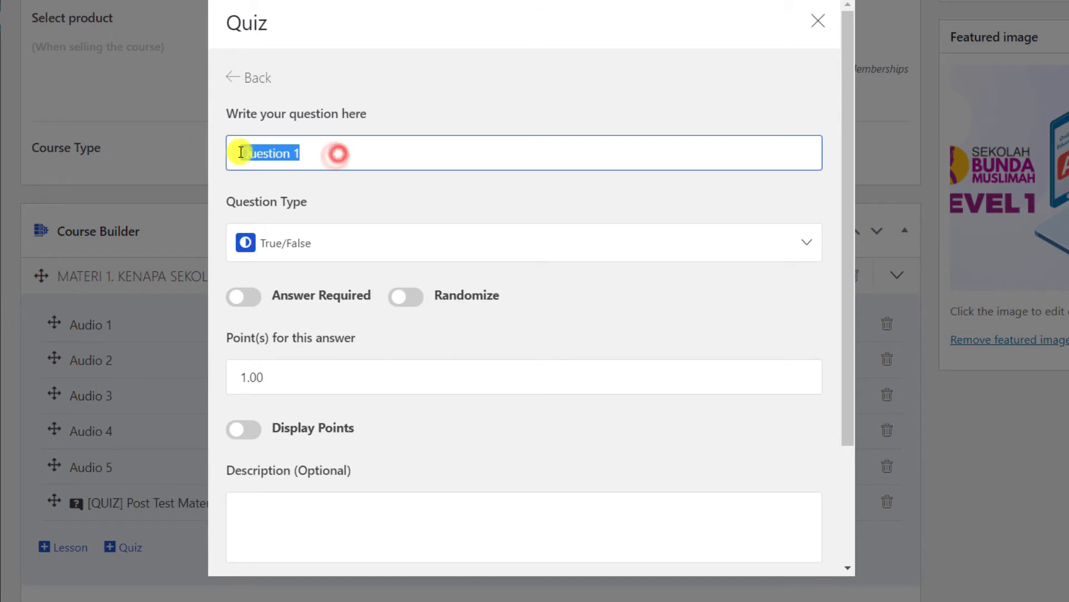
pyautogui.hotkey('ctrl', 'v')
pyautogui.click(713, 244)
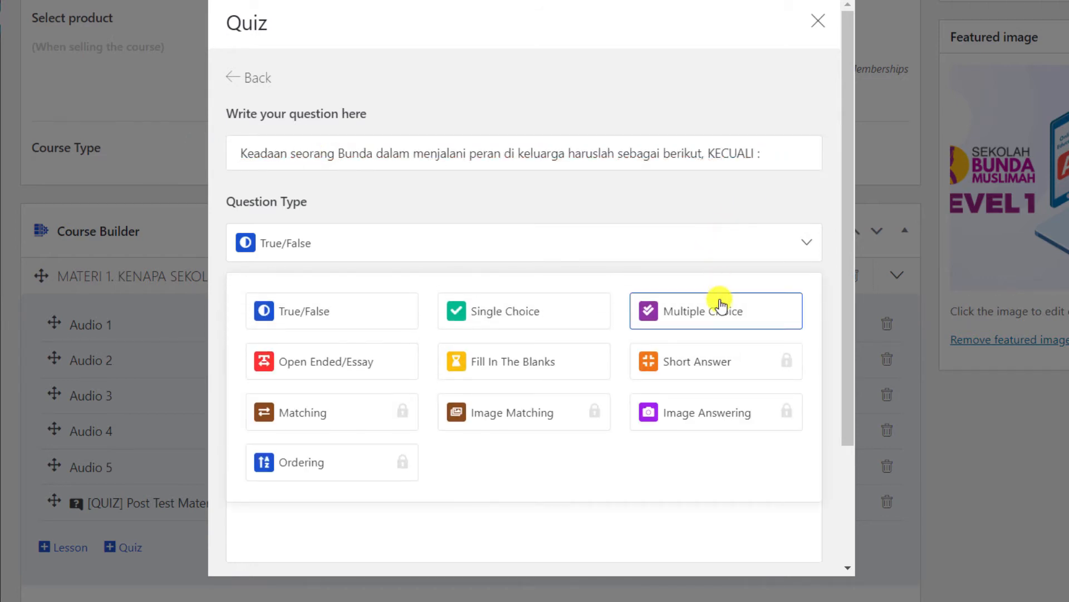
pyautogui.click(721, 310)
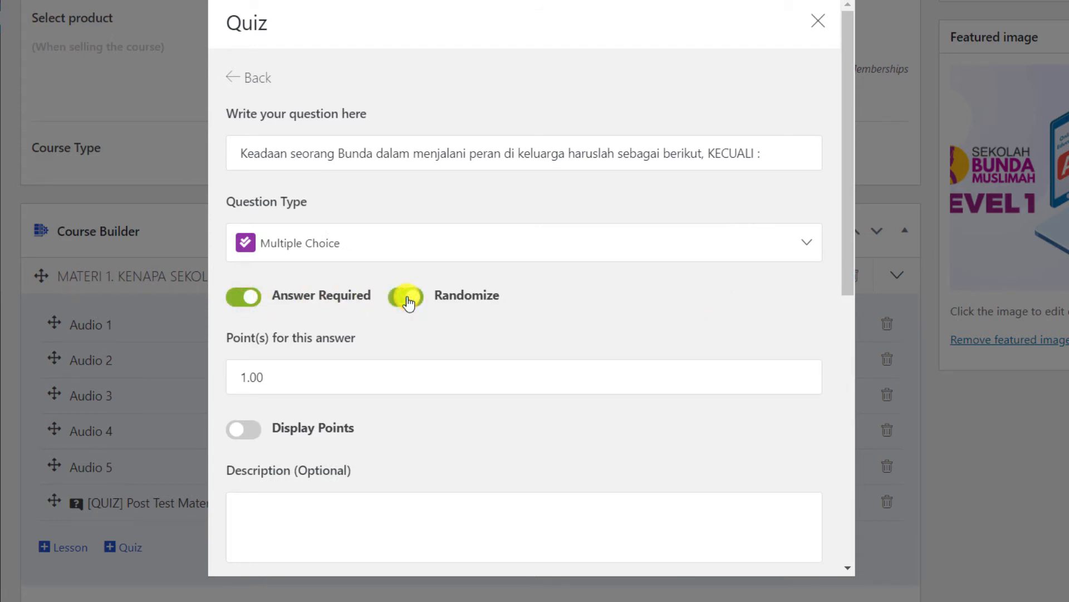
# Add answer options Bahagia and Sehat to the first question.
pyautogui.scroll(-8, 408, 303)
pyautogui.click(410, 243)
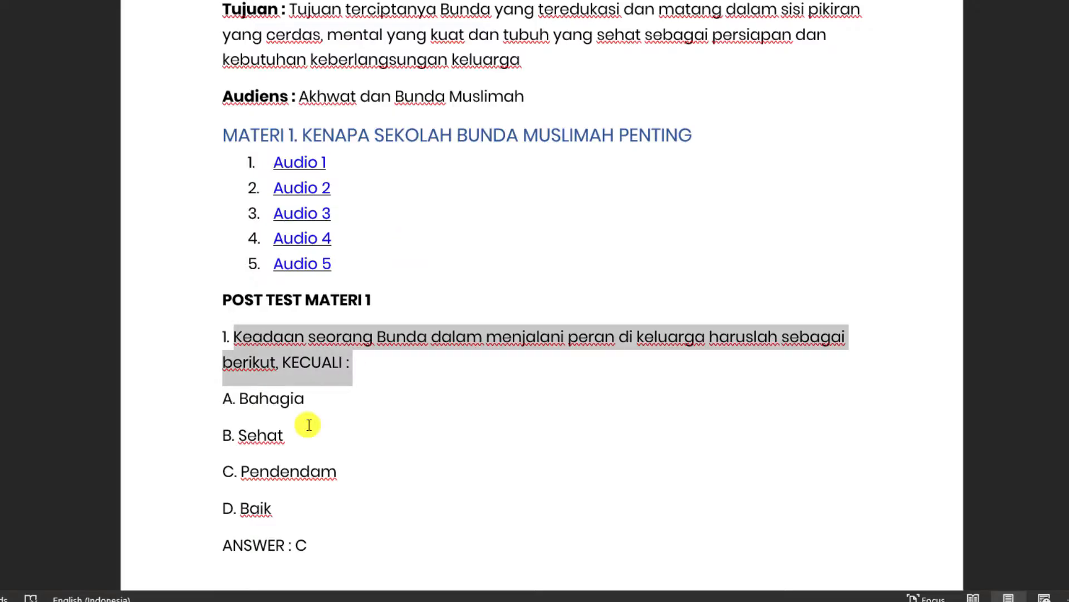
pyautogui.doubleClick(268, 401)
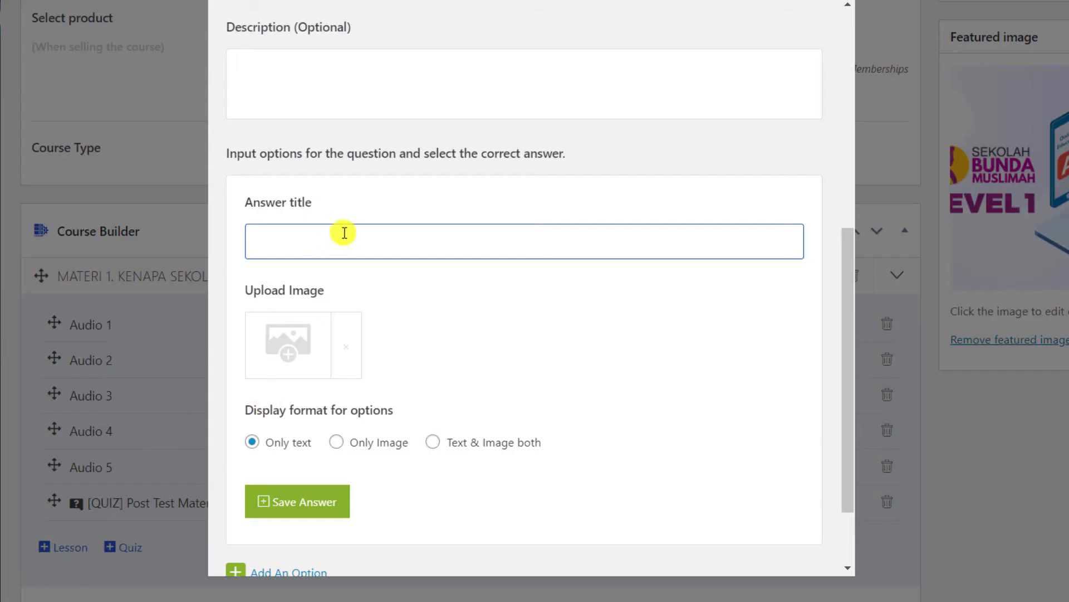
pyautogui.hotkey('ctrl', 'v')
pyautogui.click(312, 502)
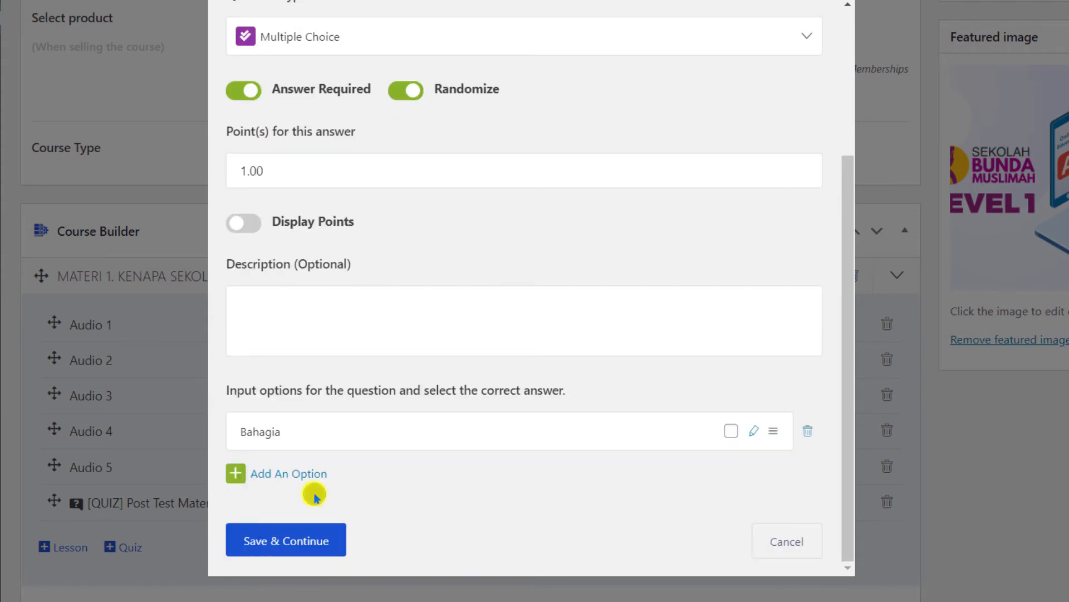
pyautogui.click(286, 476)
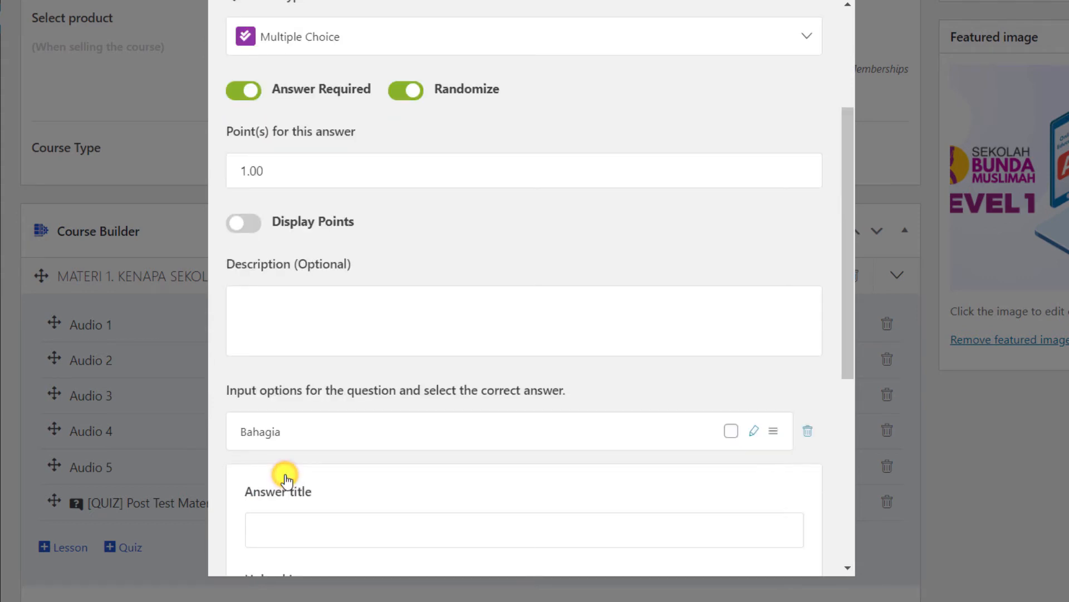
pyautogui.scroll(-5, 334, 451)
pyautogui.scroll(-1, 355, 454)
pyautogui.hotkey('alt', 'Tab')
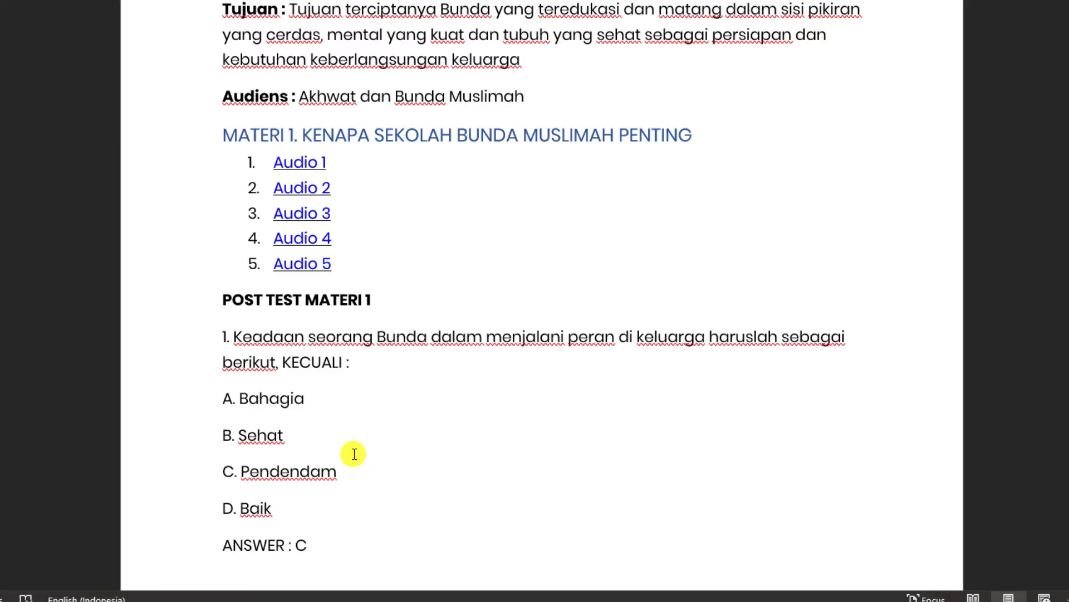
pyautogui.hotkey('alt', 'Tab')
pyautogui.click(344, 148)
pyautogui.hotkey('ctrl', 'v')
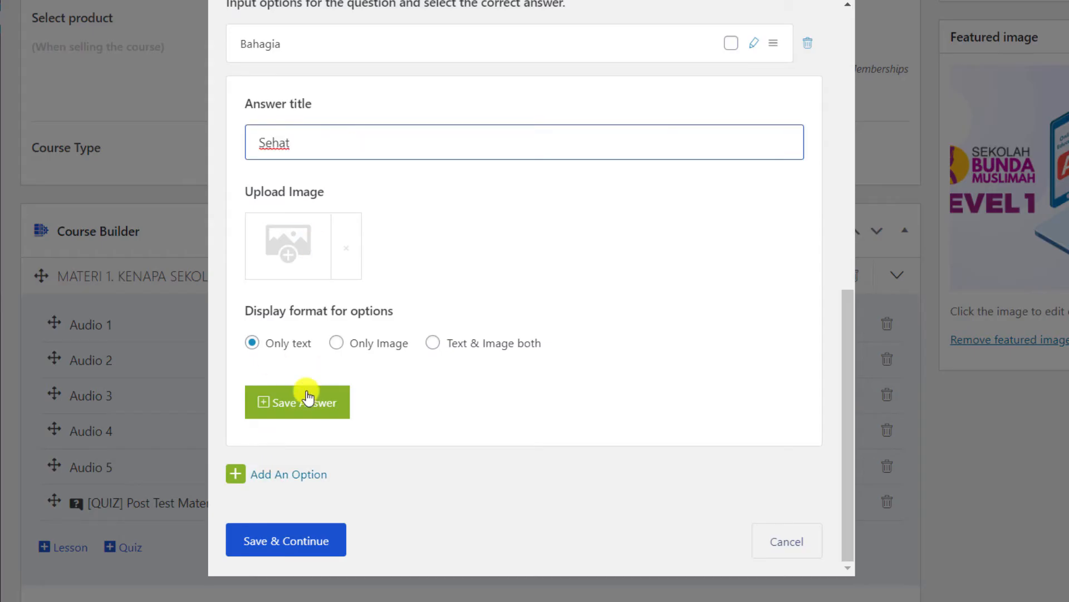
pyautogui.click(306, 401)
# Add answer options Pendendam and Baik to the first question.
pyautogui.click(292, 473)
pyautogui.scroll(-6, 293, 473)
pyautogui.hotkey('alt', 'Tab')
pyautogui.hotkey('alt', 'Tab')
pyautogui.click(353, 131)
pyautogui.hotkey('ctrl', 'v')
pyautogui.click(312, 402)
pyautogui.click(294, 474)
pyautogui.scroll(-6, 293, 476)
pyautogui.hotkey('alt', 'Tab')
pyautogui.doubleClick(256, 506)
pyautogui.hotkey('ctrl', 'c')
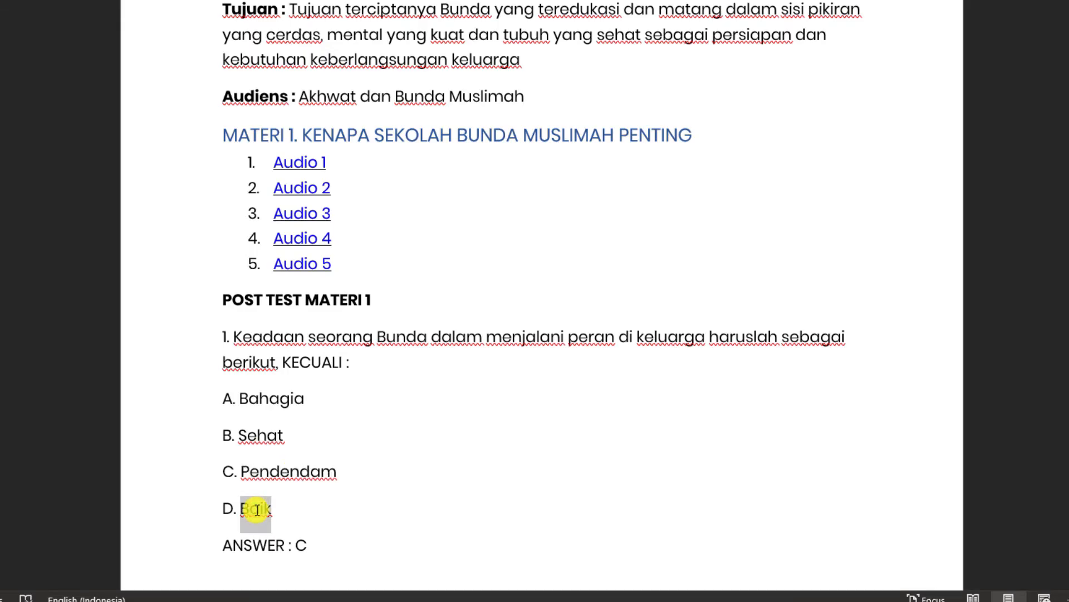
pyautogui.hotkey('alt', 'Tab')
pyautogui.click(377, 144)
pyautogui.hotkey('ctrl', 'v')
pyautogui.click(304, 407)
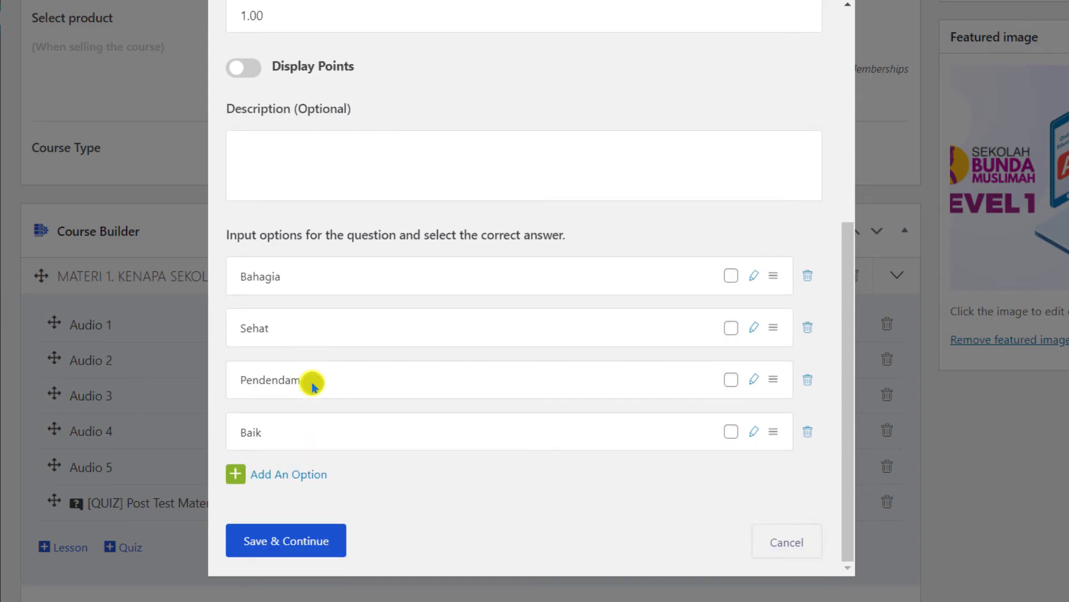
# Mark Pendendam as the correct answer per the notes' answer key (C) and save the question.
pyautogui.hotkey('alt', 'Tab')
pyautogui.click(302, 543)
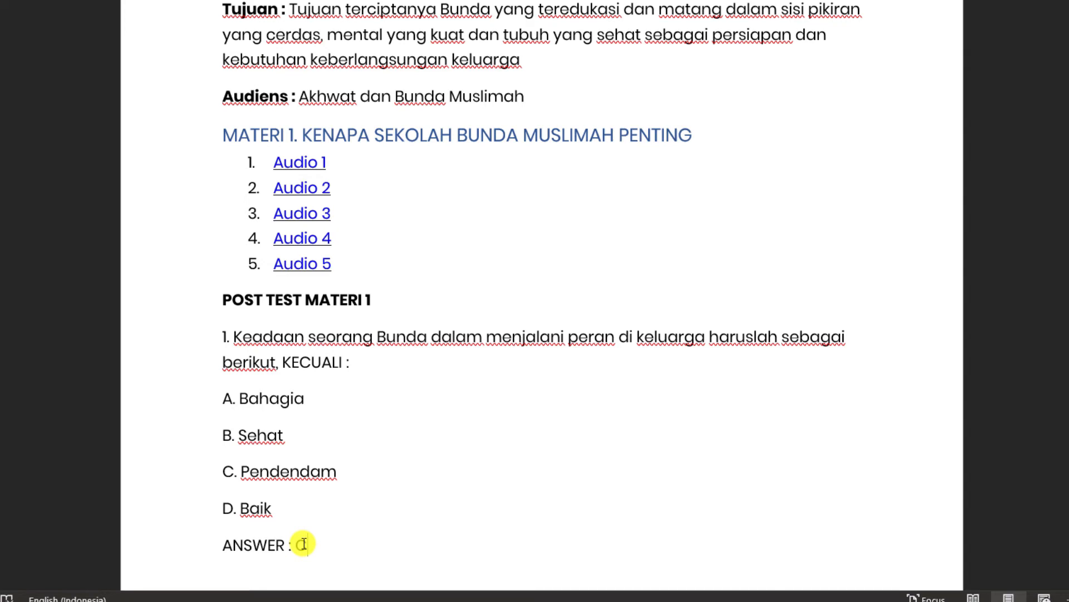
pyautogui.hotkey('alt', 'Tab')
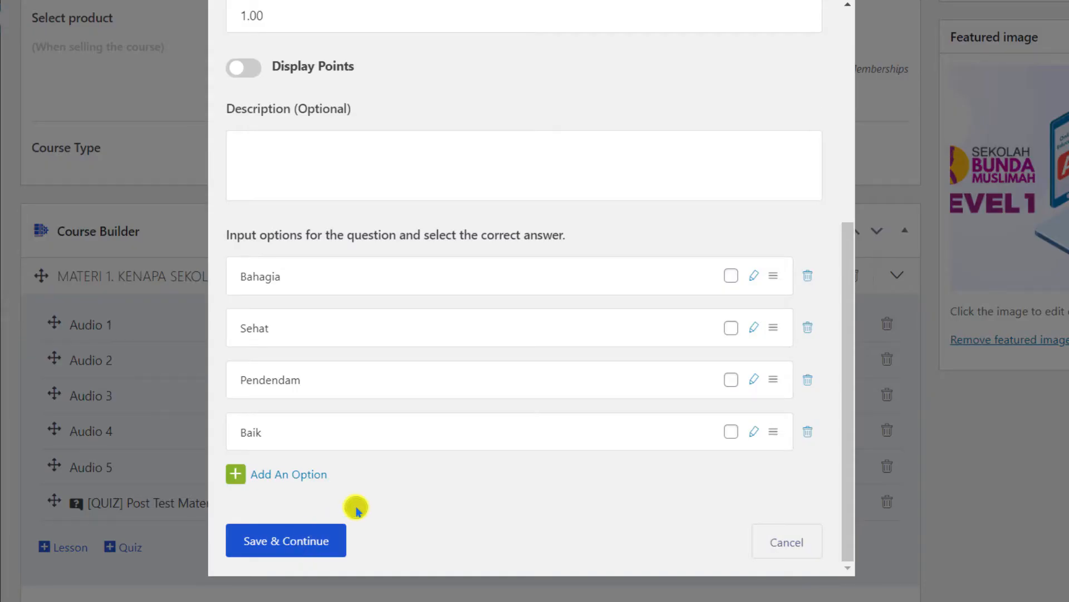
pyautogui.click(731, 380)
pyautogui.click(293, 538)
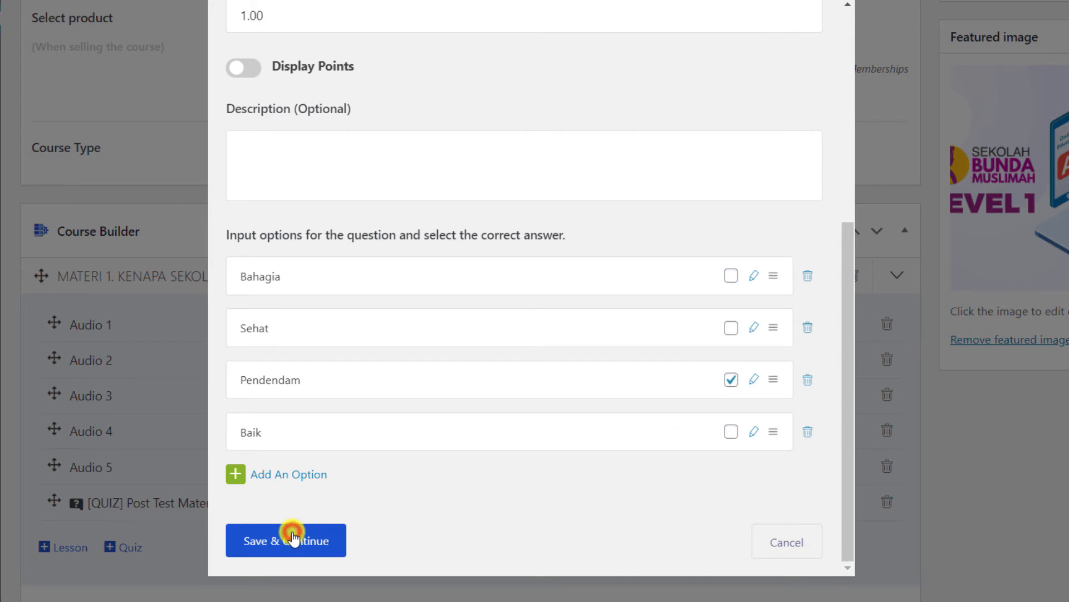
# Add a second question from the notes as Multiple Choice with Answer Required and Randomize enabled.
pyautogui.click(283, 320)
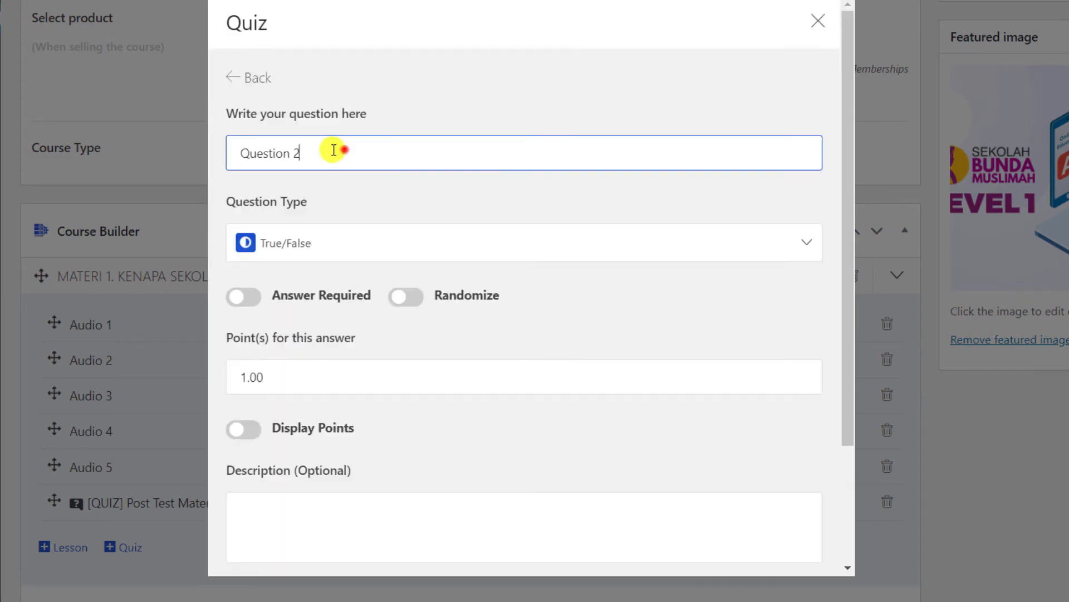
pyautogui.hotkey('alt', 'Tab')
pyautogui.scroll(-3, 356, 387)
pyautogui.moveTo(239, 210); pyautogui.dragTo(285, 237)
pyautogui.hotkey('alt', 'Tab')
pyautogui.click(345, 153)
pyautogui.hotkey('ctrl', 'v')
pyautogui.click(346, 243)
pyautogui.click(661, 311)
pyautogui.click(245, 296)
pyautogui.click(406, 299)
pyautogui.hotkey('alt', 'Tab')
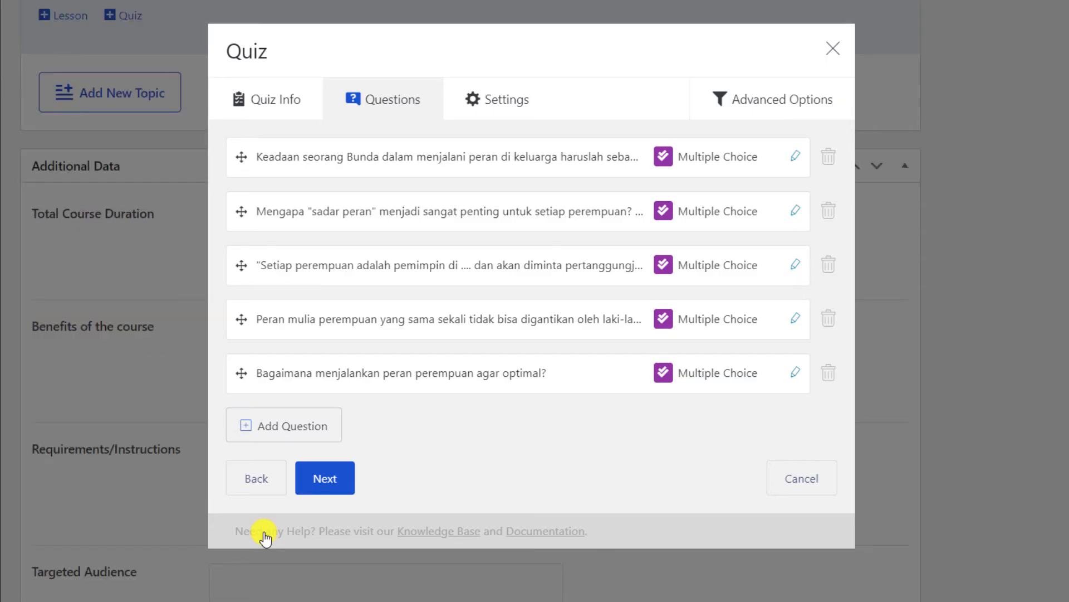
# Give the post-test a 3-minute time limit, Retry Mode, unlimited attempts (0) and 5 max questions.
pyautogui.click(329, 477)
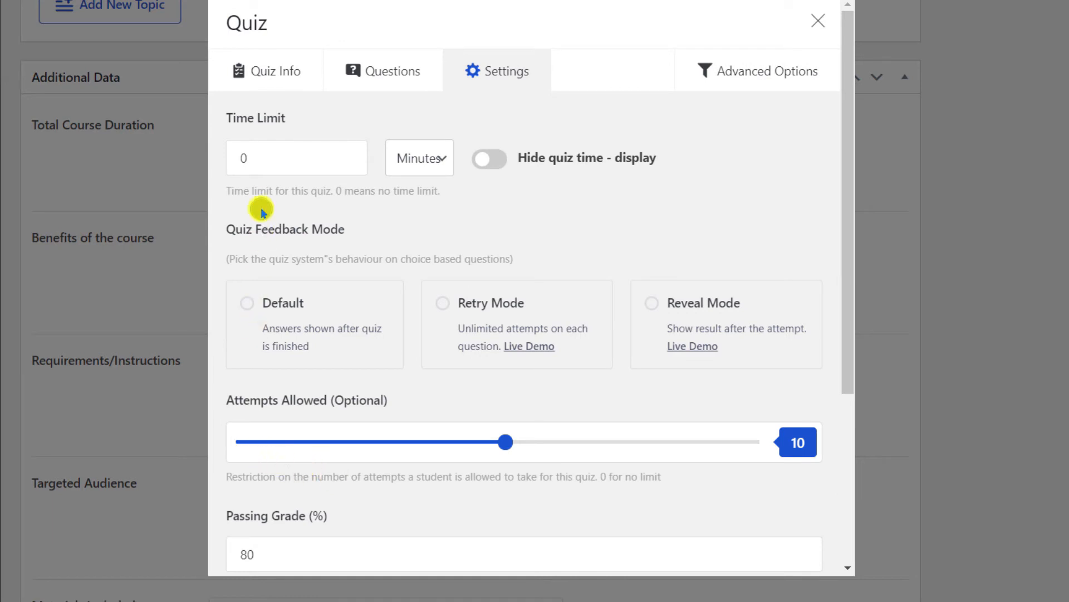
pyautogui.doubleClick(250, 156)
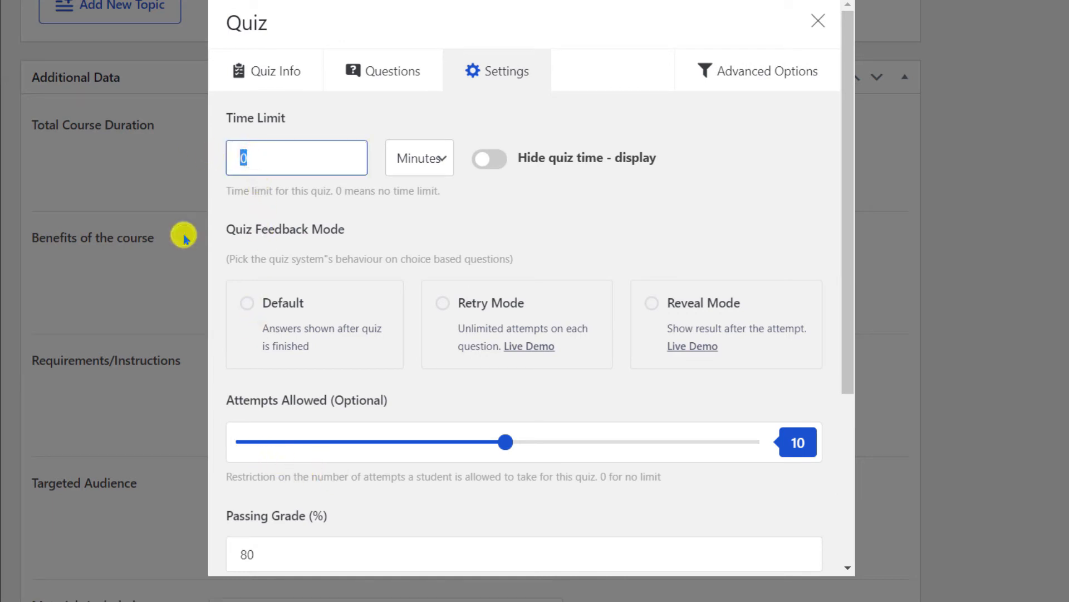
pyautogui.write('3')
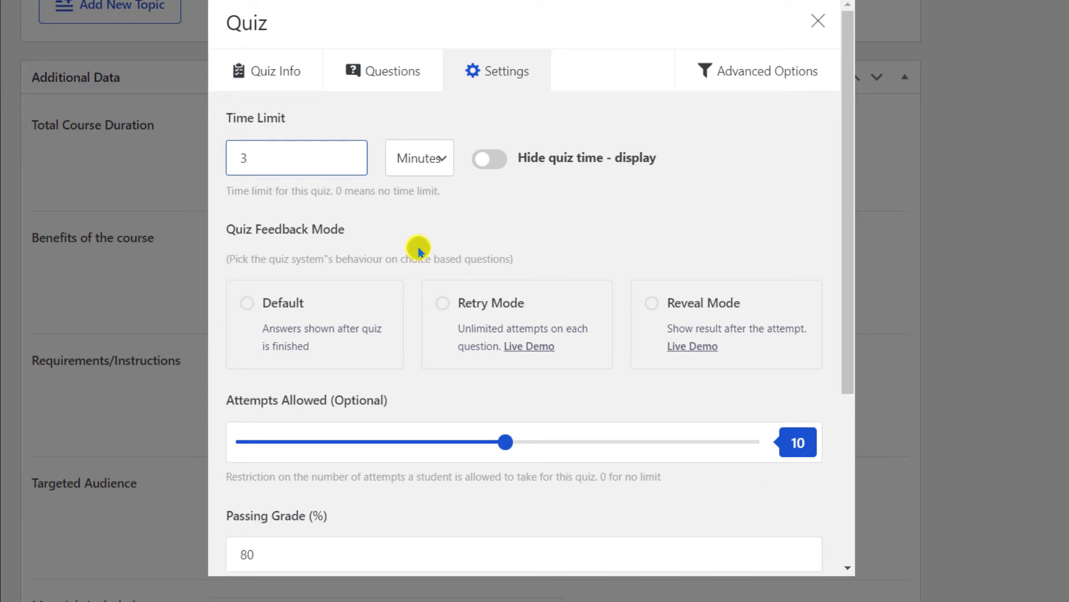
pyautogui.click(444, 305)
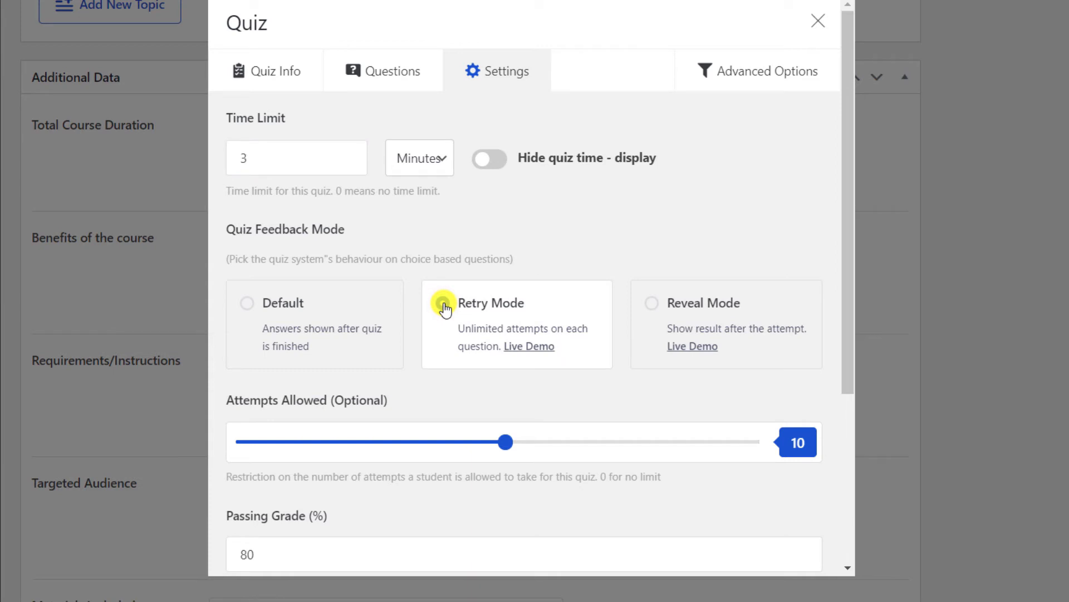
pyautogui.moveTo(507, 445); pyautogui.dragTo(229, 441)
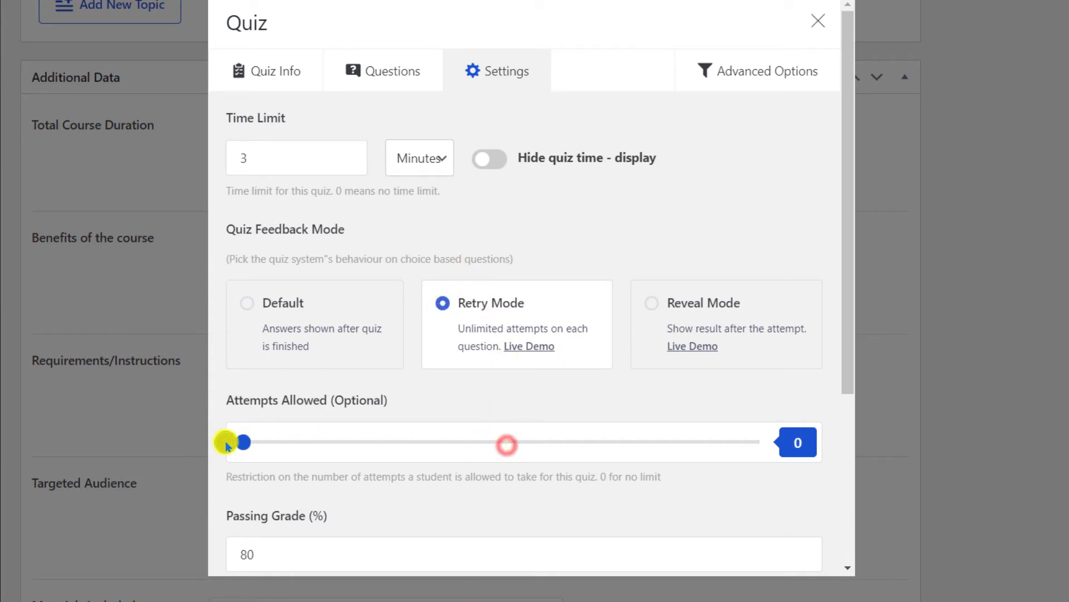
pyautogui.scroll(-5, 591, 406)
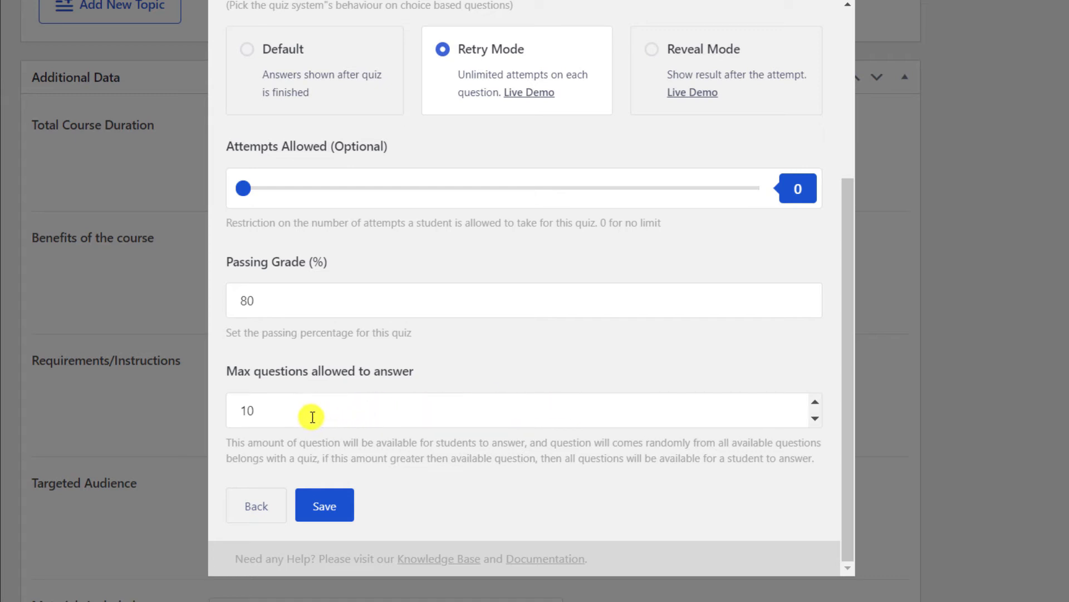
pyautogui.moveTo(295, 417); pyautogui.dragTo(234, 409)
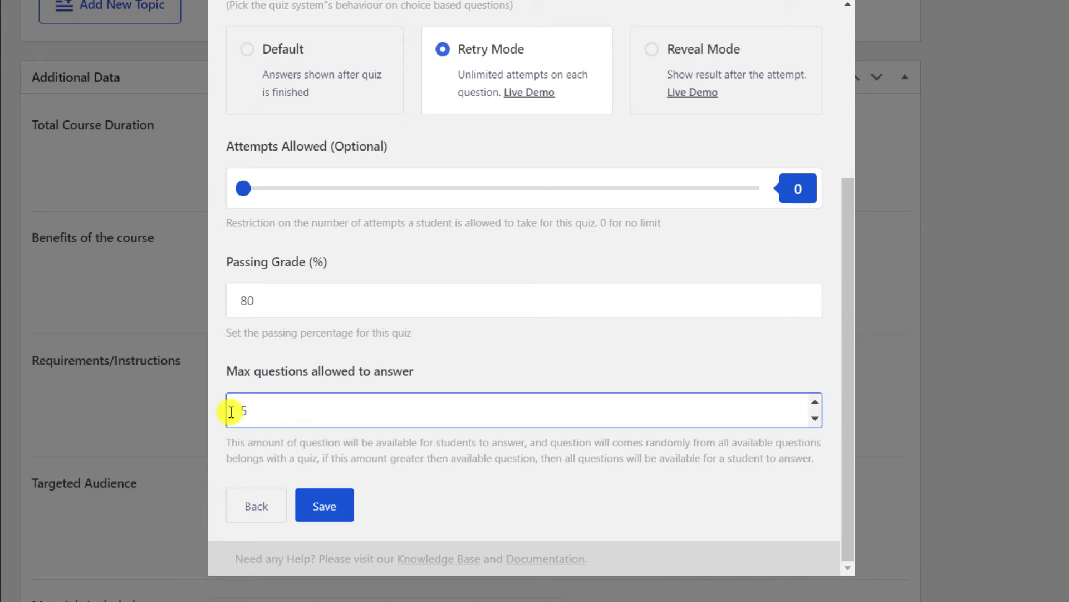
# Save the quiz settings and close the quiz editor.
pyautogui.click(324, 505)
pyautogui.scroll(5, 547, 437)
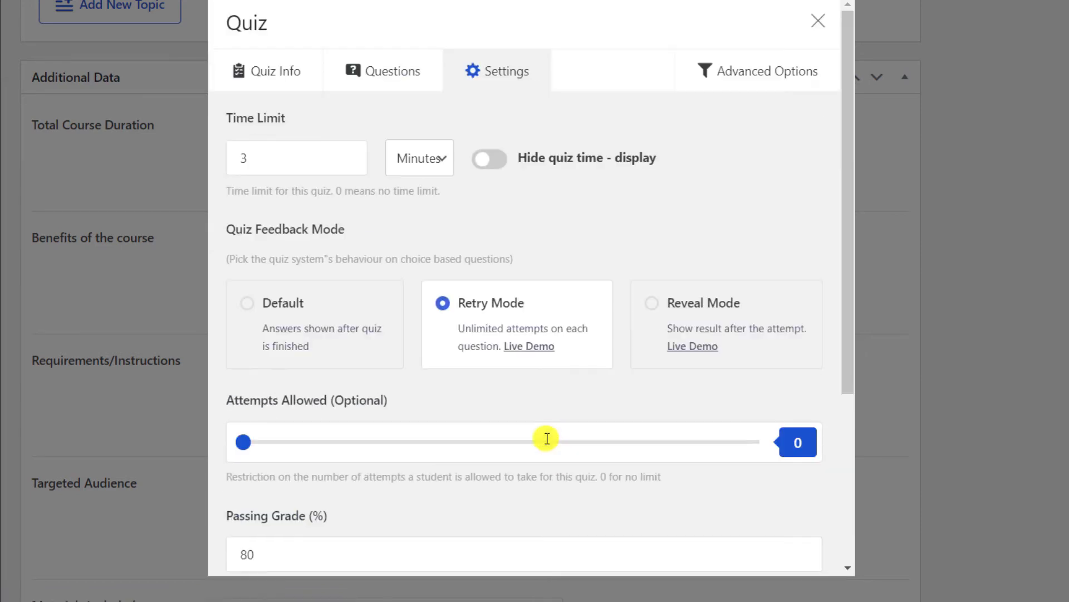
pyautogui.click(817, 21)
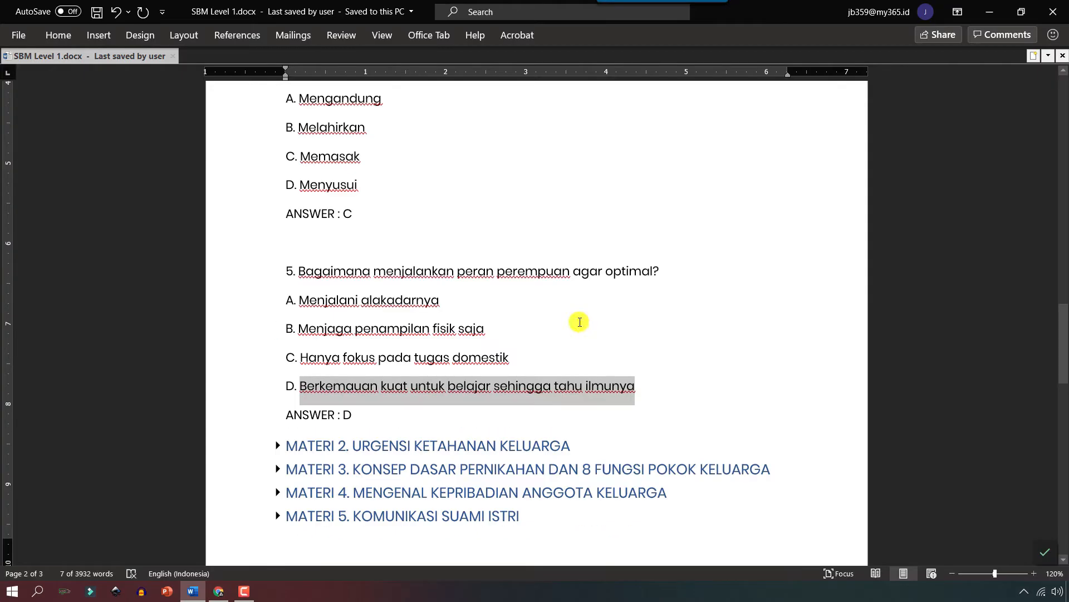
# Paste the Tujuan goal text from the notes into the course benefits.
pyautogui.scroll(15, 578, 318)
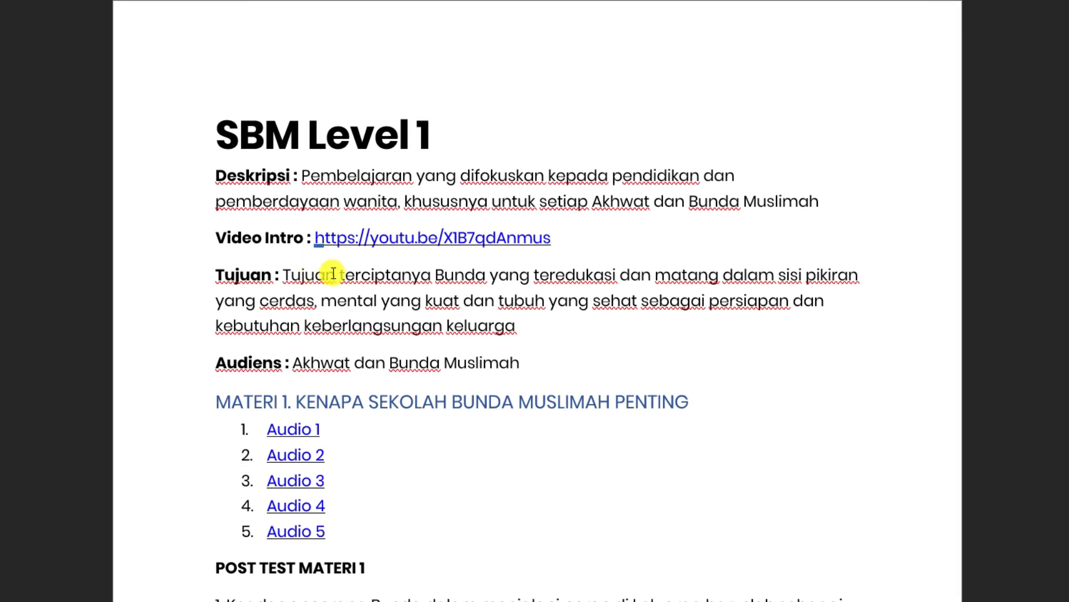
pyautogui.moveTo(340, 277); pyautogui.dragTo(550, 356)
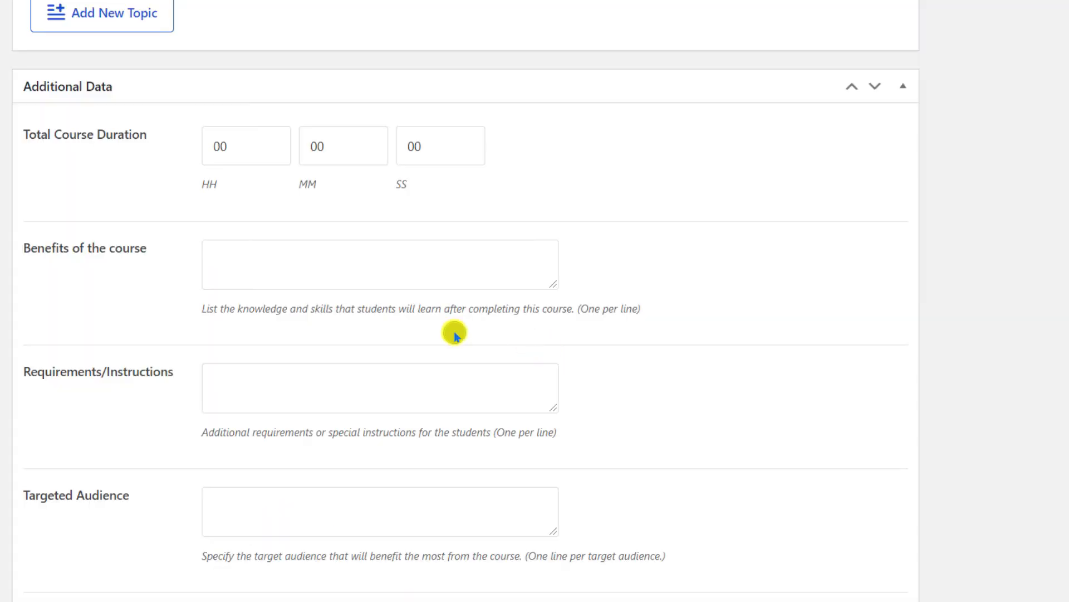
pyautogui.hotkey('ctrl', 'v')
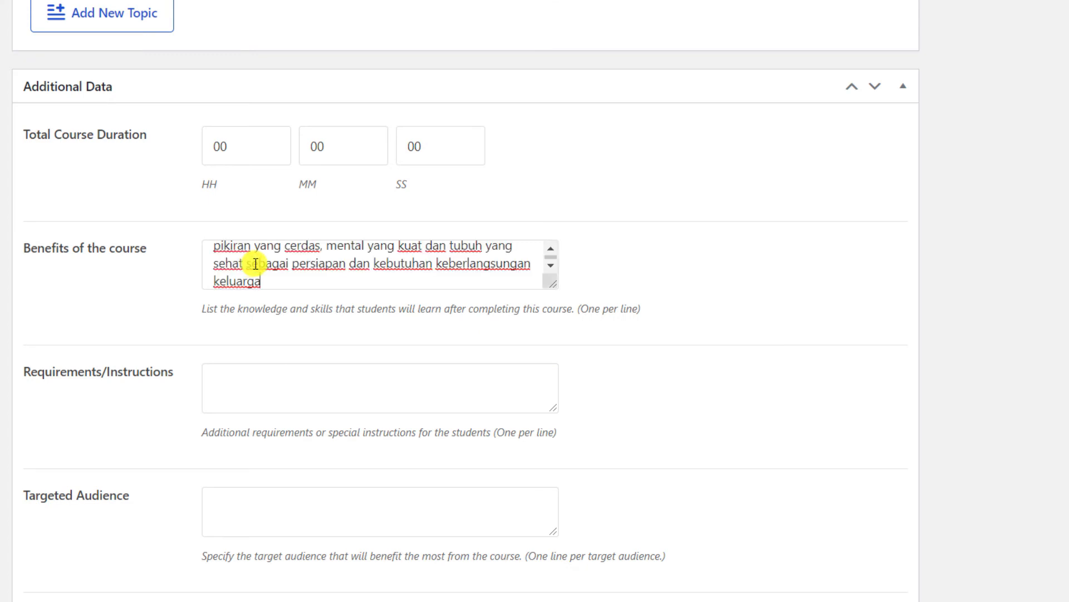
# Copy the Audiens text and paste 'Akhwat dan Bunda Muslimah' as the targeted audience.
pyautogui.scroll(-3, 617, 364)
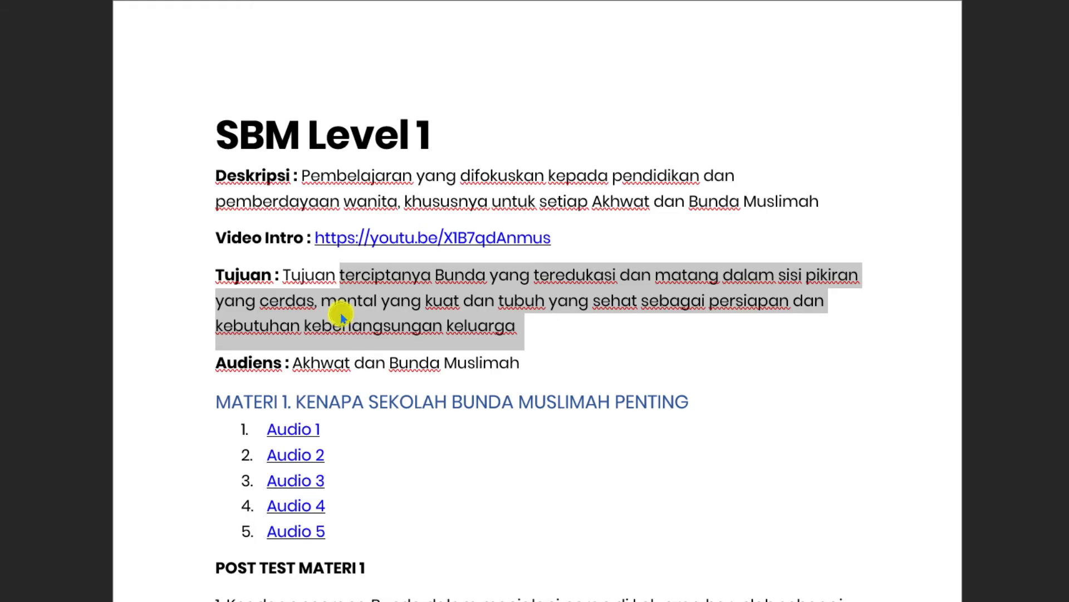
pyautogui.moveTo(301, 364); pyautogui.dragTo(494, 370)
pyautogui.hotkey('ctrl', 'c')
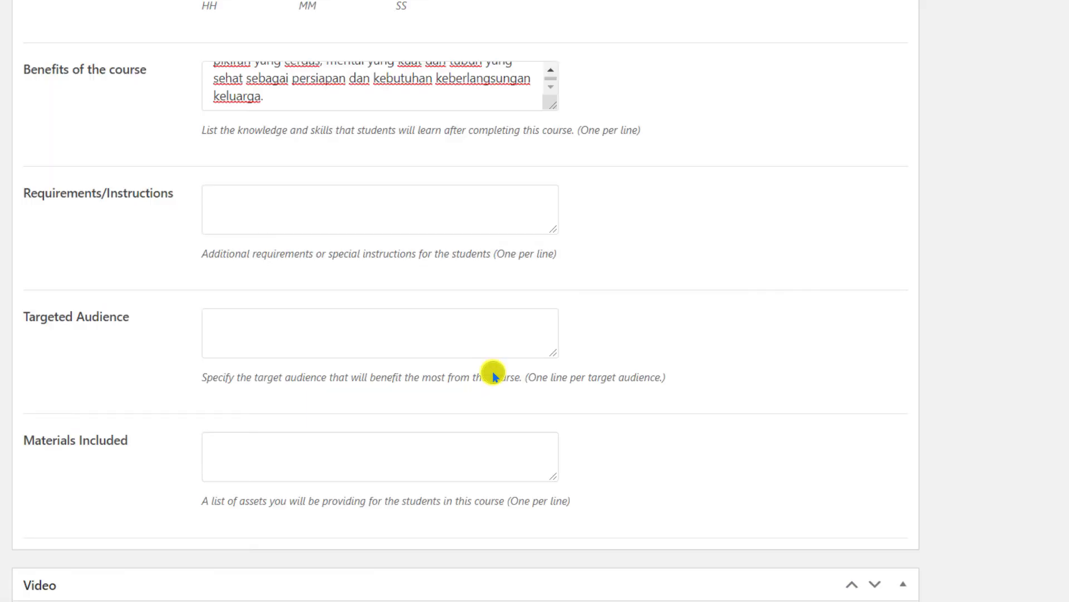
pyautogui.click(245, 320)
pyautogui.hotkey('ctrl', 'v')
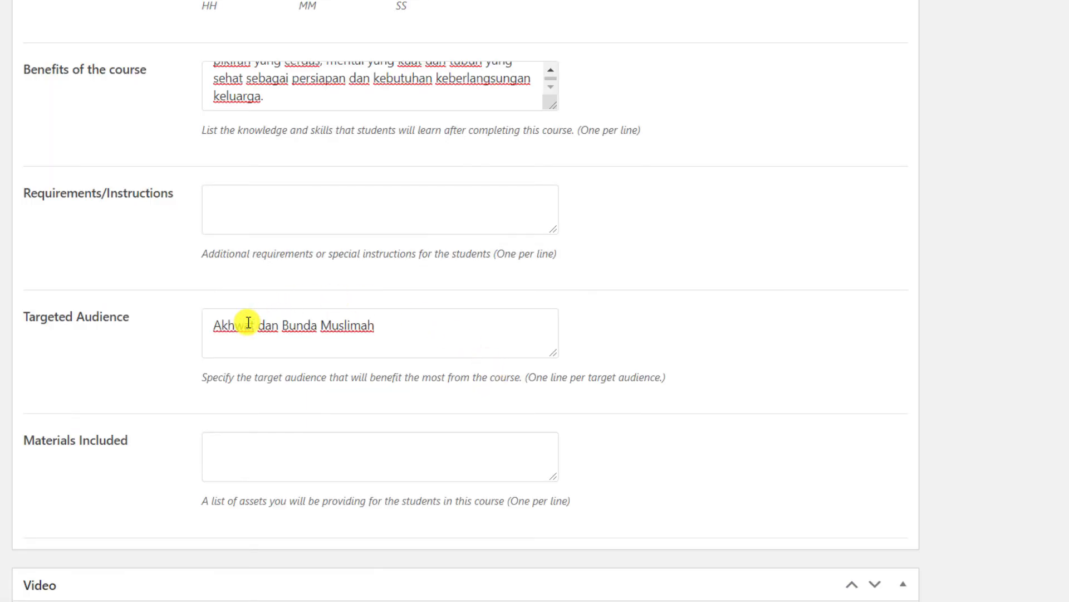
pyautogui.scroll(-3, 248, 322)
pyautogui.scroll(-3, 249, 322)
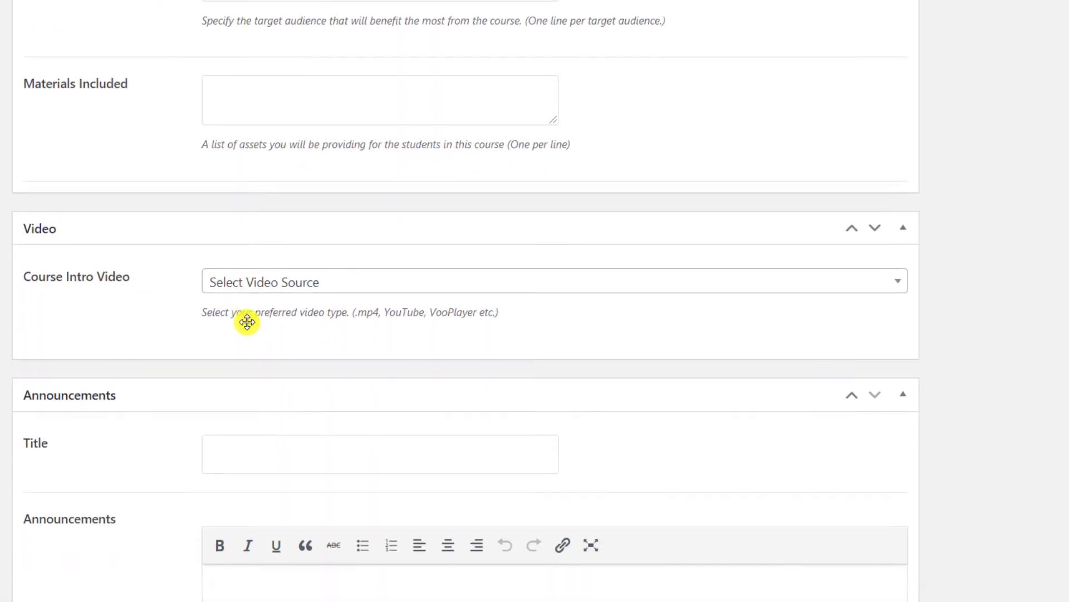
# Choose YouTube as the intro video source and copy the Video Intro link from the notes.
pyautogui.click(390, 283)
pyautogui.click(268, 443)
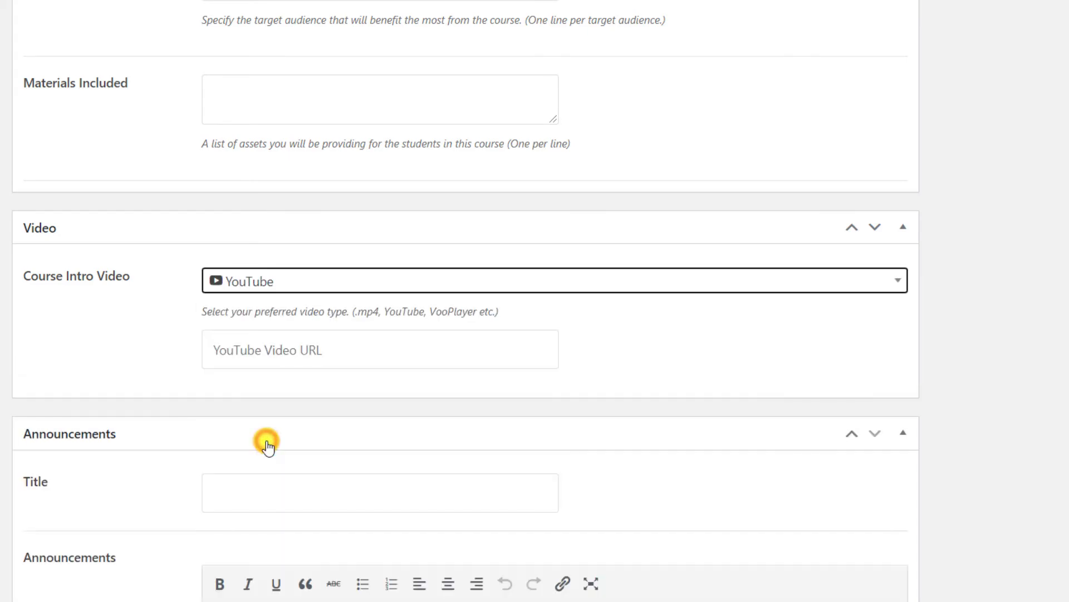
pyautogui.hotkey('alt', 'Tab')
pyautogui.rightClick(502, 239)
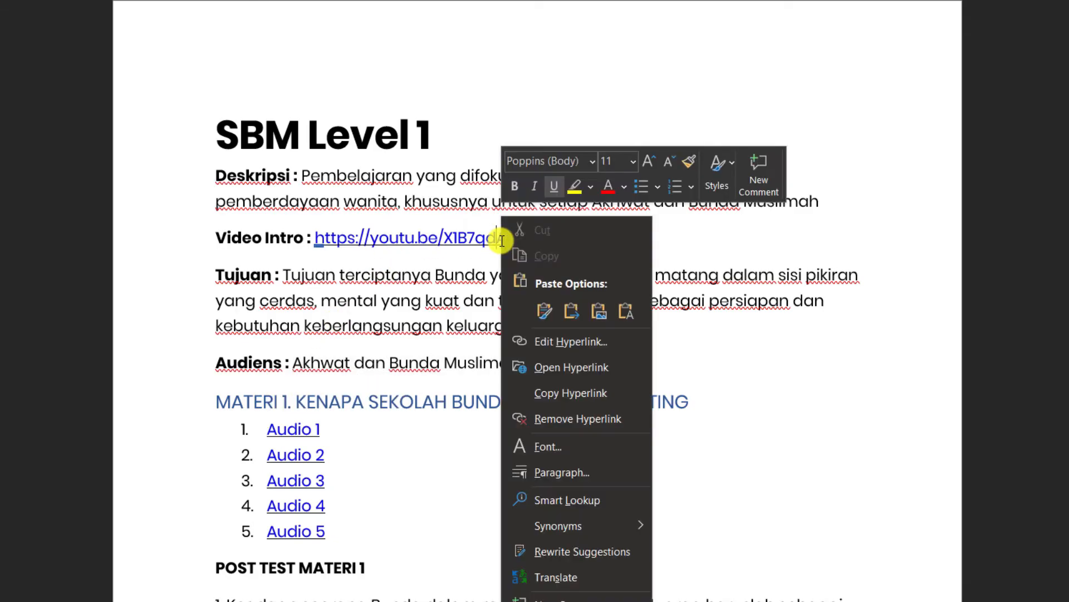
pyautogui.click(570, 392)
# Paste the link into the YouTube Video URL field and publish the course.
pyautogui.hotkey('alt', 'Tab')
pyautogui.click(380, 348)
pyautogui.hotkey('ctrl', 'v')
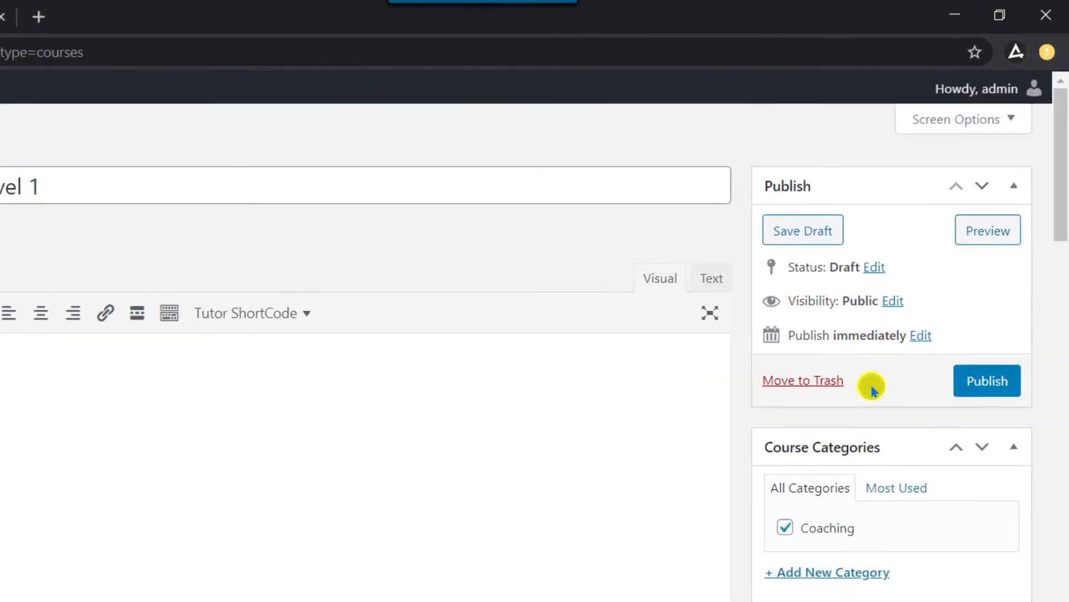
pyautogui.click(1012, 262)
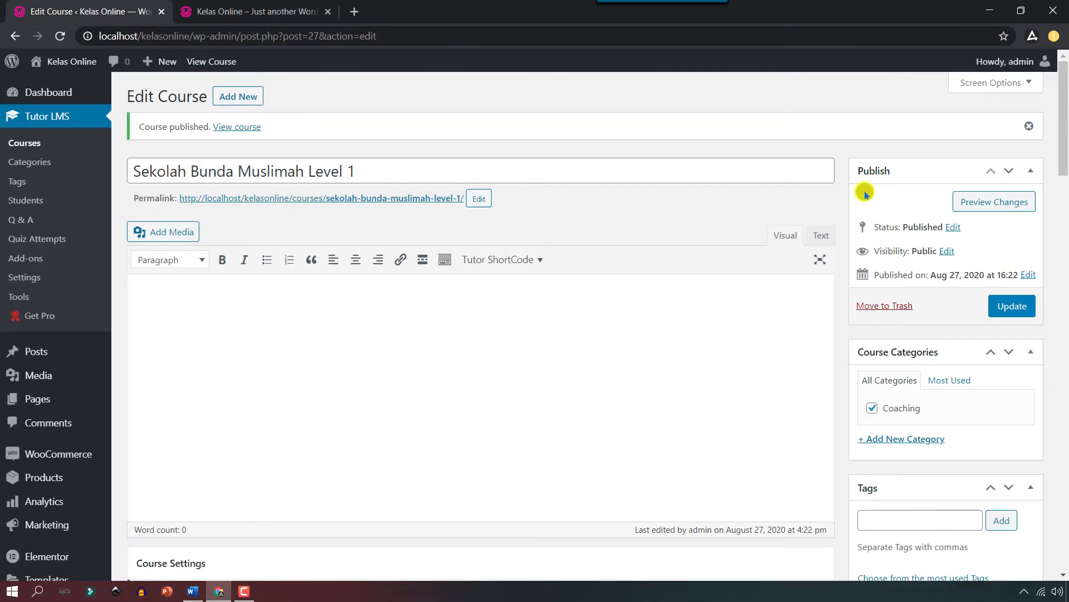
# View the course, return to editing, switch the intro video source to Embedded, and paste the youtu.be link into a new tab.
pyautogui.click(246, 127)
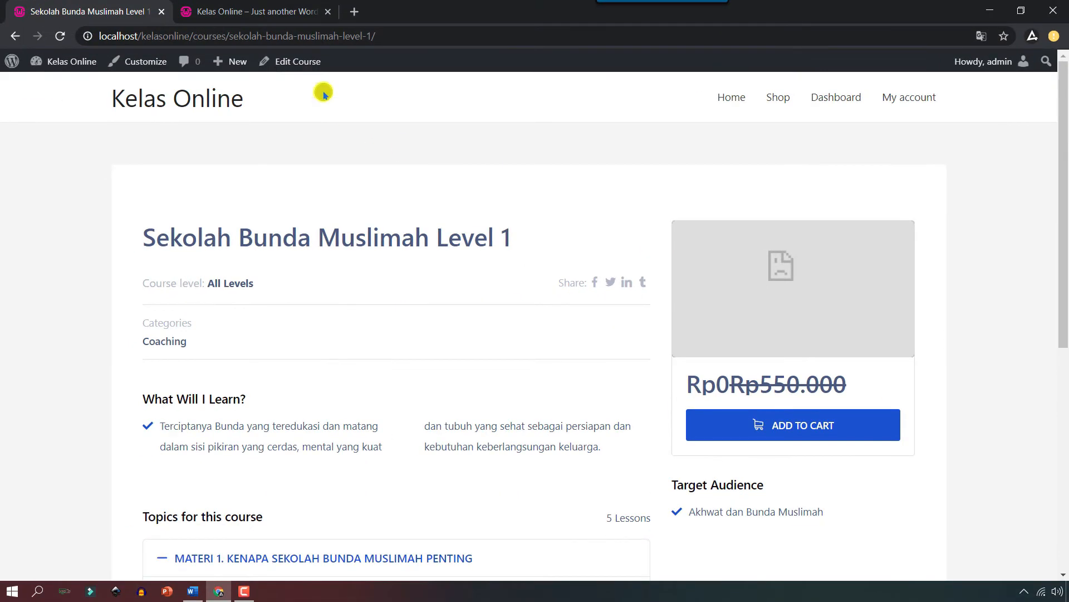
pyautogui.click(306, 62)
pyautogui.scroll(-20, 684, 307)
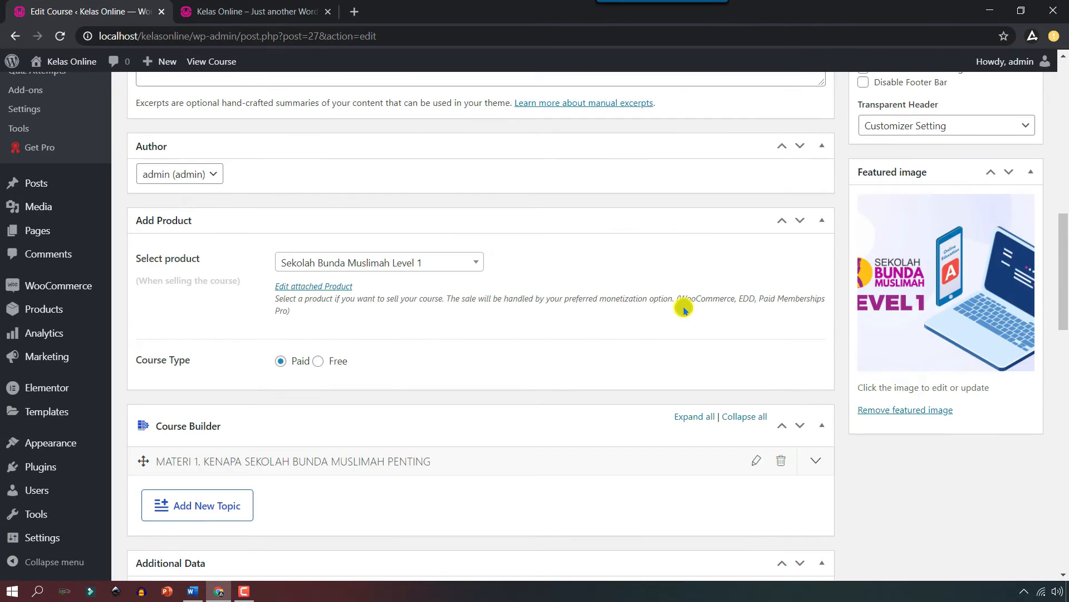
pyautogui.scroll(-5, 660, 298)
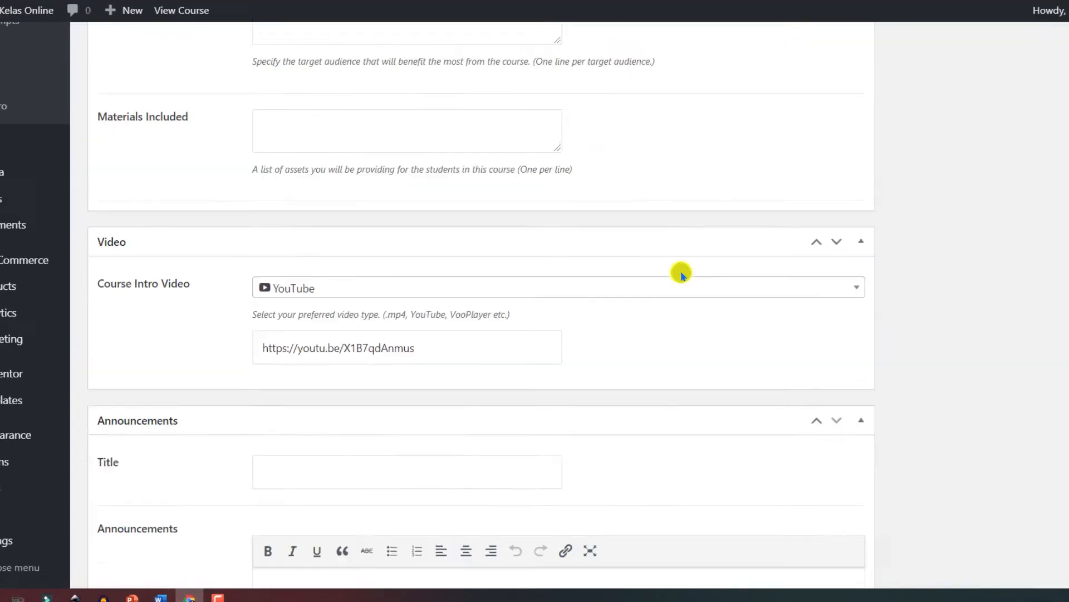
pyautogui.click(500, 263)
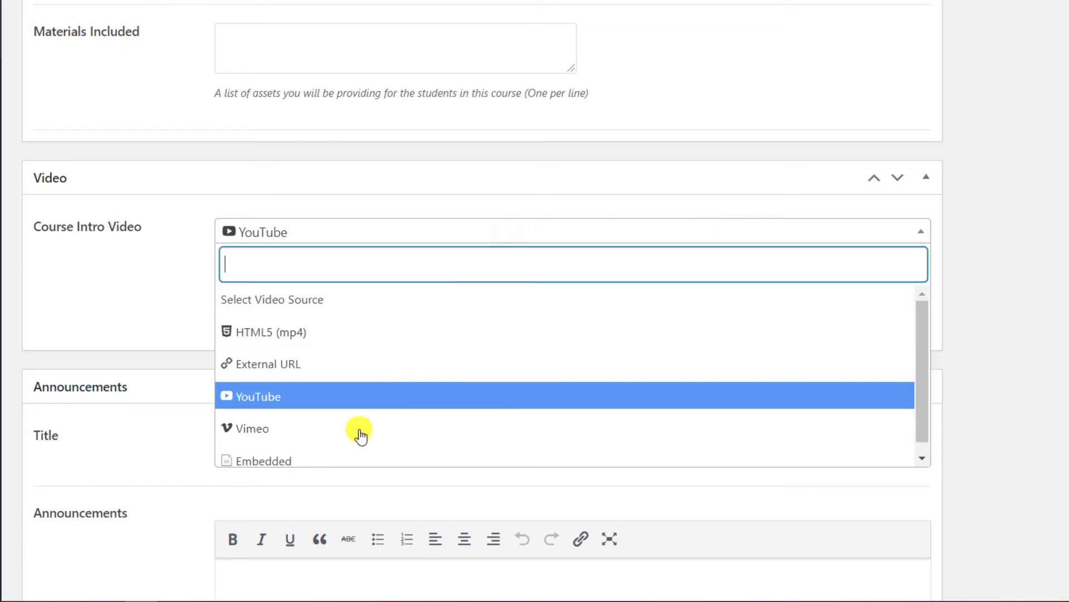
pyautogui.click(290, 463)
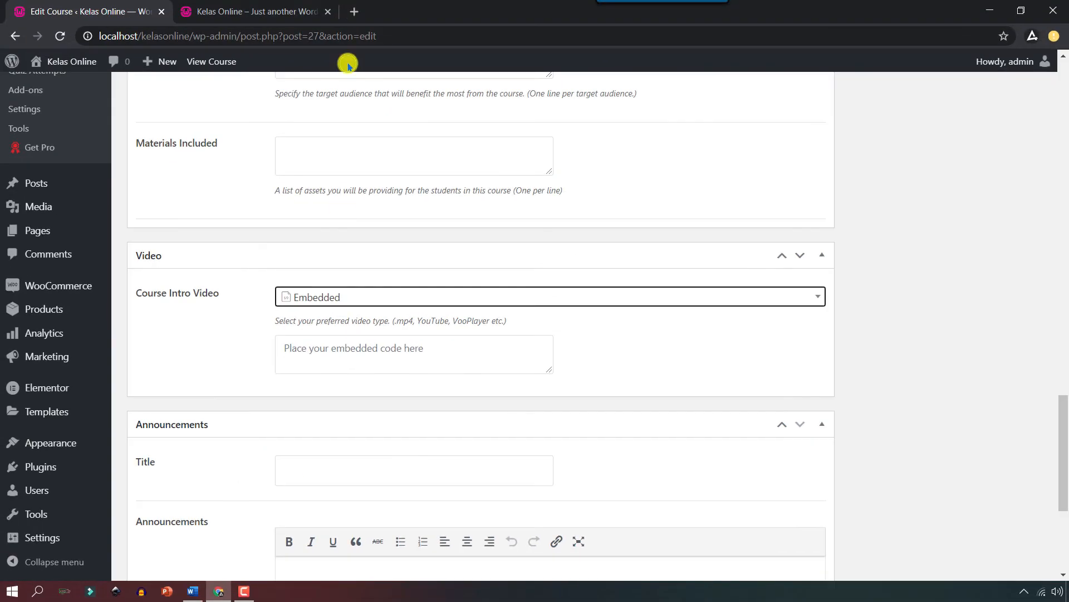
pyautogui.hotkey('ctrl', 't')
pyautogui.hotkey('ctrl', 'v')
# Load the YouTube video and copy its 560×315 iframe code from Share > Embed.
pyautogui.press('Return')
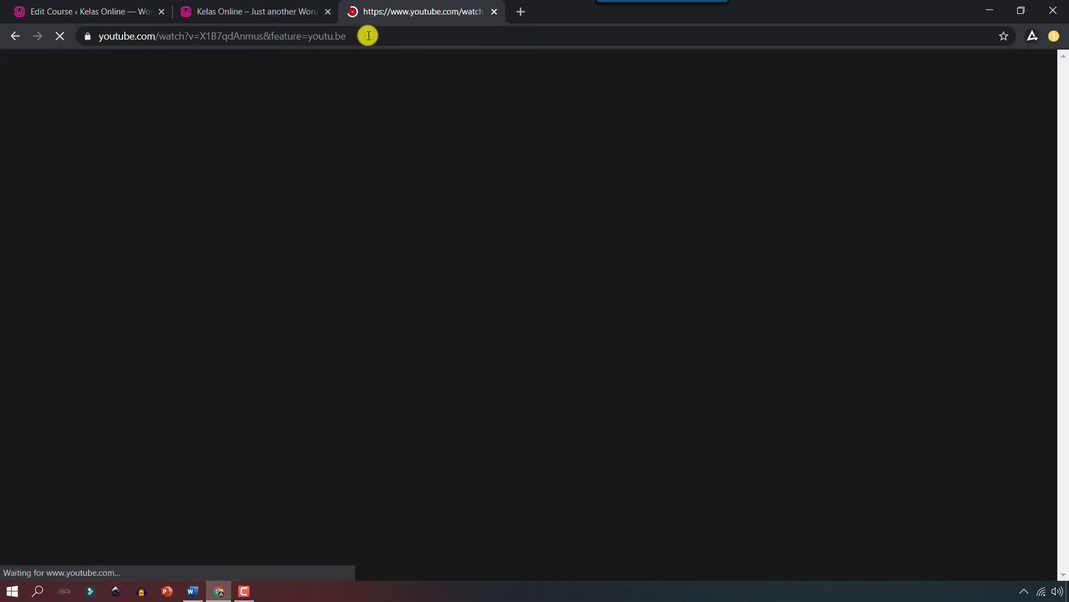
pyautogui.scroll(-3, 479, 437)
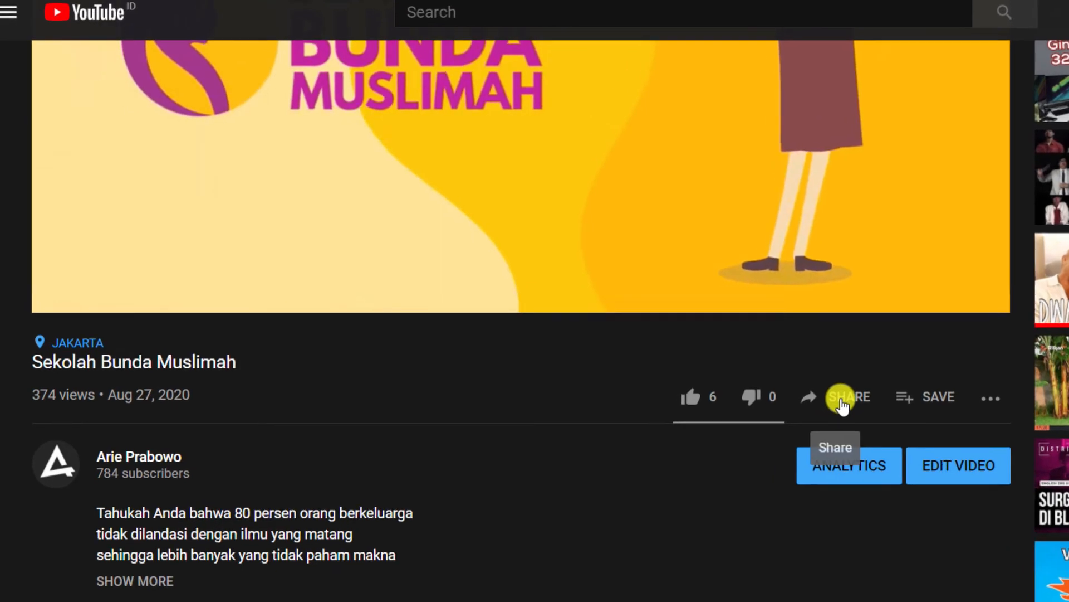
pyautogui.click(602, 378)
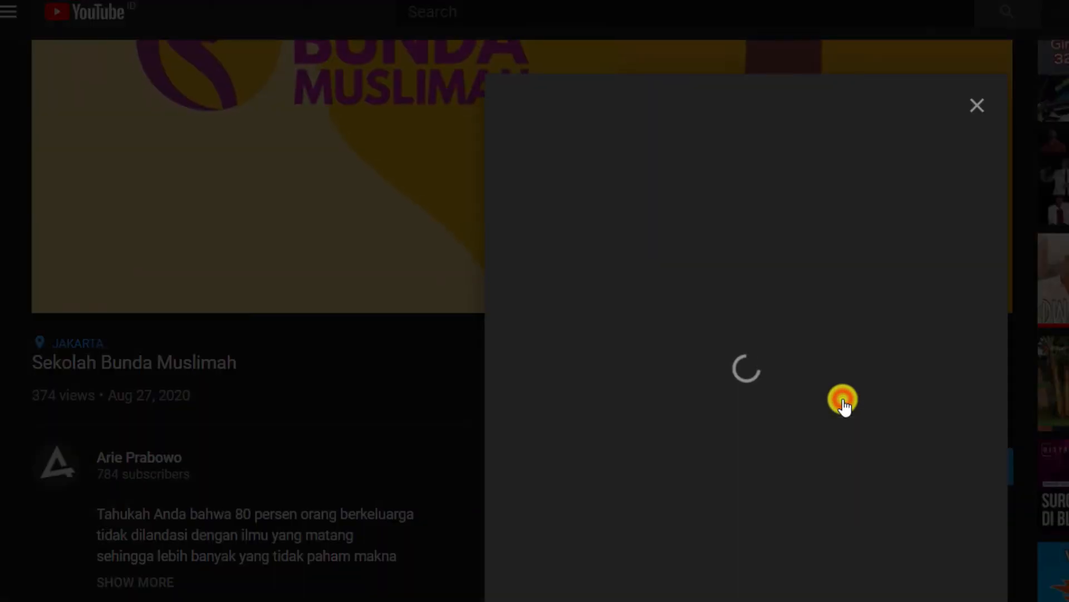
pyautogui.click(544, 302)
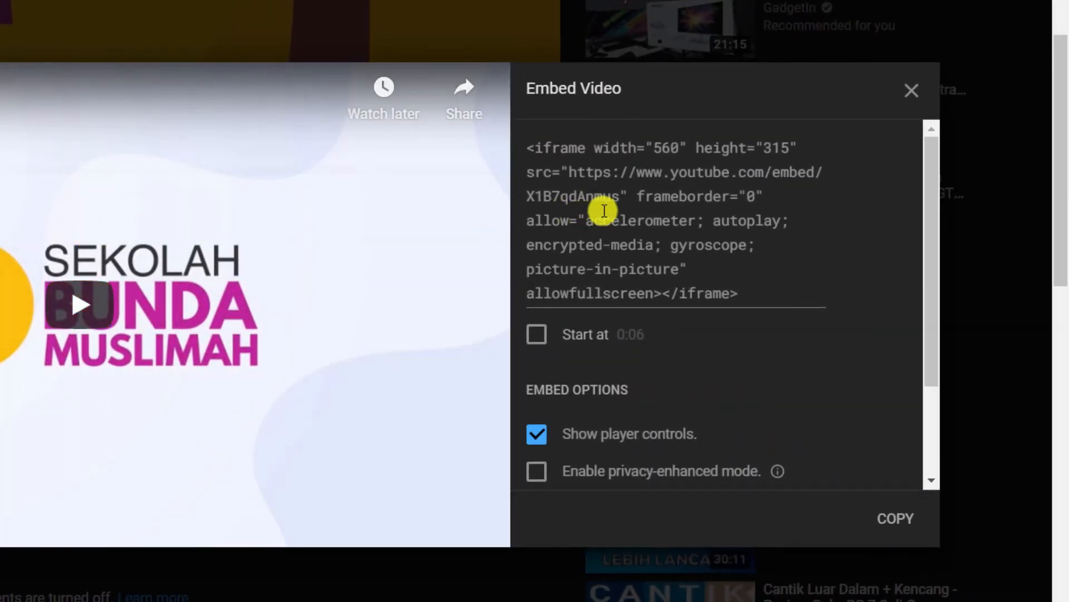
pyautogui.click(630, 207)
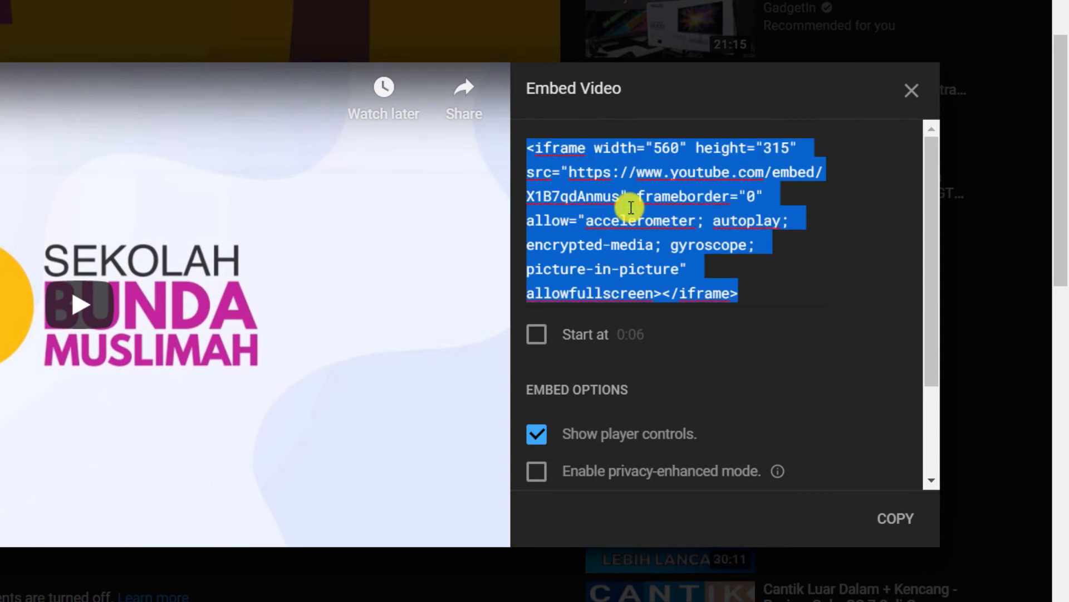
pyautogui.rightClick(630, 208)
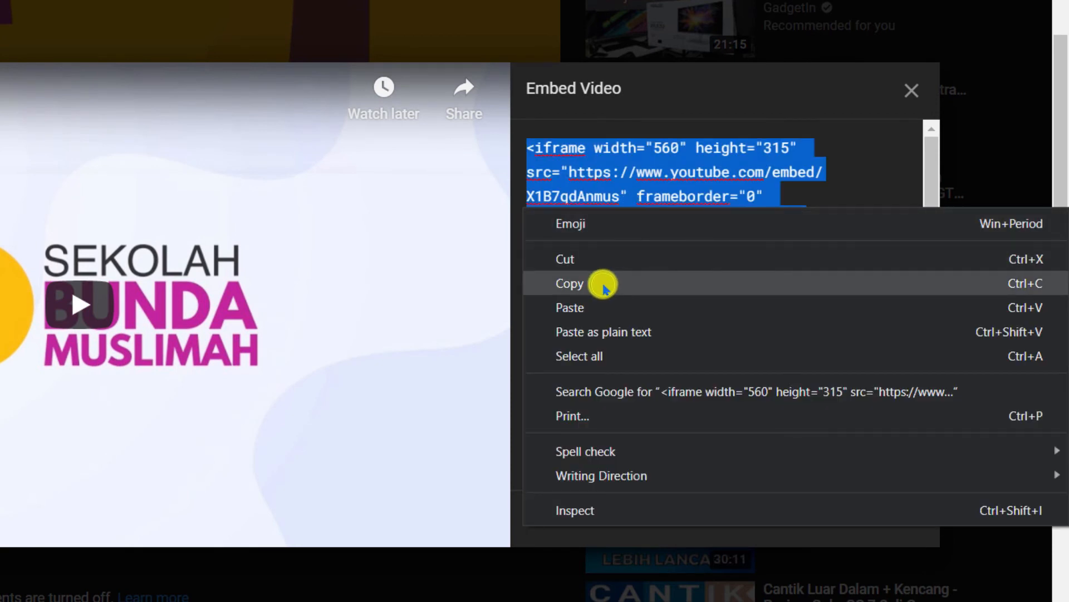
pyautogui.click(610, 284)
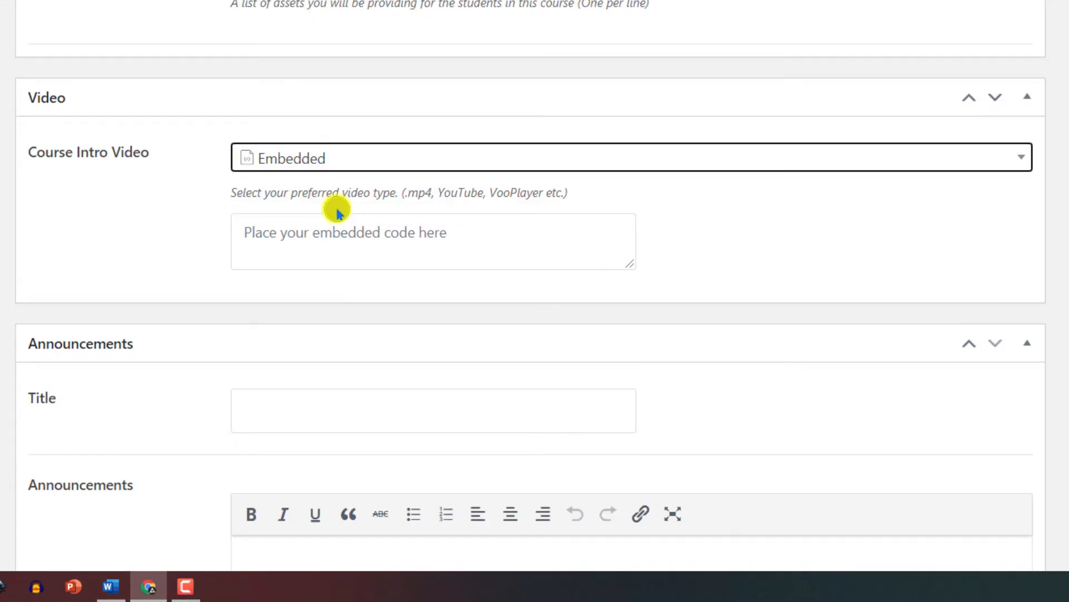
# Paste the iframe code into the Embedded intro video box and update the course.
pyautogui.click(331, 234)
pyautogui.hotkey('ctrl', 'v')
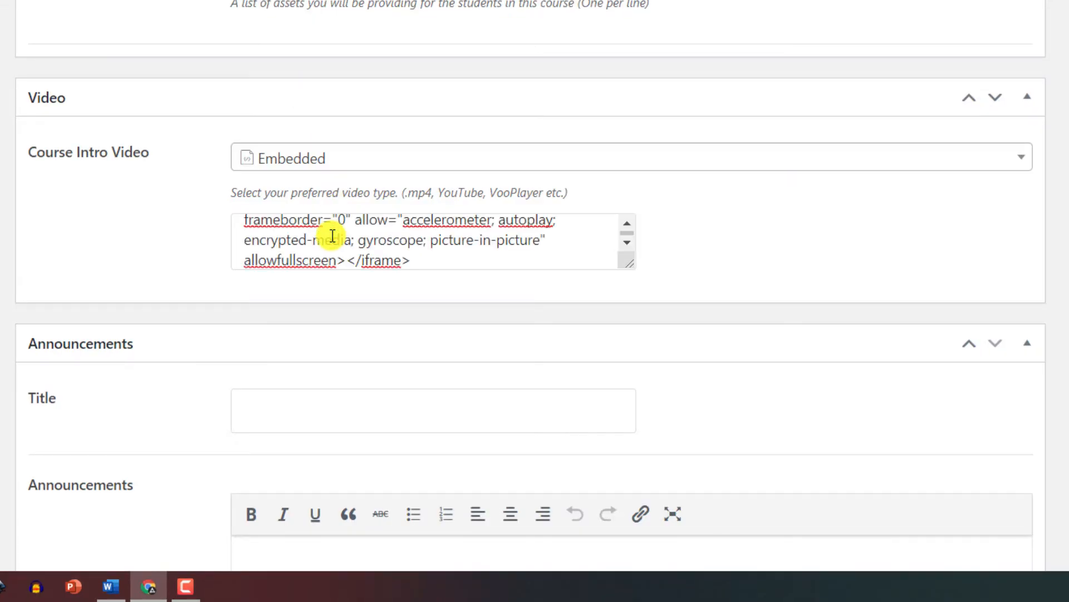
pyautogui.scroll(15, 857, 327)
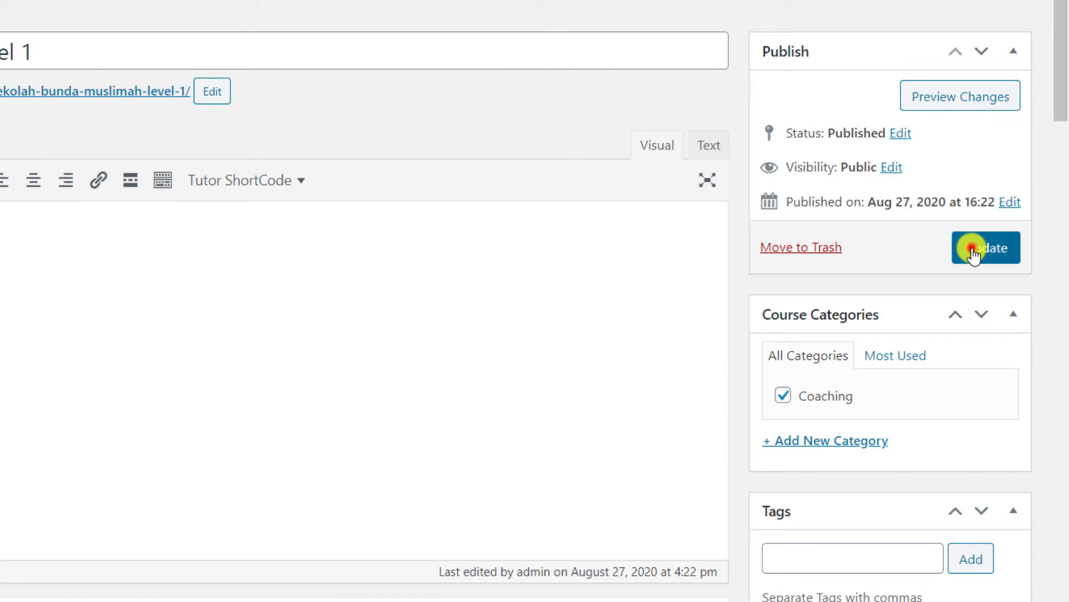
pyautogui.click(973, 251)
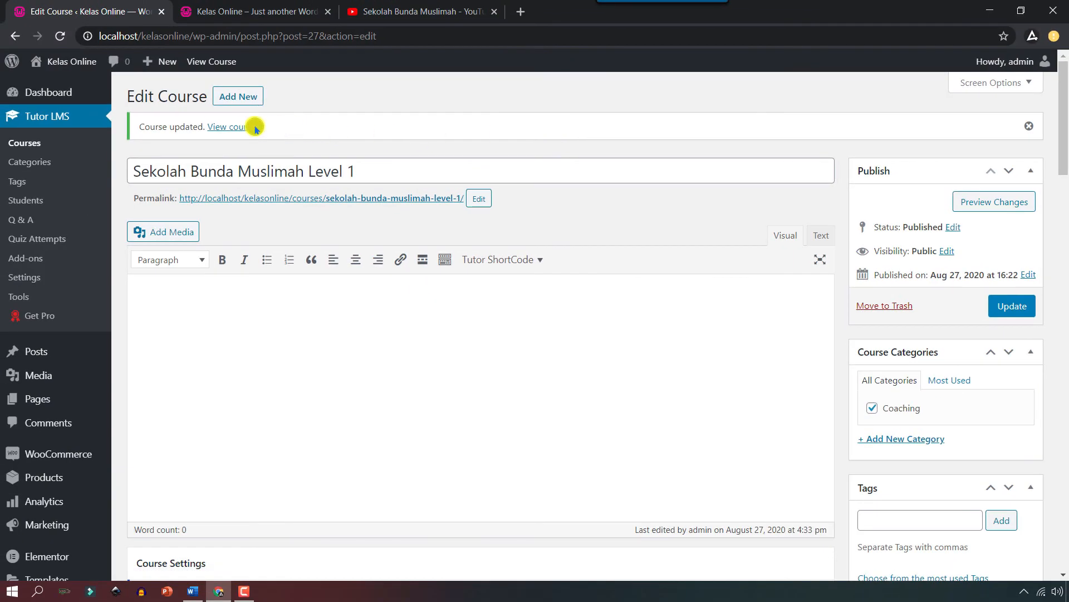
# On the public course page, play the intro video, toggle its sound on and off, and pause it.
pyautogui.click(234, 127)
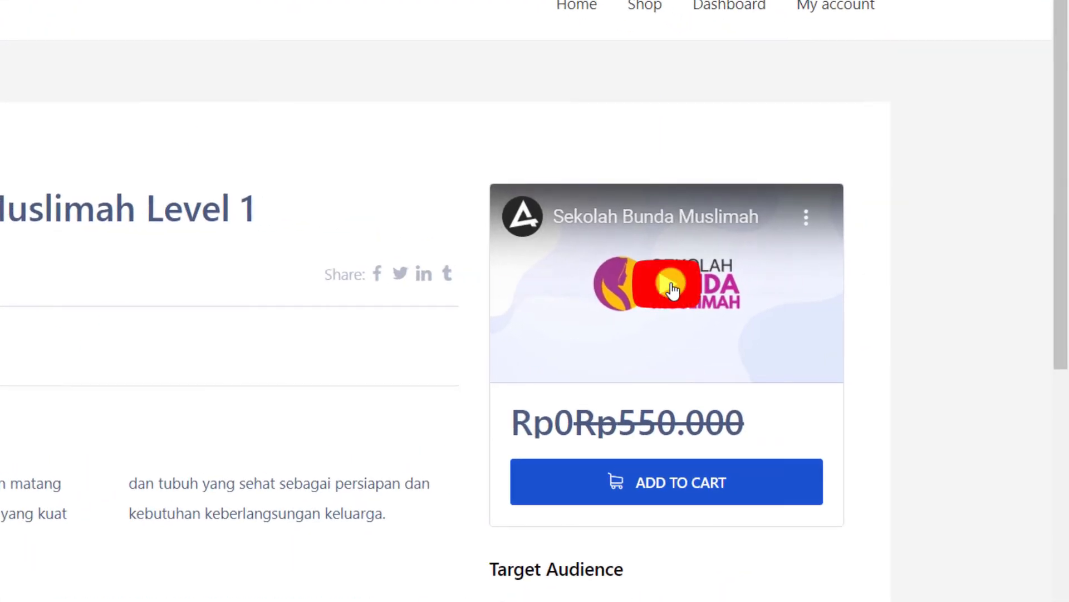
pyautogui.click(673, 289)
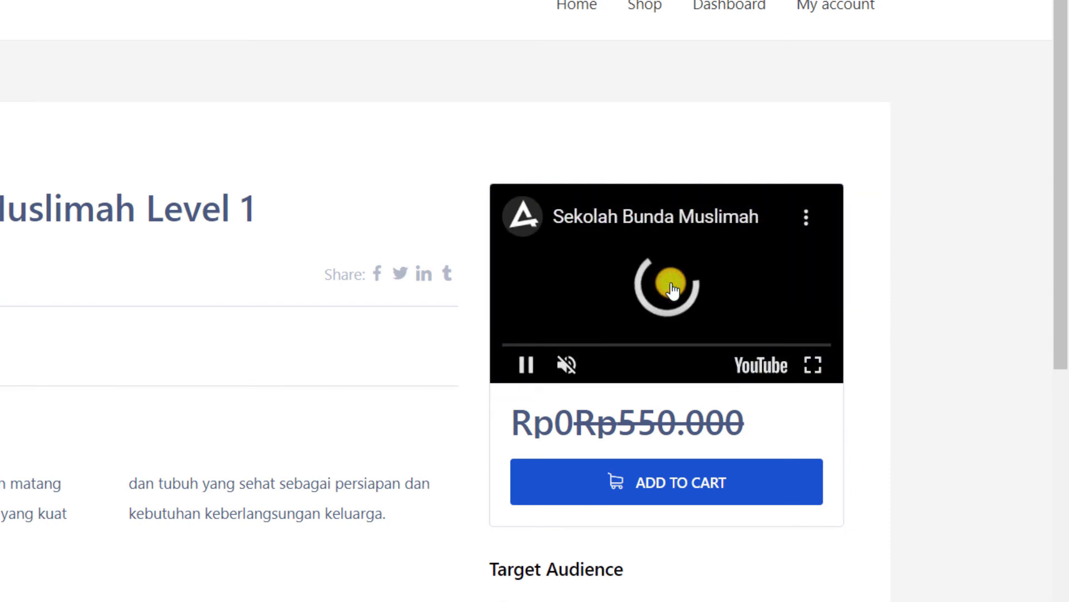
pyautogui.click(566, 365)
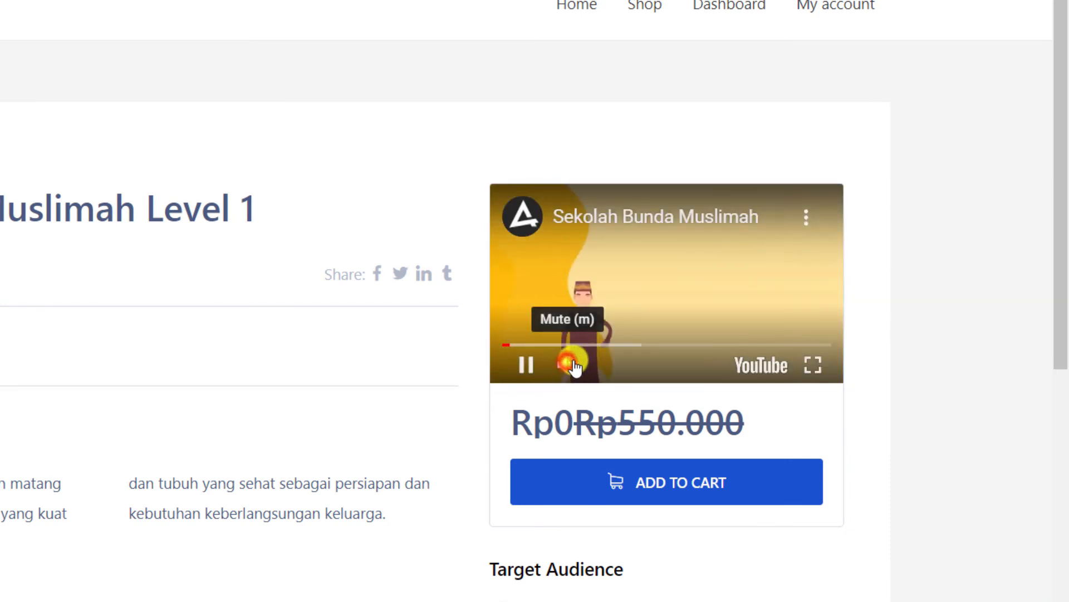
pyautogui.click(566, 364)
pyautogui.click(638, 310)
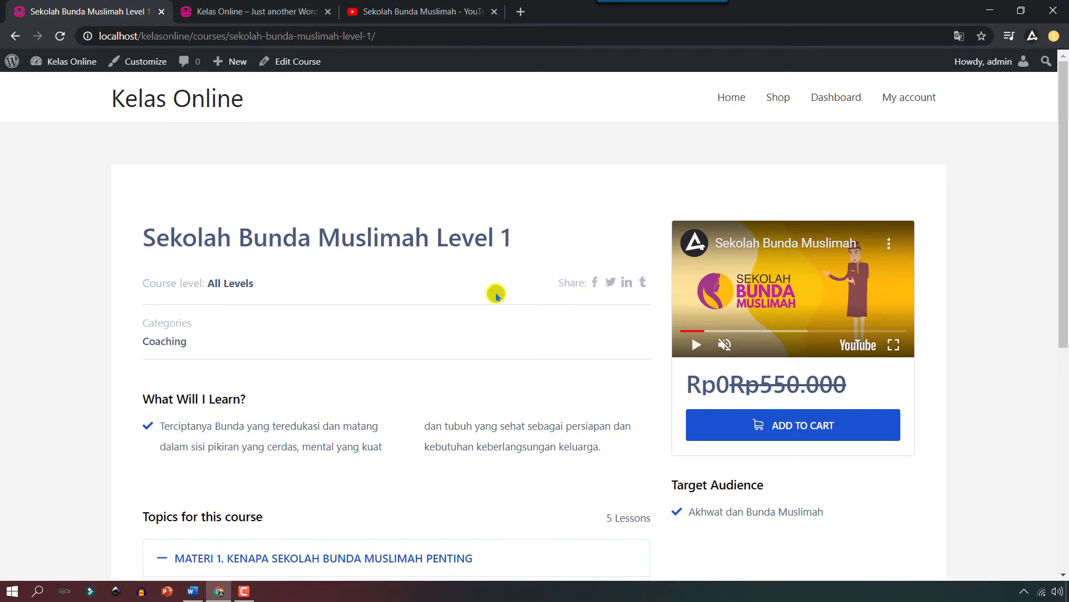
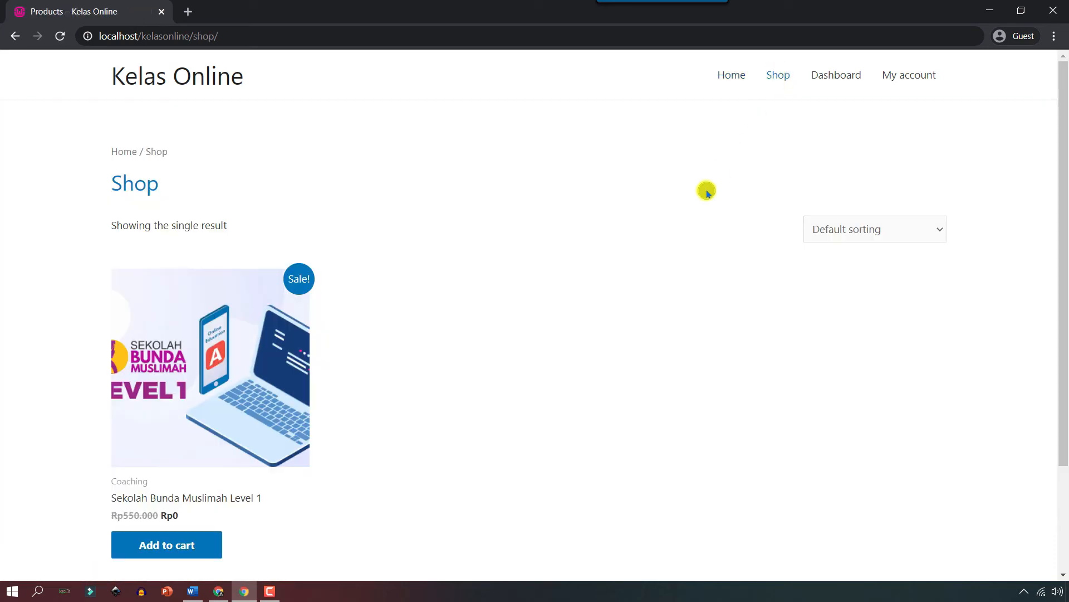
# Add the Sekolah Bunda Muslimah Level 1 course to the cart and proceed to checkout.
pyautogui.scroll(-2, 626, 280)
pyautogui.scroll(2, 626, 280)
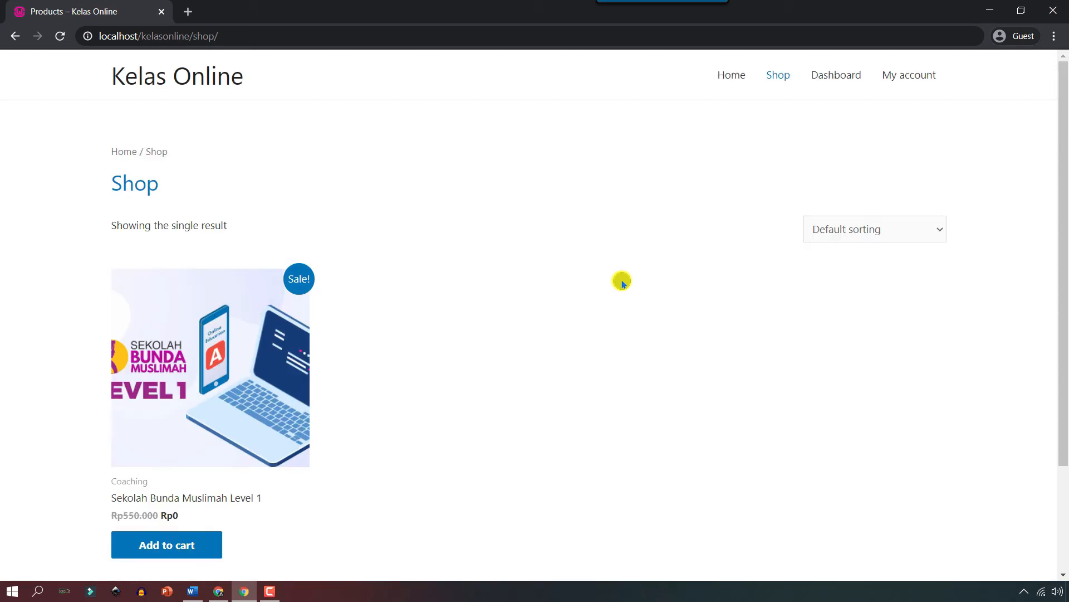
pyautogui.click(201, 545)
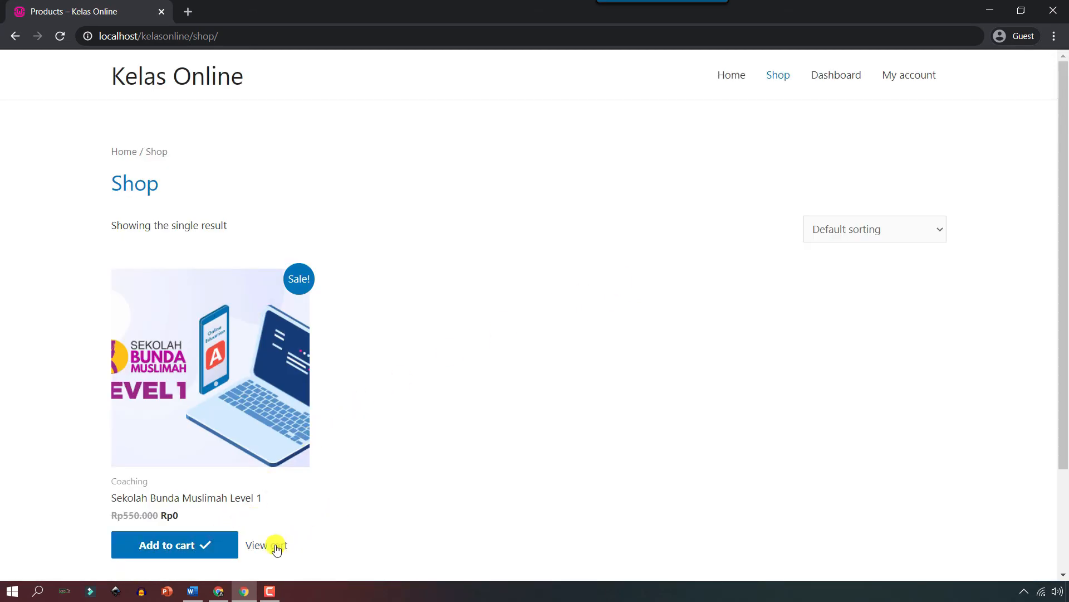
pyautogui.click(277, 546)
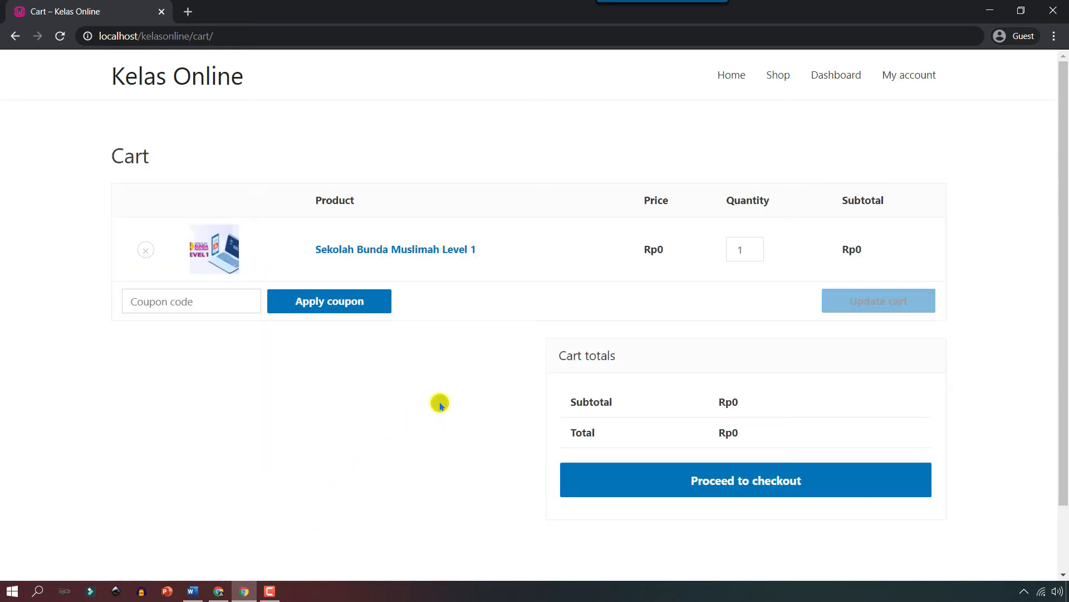
pyautogui.click(614, 493)
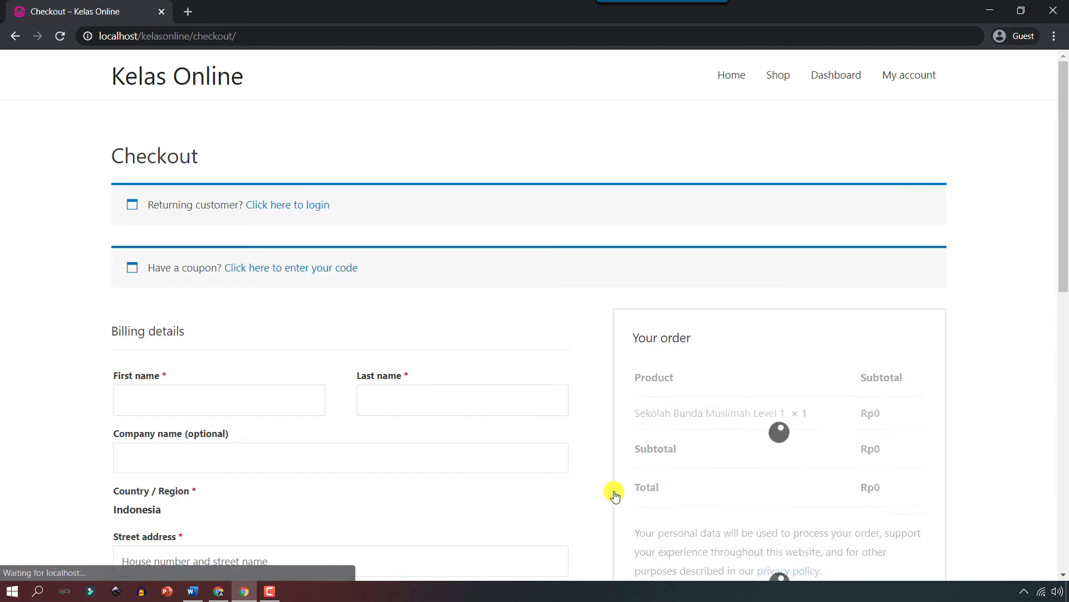
# Enter the buyer's first name, last name and street address in the billing form.
pyautogui.scroll(-3, 614, 493)
pyautogui.click(263, 260)
pyautogui.press('Tab')
pyautogui.scroll(-1, 173, 288)
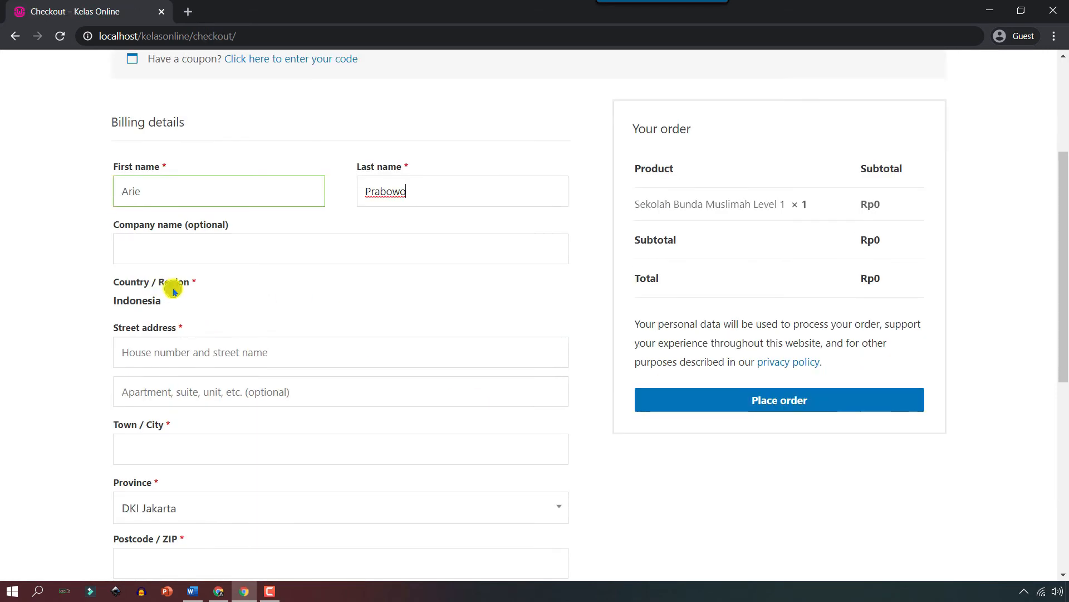
pyautogui.click(306, 354)
pyautogui.write('Jakarta')
# Fill in the billing town/city and postcode.
pyautogui.scroll(-2, 245, 313)
pyautogui.click(245, 313)
pyautogui.write('D')
pyautogui.press('BackSpace')
pyautogui.write('Jakarta')
pyautogui.click(236, 422)
pyautogui.write('12345')
# Enter the buyer's phone number and e-mail address.
pyautogui.scroll(-2, 241, 344)
pyautogui.click(242, 344)
pyautogui.click(234, 400)
# Set the new account password, place the order, and switch to the admin window.
pyautogui.scroll(-1, 251, 394)
pyautogui.click(268, 389)
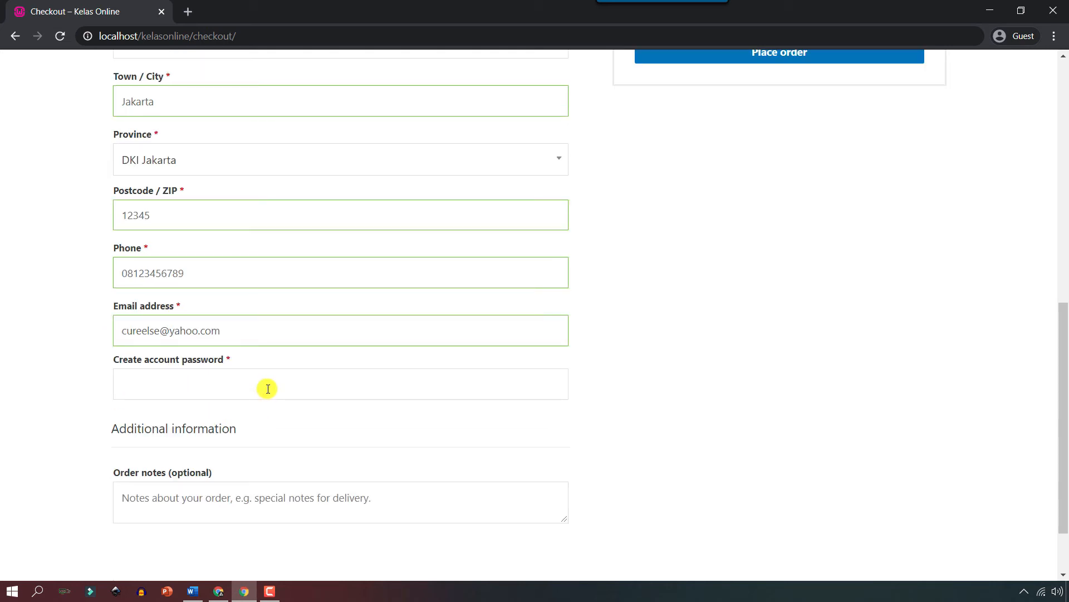
pyautogui.write('•••••••••••')
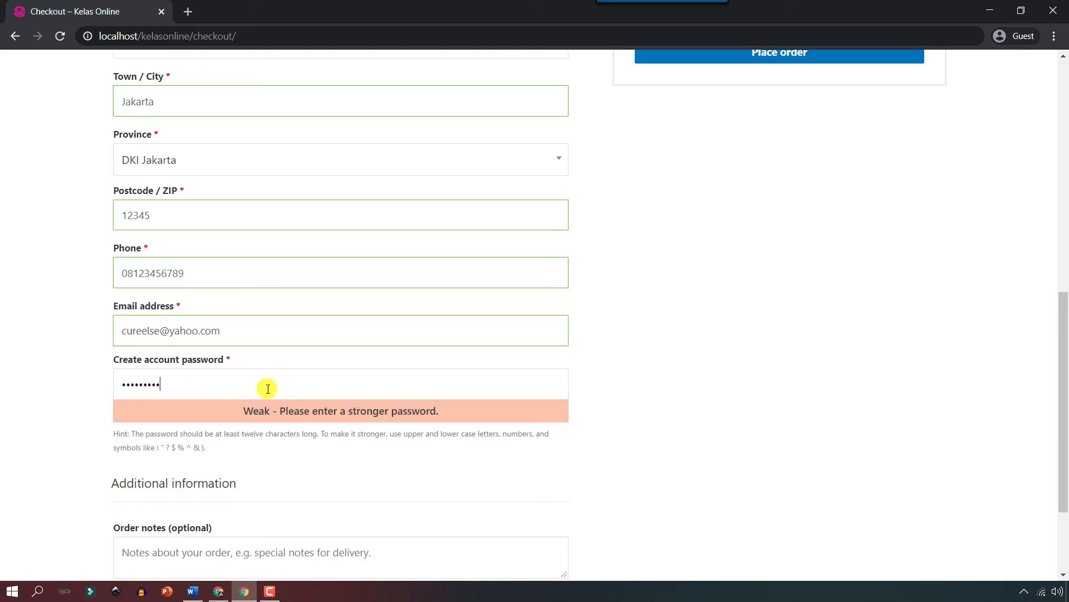
pyautogui.scroll(-2, 268, 388)
pyautogui.scroll(8, 706, 373)
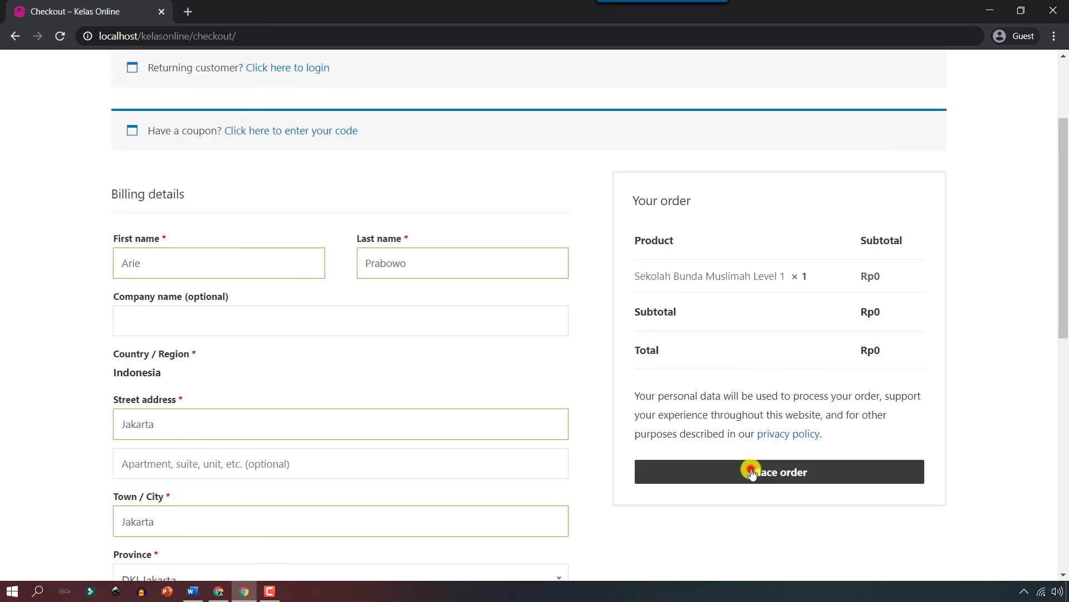
pyautogui.click(752, 472)
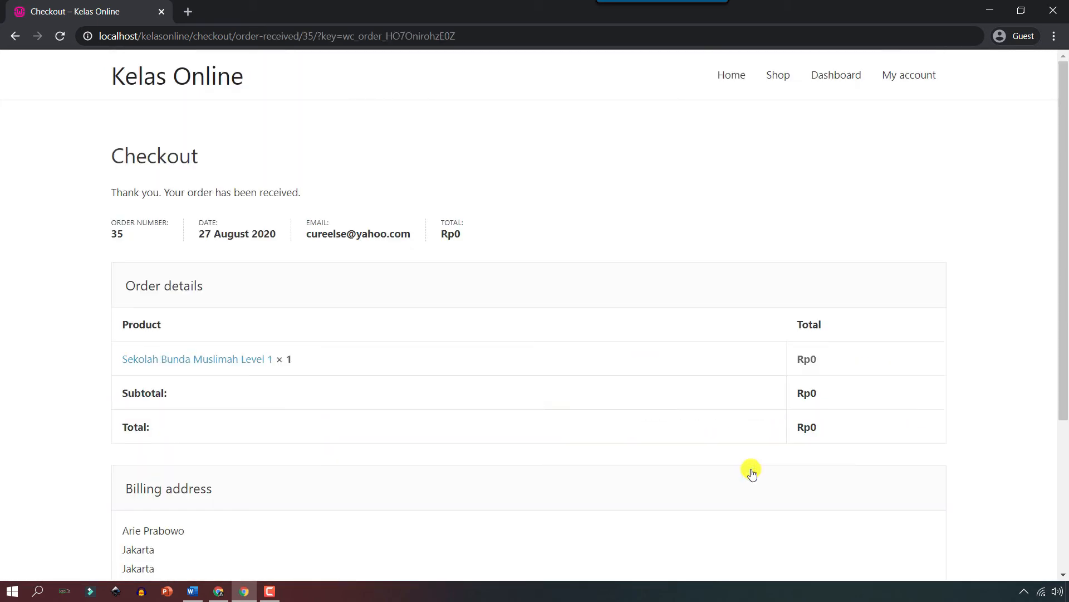
pyautogui.scroll(-4, 752, 472)
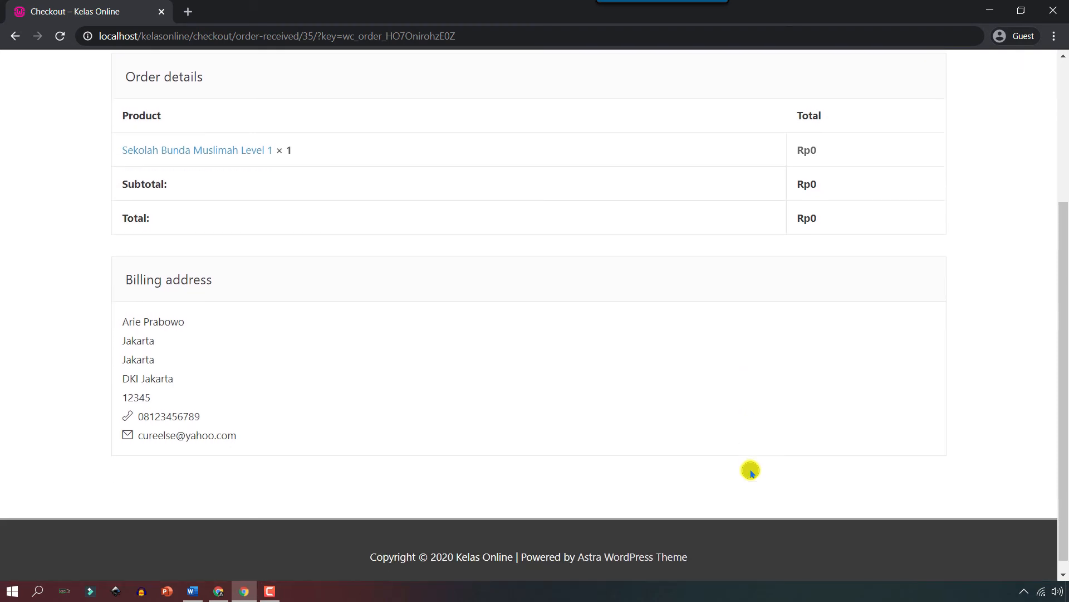
pyautogui.hotkey('alt', 'Tab')
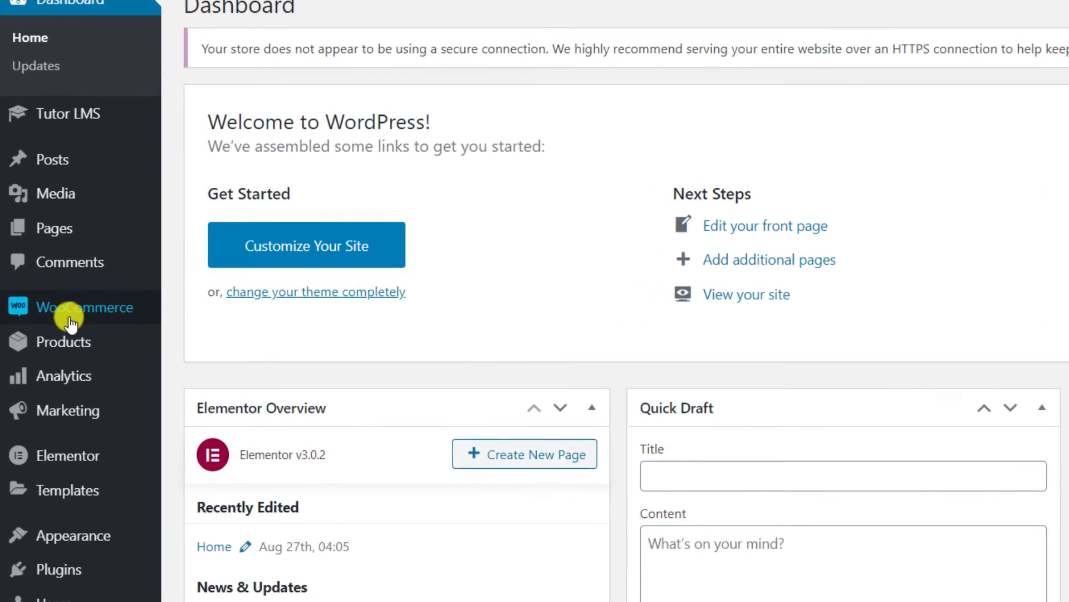
# Open the new course order from the WooCommerce Orders list.
pyautogui.moveTo(107, 307)
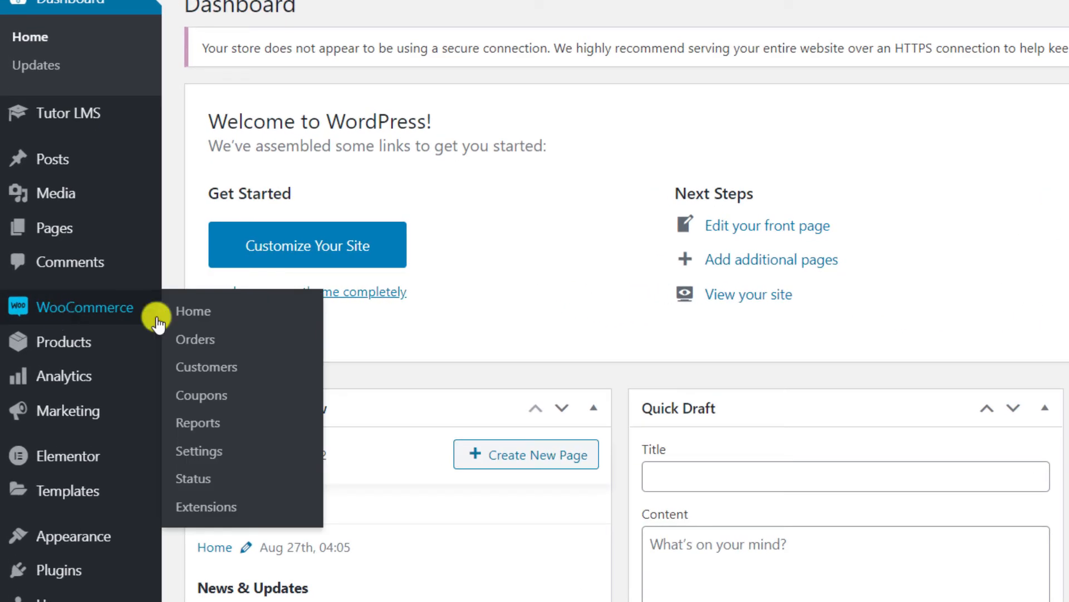
pyautogui.click(199, 314)
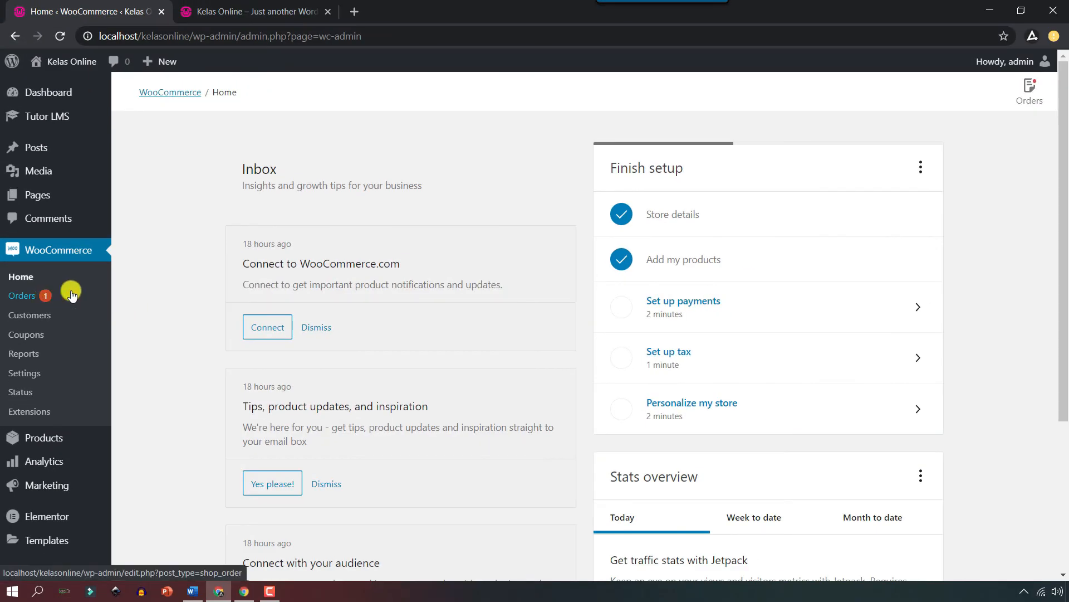
pyautogui.click(1031, 94)
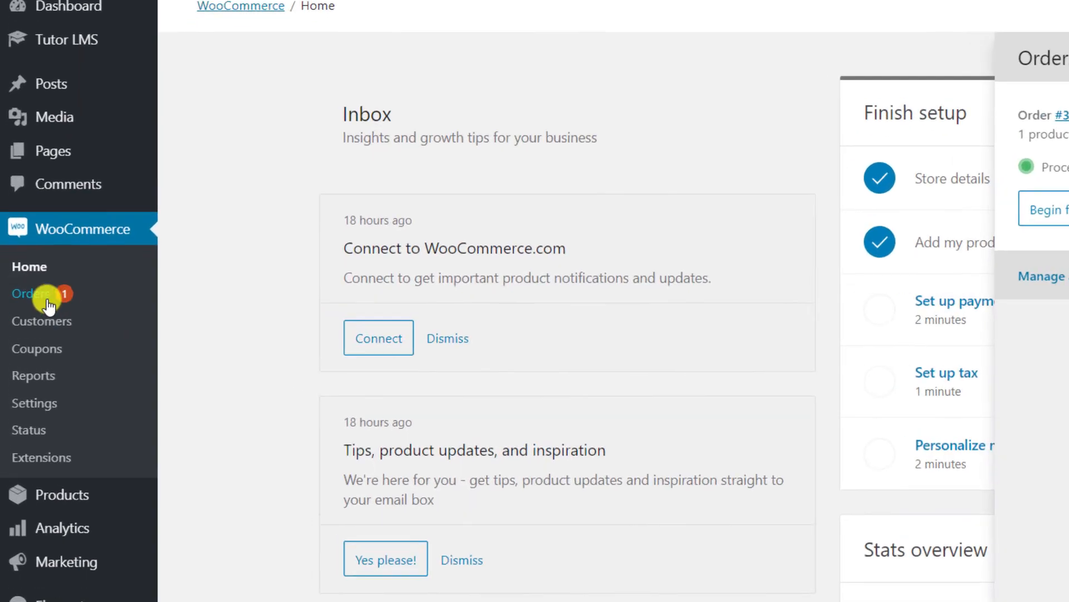
pyautogui.click(22, 299)
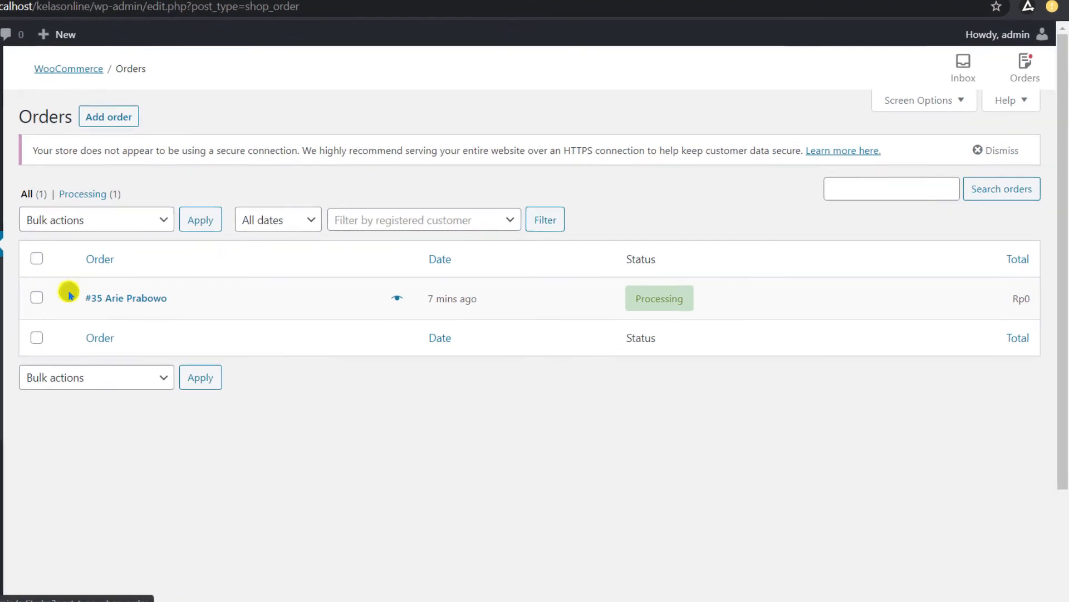
pyautogui.click(128, 299)
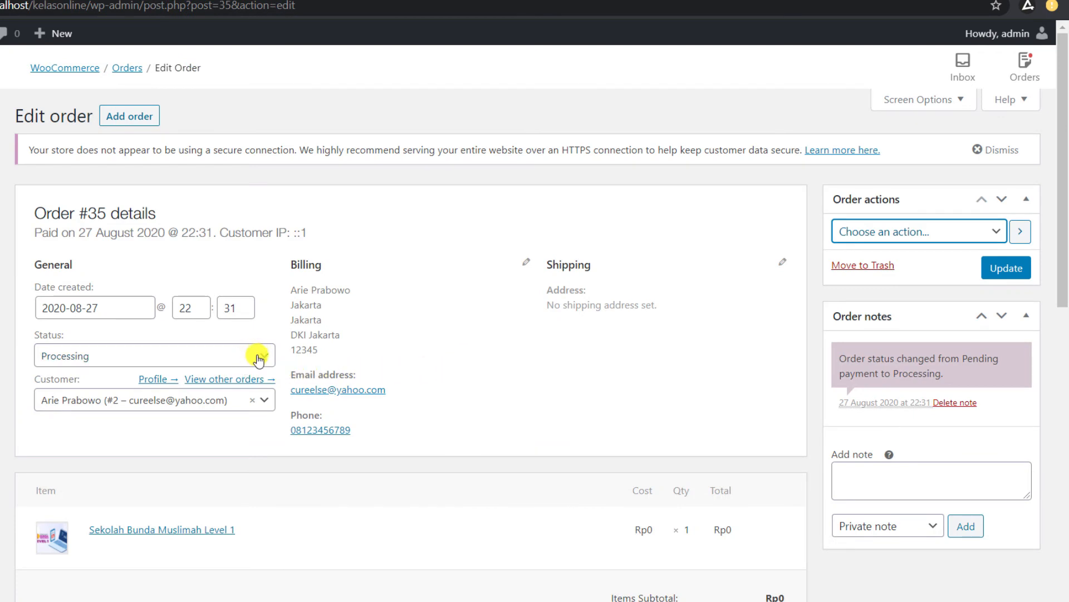
# Set the order status to Completed, update it, and return to the guest window.
pyautogui.click(258, 359)
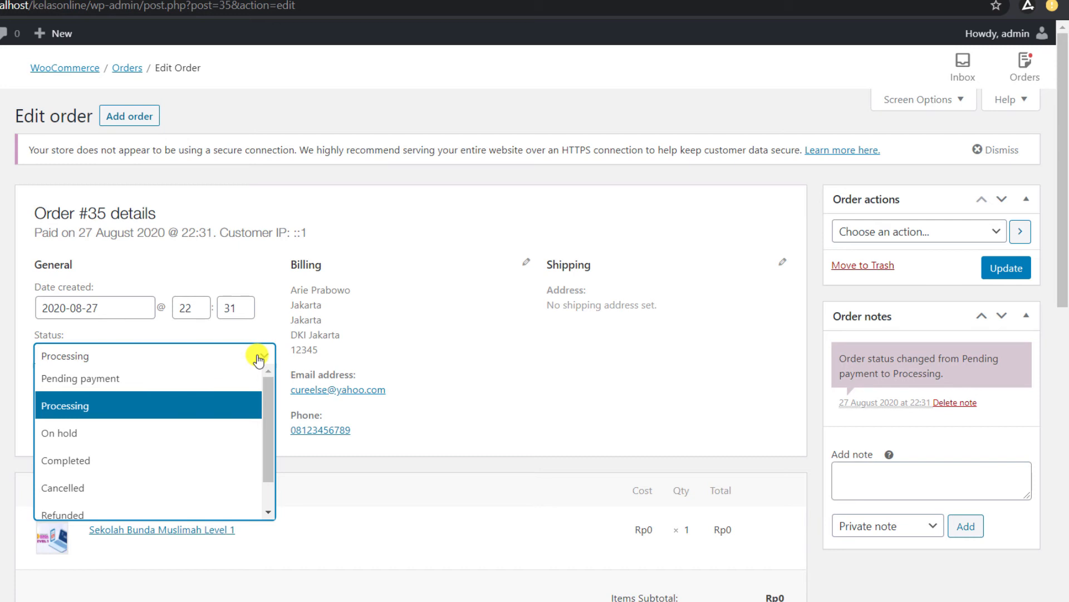
pyautogui.click(108, 377)
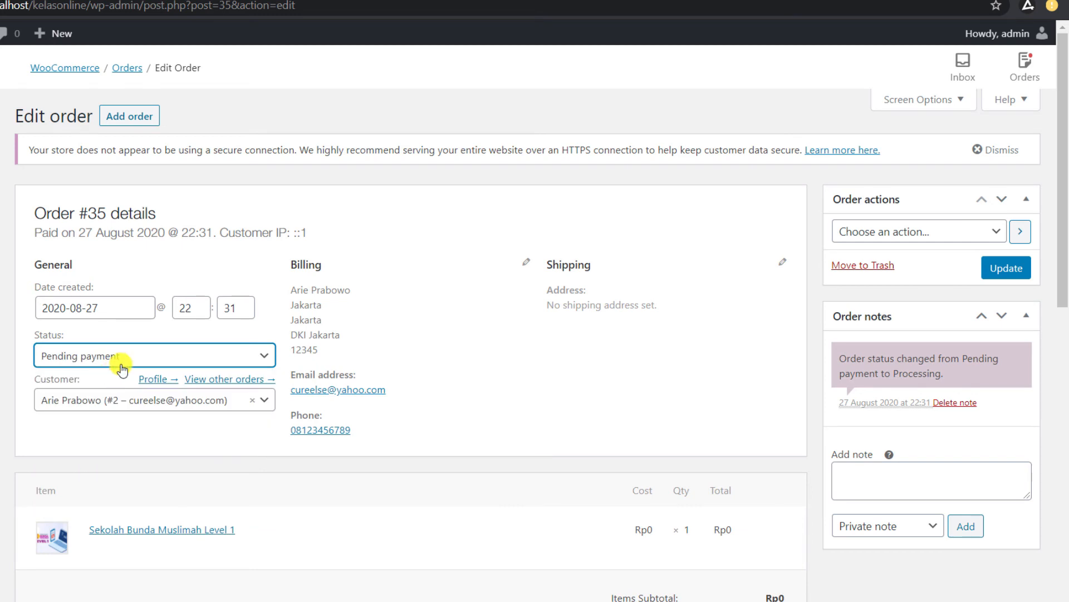
pyautogui.click(131, 359)
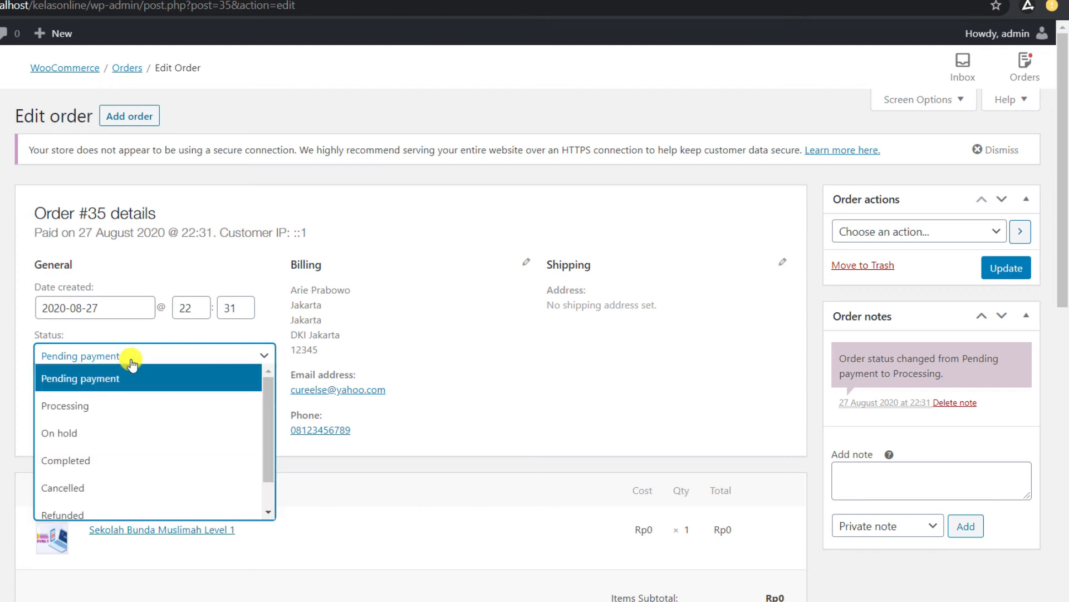
pyautogui.click(78, 425)
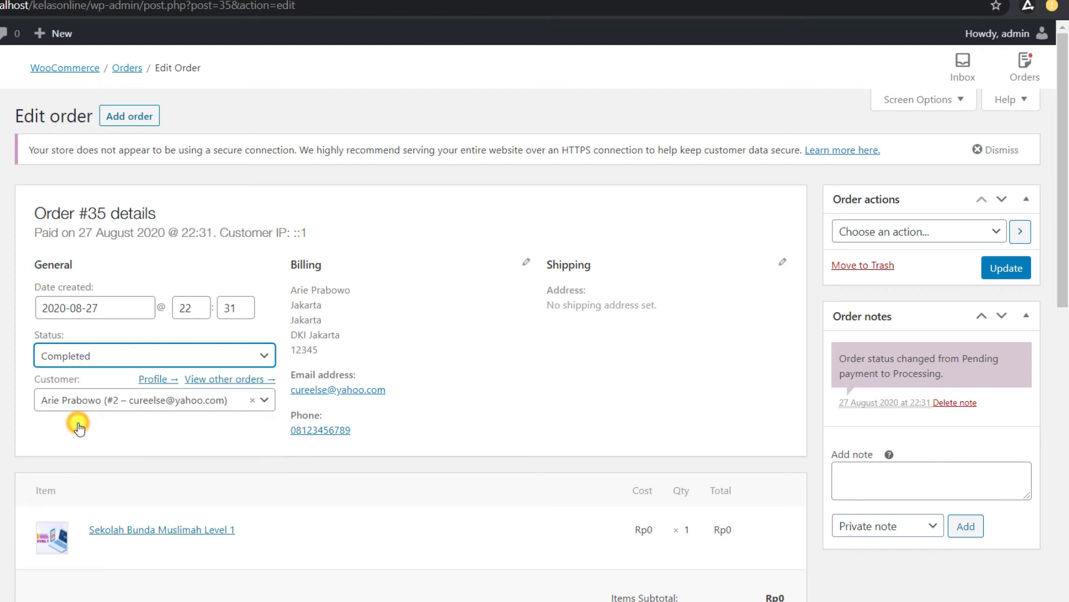
pyautogui.click(1006, 273)
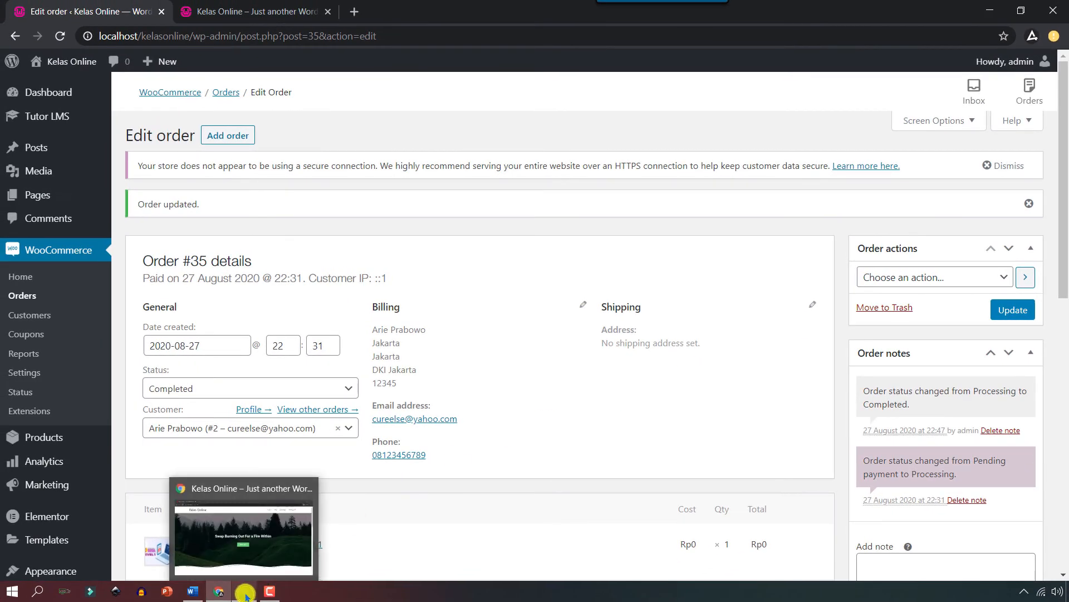
pyautogui.click(245, 594)
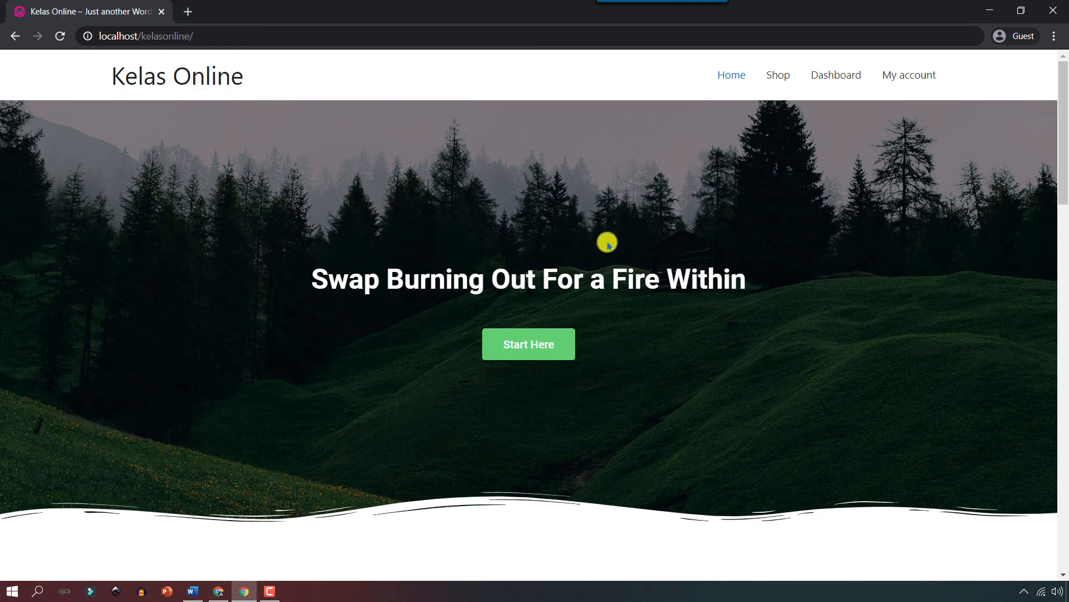
pyautogui.click(902, 79)
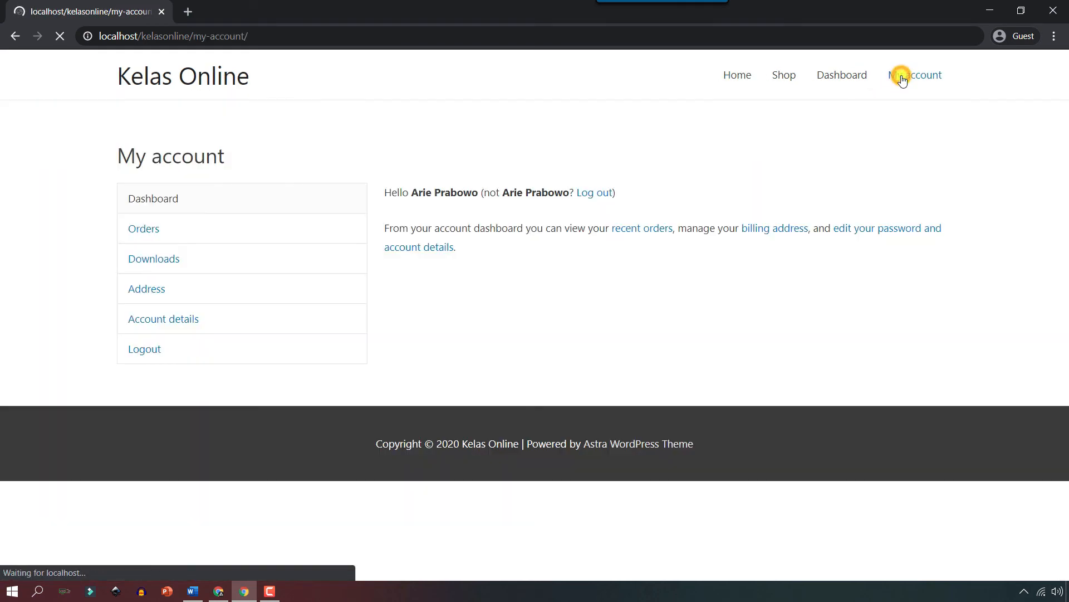
pyautogui.click(147, 229)
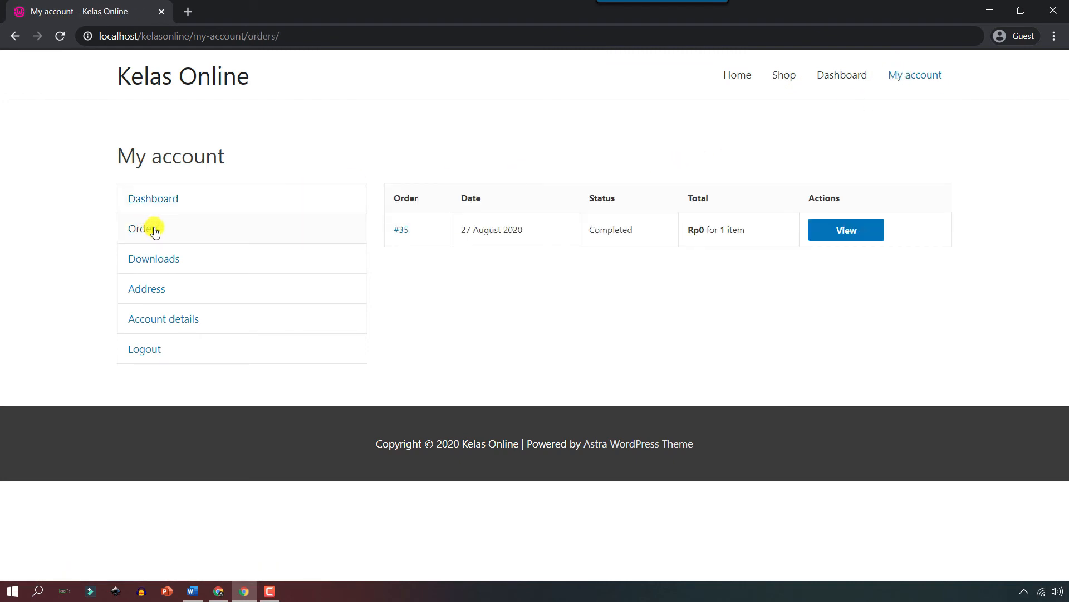
pyautogui.click(845, 238)
pyautogui.scroll(-3, 607, 362)
pyautogui.scroll(4, 608, 366)
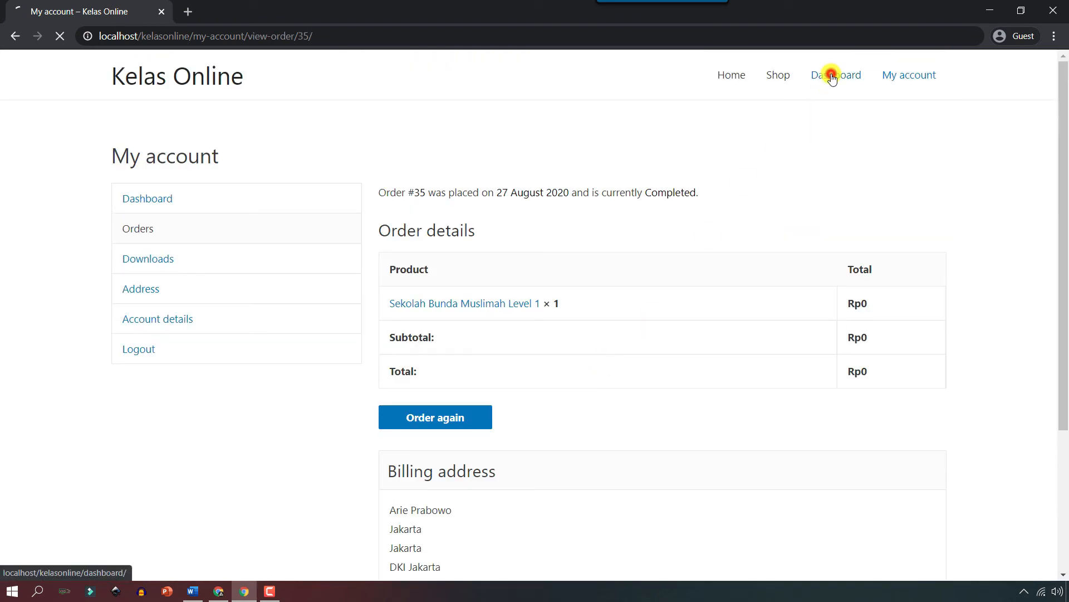
pyautogui.scroll(-4, 568, 251)
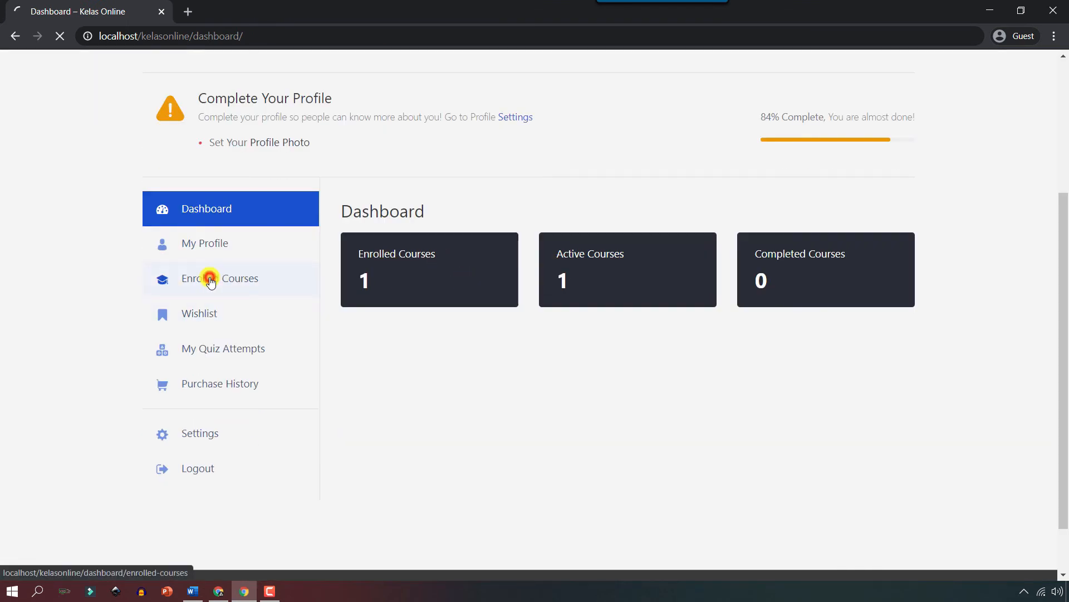
pyautogui.scroll(-4, 640, 291)
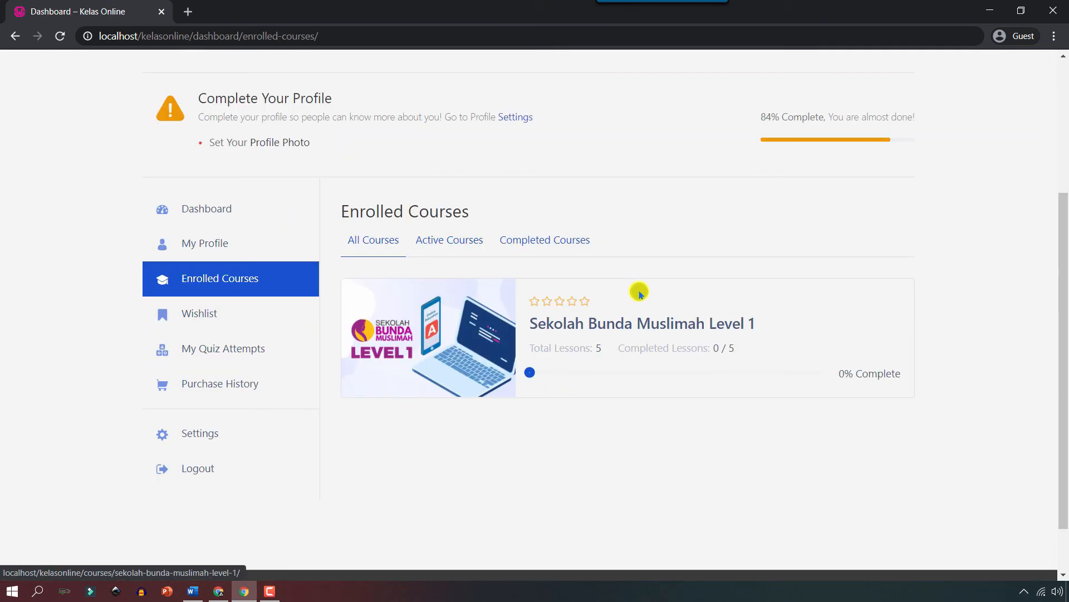
pyautogui.click(585, 325)
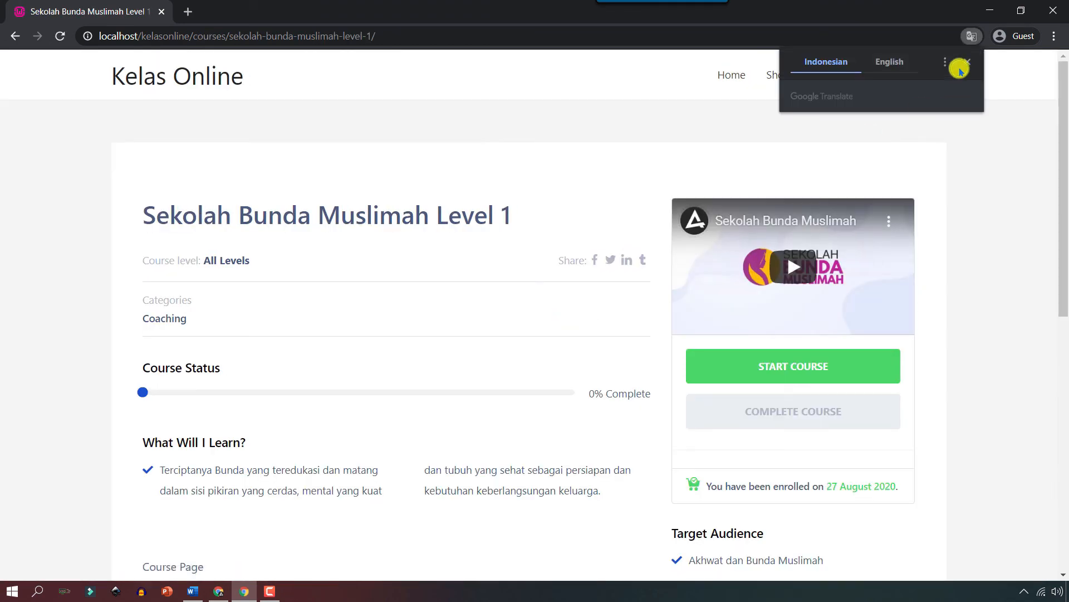
pyautogui.scroll(-10, 537, 336)
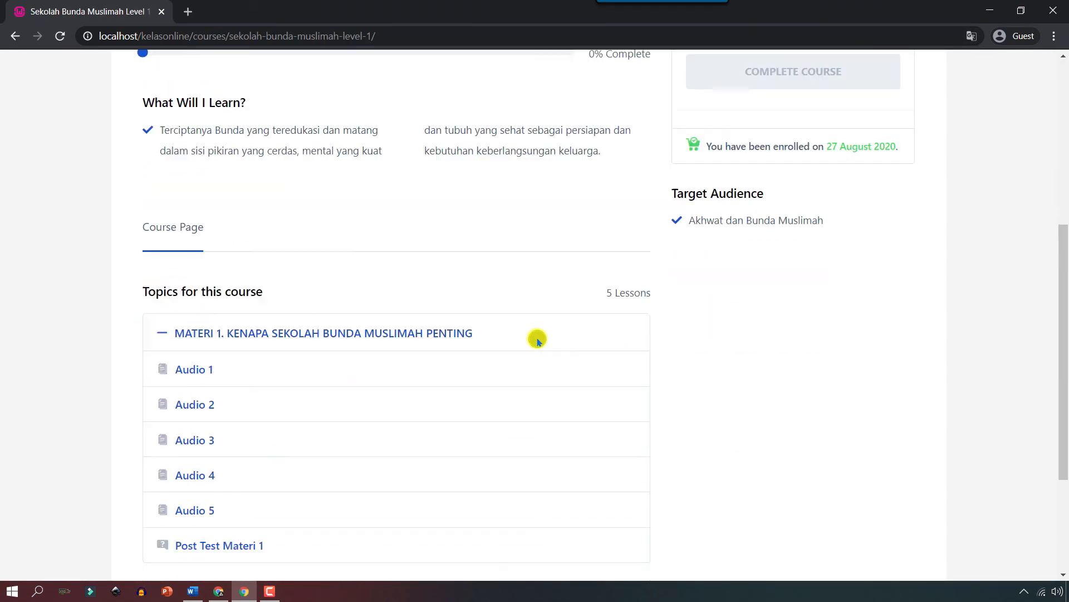
pyautogui.scroll(10, 537, 338)
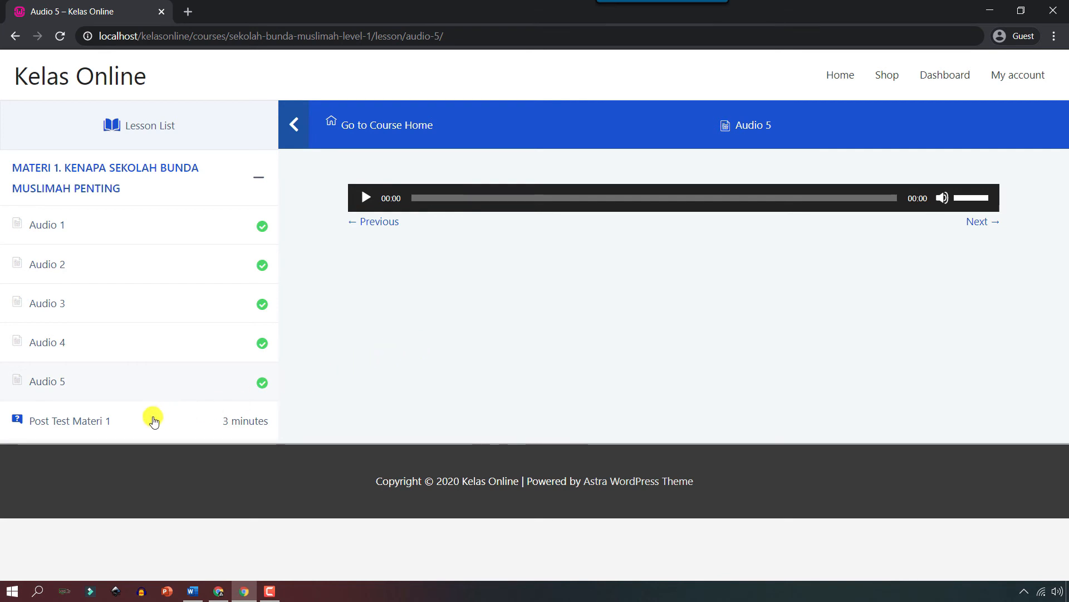
# Start the Post Test Materi 1 quiz and answer question 1 with 'rumah suaminya'.
pyautogui.click(99, 422)
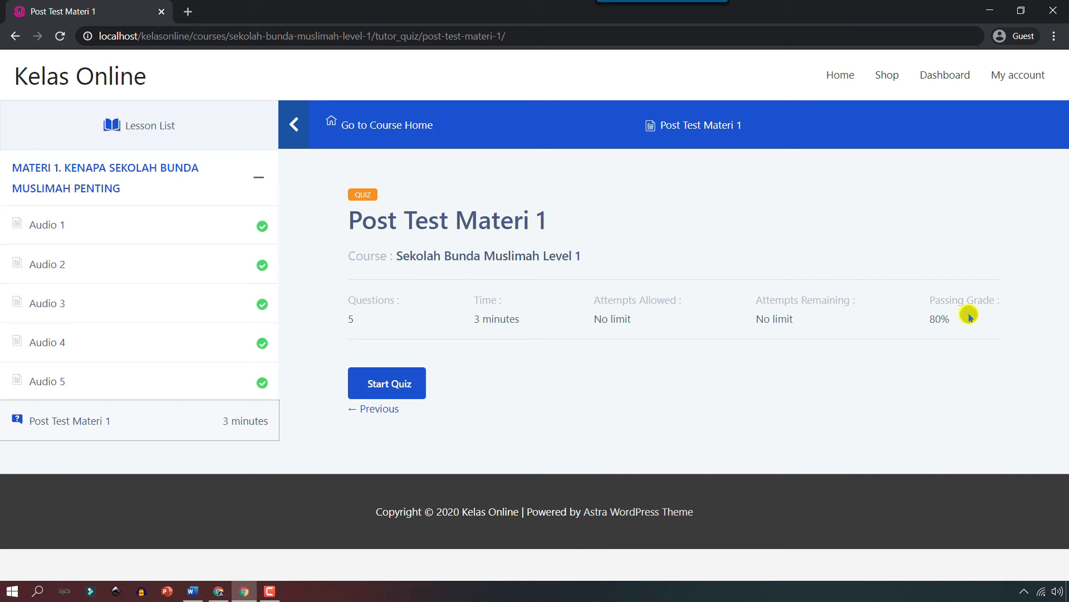
pyautogui.click(385, 382)
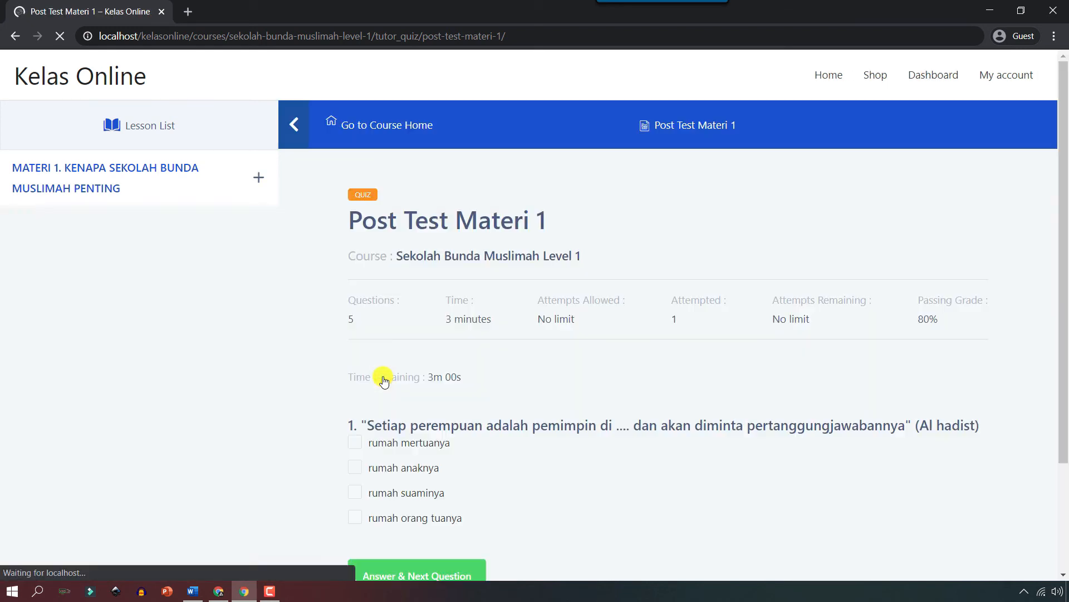
pyautogui.scroll(-2, 382, 380)
pyautogui.click(354, 423)
pyautogui.click(462, 498)
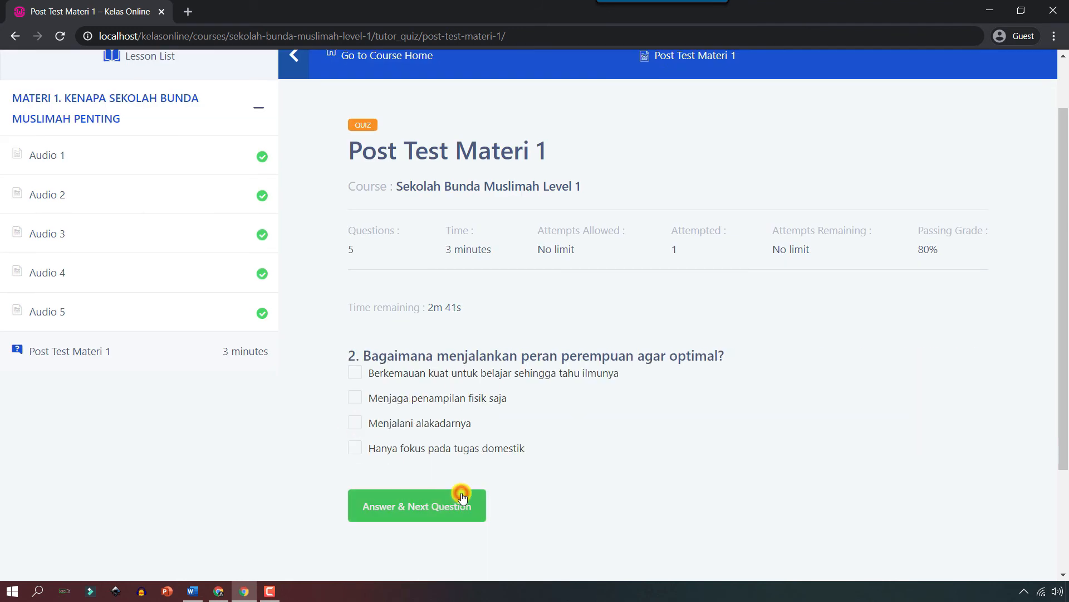
# Answer questions 2 to 5, choosing 'Pendendam' for question 3.
pyautogui.click(354, 372)
pyautogui.click(451, 498)
pyautogui.click(426, 374)
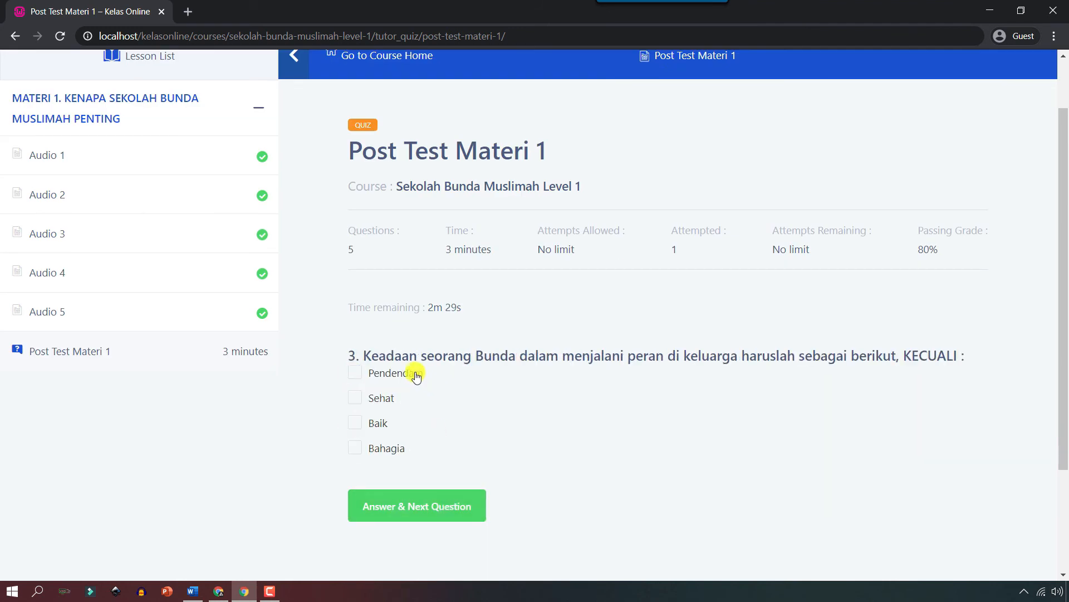
pyautogui.click(432, 500)
pyautogui.click(377, 395)
pyautogui.click(449, 526)
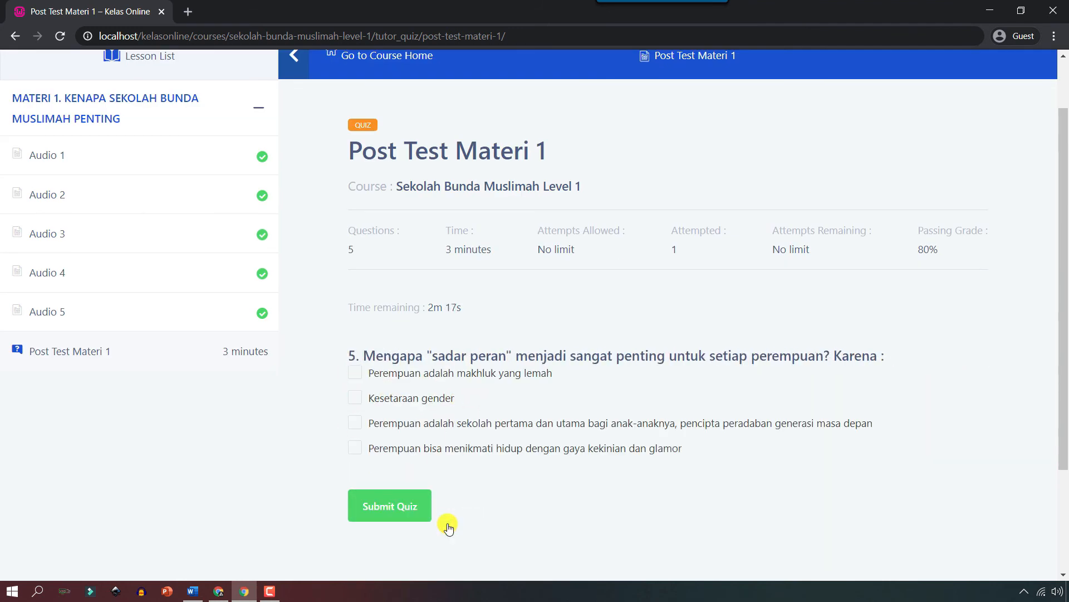
pyautogui.click(469, 422)
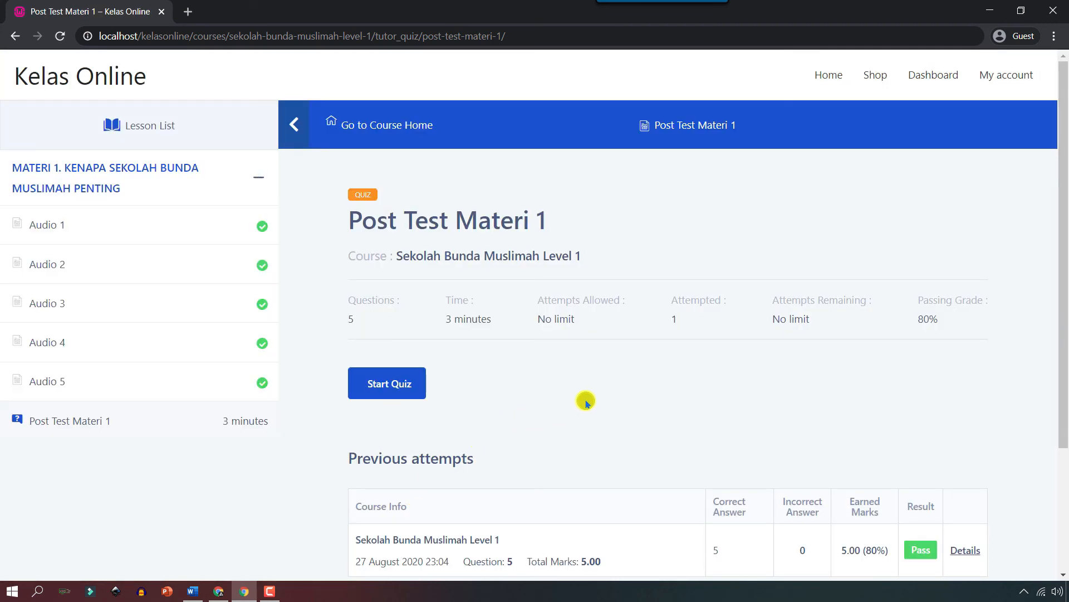
pyautogui.scroll(-3, 617, 394)
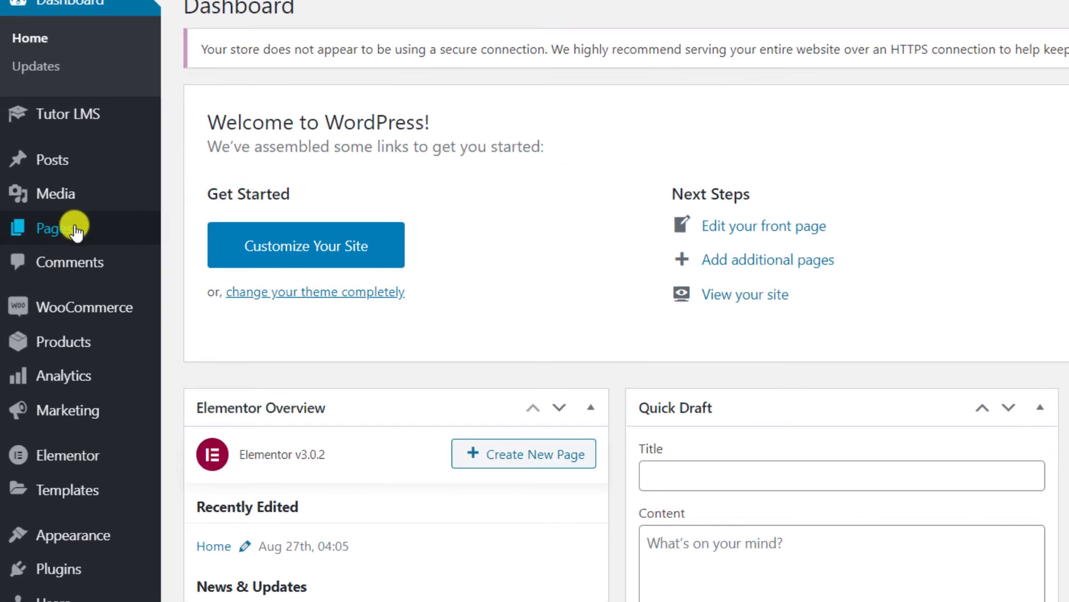
# From the Pages list, open the Home page with Edit with Elementor.
pyautogui.moveTo(37, 252)
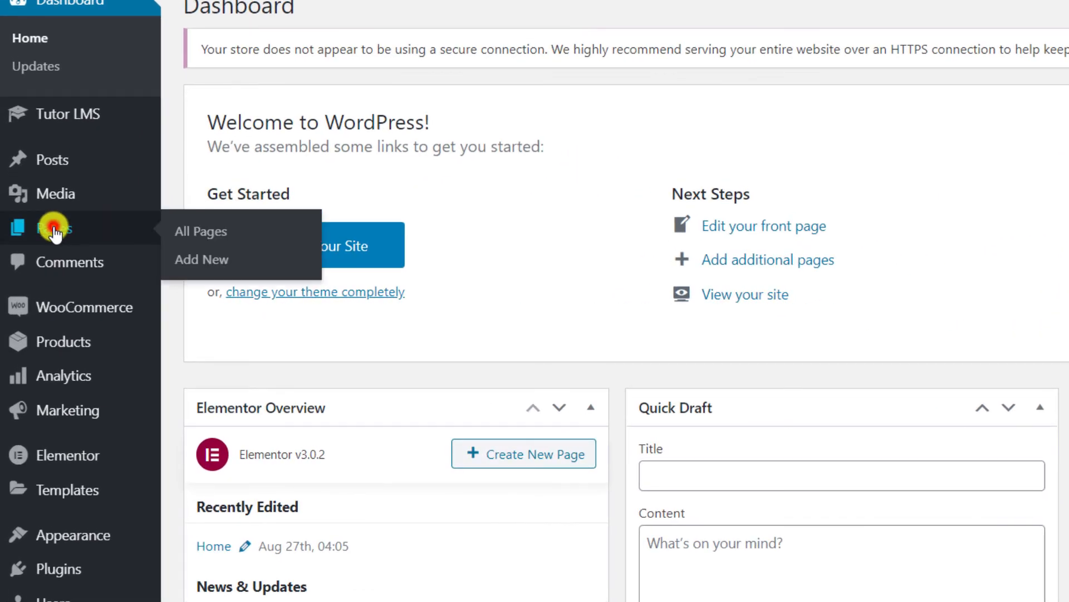
pyautogui.click(54, 228)
pyautogui.scroll(-3, 664, 326)
pyautogui.scroll(3, 666, 328)
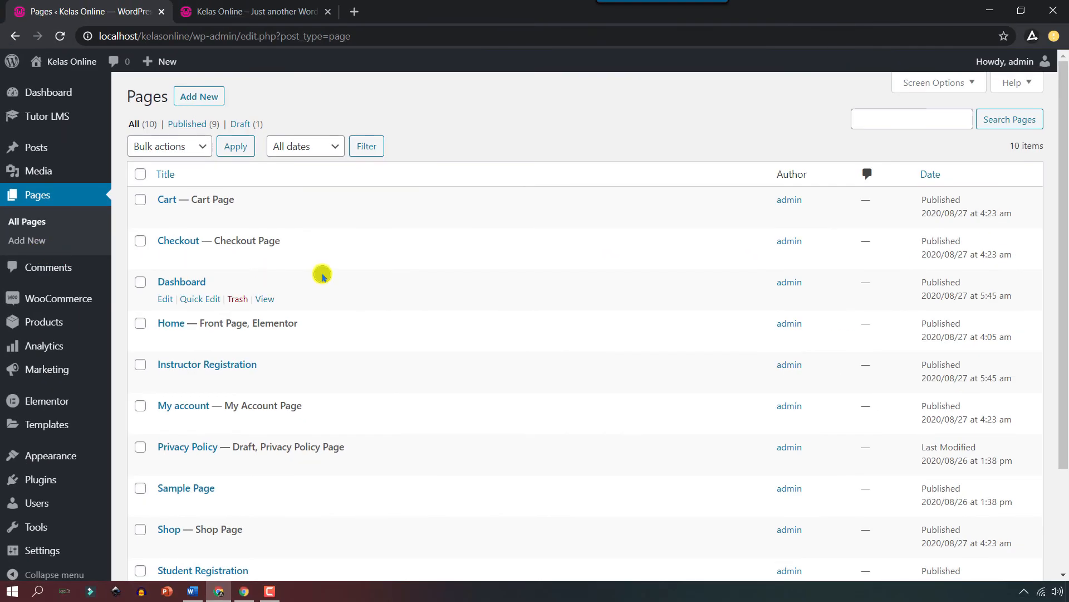
pyautogui.moveTo(292, 323)
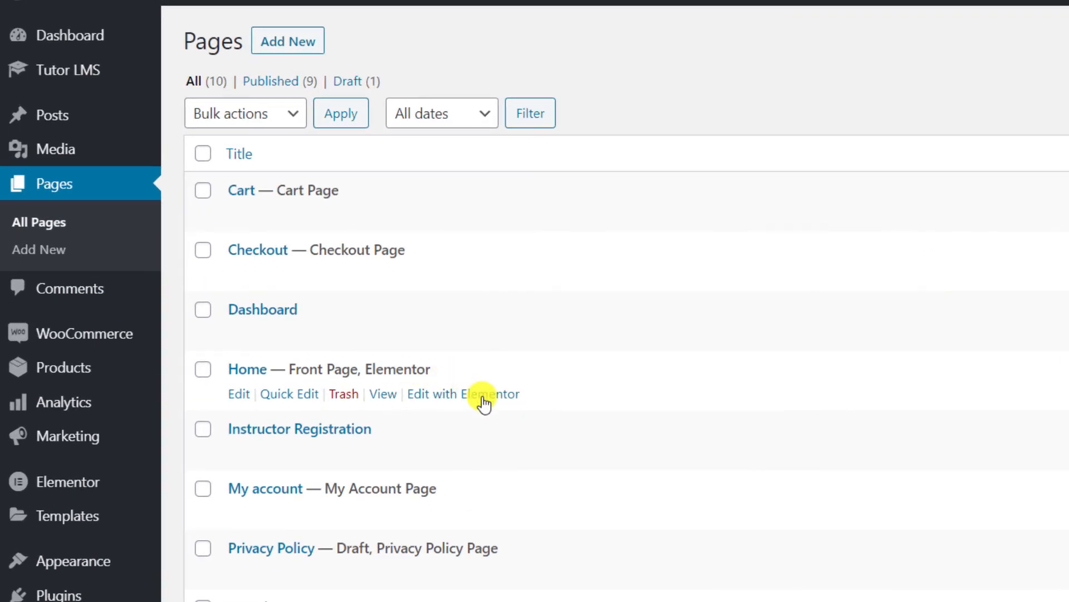
pyautogui.click(482, 396)
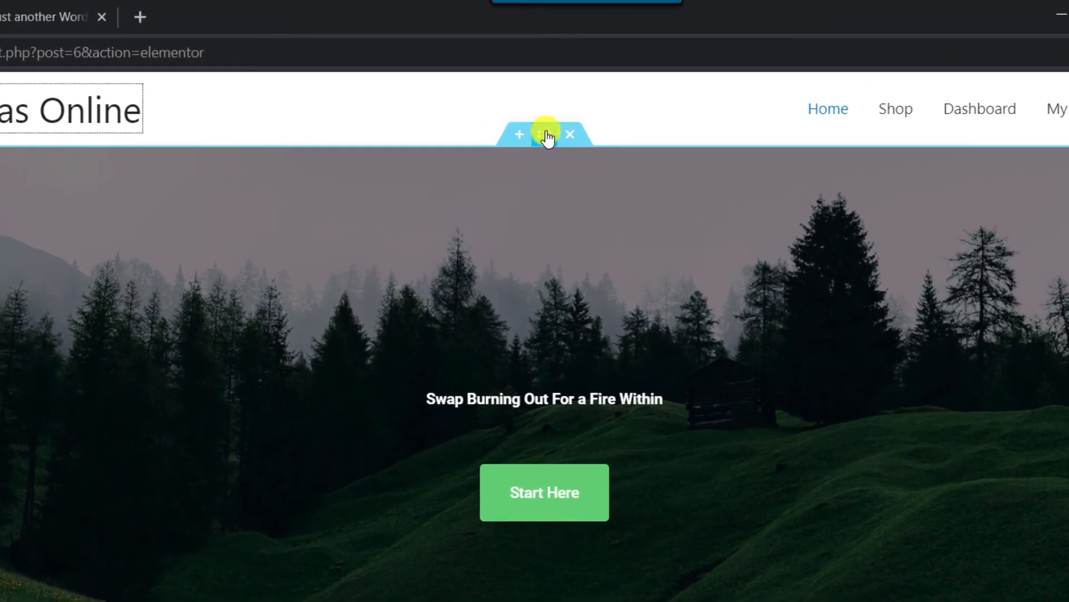
# Upload background.png and set it as the hero section's classic background image.
pyautogui.click(634, 93)
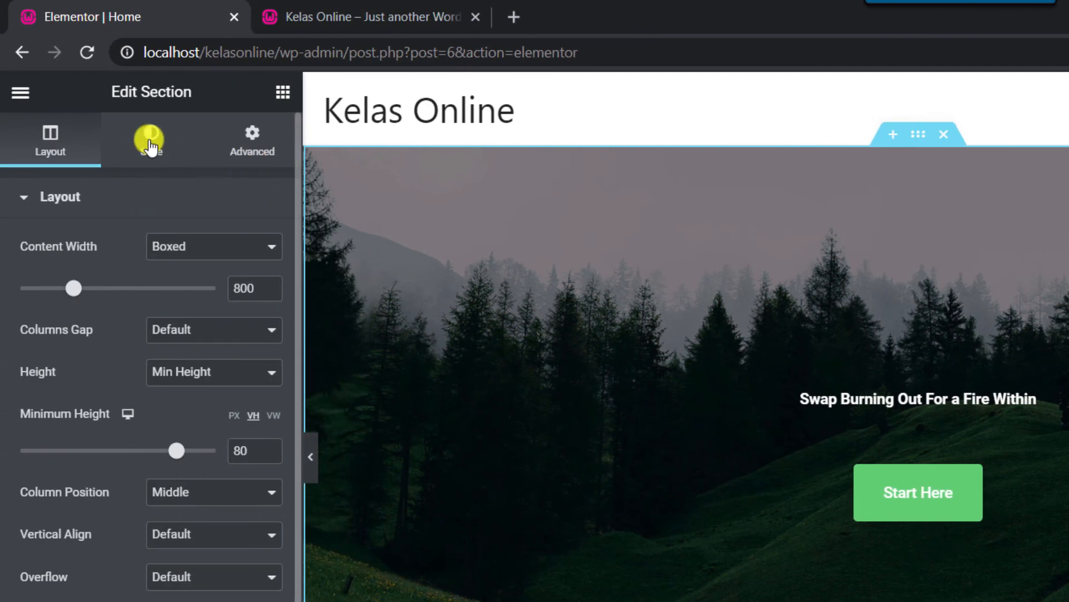
pyautogui.click(149, 144)
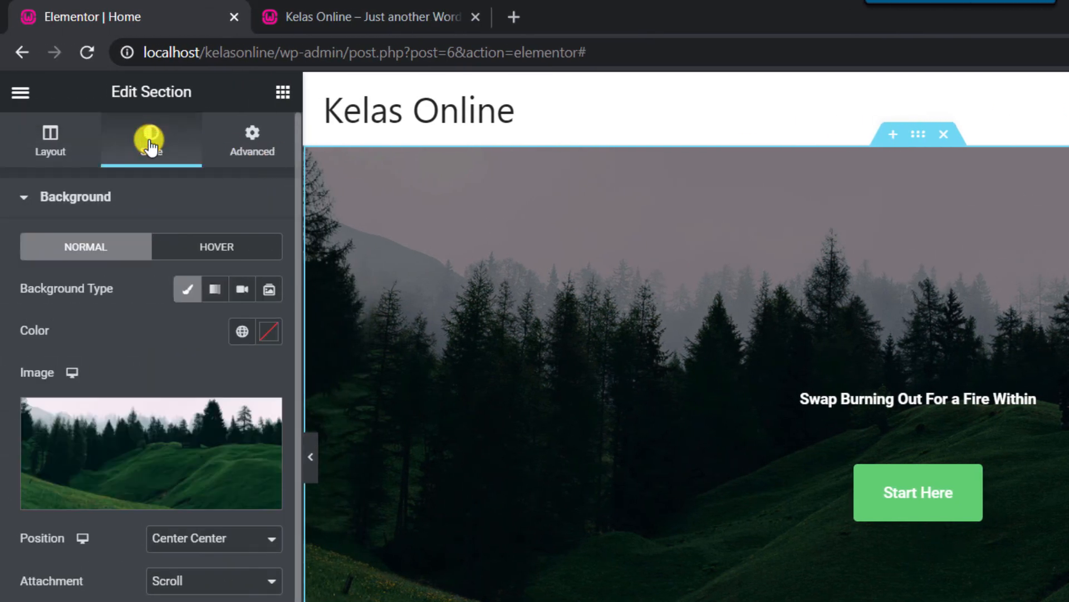
pyautogui.moveTo(143, 476)
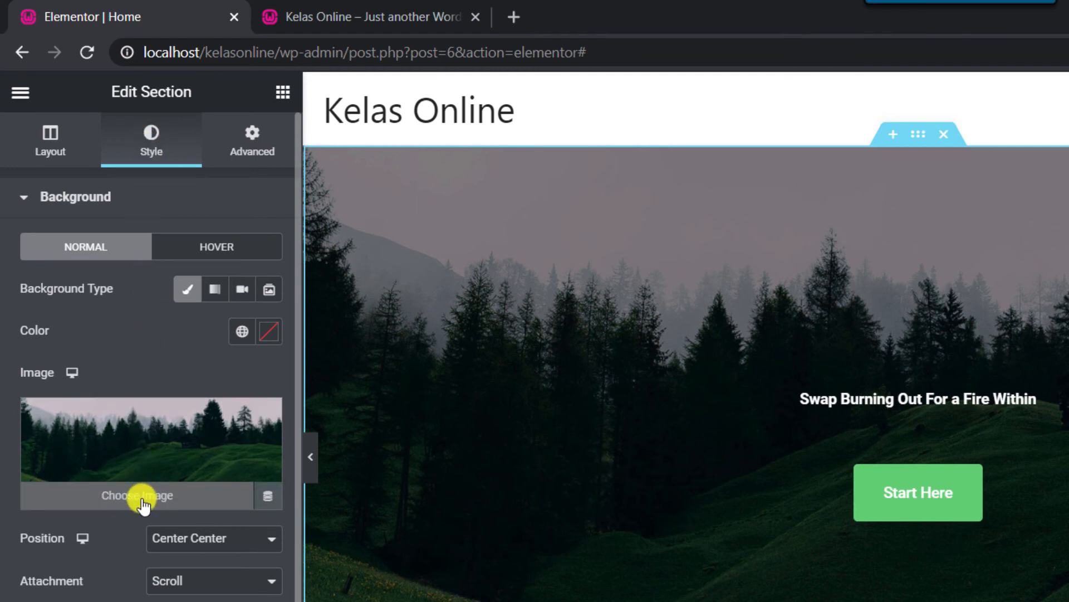
pyautogui.click(143, 497)
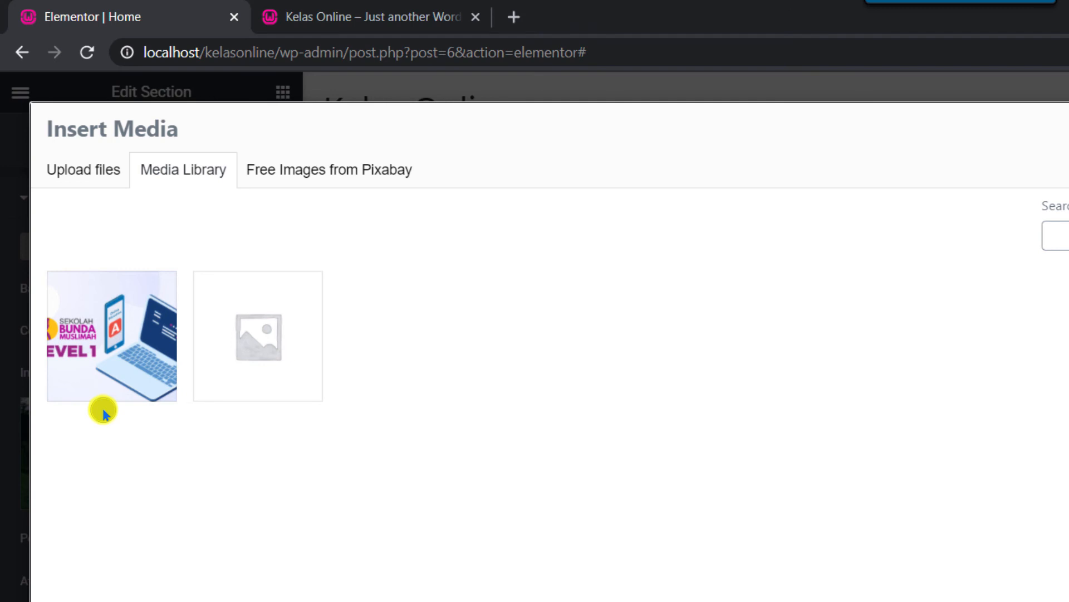
pyautogui.click(85, 175)
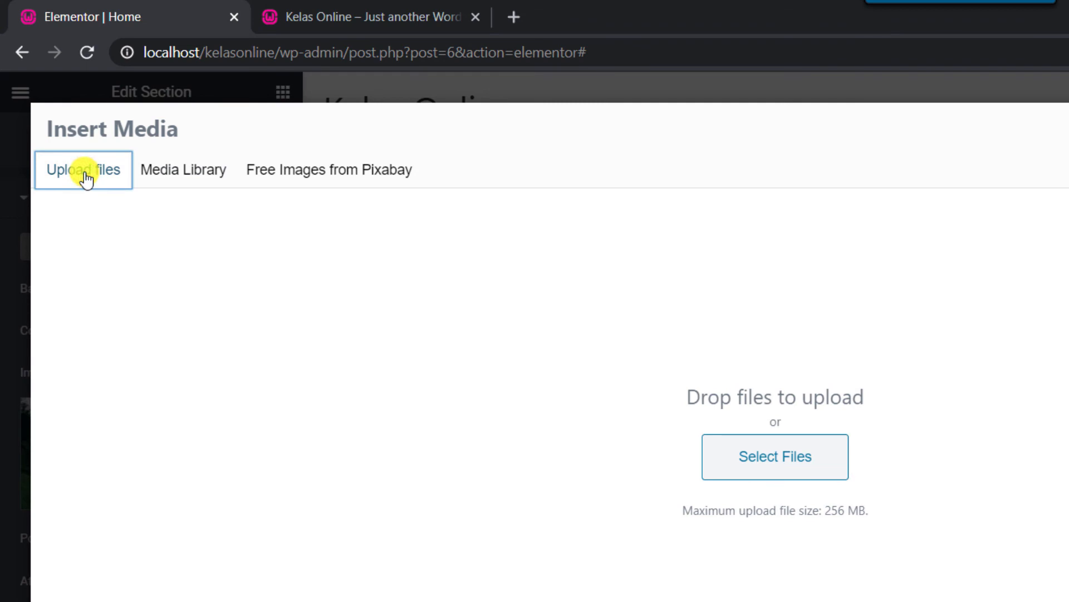
pyautogui.click(726, 468)
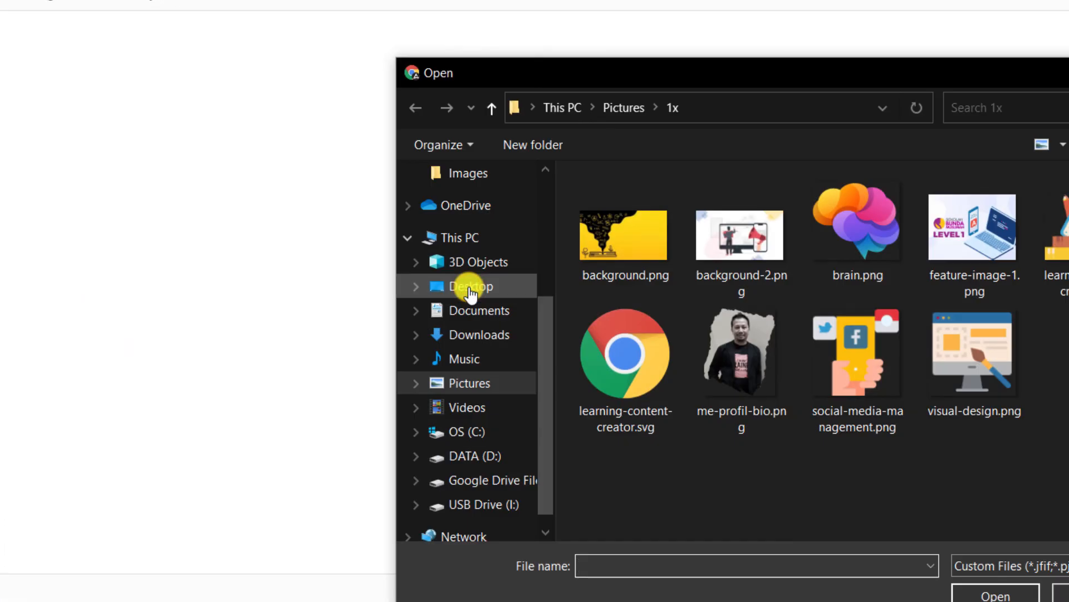
pyautogui.click(623, 236)
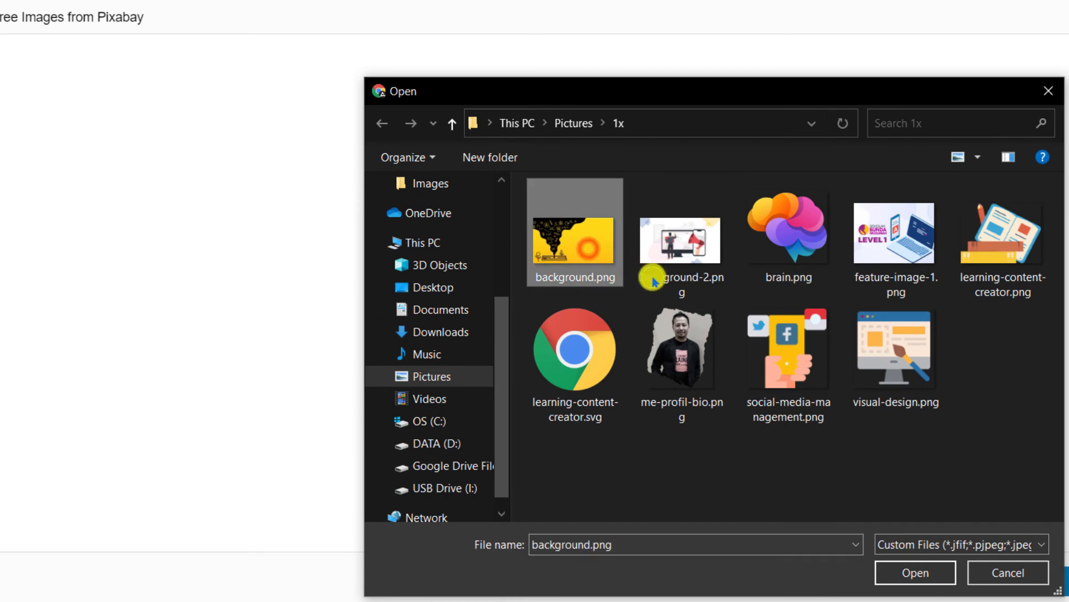
pyautogui.click(908, 574)
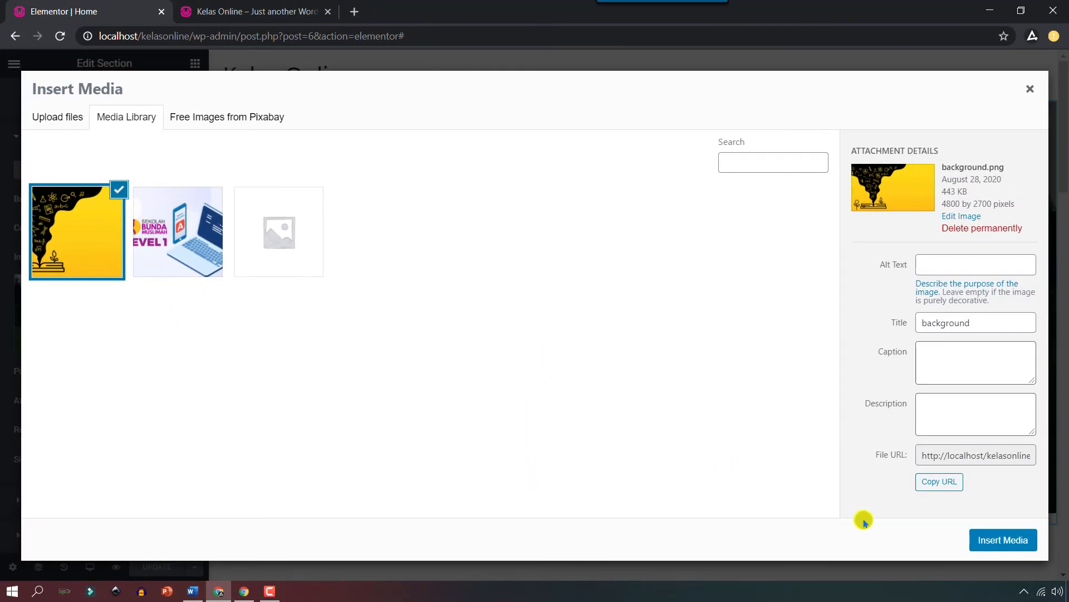
pyautogui.click(1007, 540)
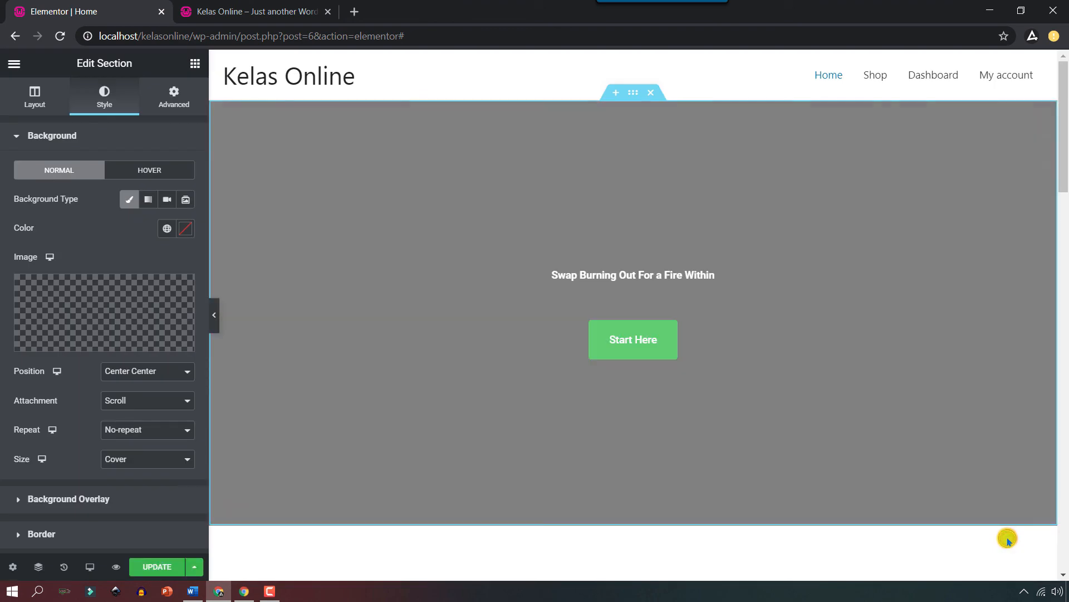
# Replace the coach photo with the uploaded me-profil-bio.png image.
pyautogui.scroll(-7, 773, 422)
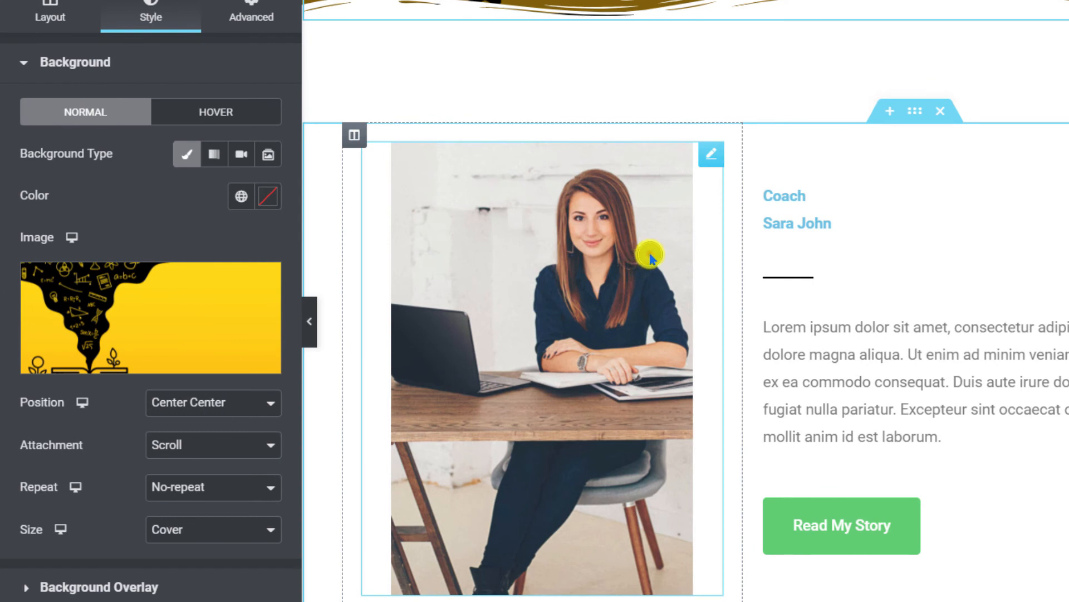
pyautogui.click(652, 257)
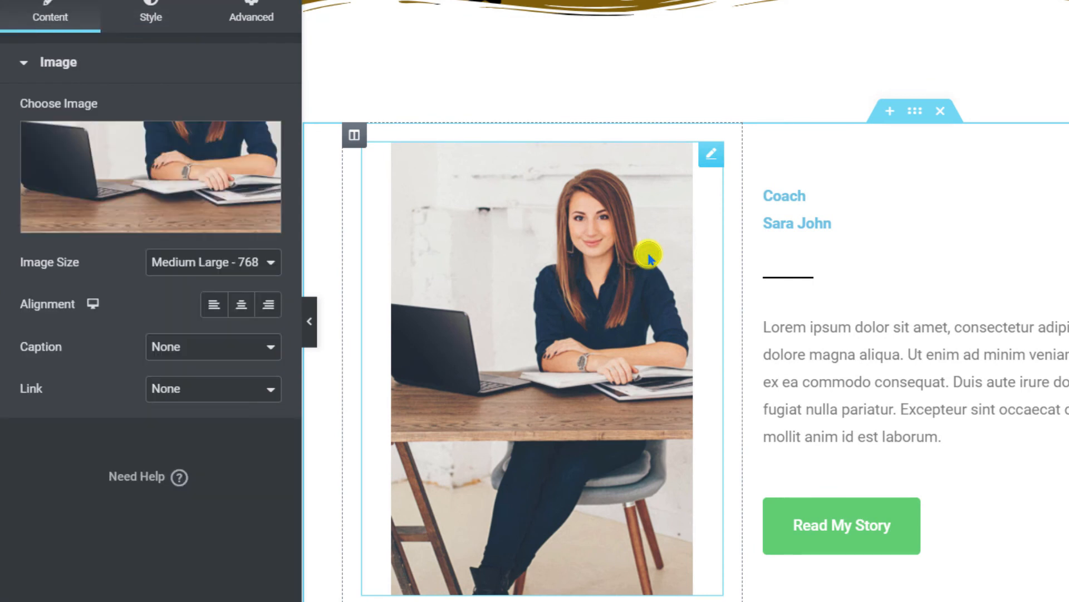
pyautogui.click(174, 215)
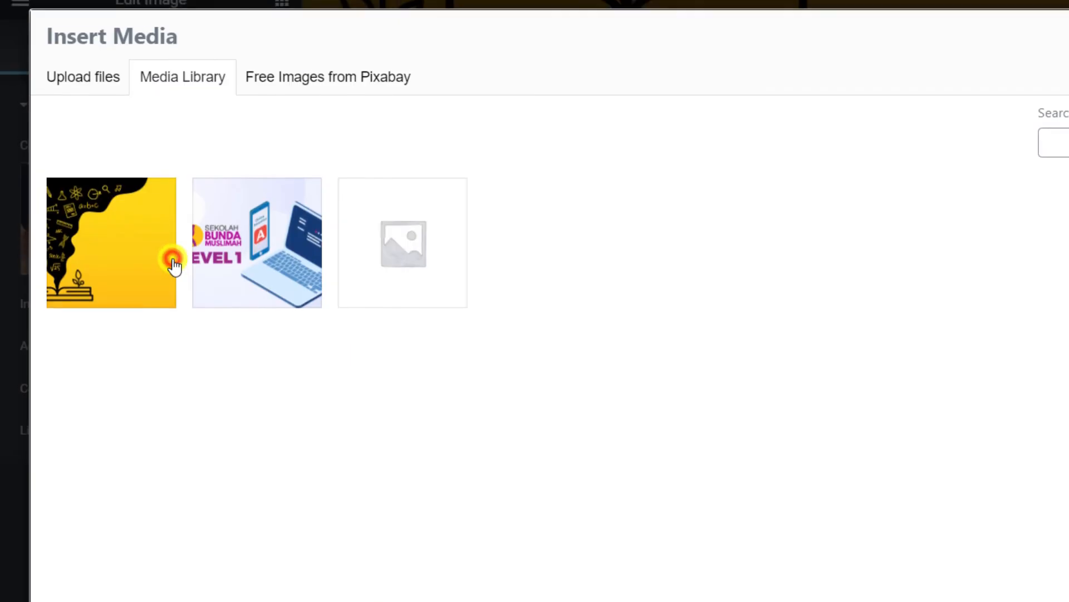
pyautogui.click(82, 85)
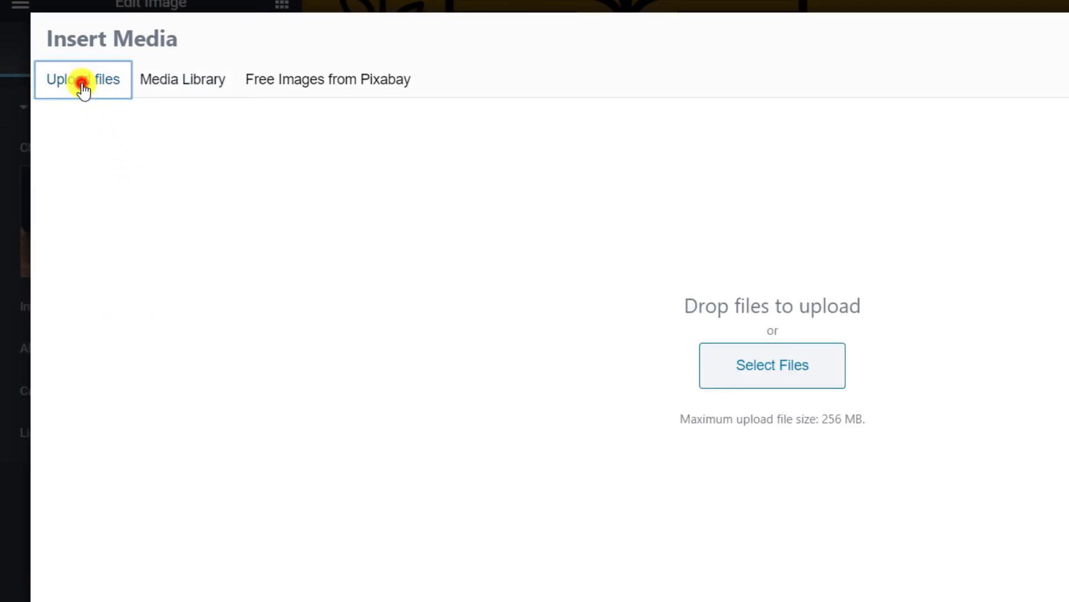
pyautogui.click(719, 371)
pyautogui.click(677, 335)
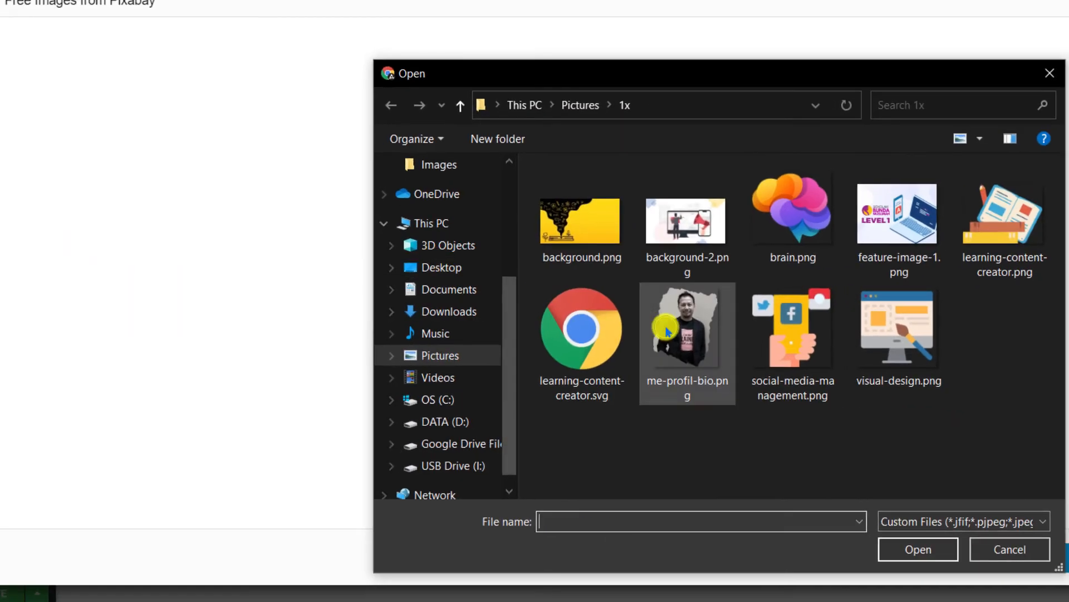
pyautogui.click(902, 553)
pyautogui.click(998, 539)
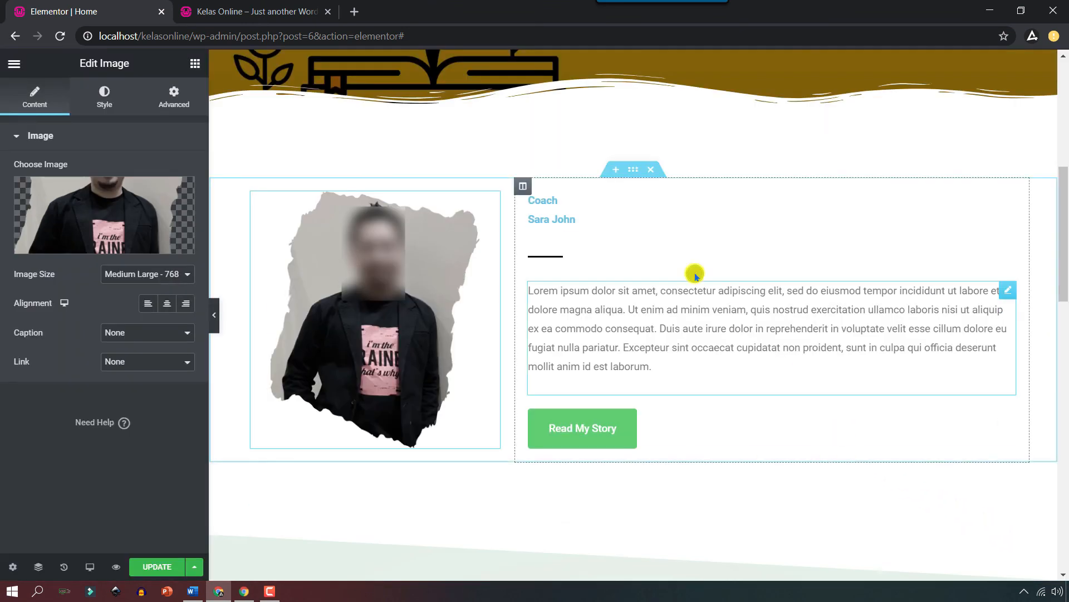
# Select the coach name heading and its sample name text for replacement.
pyautogui.click(554, 202)
pyautogui.click(582, 220)
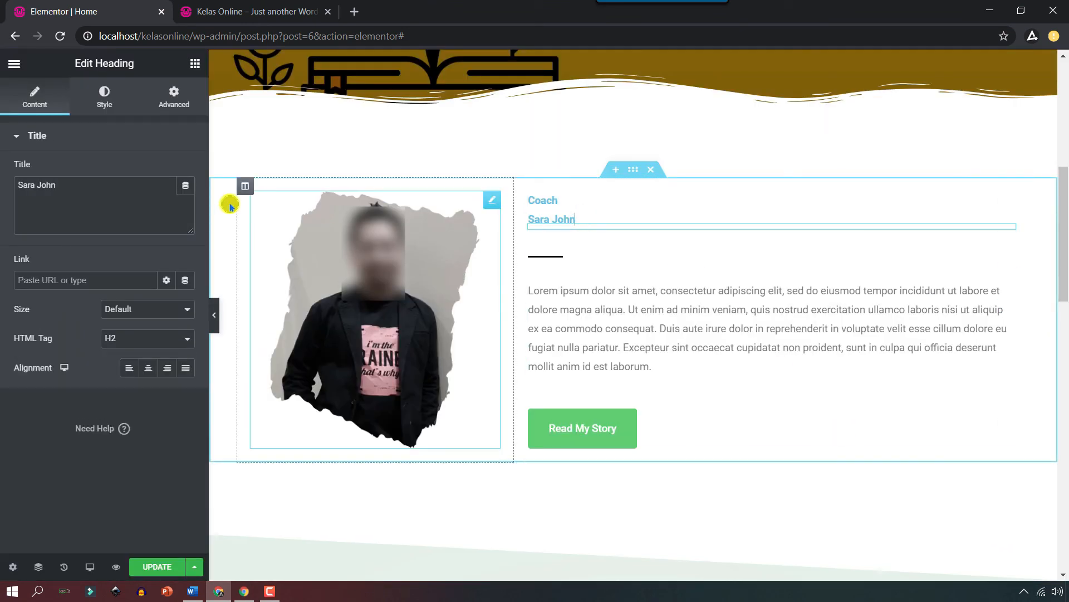
pyautogui.moveTo(66, 184); pyautogui.dragTo(23, 184)
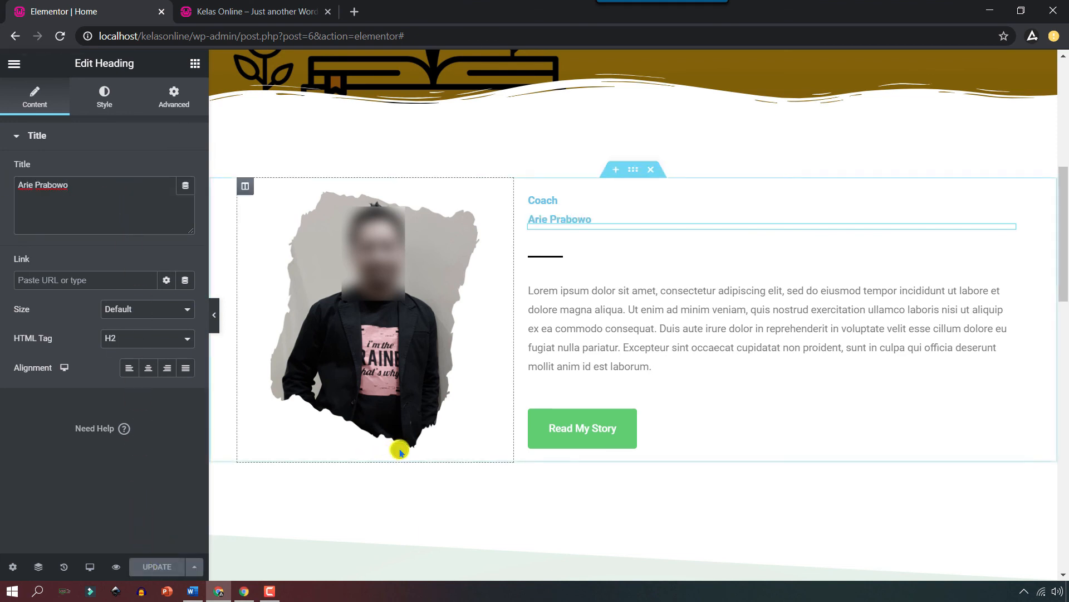
pyautogui.scroll(-6, 401, 447)
pyautogui.scroll(-1, 423, 443)
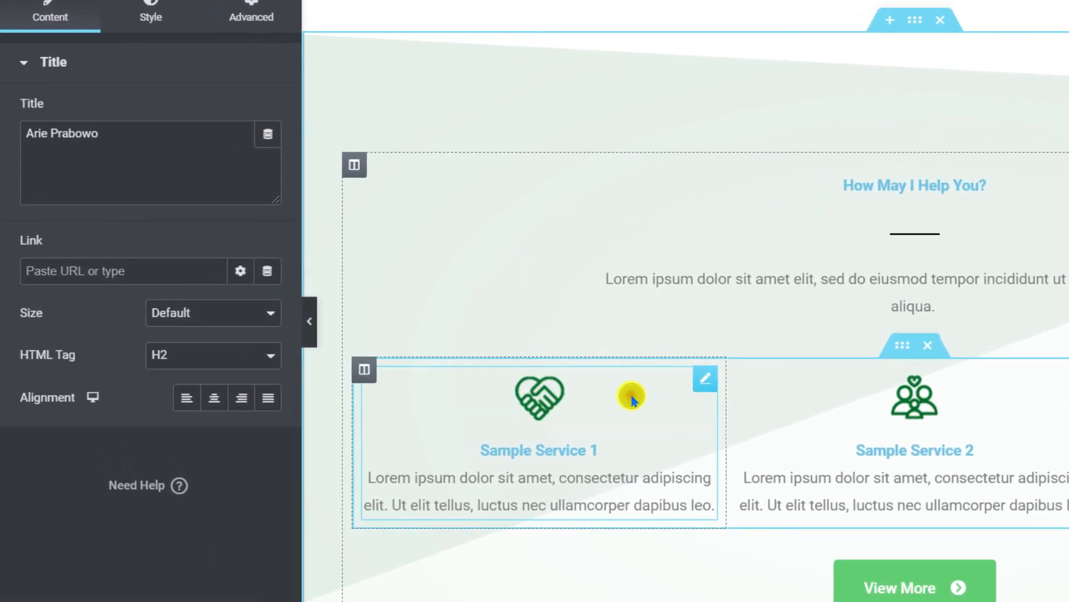
# Upload learning-content-creator.png, visual-design.png and social-media-management.png to the media library.
pyautogui.click(437, 368)
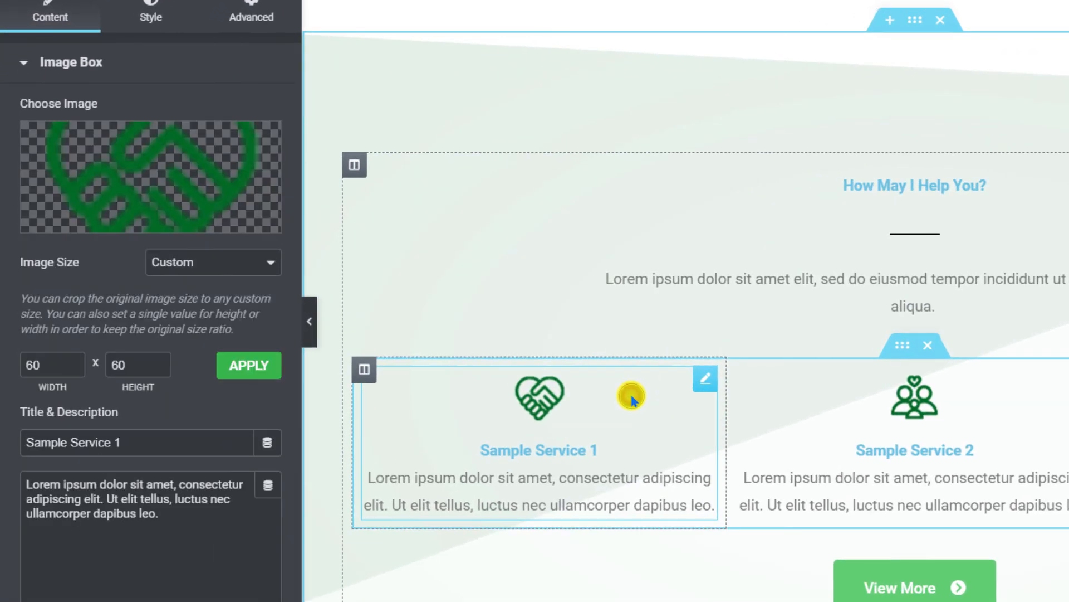
pyautogui.click(131, 219)
pyautogui.click(91, 36)
pyautogui.click(471, 289)
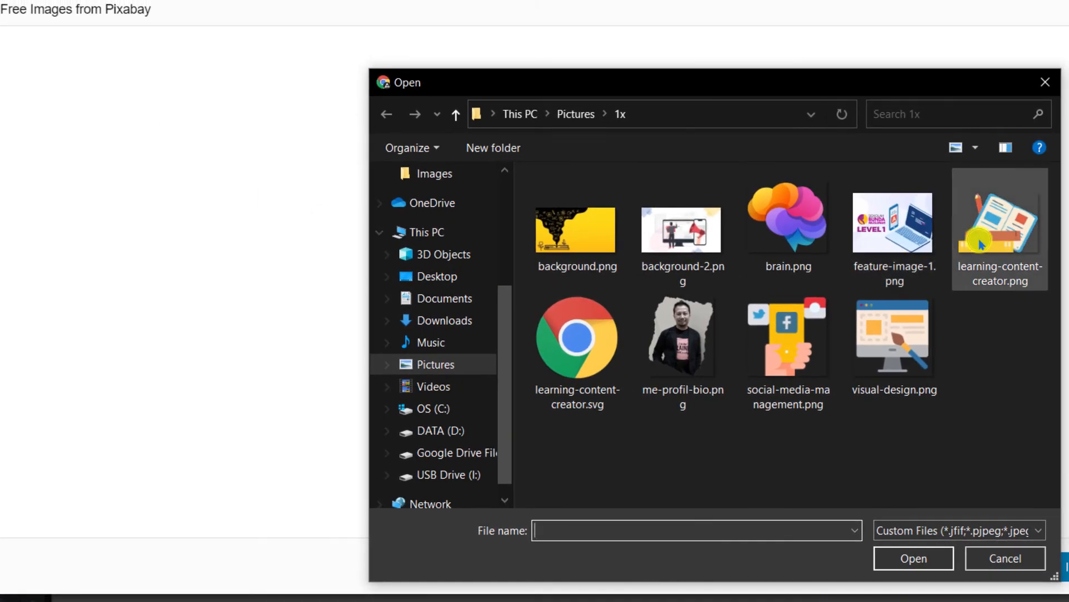
pyautogui.click(999, 231)
pyautogui.click(913, 557)
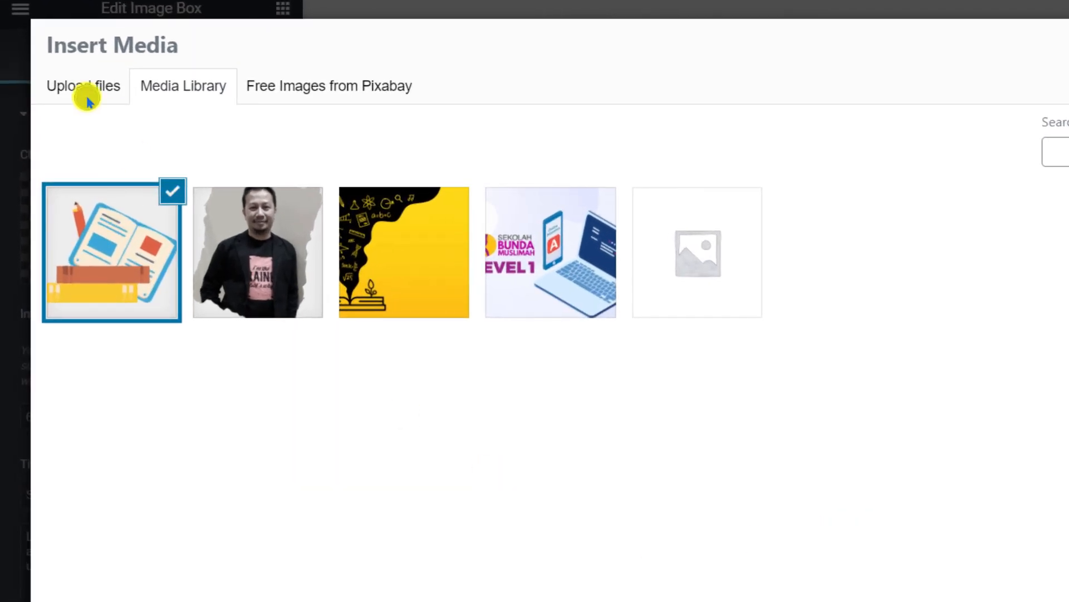
pyautogui.click(65, 124)
pyautogui.click(504, 321)
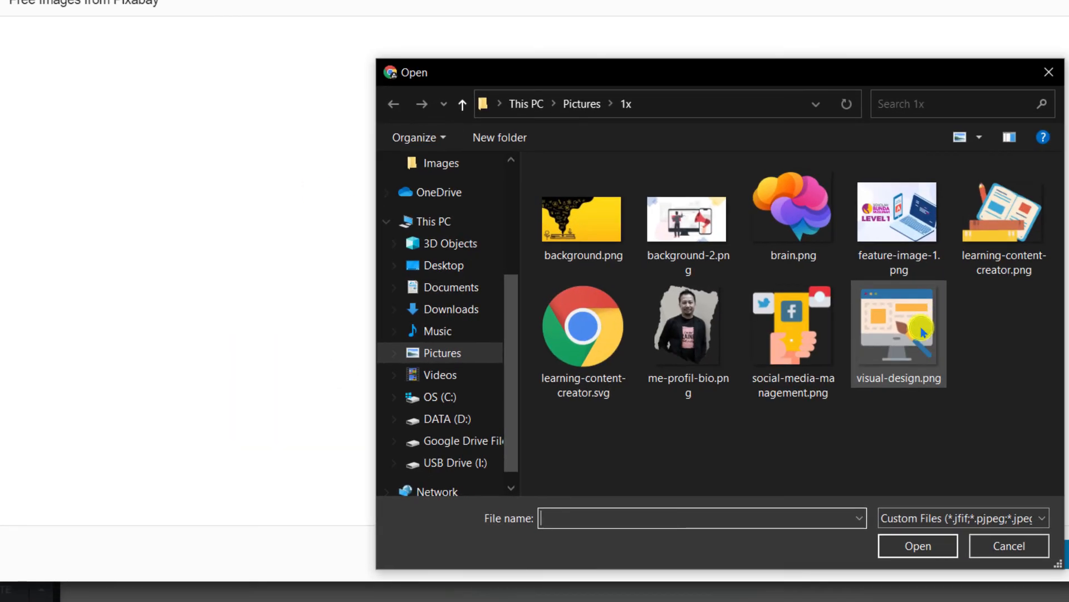
pyautogui.click(1012, 343)
pyautogui.keyDown('ctrl'); pyautogui.click(807, 349); pyautogui.keyUp('ctrl')
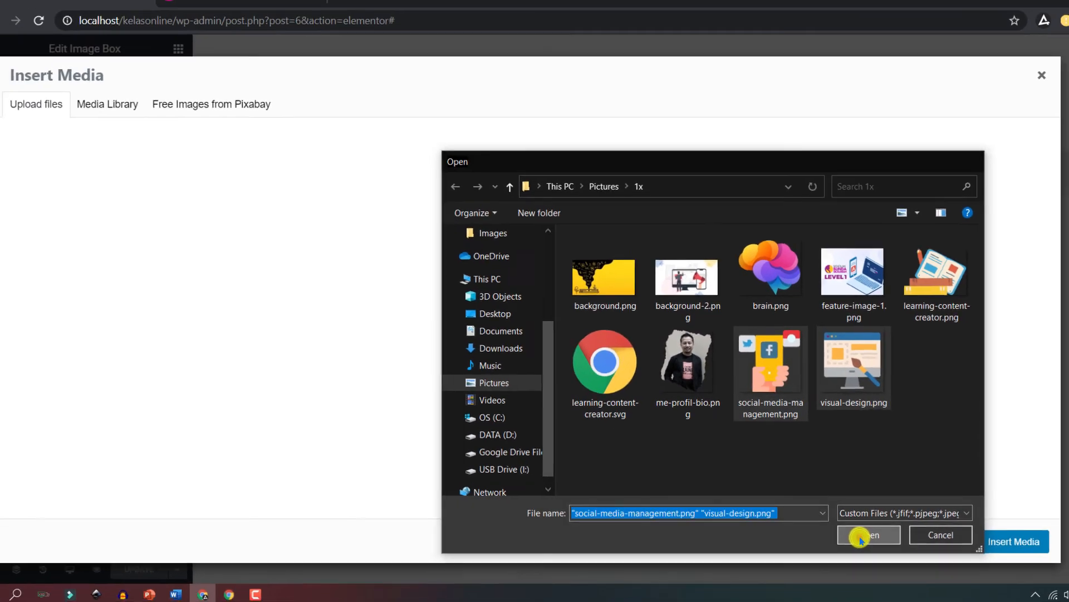
pyautogui.click(861, 536)
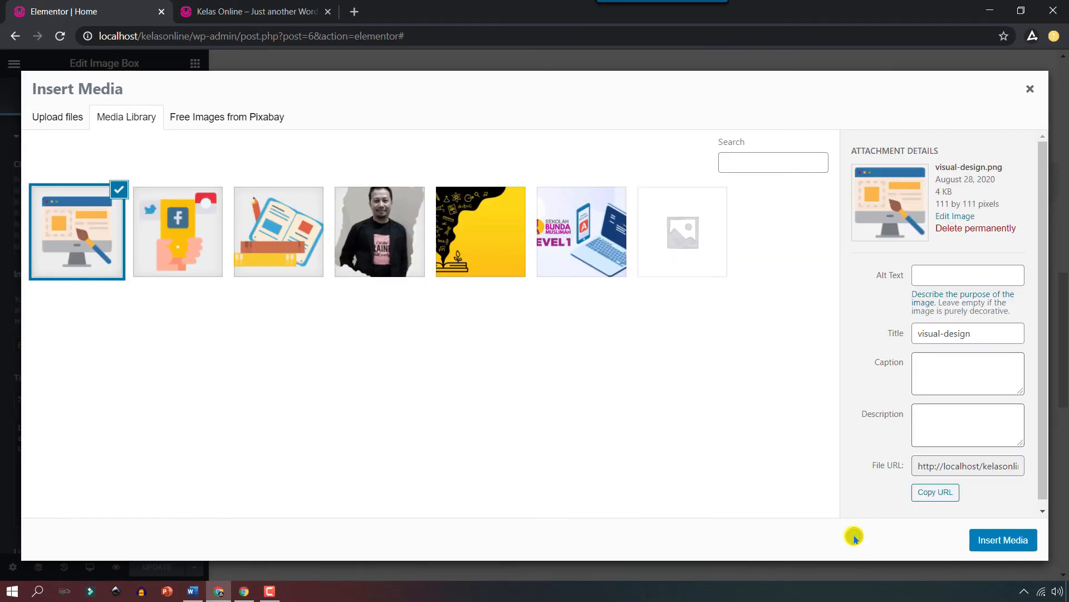
# Give the first service box the learning-content-creator icon and title 'Learning Content Creator'.
pyautogui.click(284, 239)
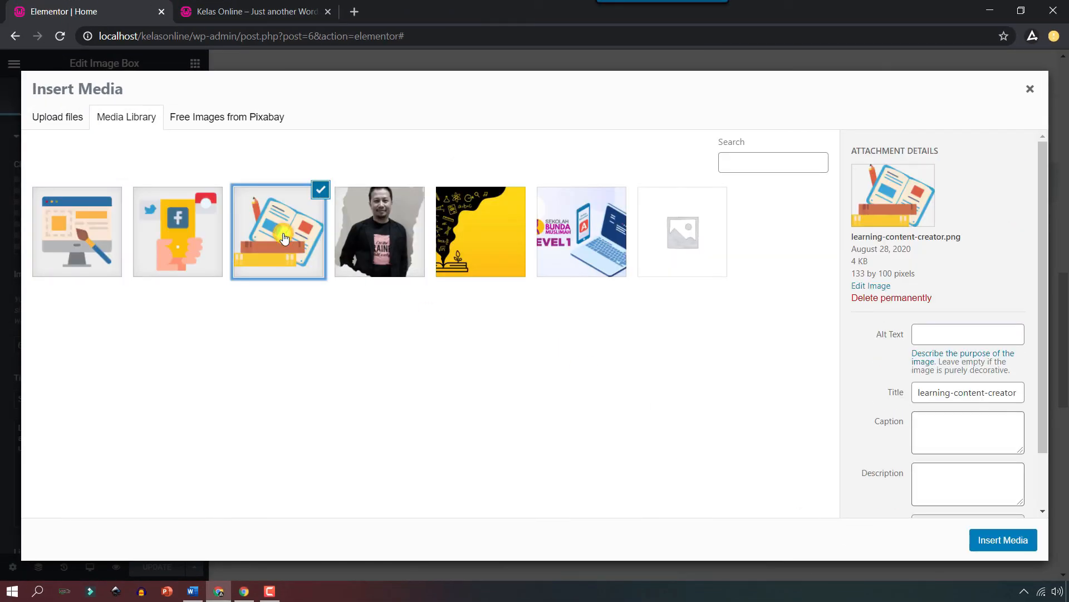
pyautogui.click(1003, 540)
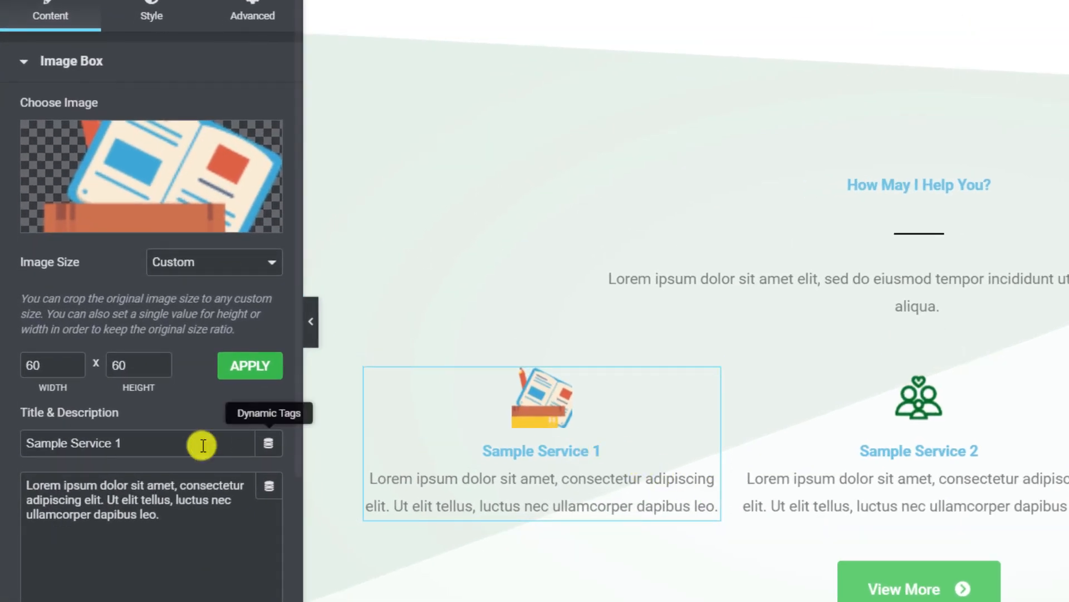
pyautogui.moveTo(152, 442); pyautogui.dragTo(10, 442)
pyautogui.write('Learning Content Creator')
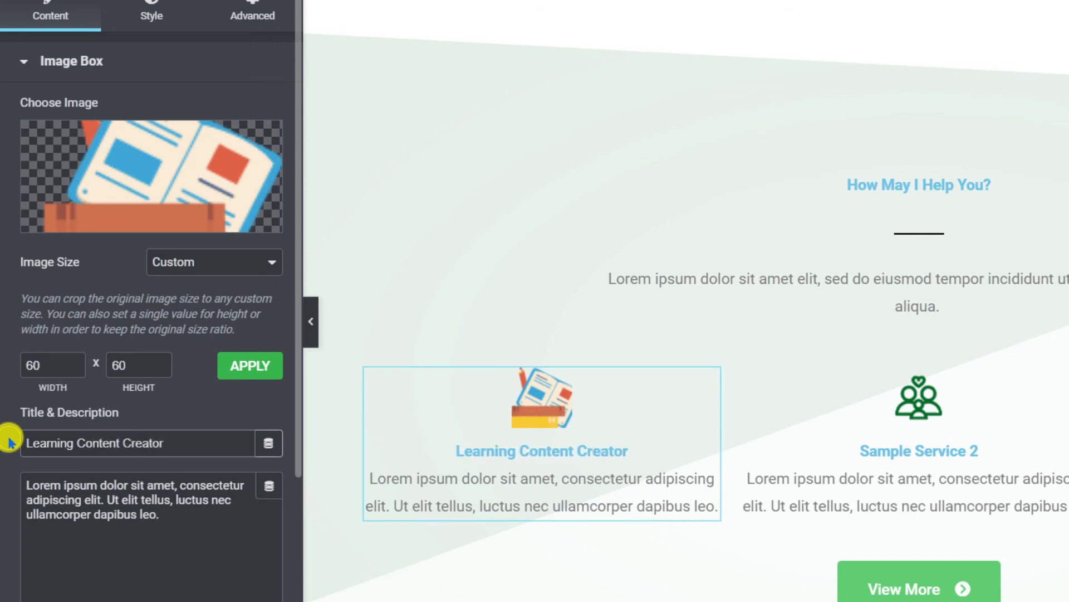
# Give the second service box the visual-design icon and title 'Visual Desaign'.
pyautogui.click(1022, 412)
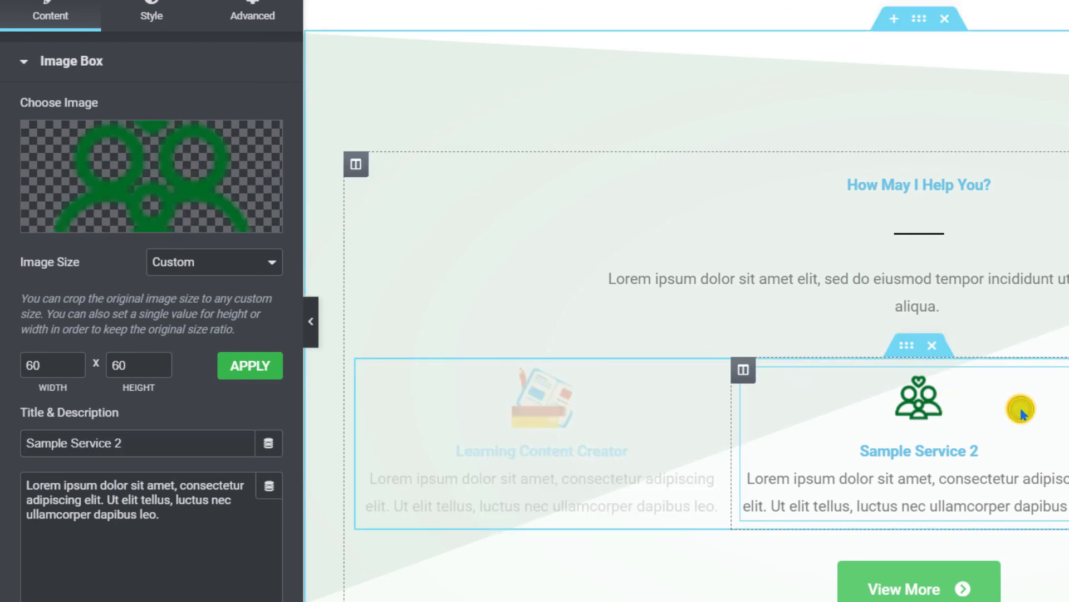
pyautogui.click(129, 224)
pyautogui.click(108, 206)
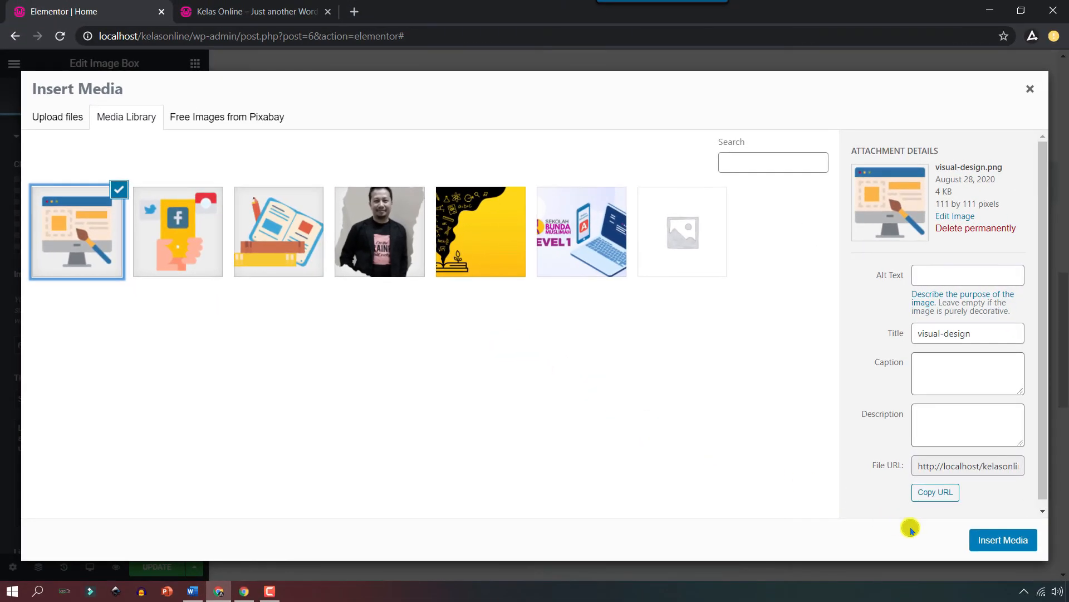
pyautogui.click(1000, 538)
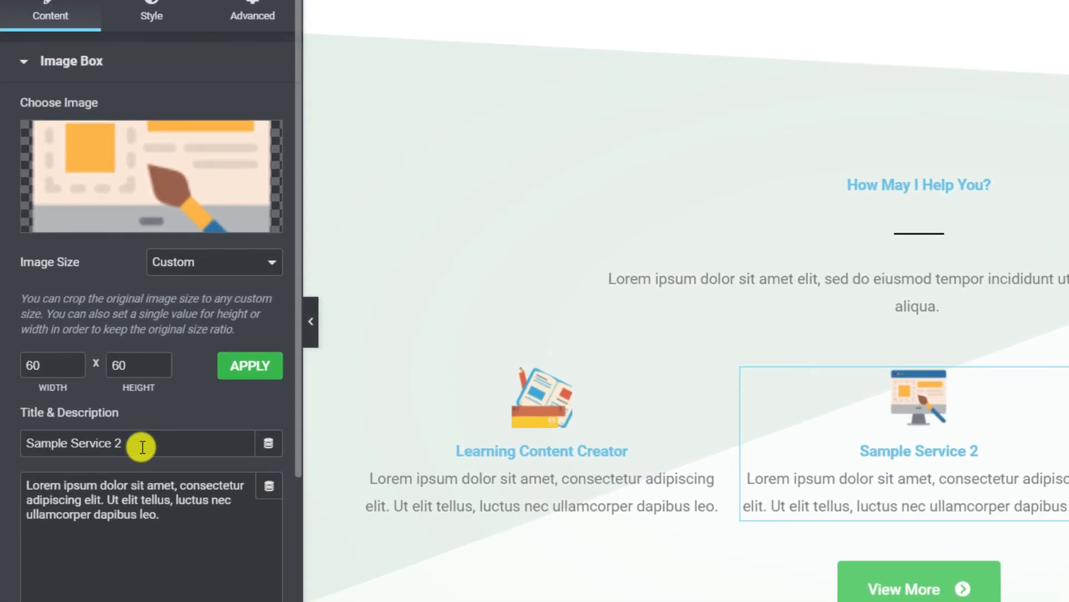
pyautogui.moveTo(120, 423); pyautogui.dragTo(16, 423)
pyautogui.write('Visual Desaign')
# Give the third box the social media icon and title 'Social Media Management', then save.
pyautogui.click(943, 378)
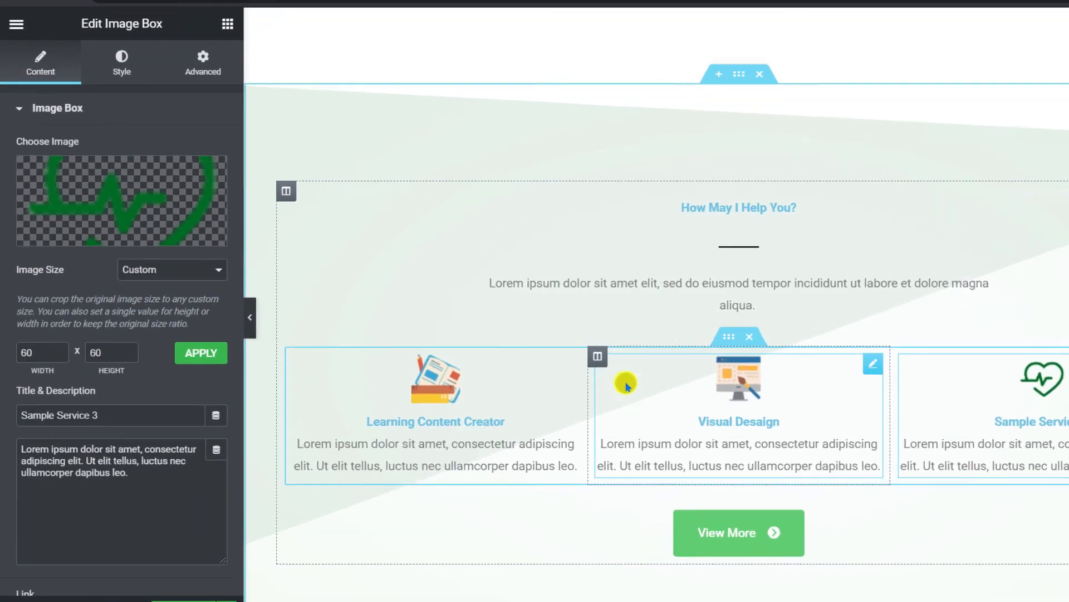
pyautogui.moveTo(123, 245)
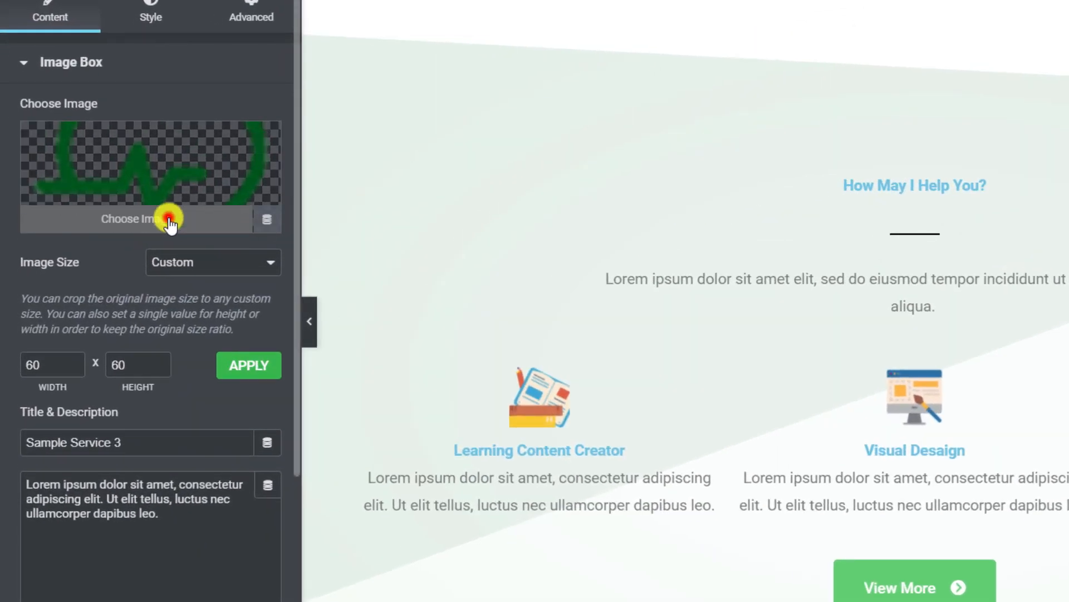
pyautogui.click(169, 223)
pyautogui.click(264, 223)
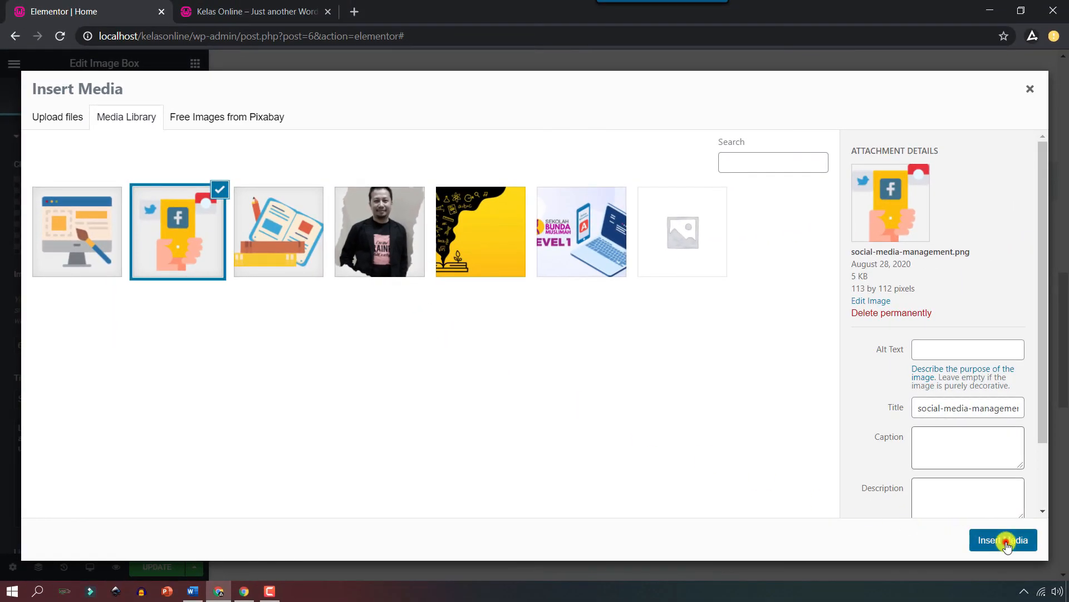
pyautogui.click(1002, 539)
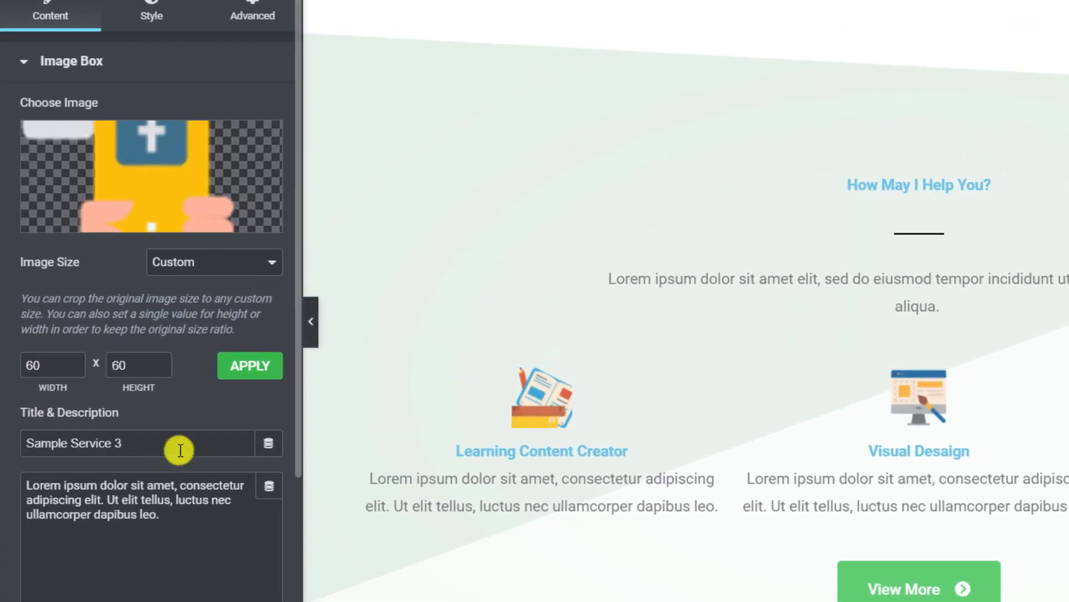
pyautogui.moveTo(111, 403); pyautogui.dragTo(1, 401)
pyautogui.write('Social ')
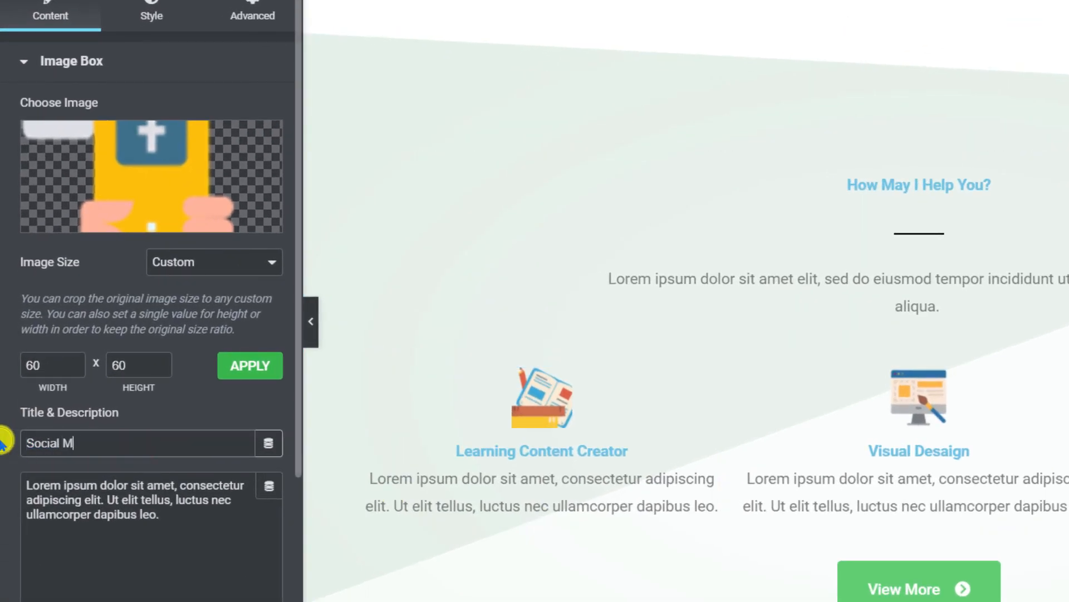
pyautogui.write('Media Management')
pyautogui.click(195, 558)
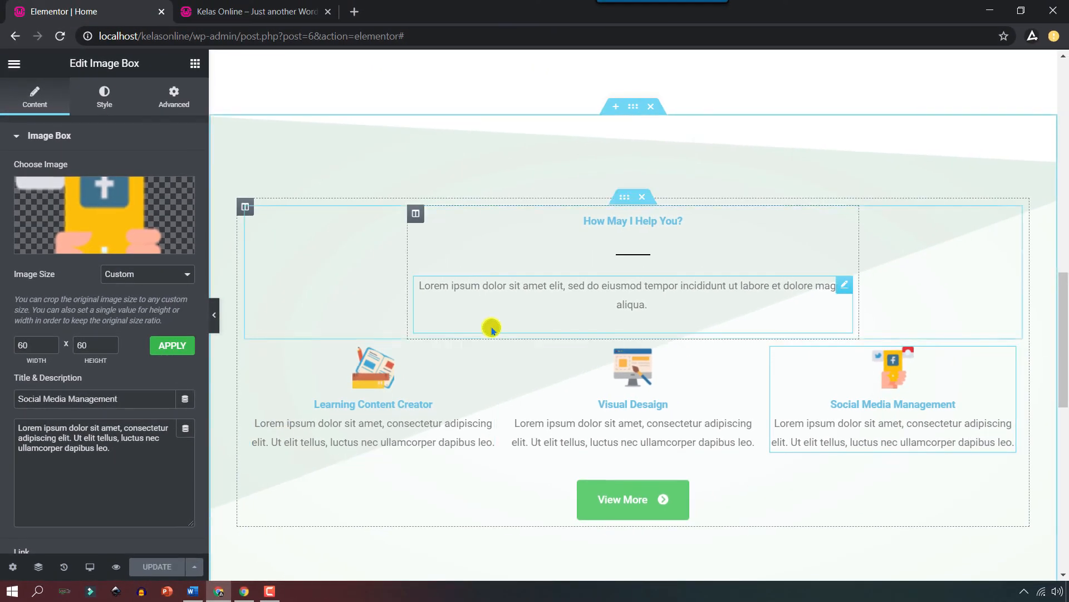
# Retitle the Work With Me heading to Let's Learn Together.
pyautogui.scroll(-8, 490, 331)
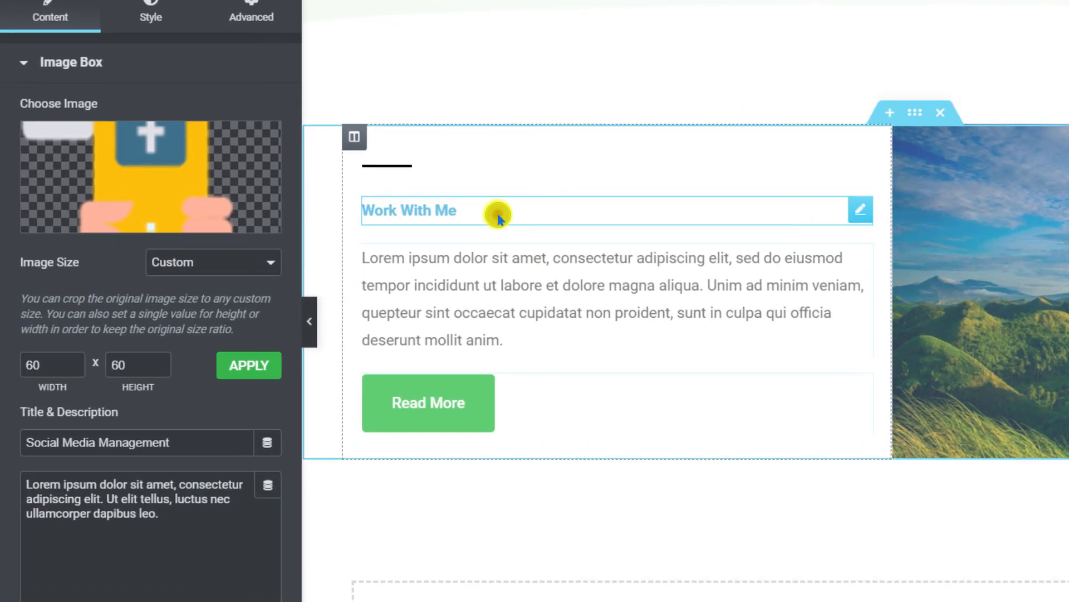
pyautogui.click(344, 242)
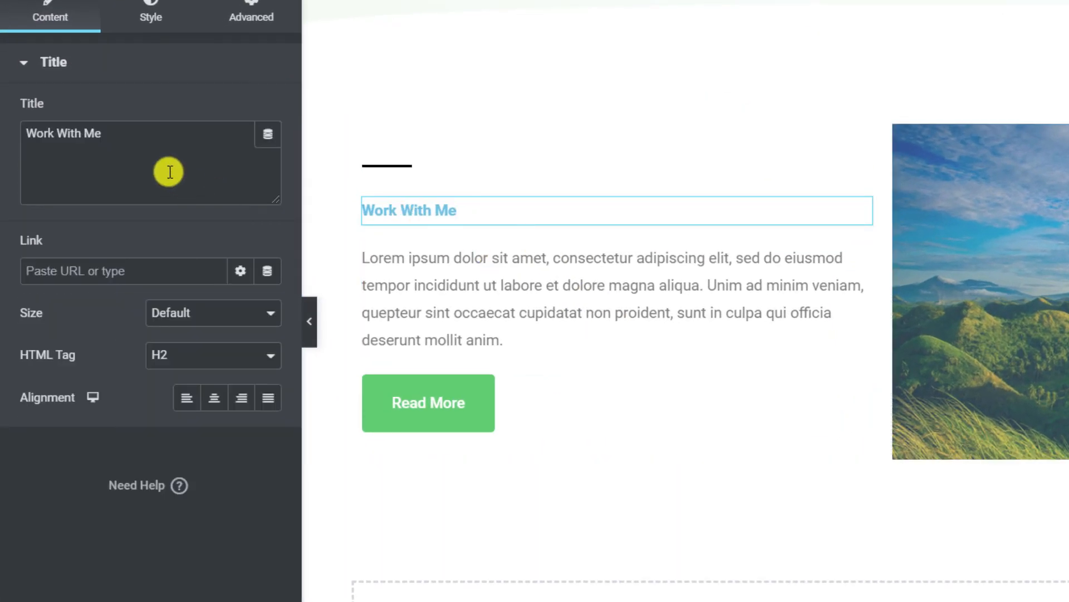
pyautogui.moveTo(123, 139); pyautogui.dragTo(15, 134)
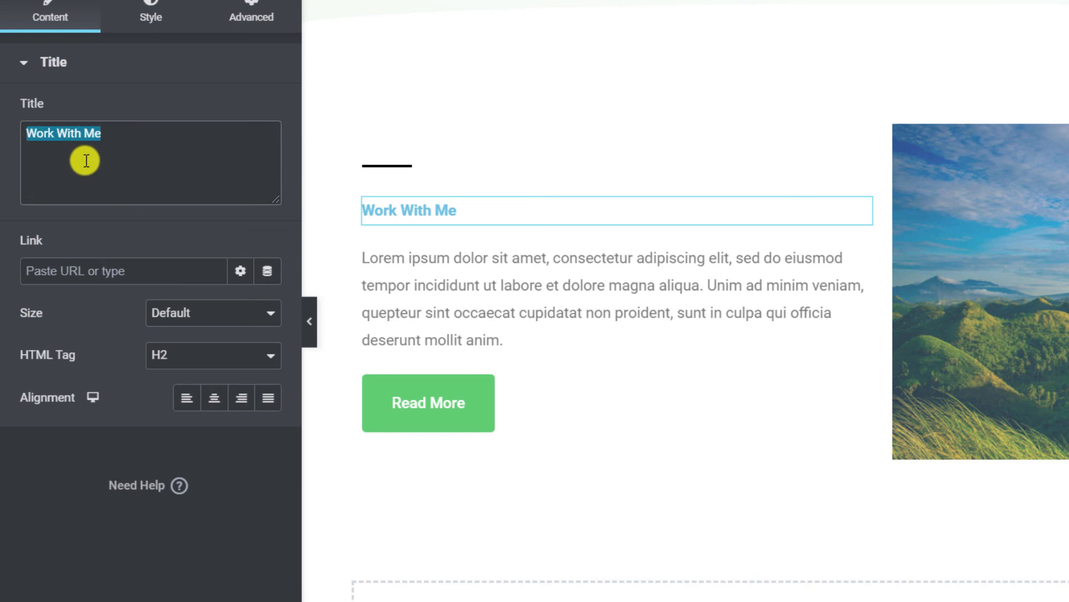
pyautogui.write('Lets')
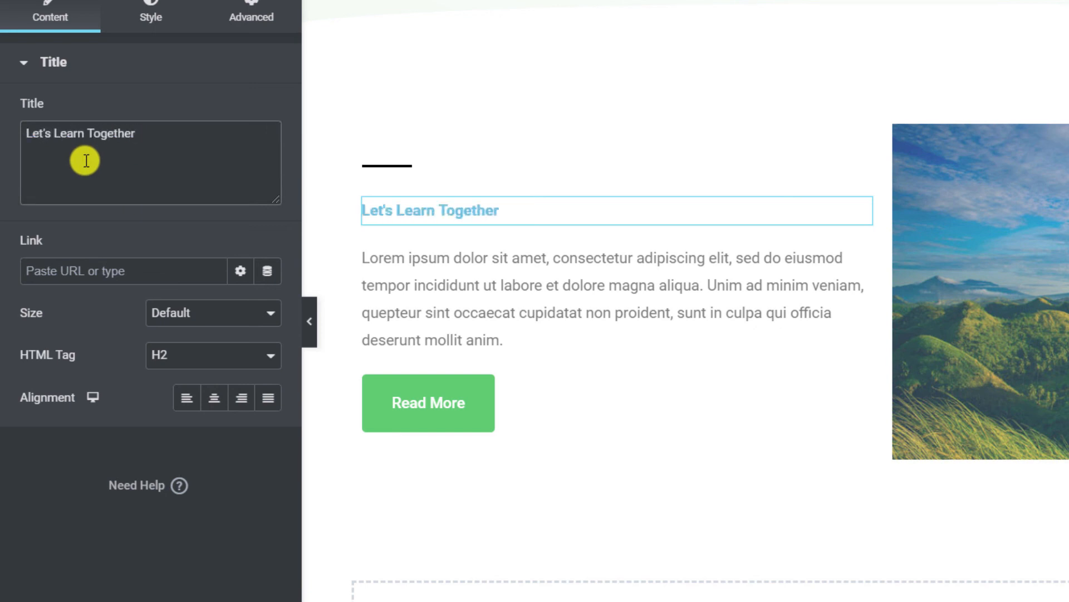
# Replace the mountain photo with uploaded background-2.png, save, and switch to the live site.
pyautogui.click(845, 282)
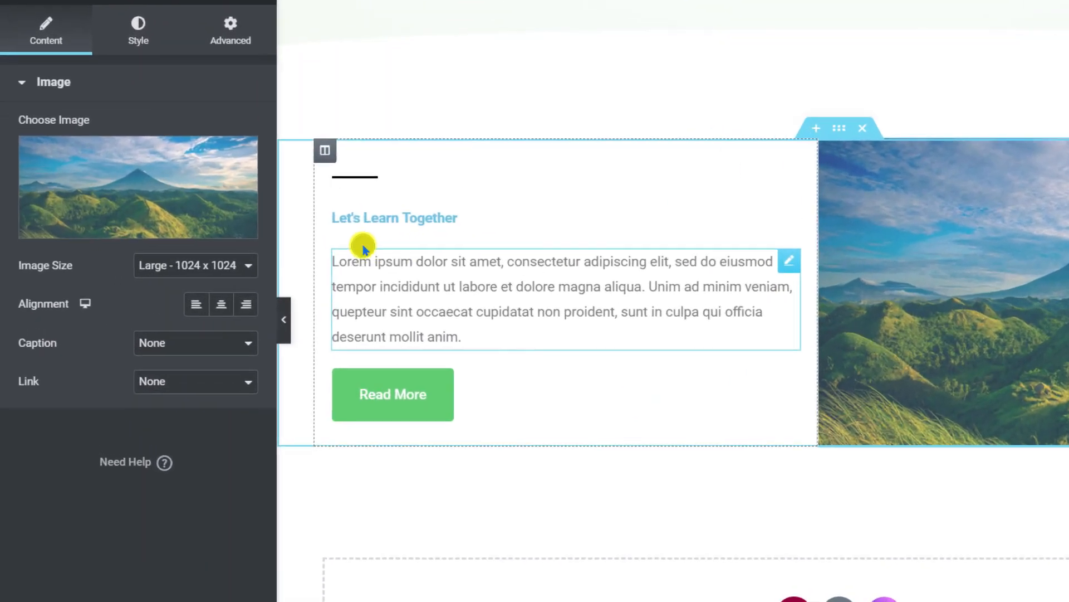
pyautogui.moveTo(119, 245)
pyautogui.click(173, 223)
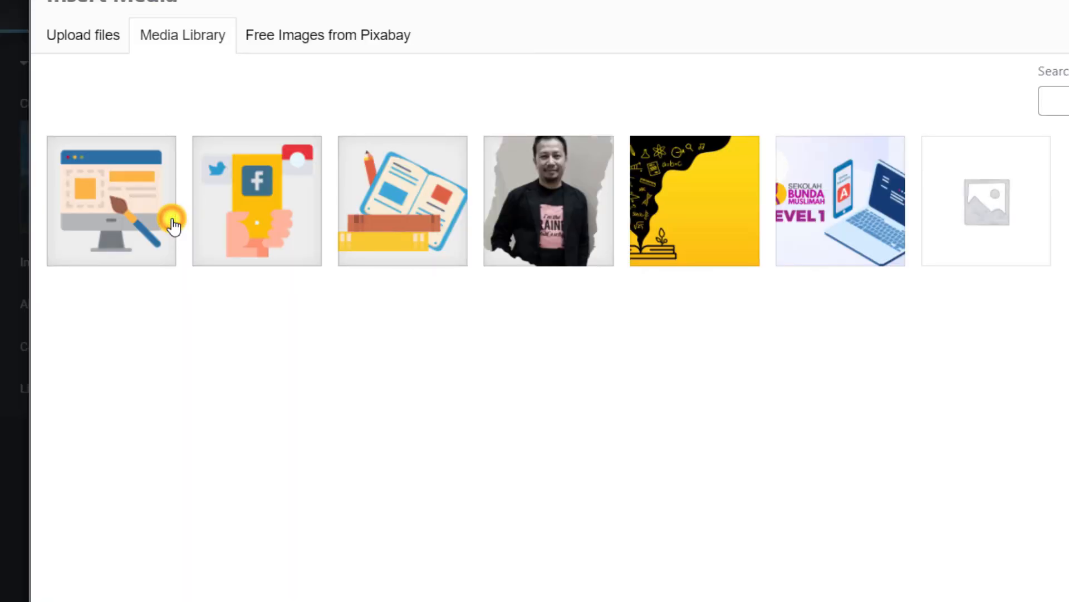
pyautogui.click(76, 37)
pyautogui.click(730, 329)
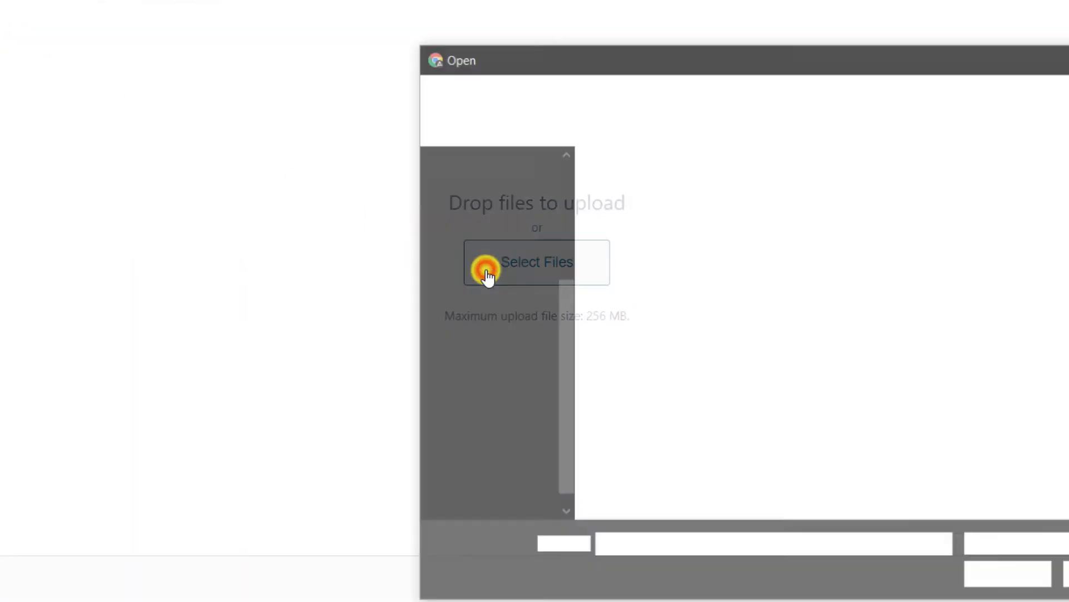
pyautogui.click(689, 226)
pyautogui.click(913, 552)
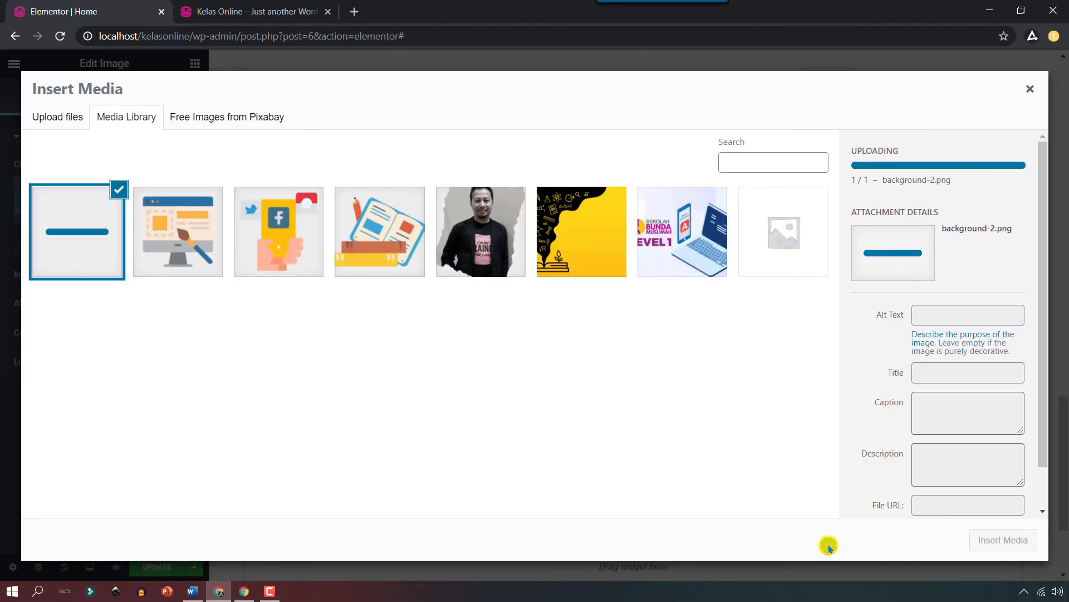
pyautogui.click(996, 543)
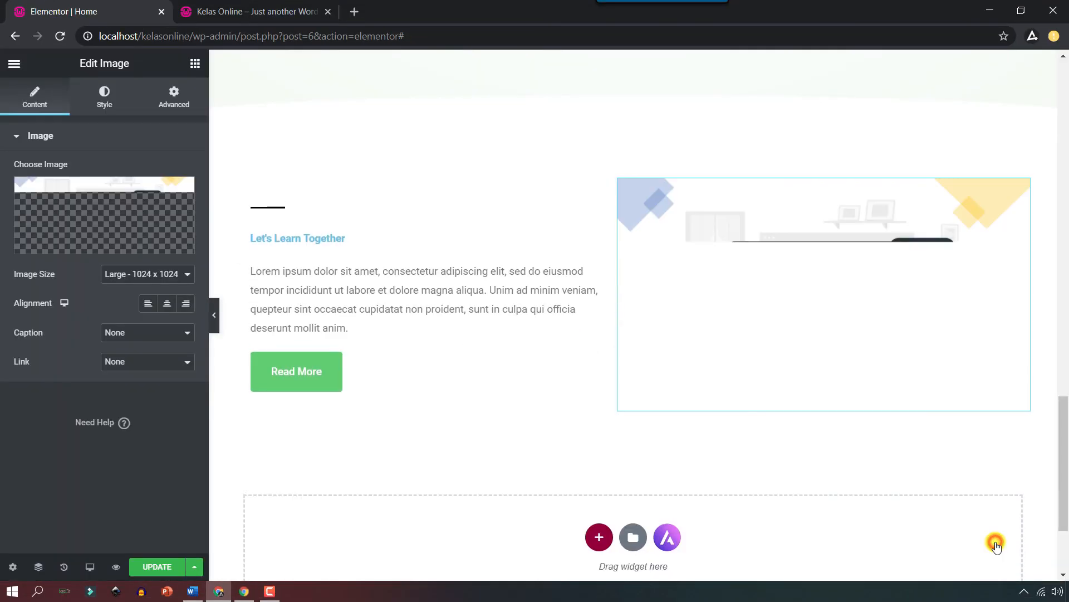
pyautogui.click(158, 569)
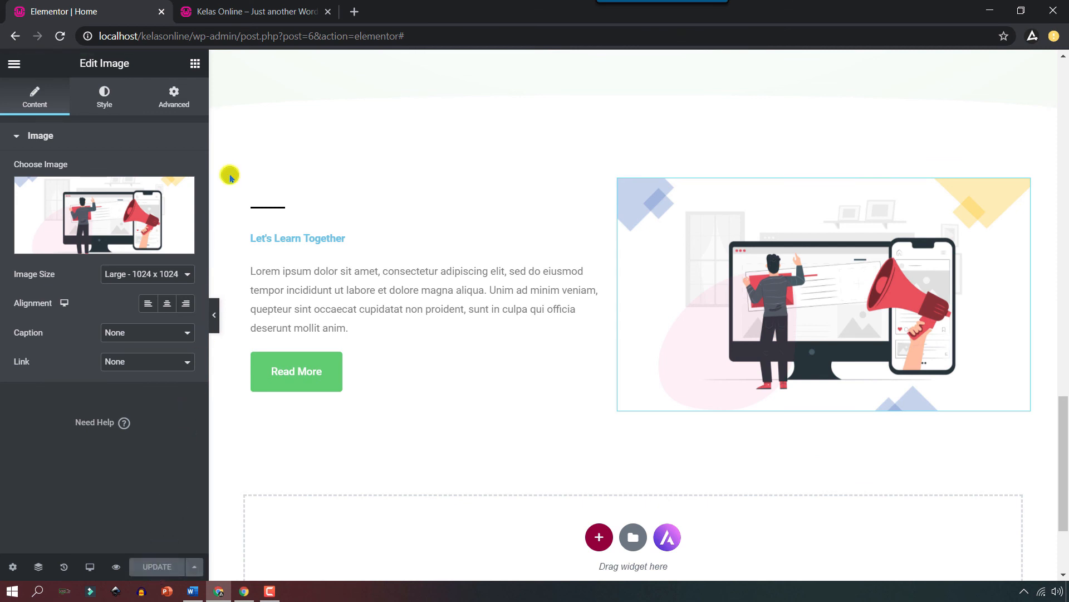
pyautogui.click(237, 13)
# Reload the live home page and scroll through the service cards and Let's Learn Together section.
pyautogui.click(204, 102)
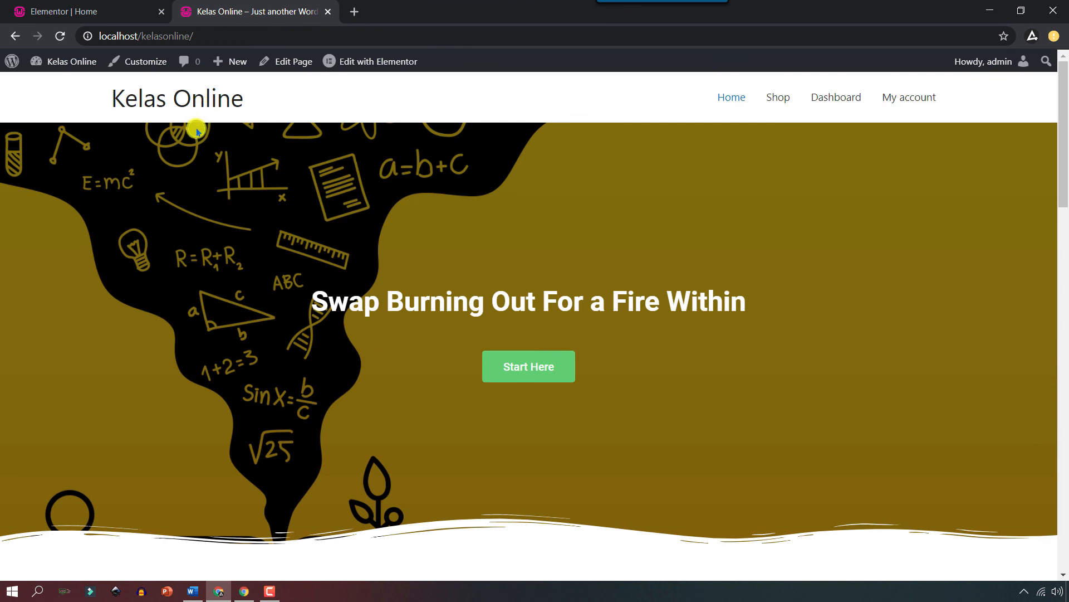
pyautogui.scroll(-6, 195, 142)
pyautogui.scroll(-12, 190, 156)
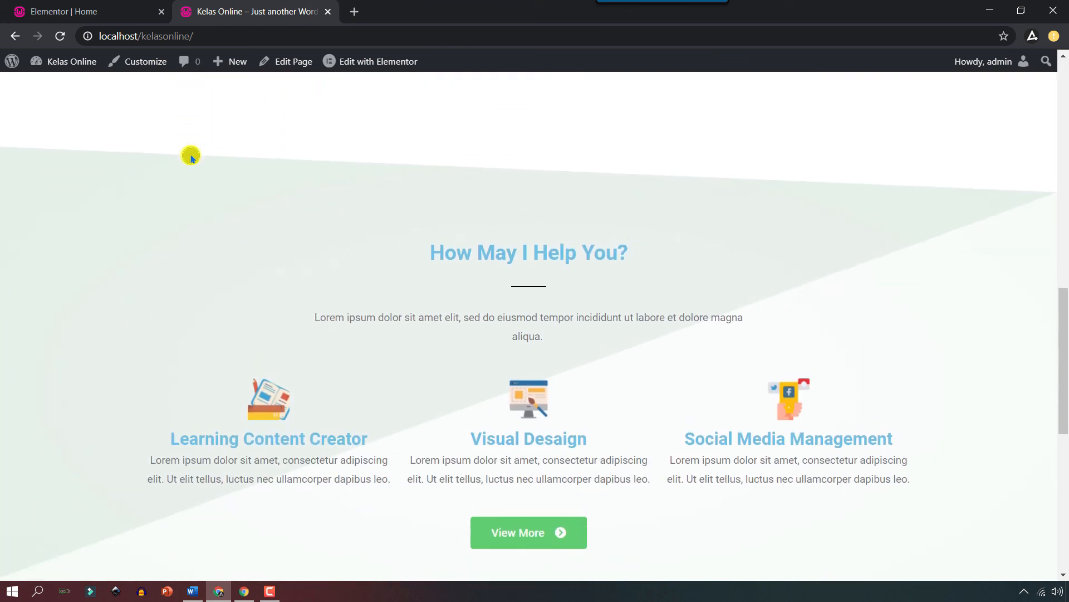
pyautogui.scroll(-5, 190, 156)
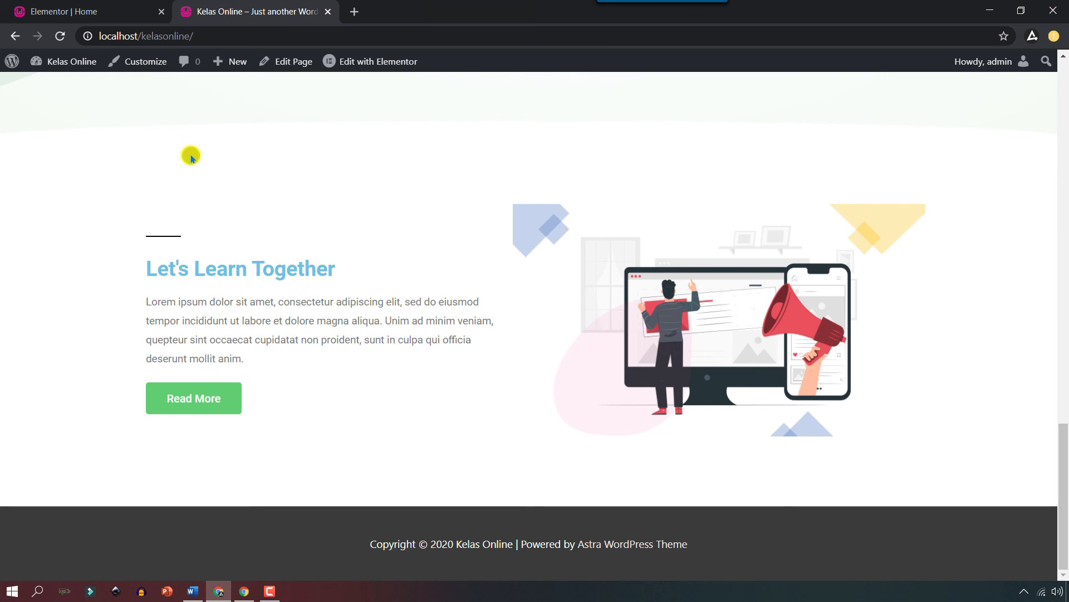
pyautogui.scroll(20, 190, 156)
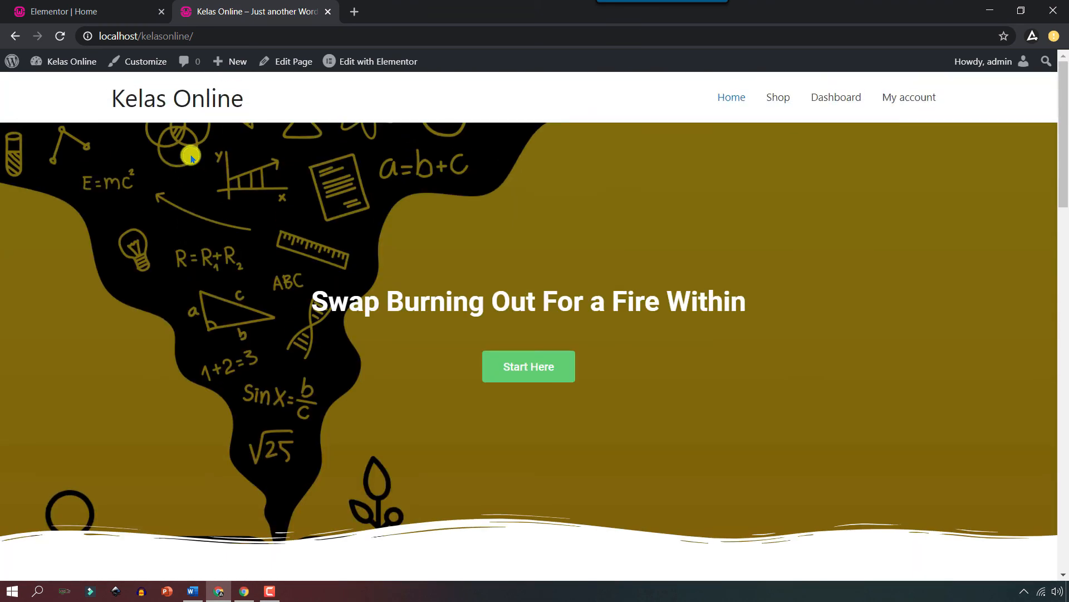